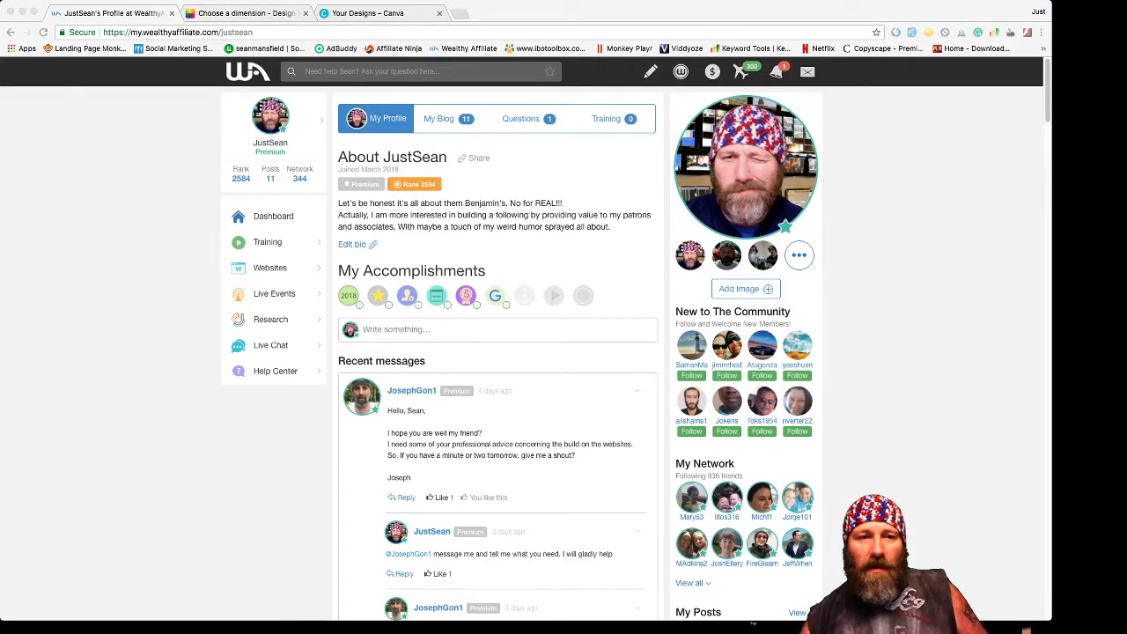
- Open the Site Builder from the Websites sidebar menu to begin a new website
key(super+Tab)
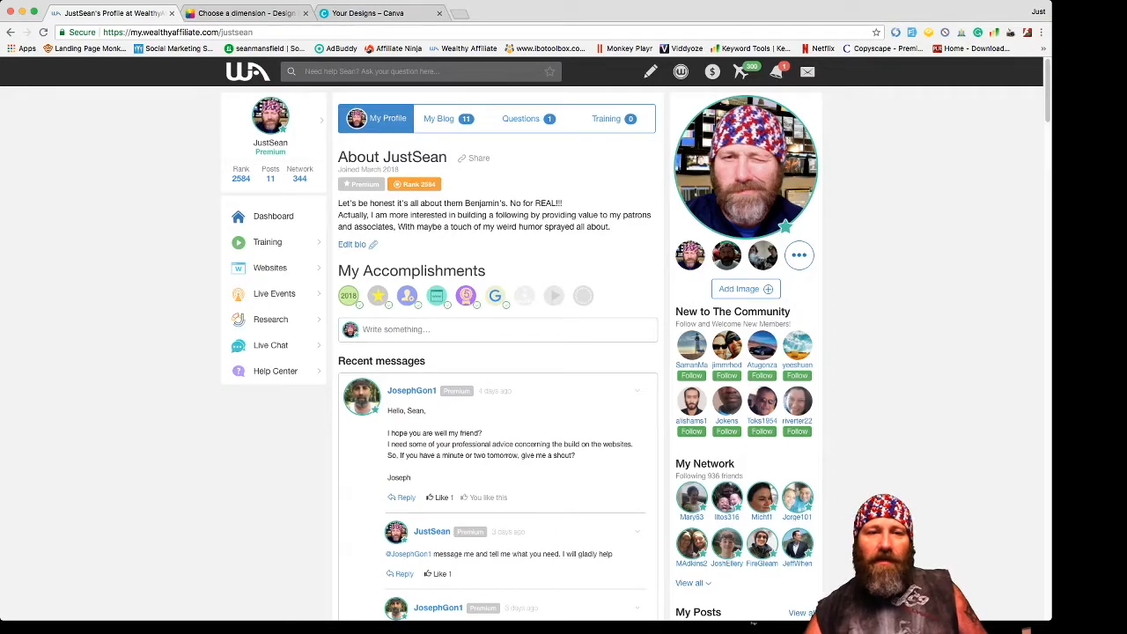
mouse_move(270, 267)
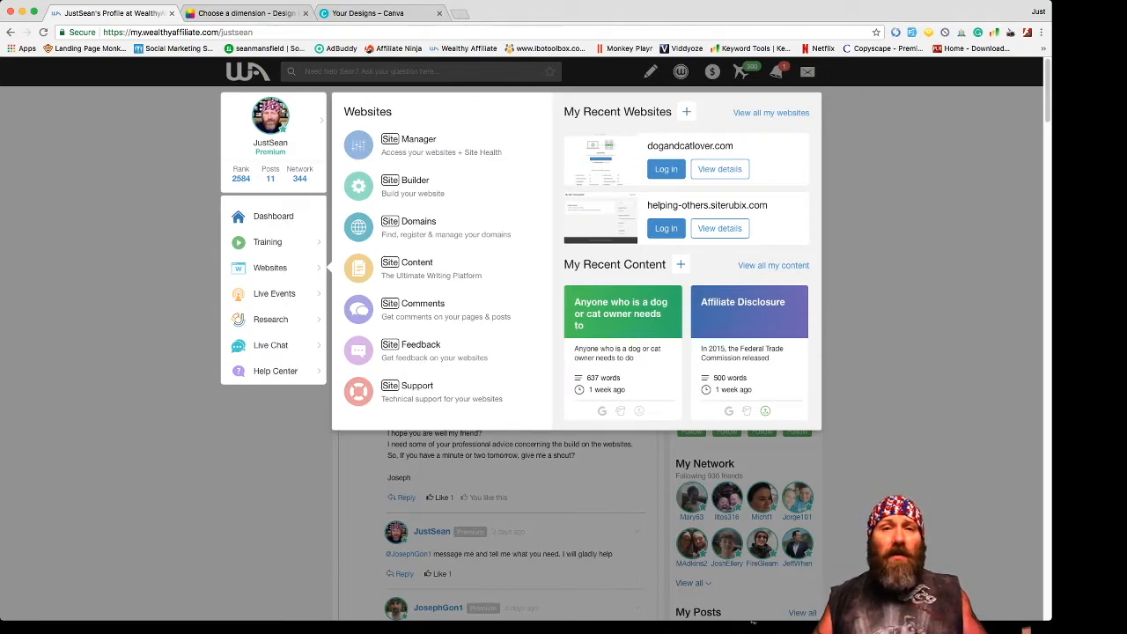
click(416, 180)
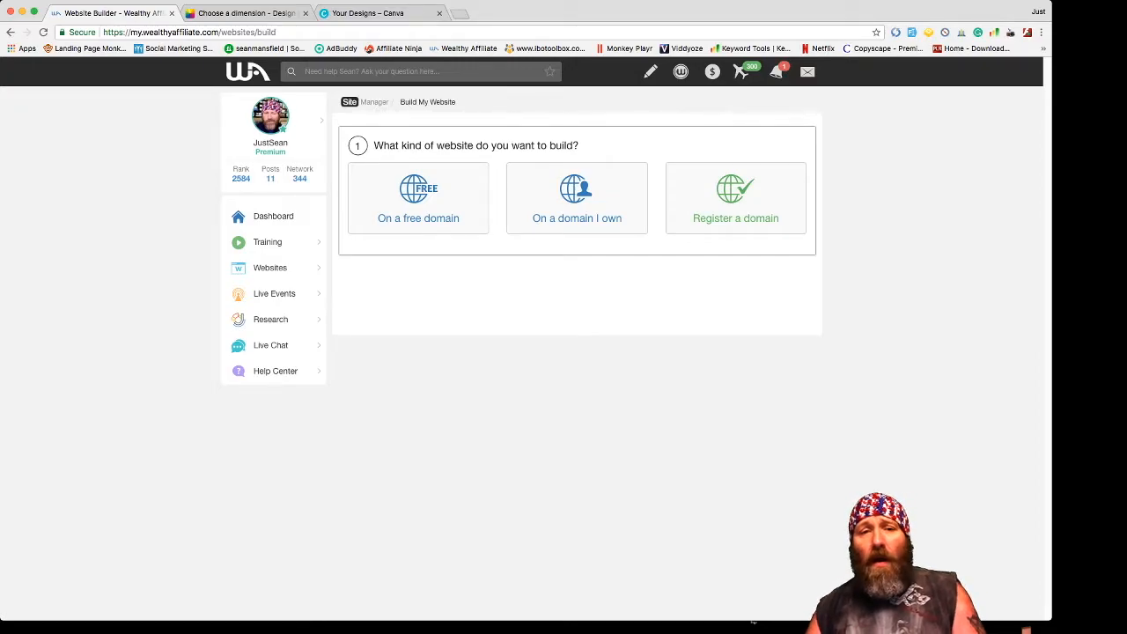
- Choose a free domain, enter test-for-u, and title the site 'Test Site for Me'
click(418, 199)
click(440, 308)
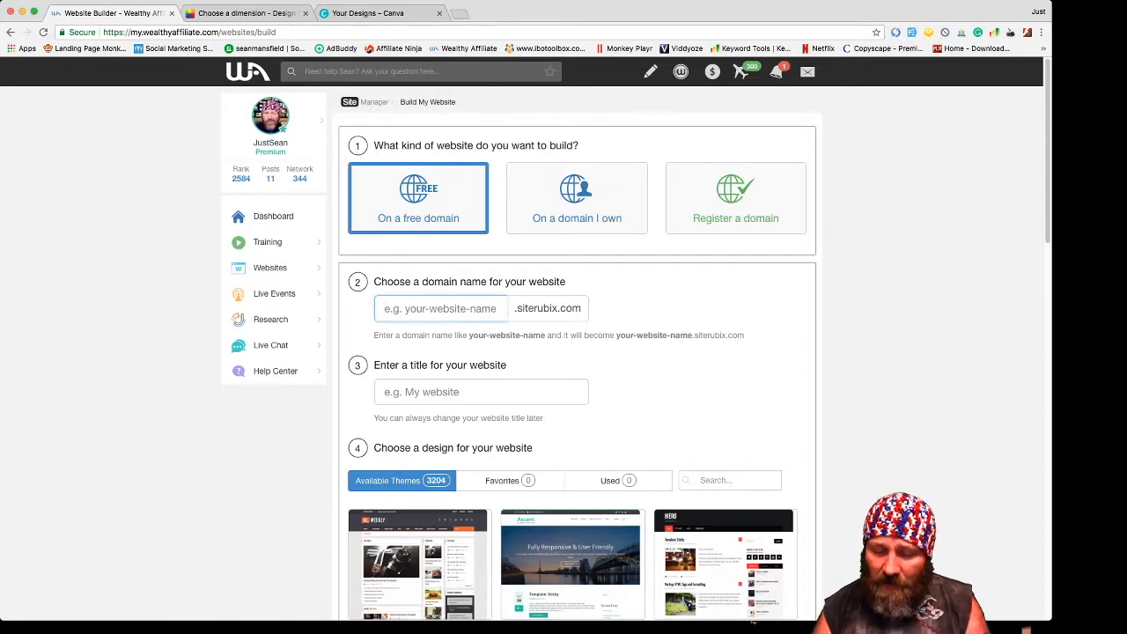
text(Test)
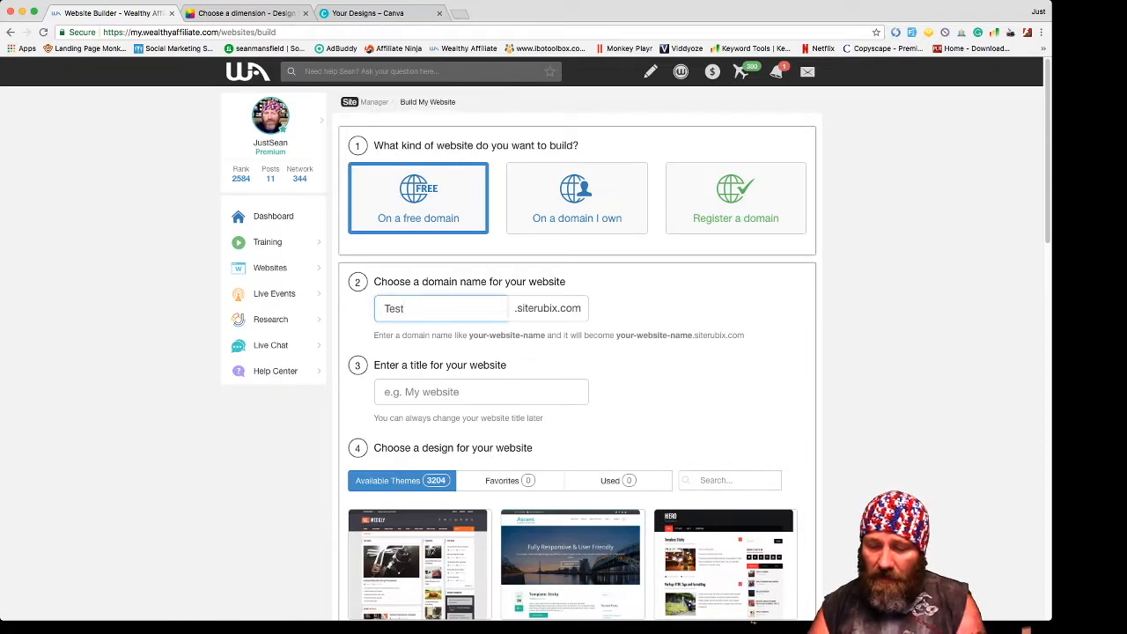
text(-for-u)
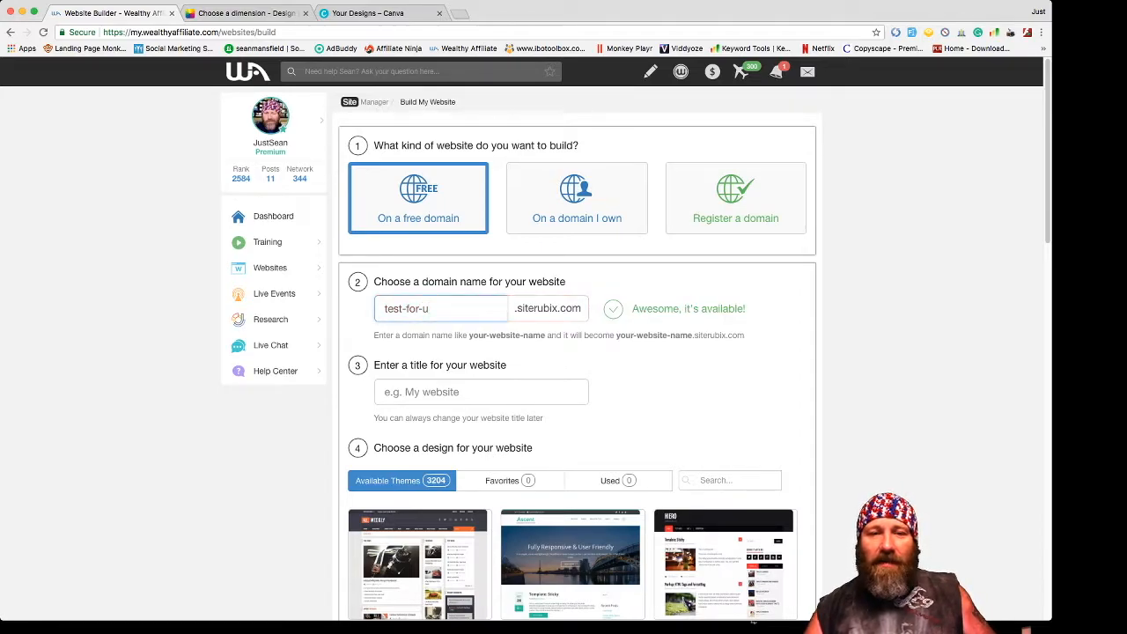
key(Tab)
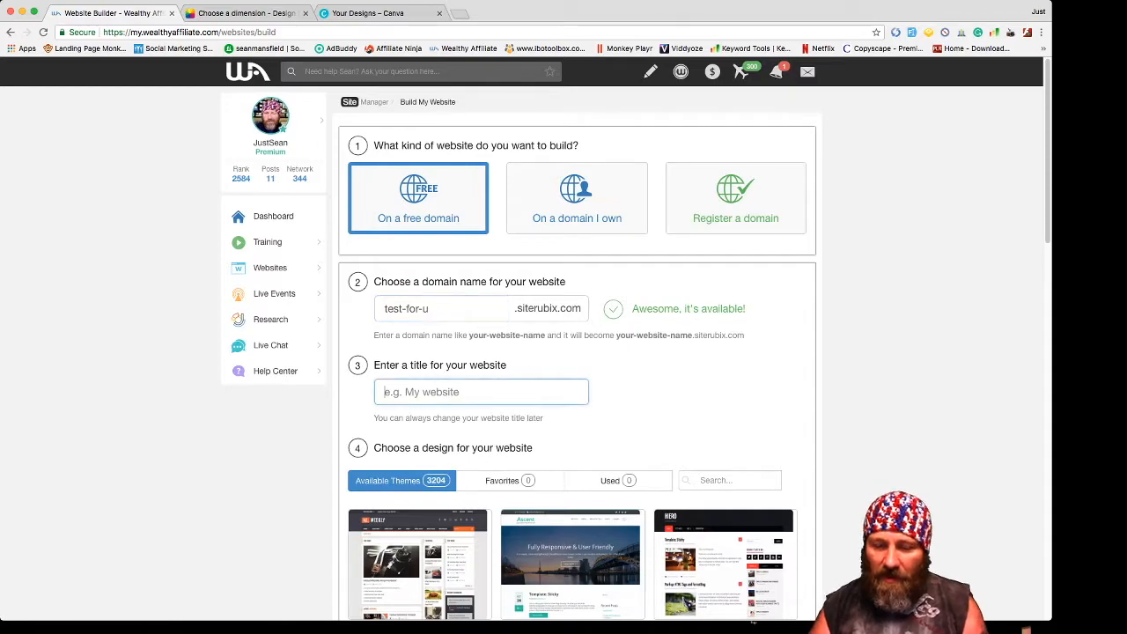
text(Test )
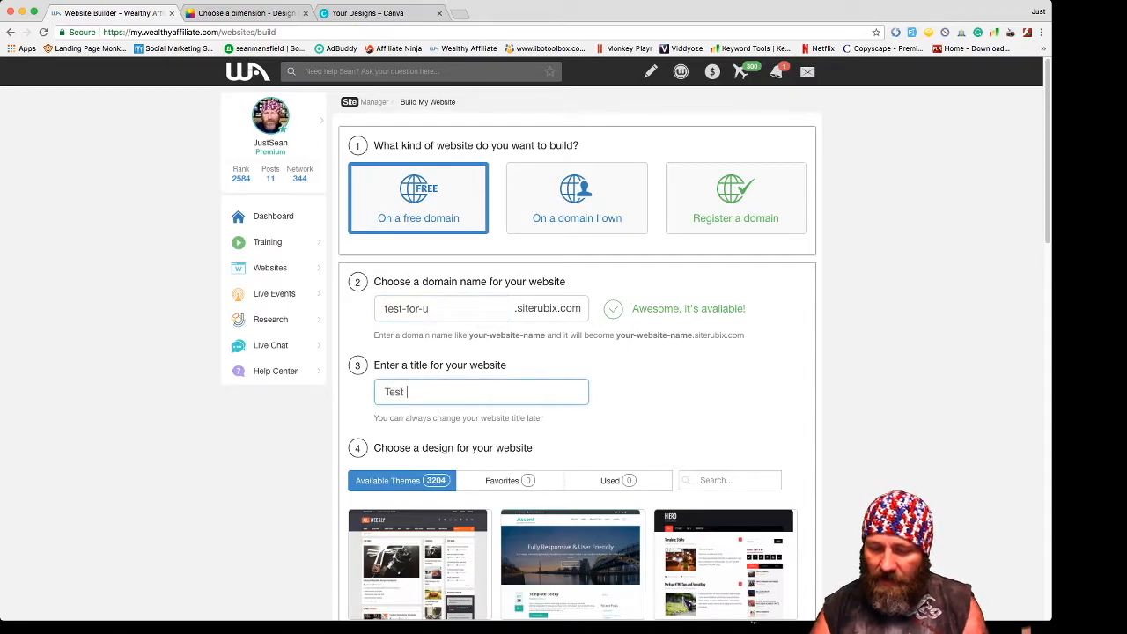
text(Site for )
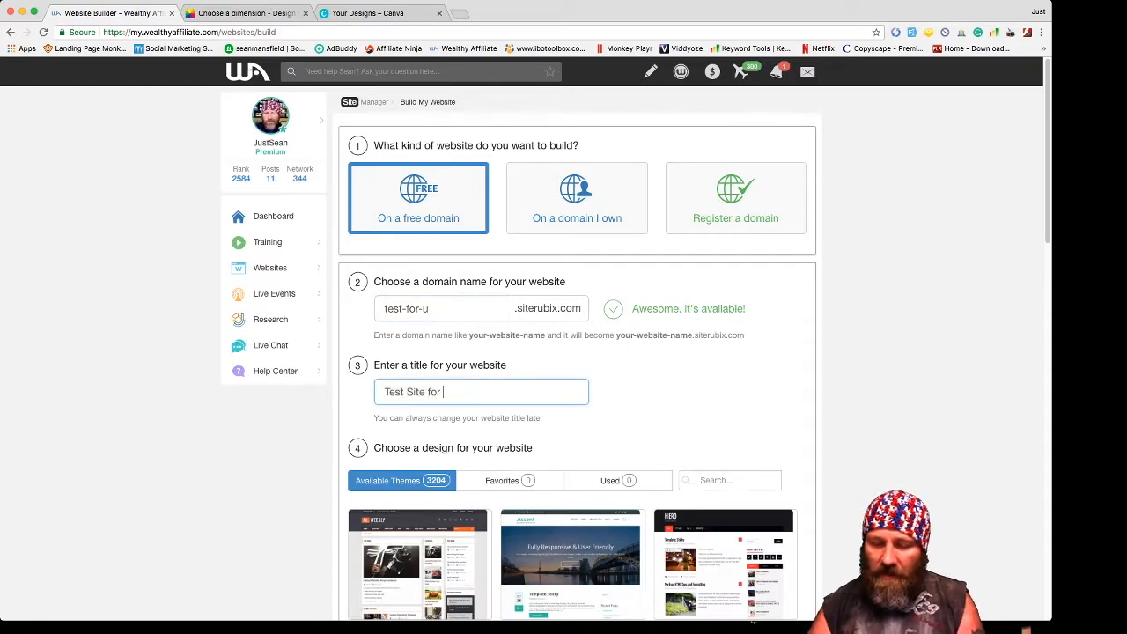
text(Me)
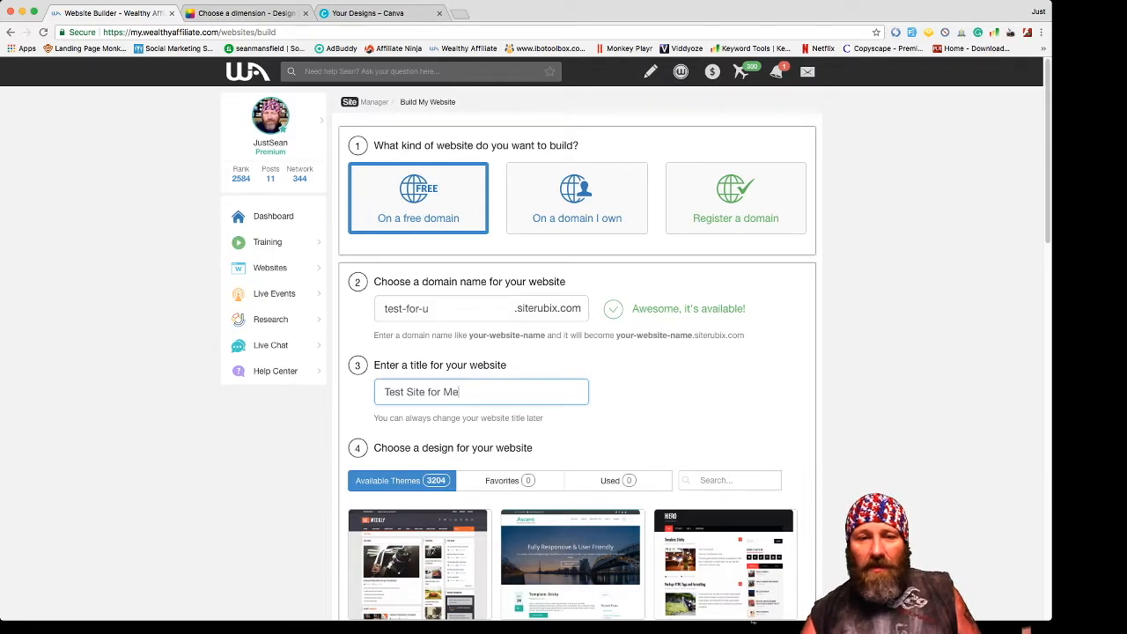
click(458, 308)
scroll(573, 423, down, 2)
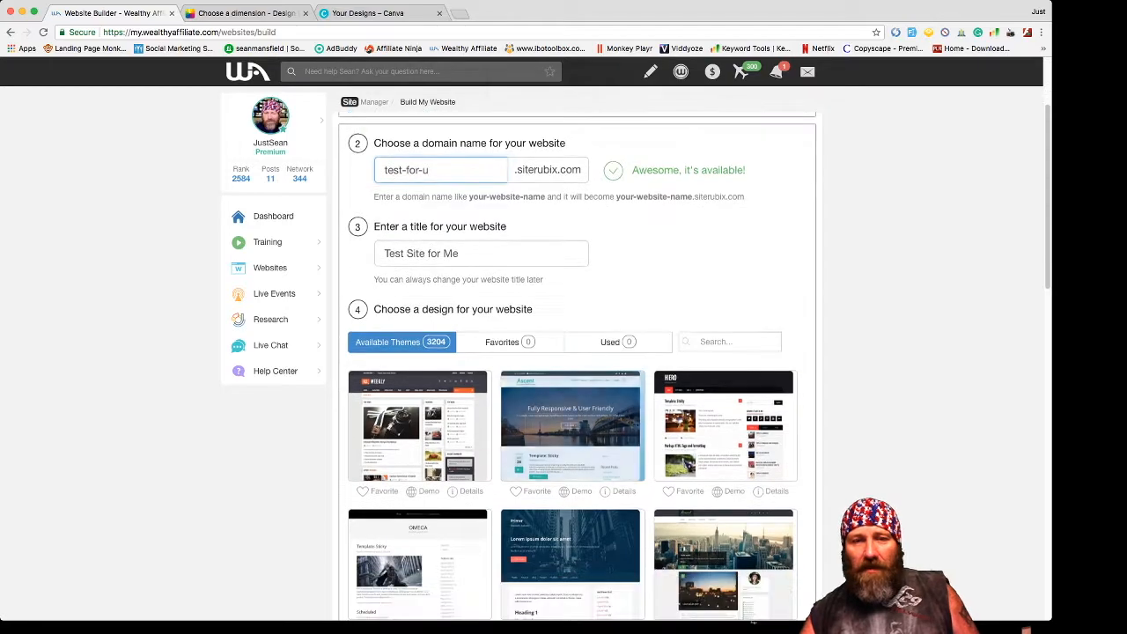
scroll(572, 370, down, 6)
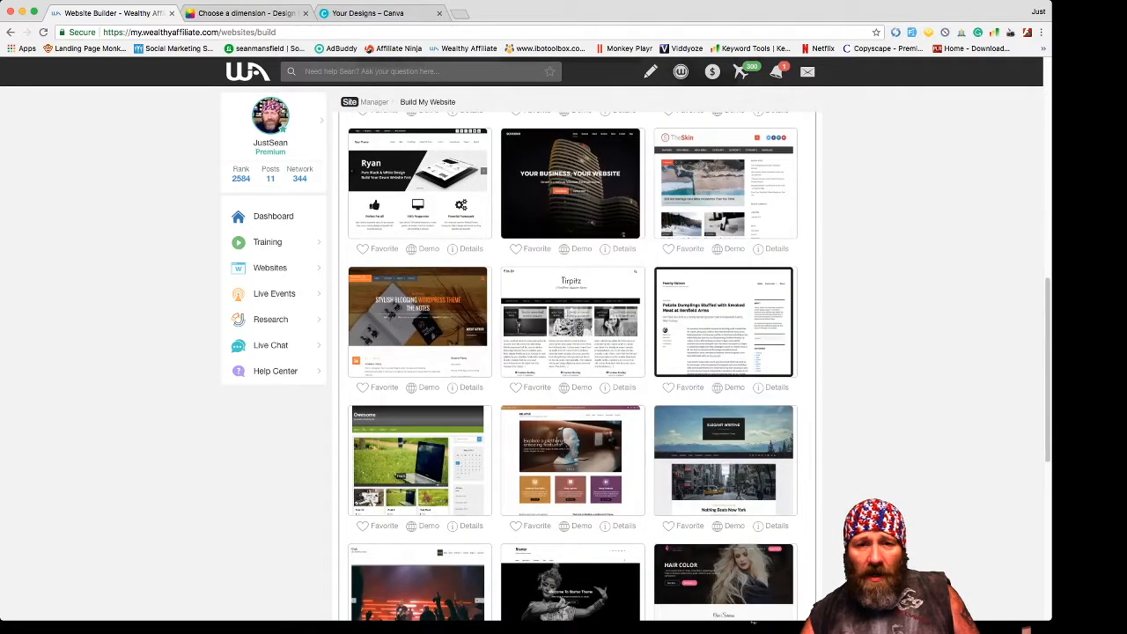
scroll(572, 370, up, 9)
scroll(572, 370, down, 4)
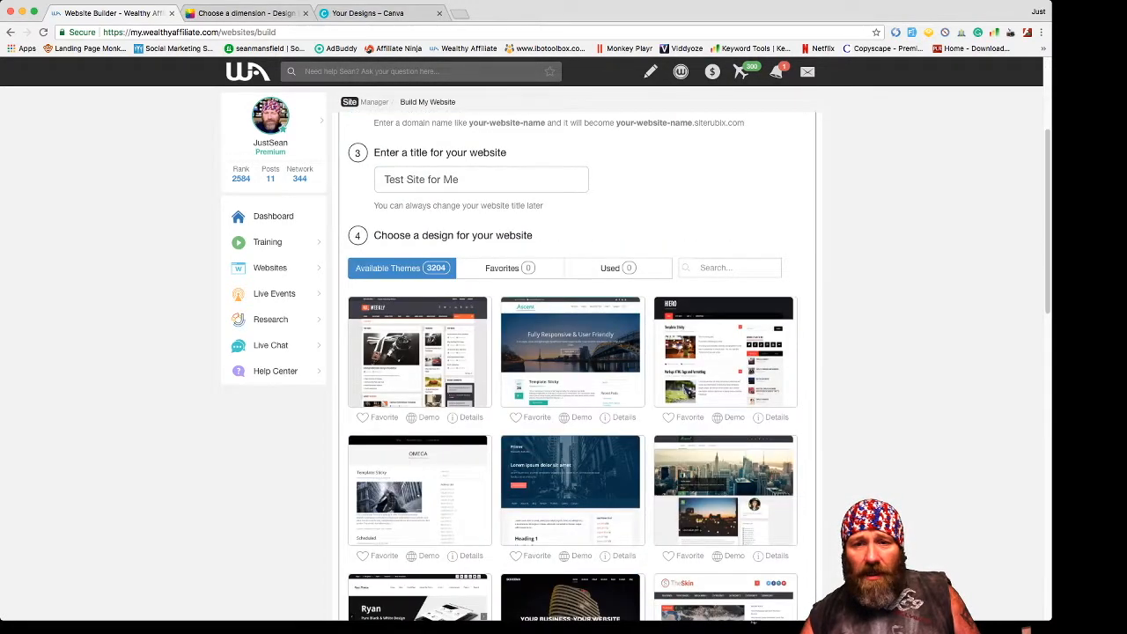
scroll(572, 370, up, 4)
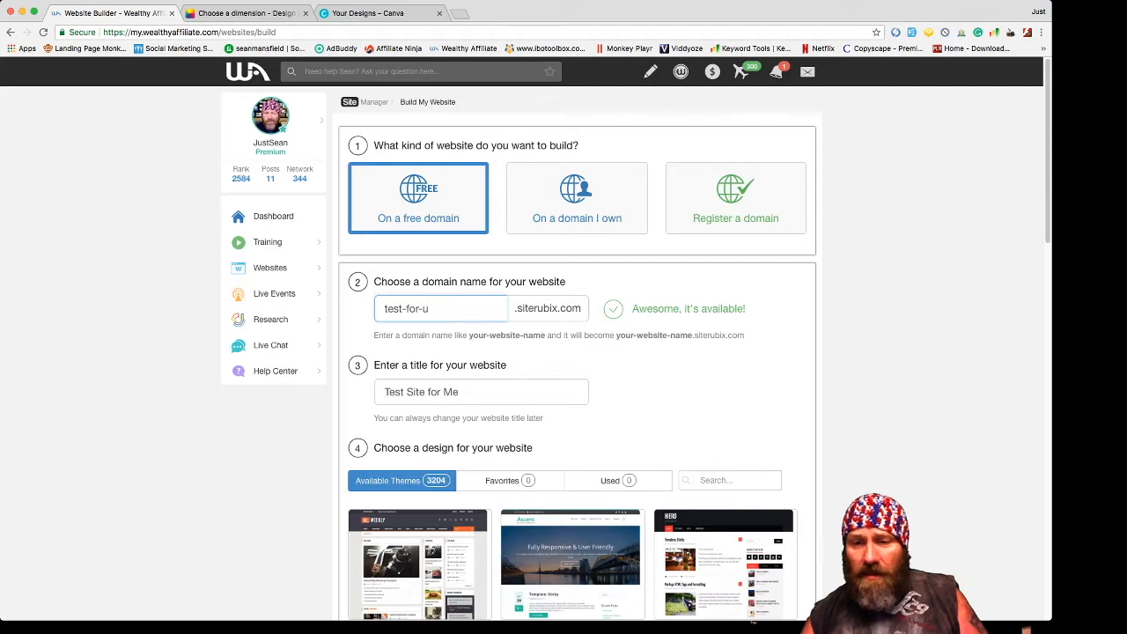
- Search the theme library for 'astra', then try 'envo' instead
click(737, 481)
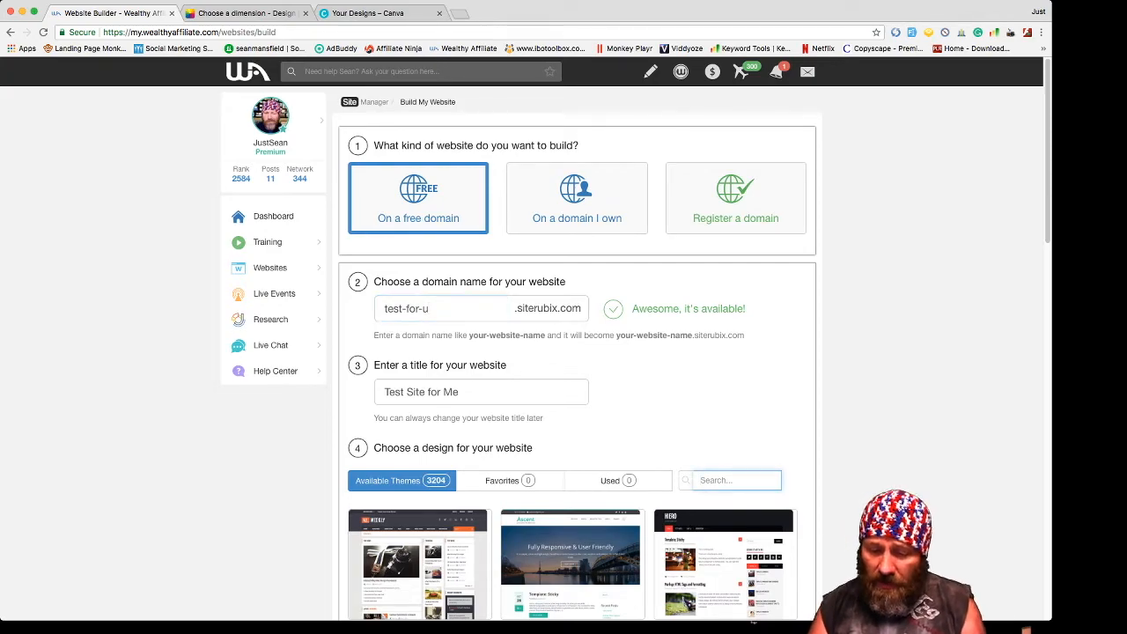
text(astra)
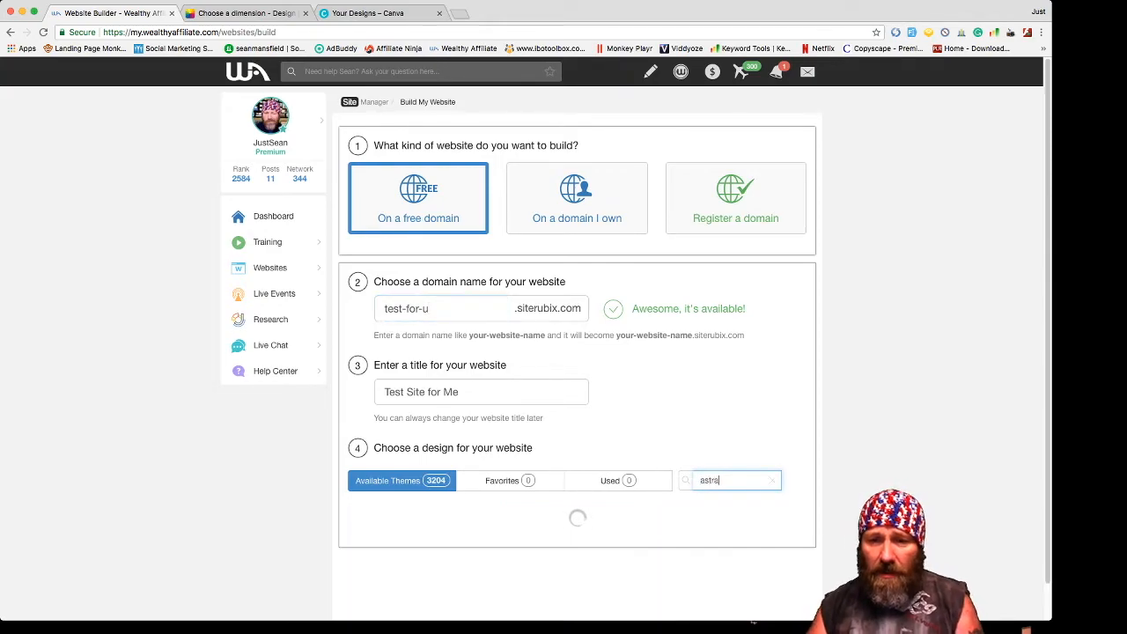
scroll(722, 476, down, 2)
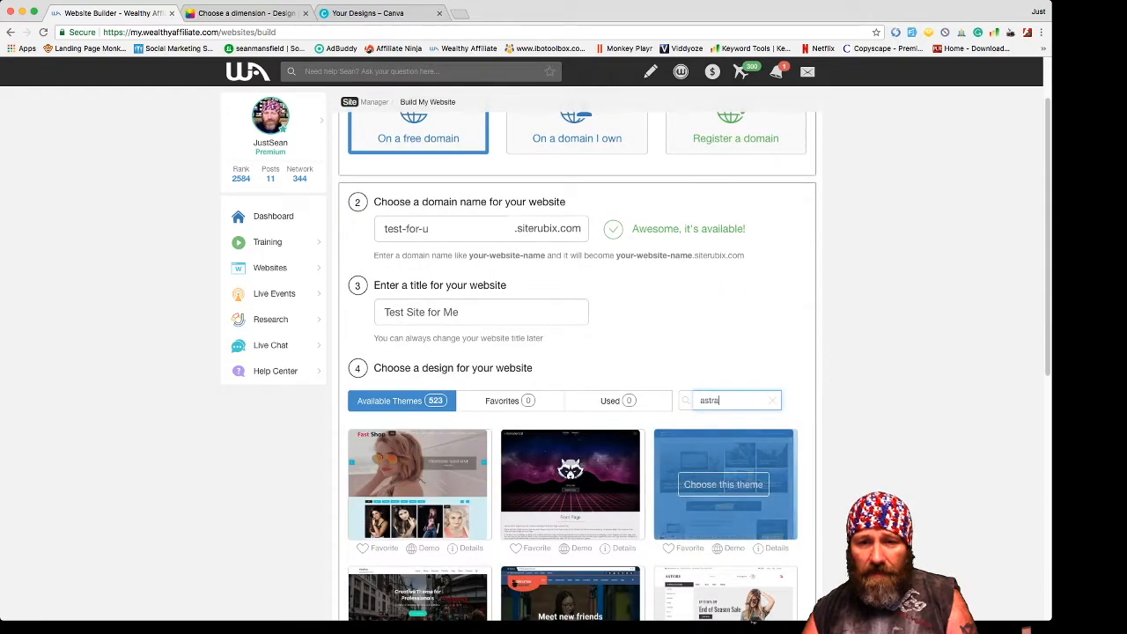
scroll(722, 471, down, 1)
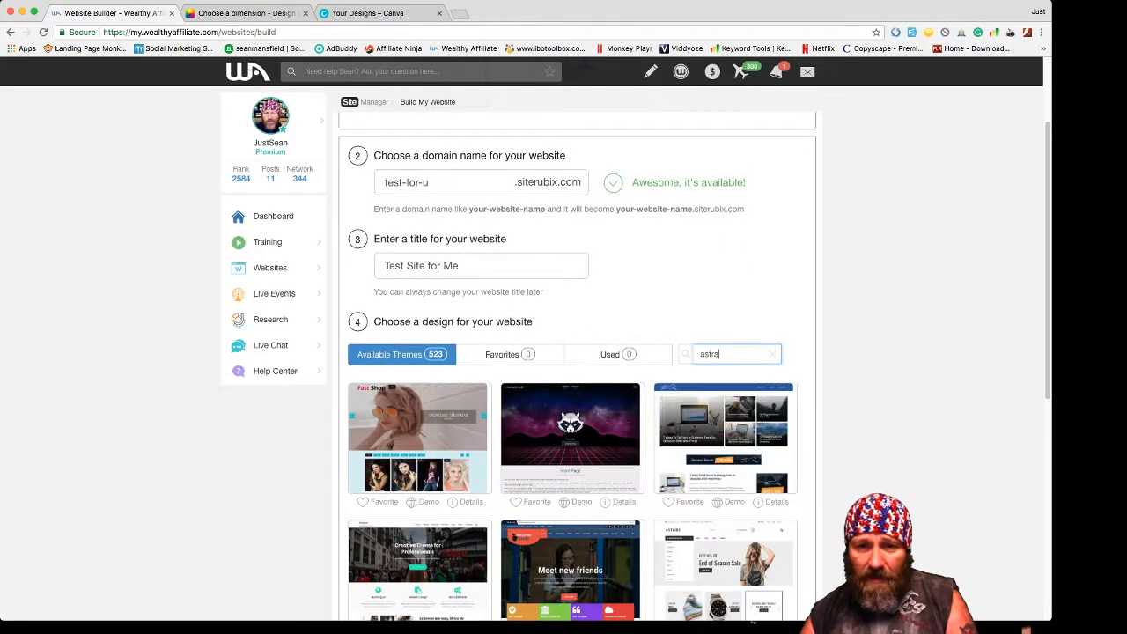
key(BackSpace)
key(BackSpace)
key(BackSpace)
key(BackSpace)
key(BackSpace)
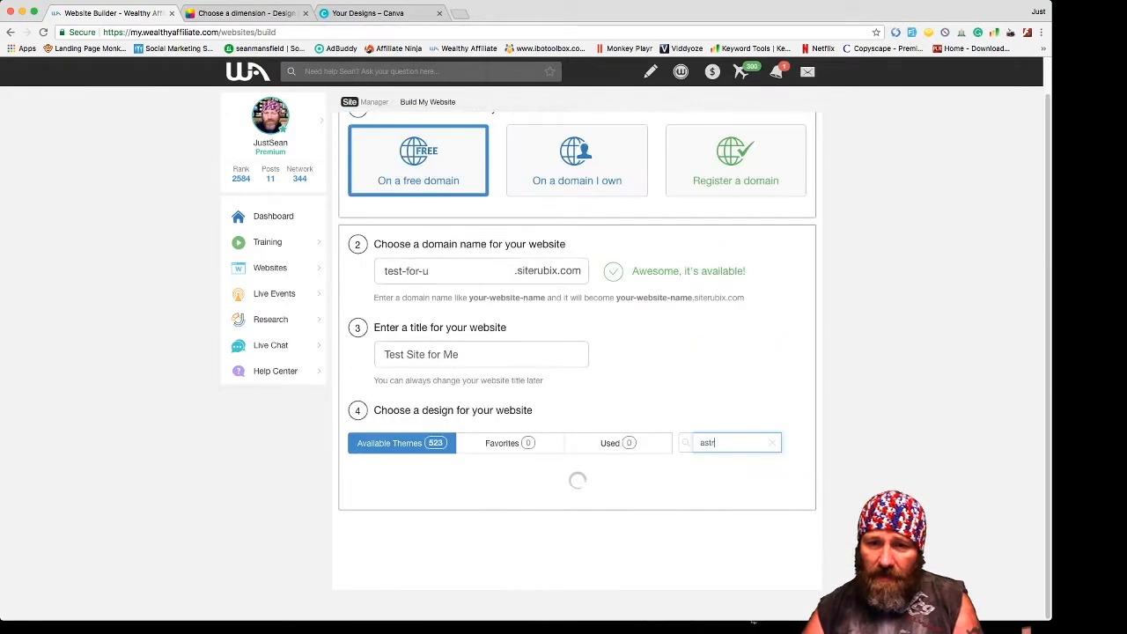
text(envo)
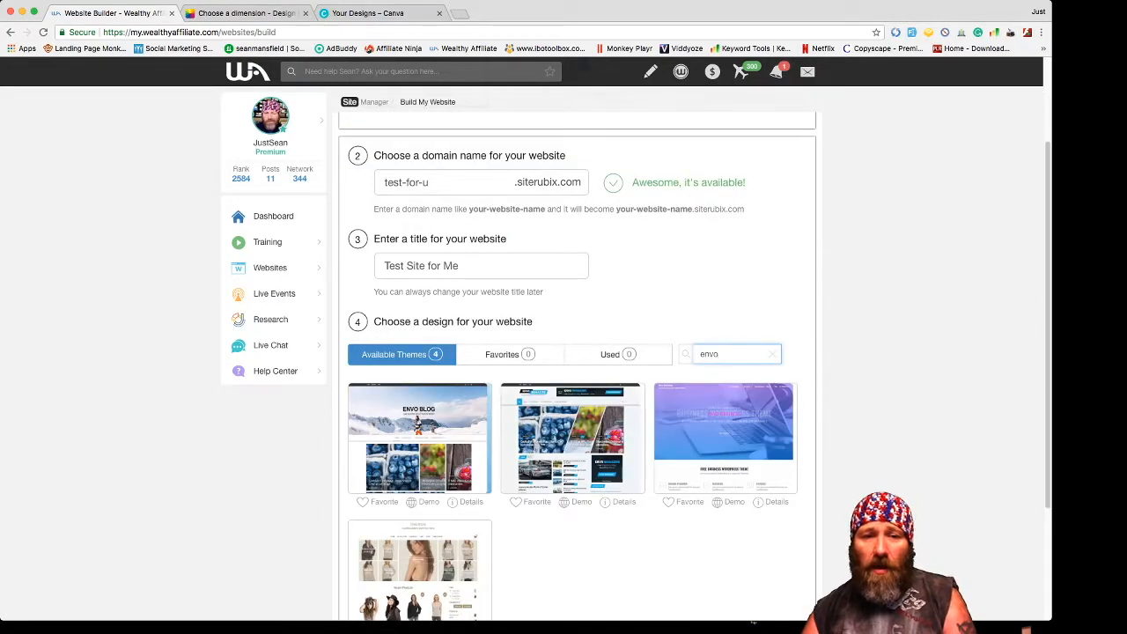
scroll(576, 369, down, 3)
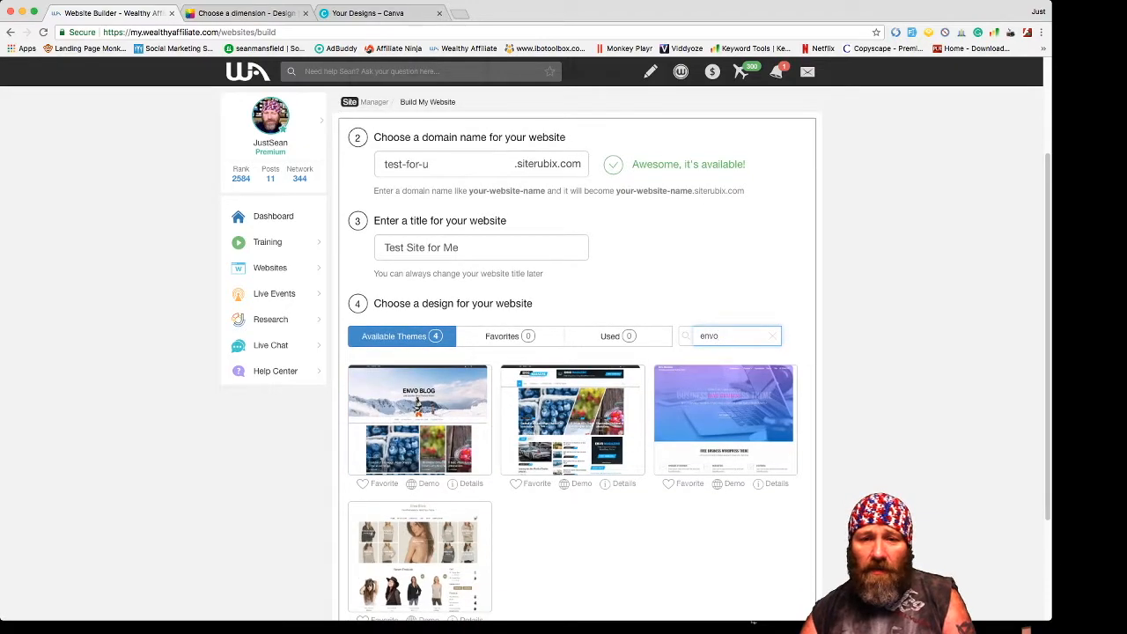
- Search 'astra' again and choose the Astra theme for the site
key(super+a)
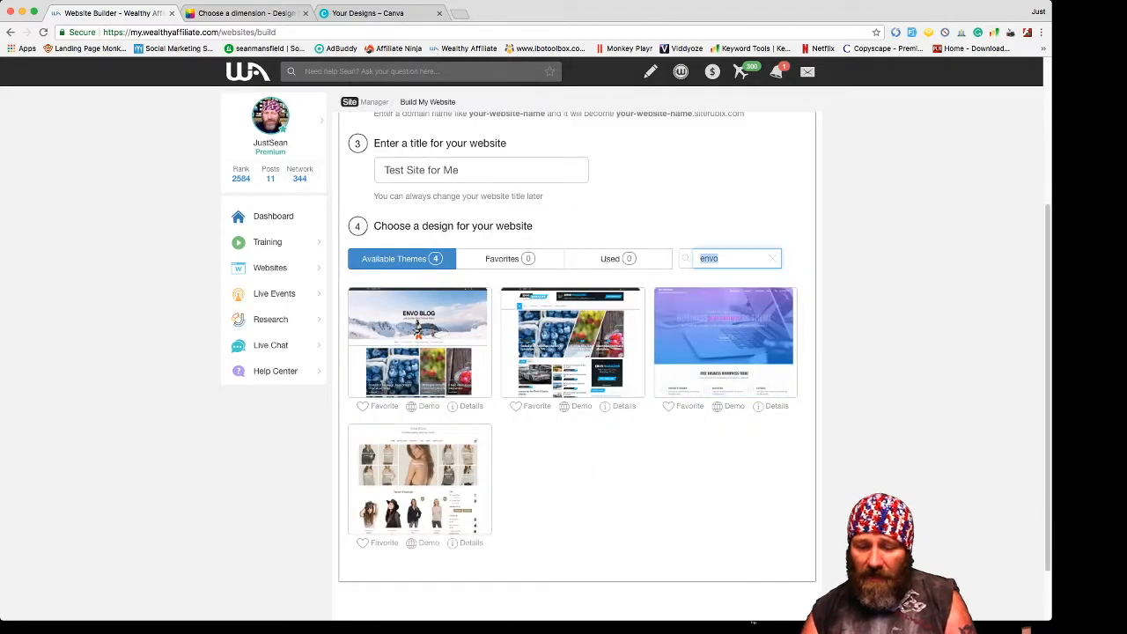
text(astra)
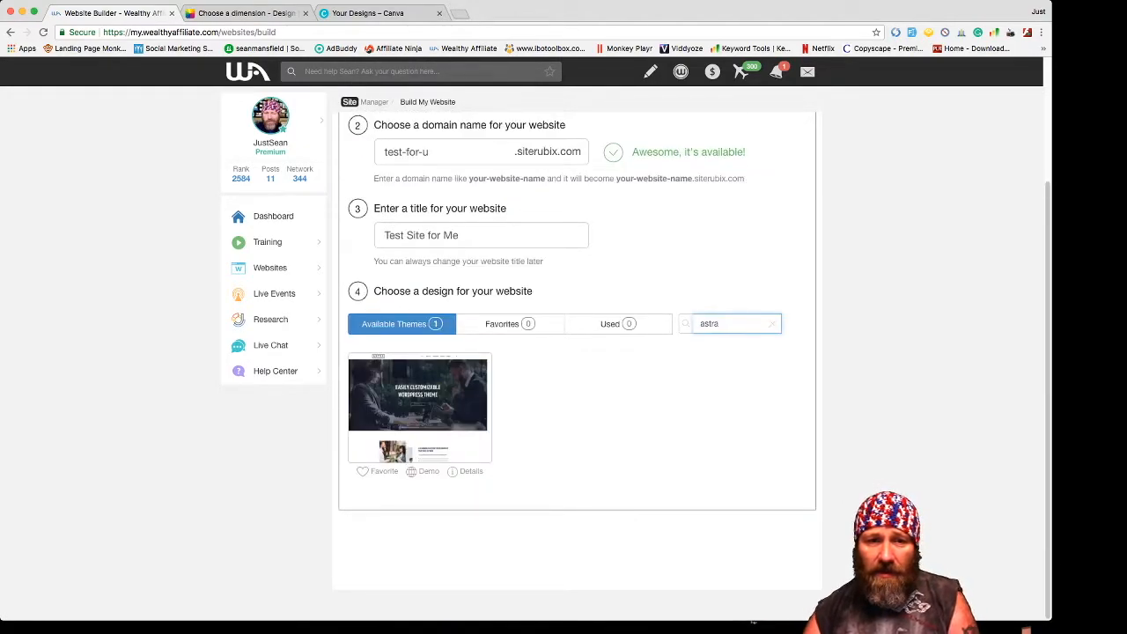
click(420, 405)
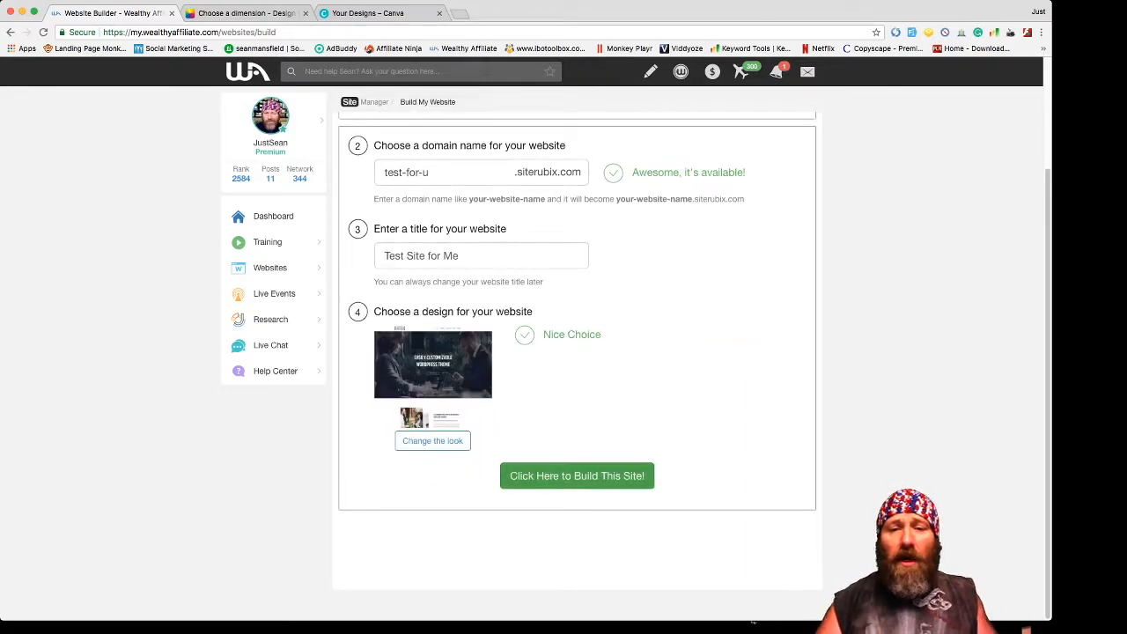
scroll(577, 352, up, 3)
scroll(576, 353, down, 3)
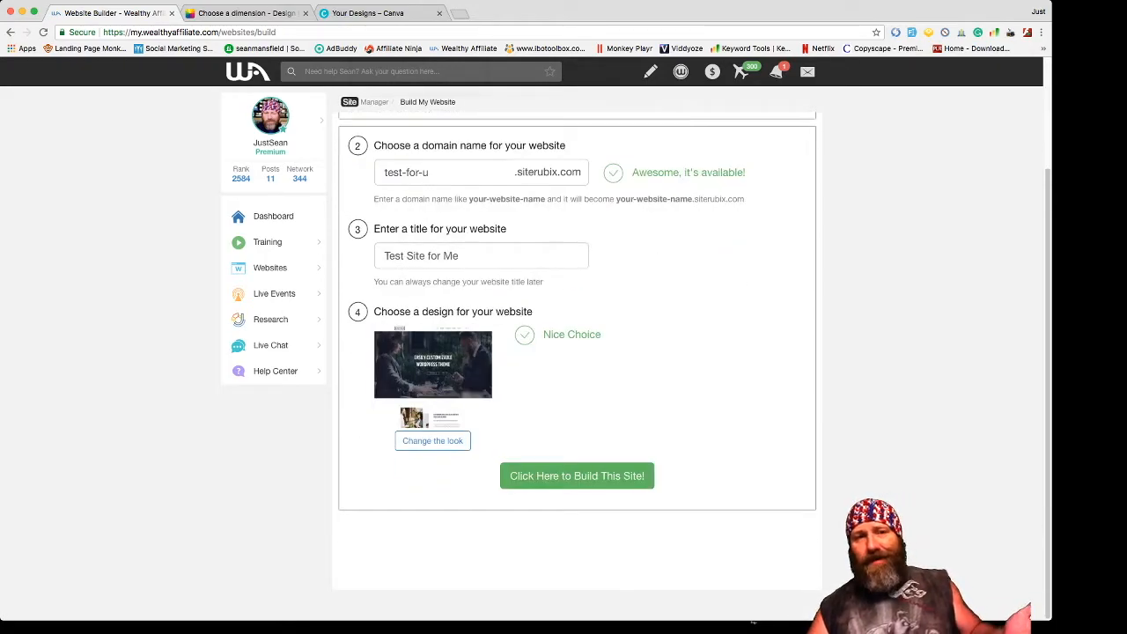
scroll(752, 616, up, 3)
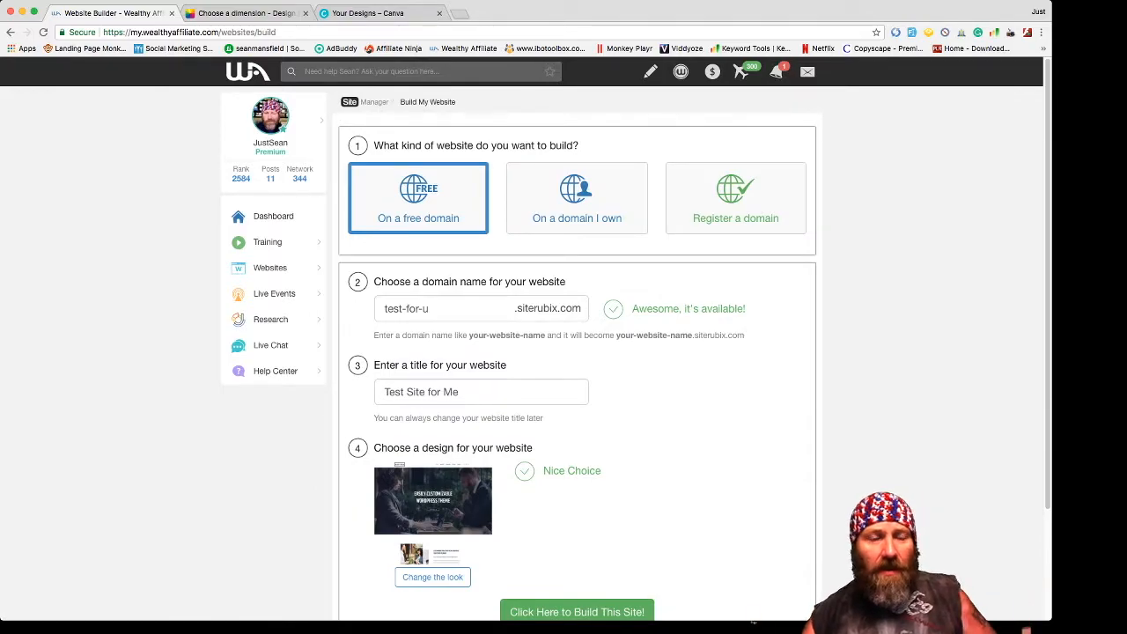
mouse_move(270, 267)
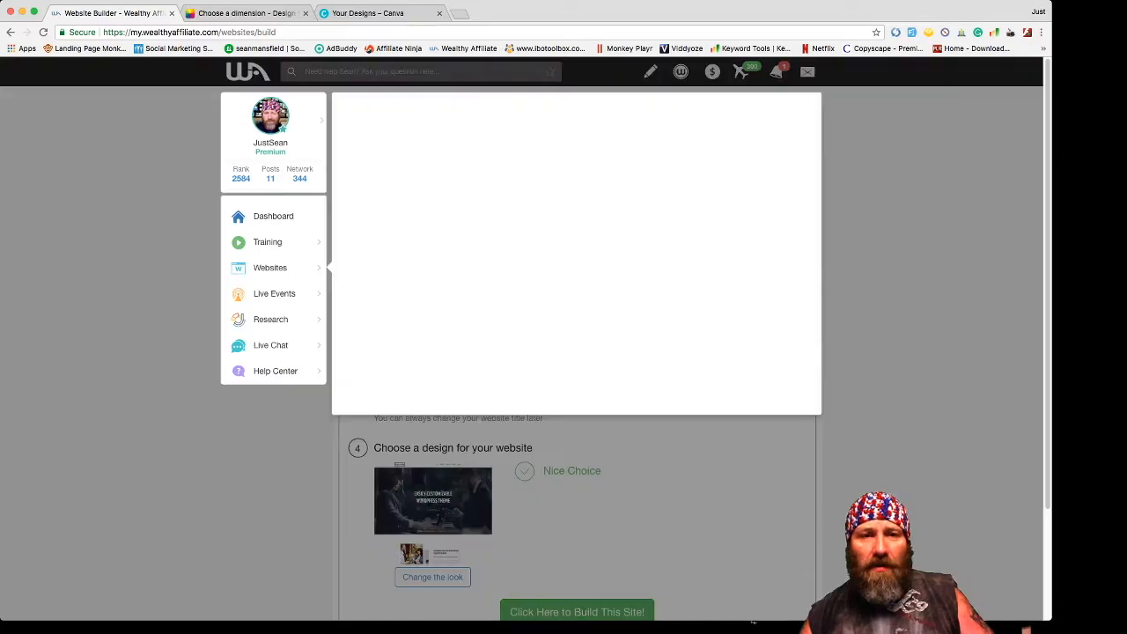
- From the website list, log into helping-others.siterubix.com's WordPress admin as the admin user
click(418, 139)
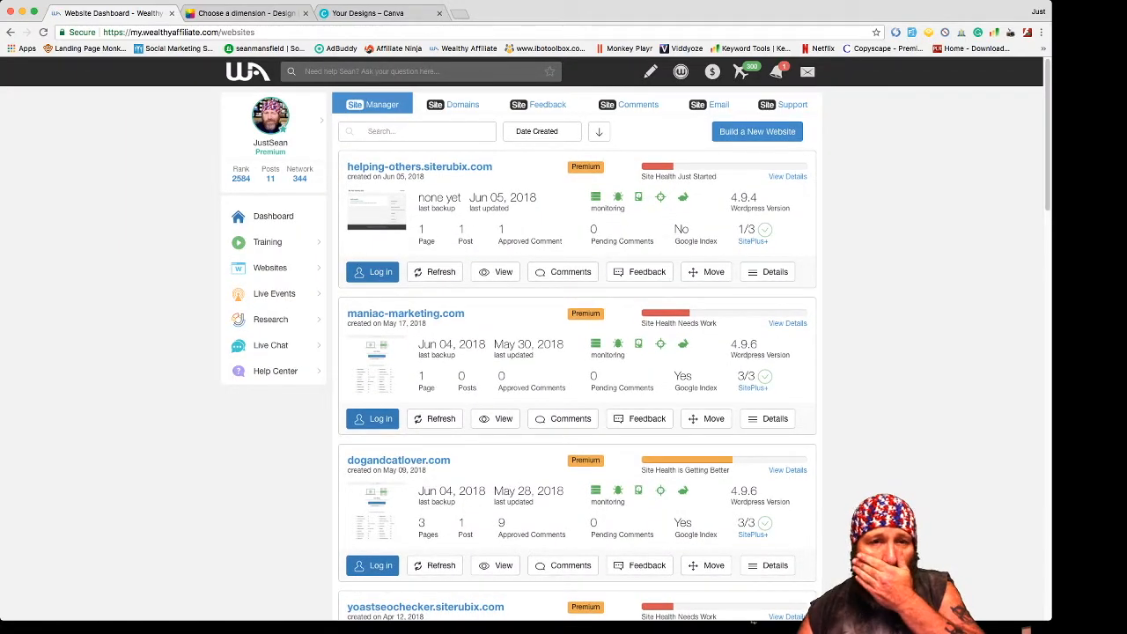
mouse_move(493, 167)
mouse_down()
mouse_move(368, 167)
mouse_move(359, 184)
mouse_move(347, 167)
mouse_up()
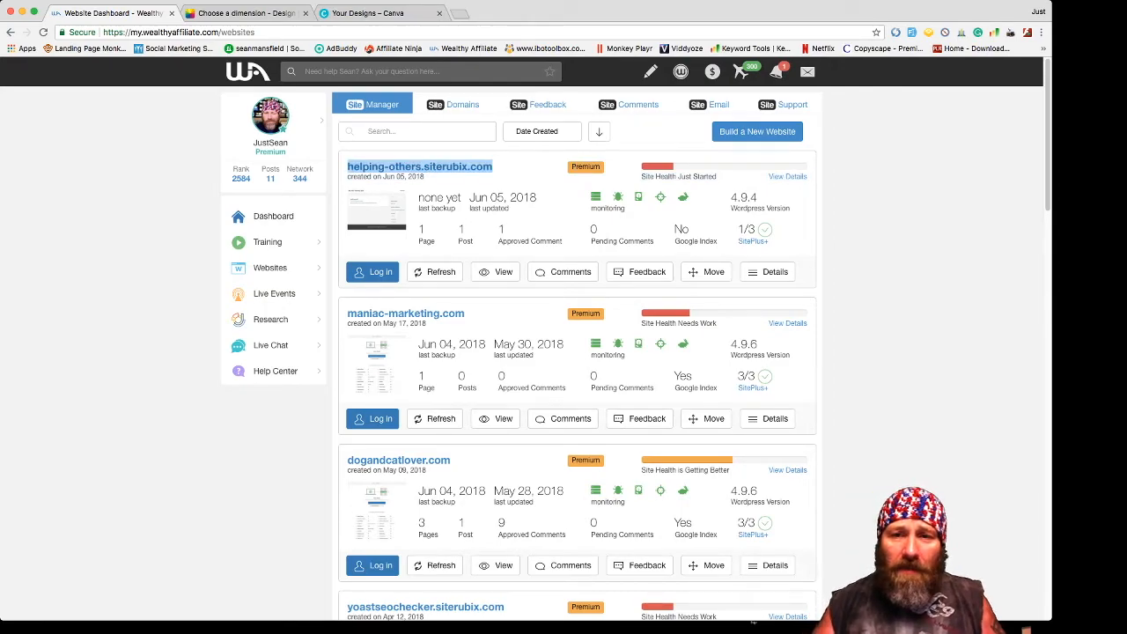
click(343, 167)
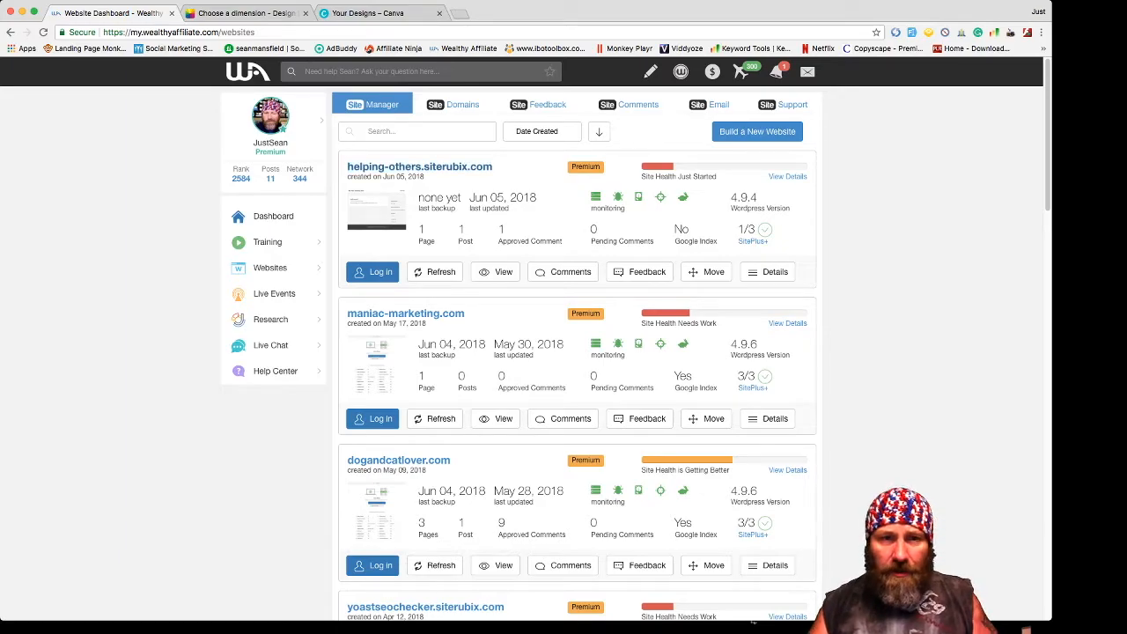
click(373, 271)
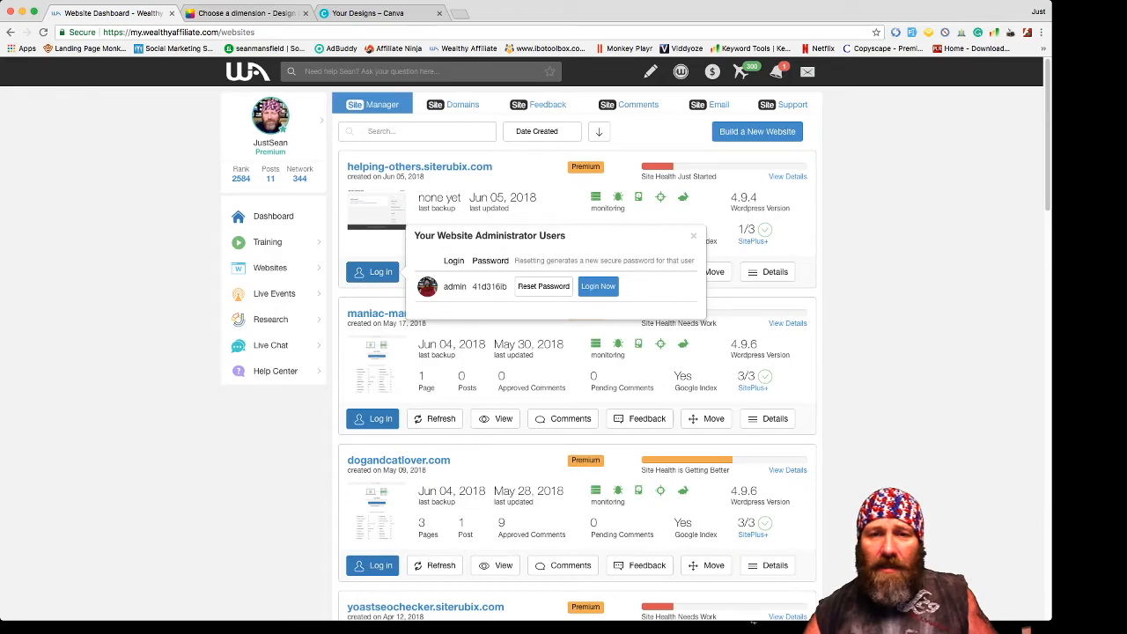
click(598, 286)
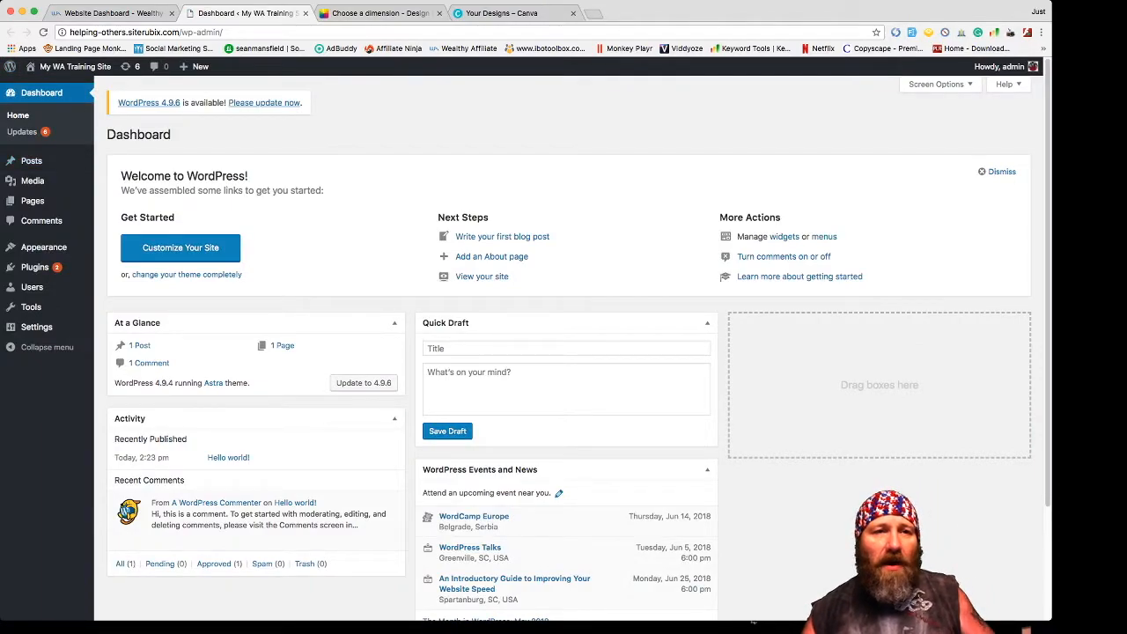
- Hide the Welcome, WordPress Events and News, and Quick Draft dashboard boxes
scroll(564, 352, down, 2)
scroll(563, 352, up, 2)
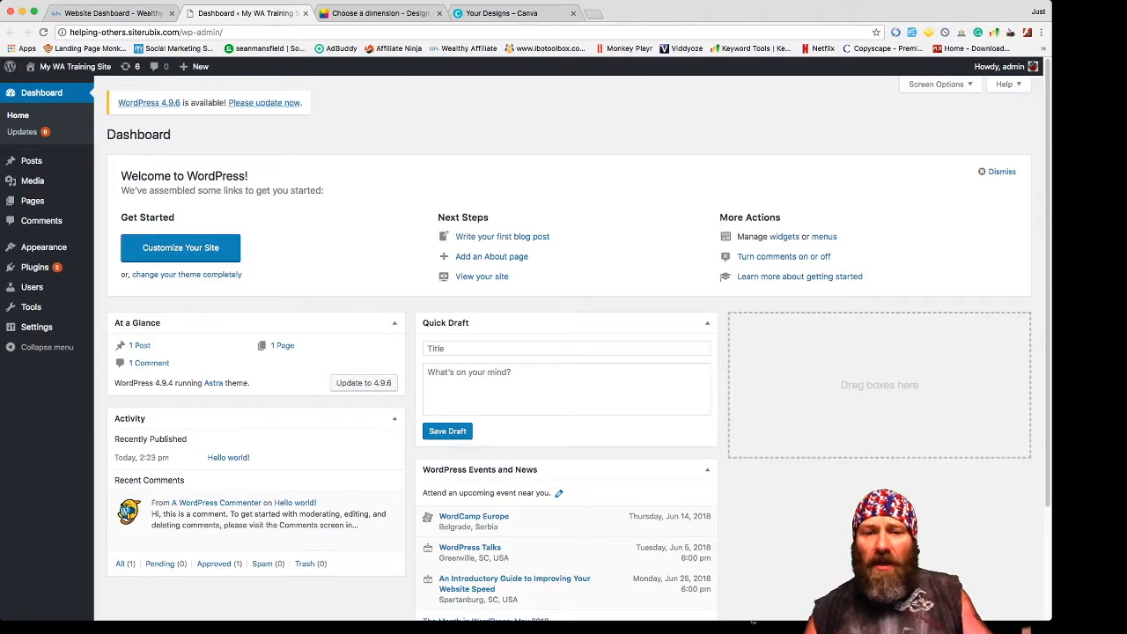
scroll(564, 353, down, 3)
scroll(564, 352, up, 3)
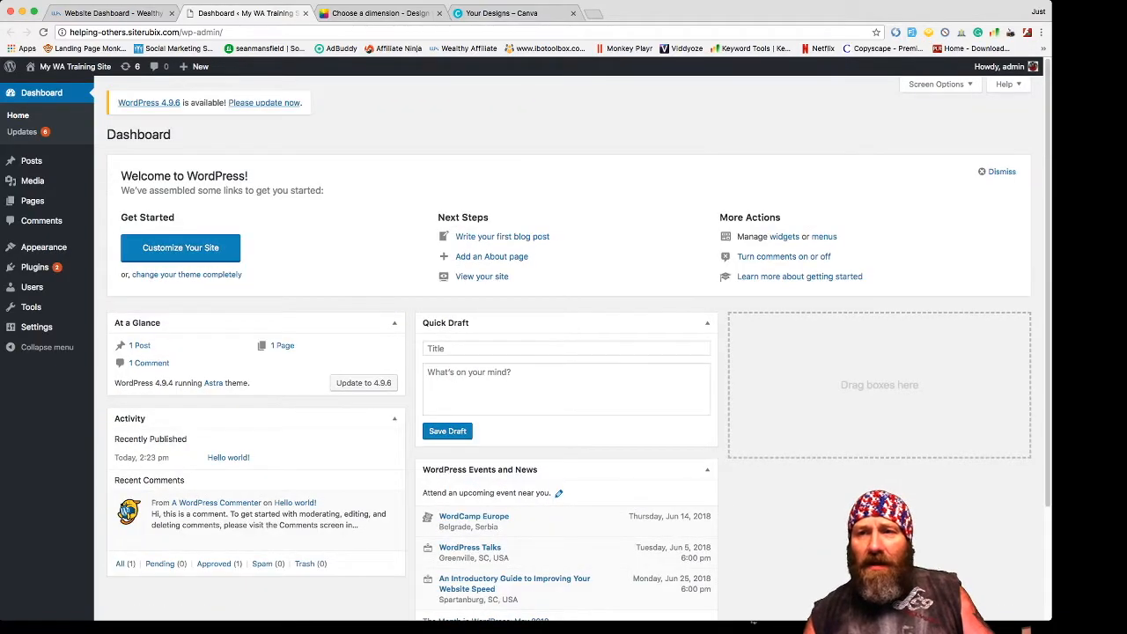
click(939, 84)
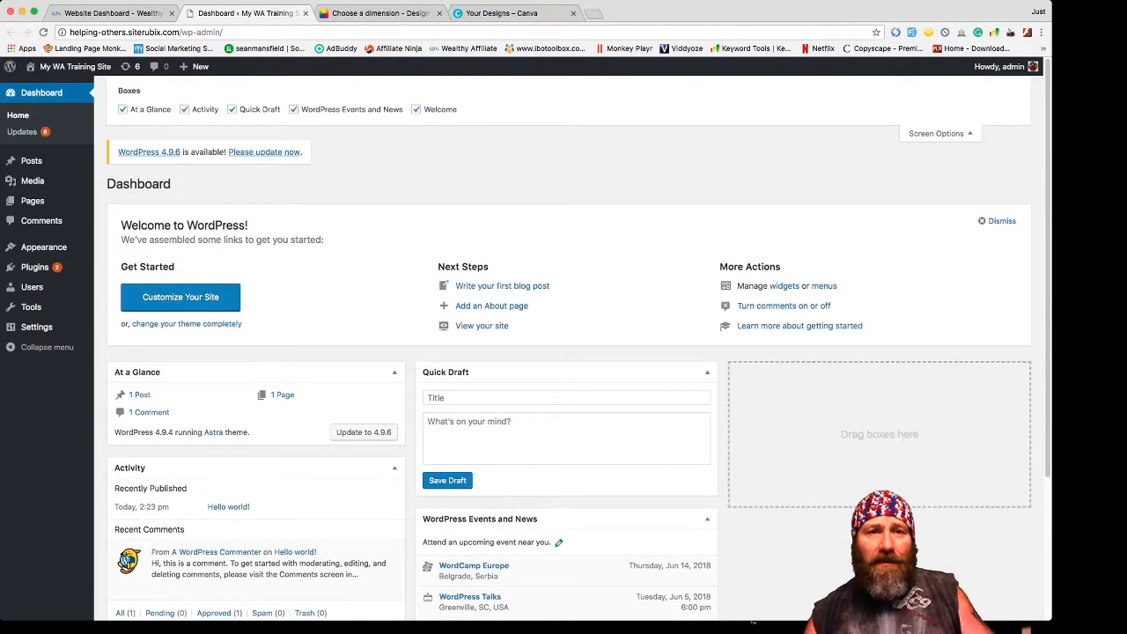
click(415, 109)
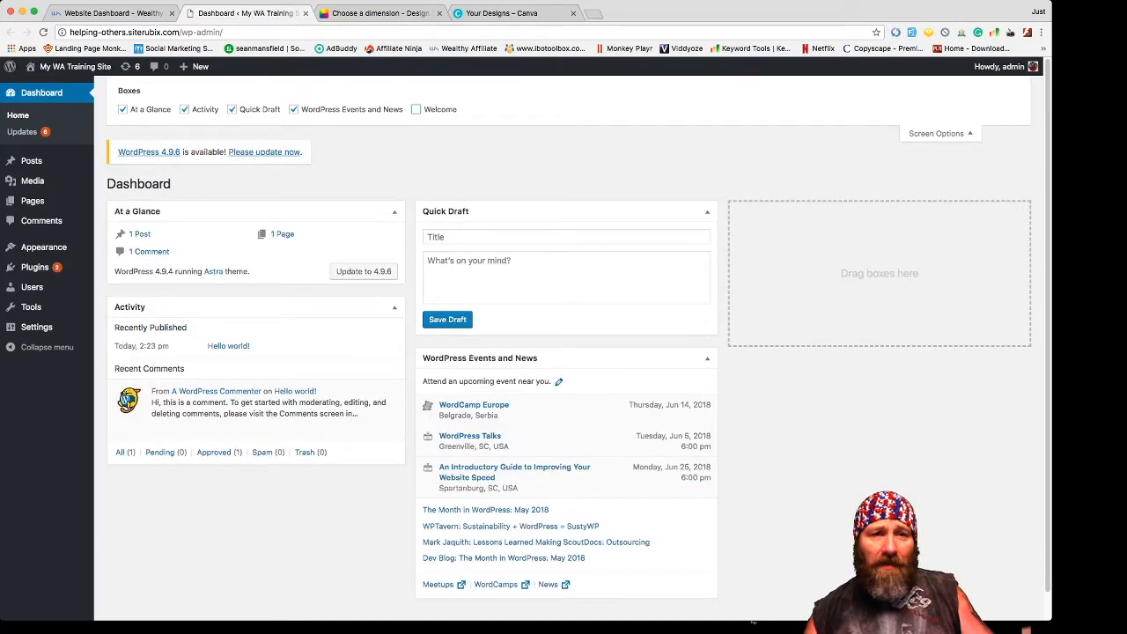
click(293, 109)
click(231, 109)
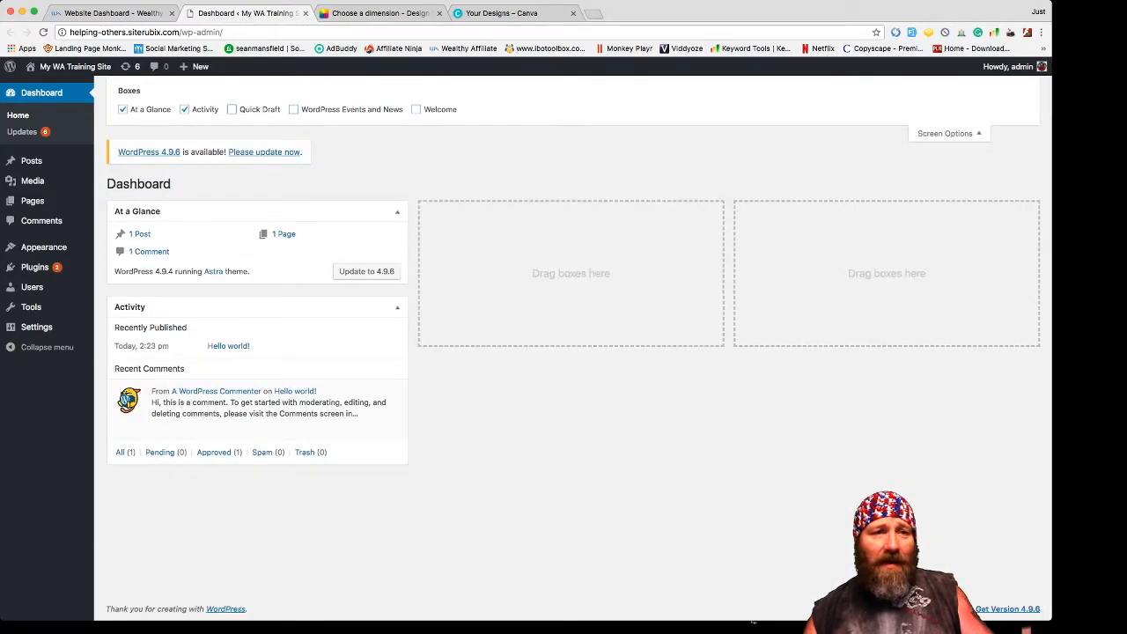
- Keep At a Glance and Activity visible on the dashboard, then go to Updates
click(184, 109)
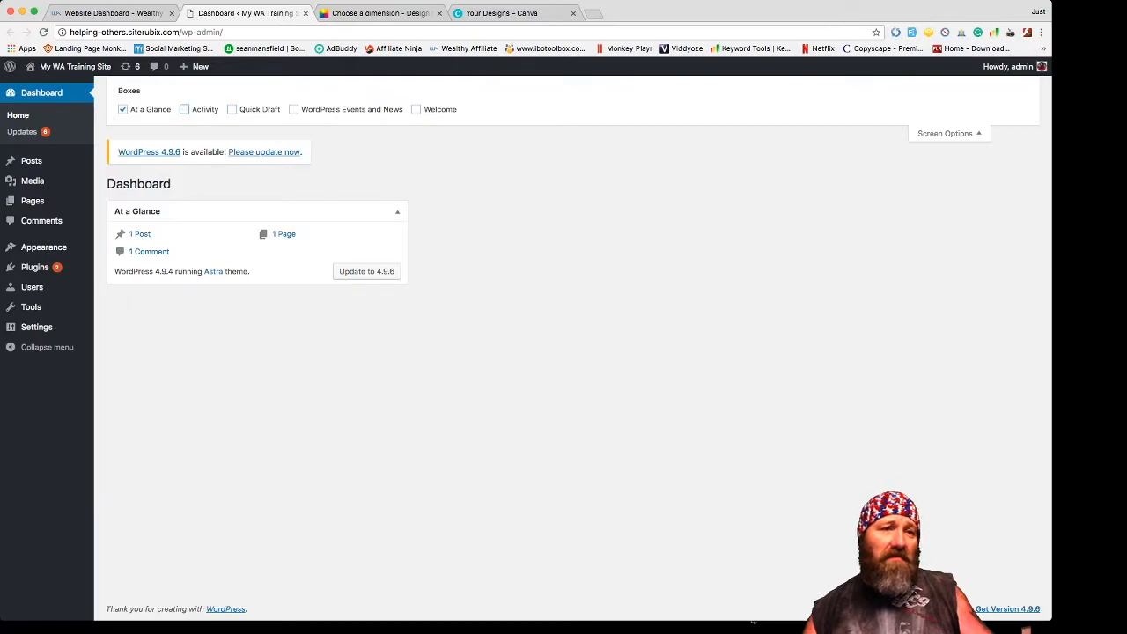
click(122, 109)
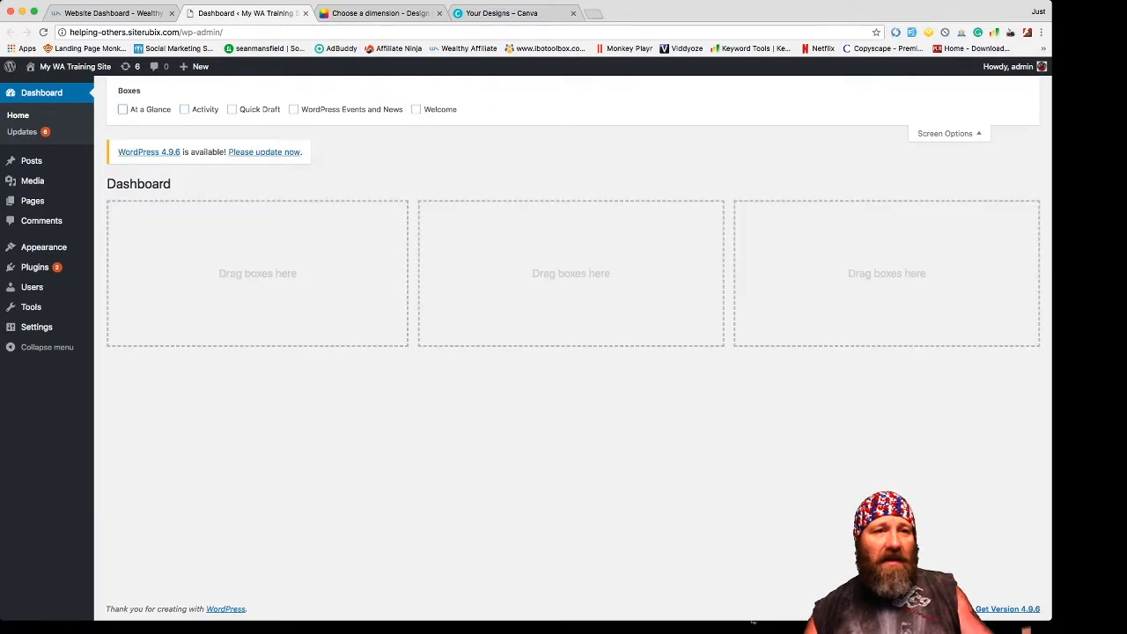
click(184, 110)
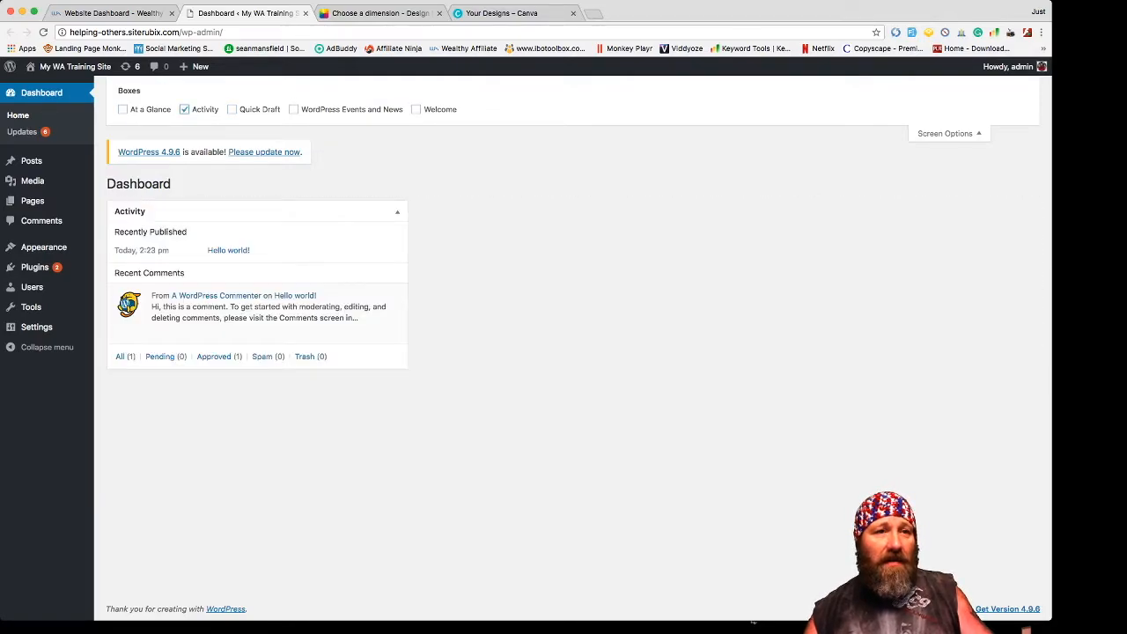
click(123, 109)
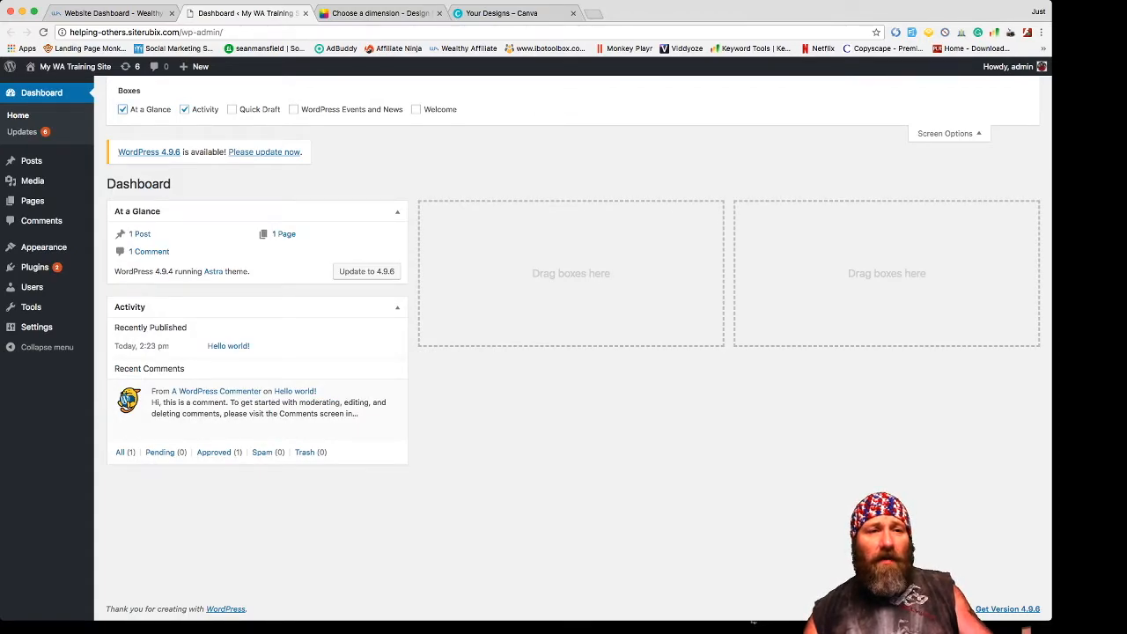
click(264, 151)
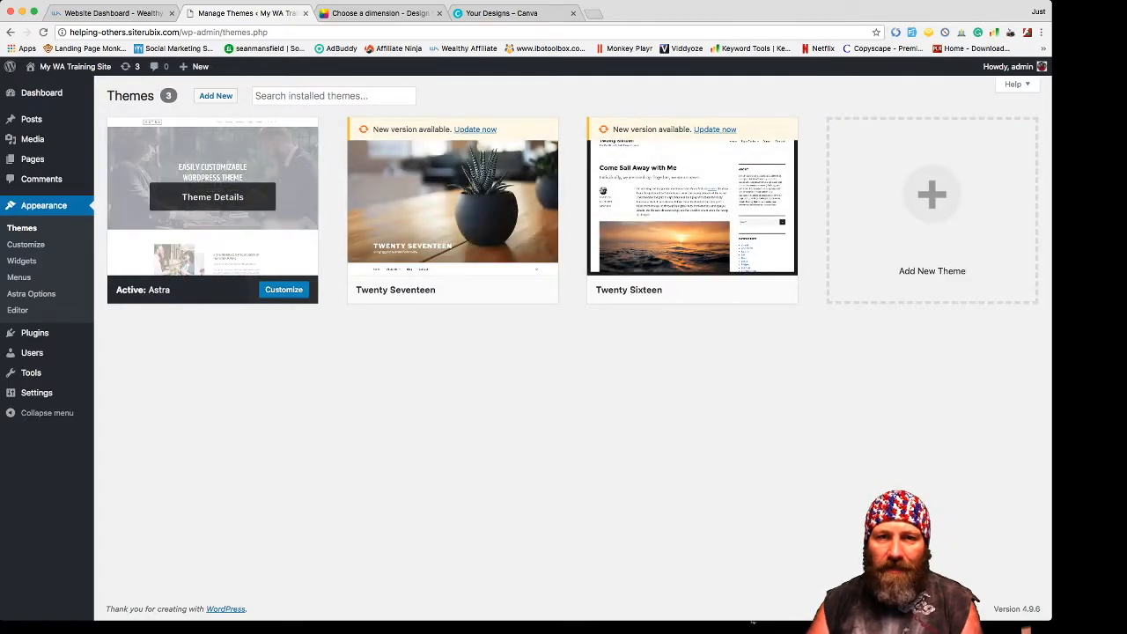
- Delete the Twenty Seventeen and Twenty Sixteen themes and review Astra's theme details
click(451, 197)
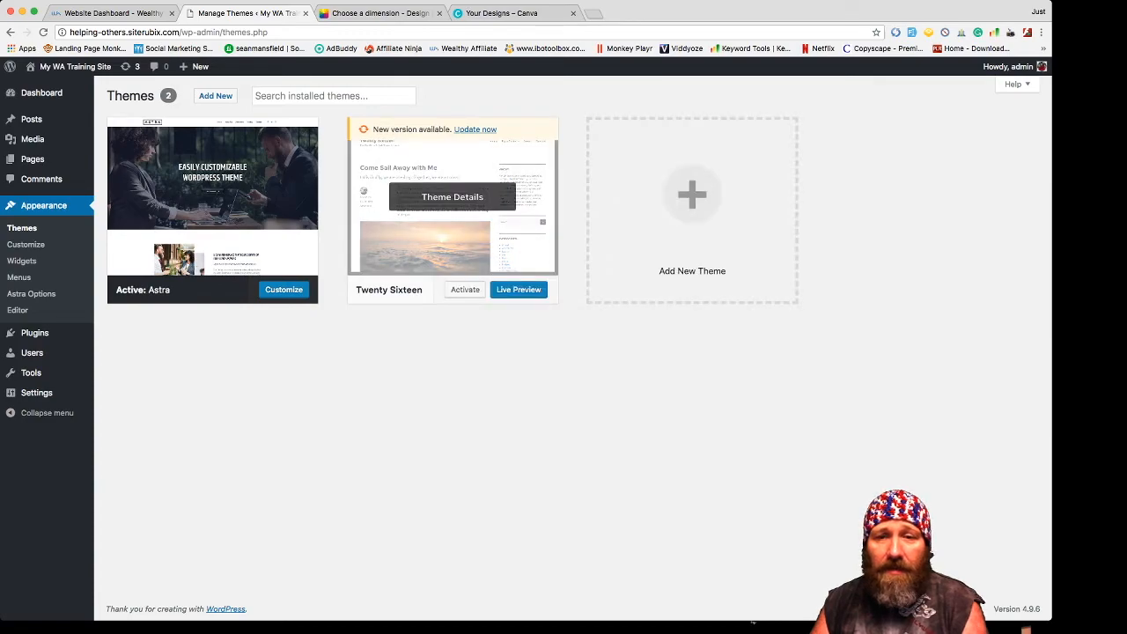
click(452, 196)
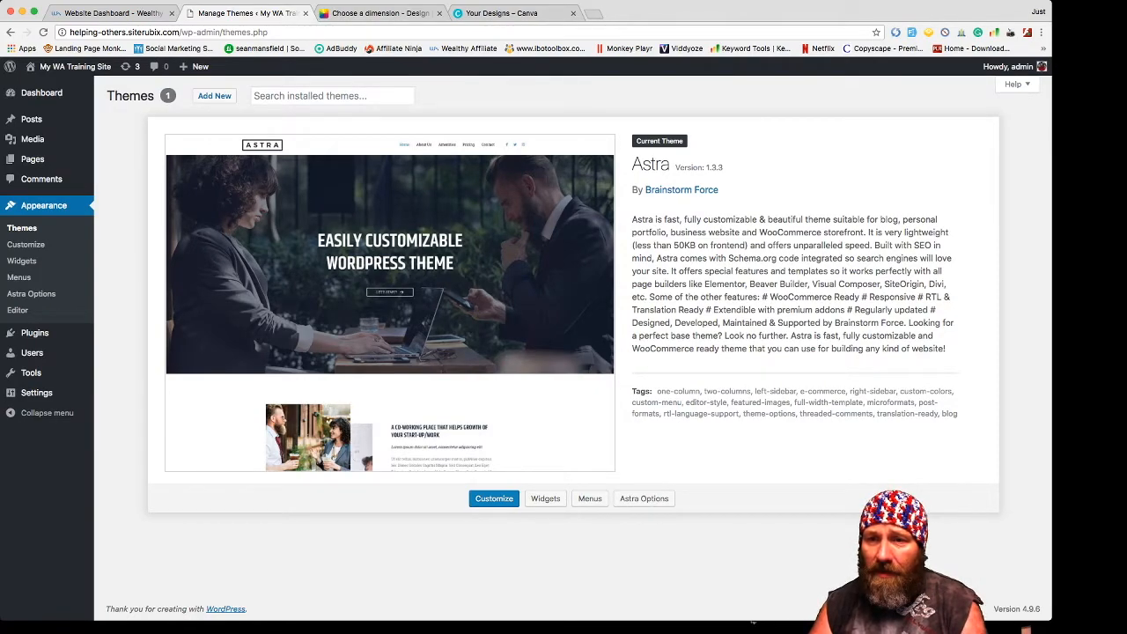
drag(830, 271, 912, 284)
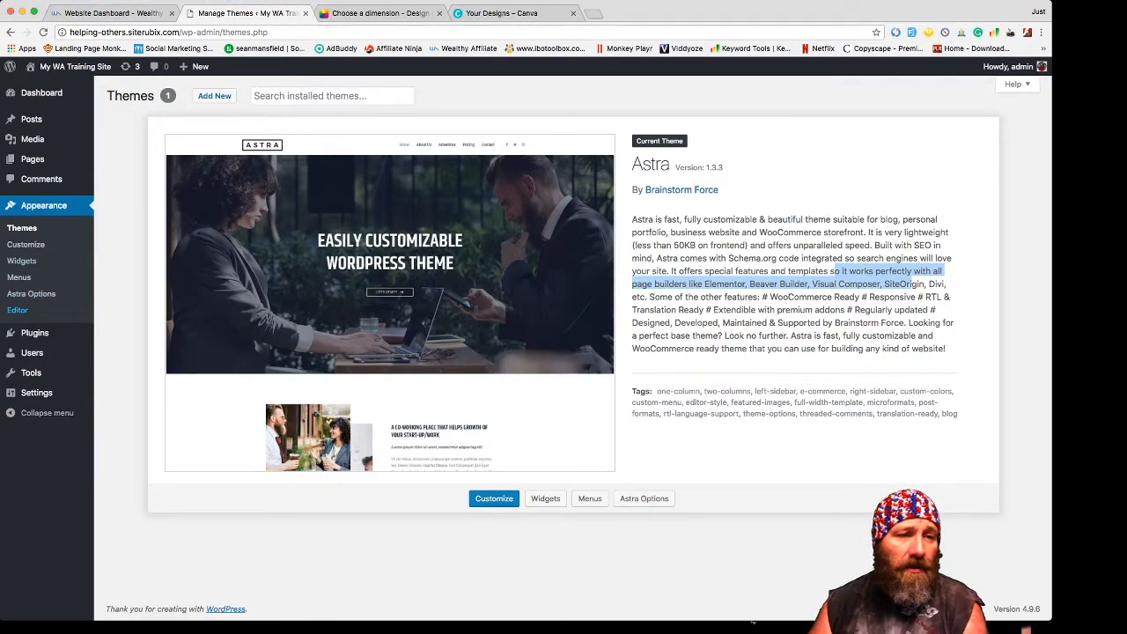
- Go to Plugins > Add New
mouse_move(31, 352)
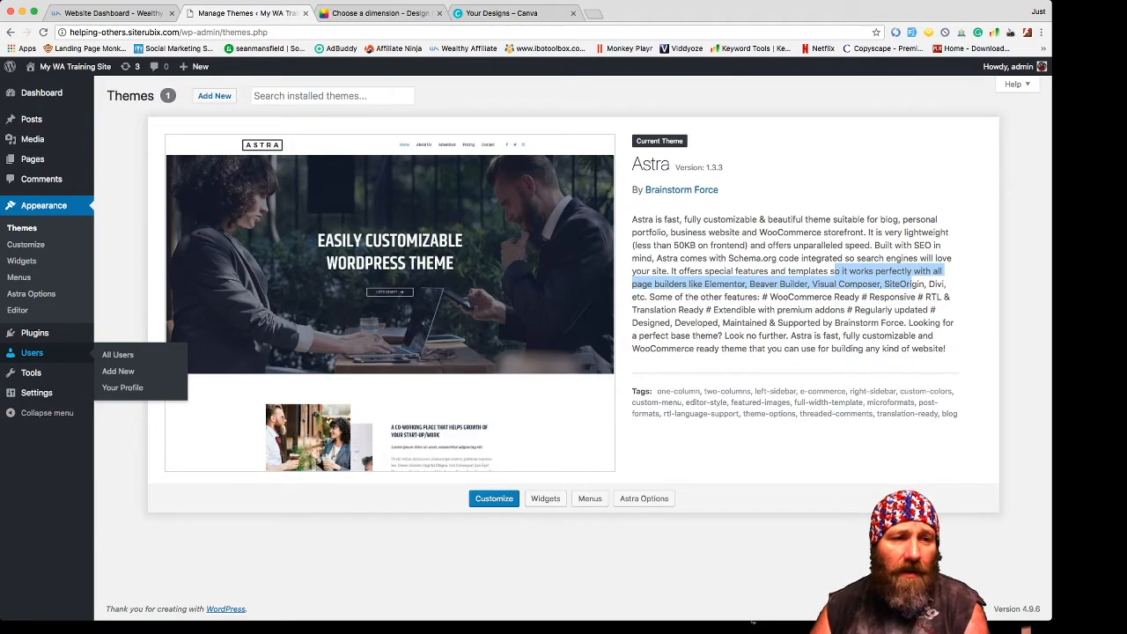
mouse_move(34, 333)
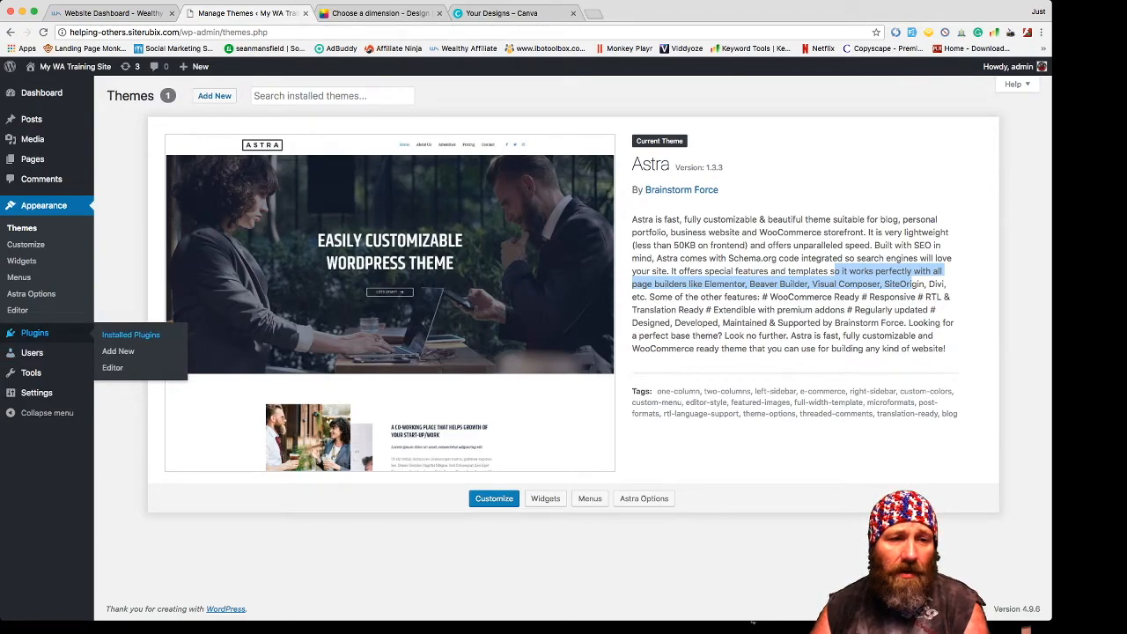
click(118, 350)
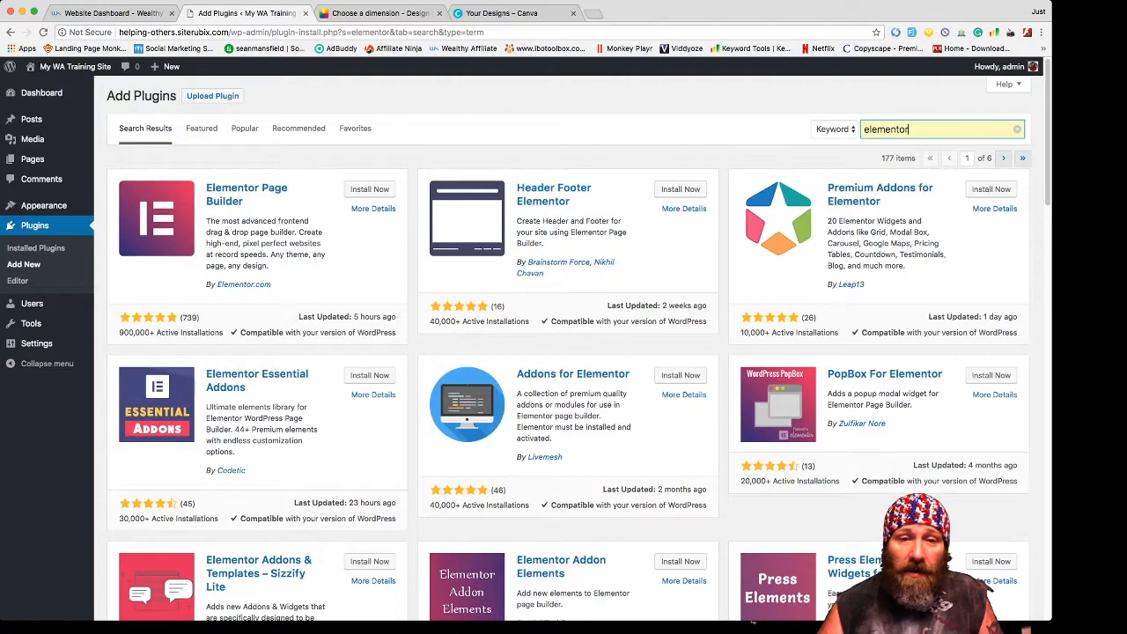
- Install Elementor Page Builder from the elementor search results
scroll(563, 352, down, 1)
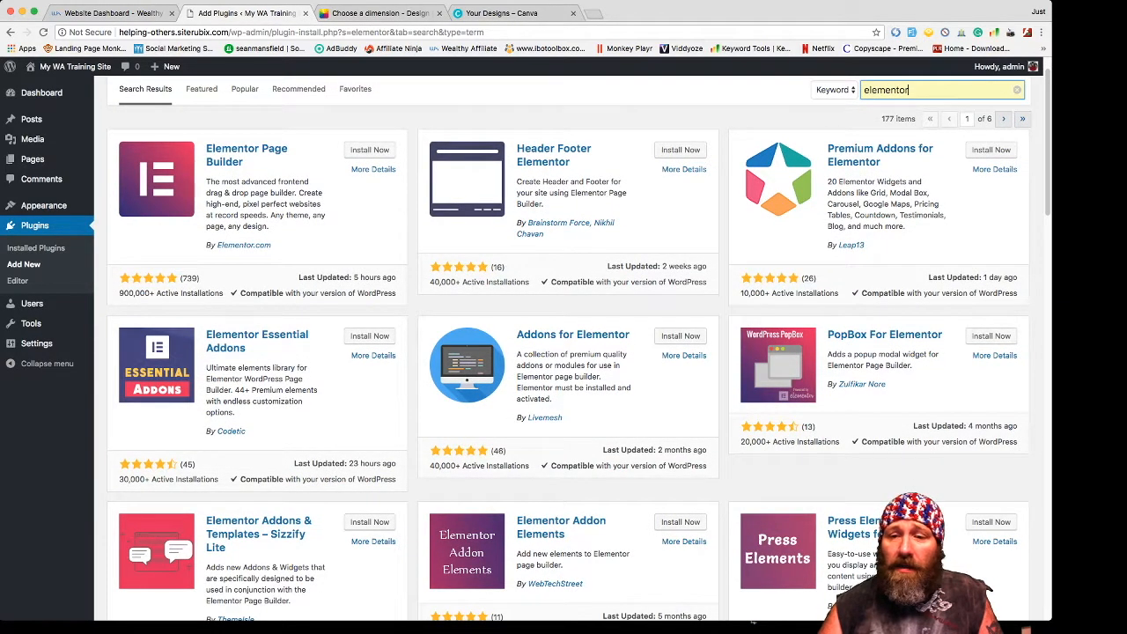
scroll(563, 352, up, 1)
scroll(563, 352, down, 5)
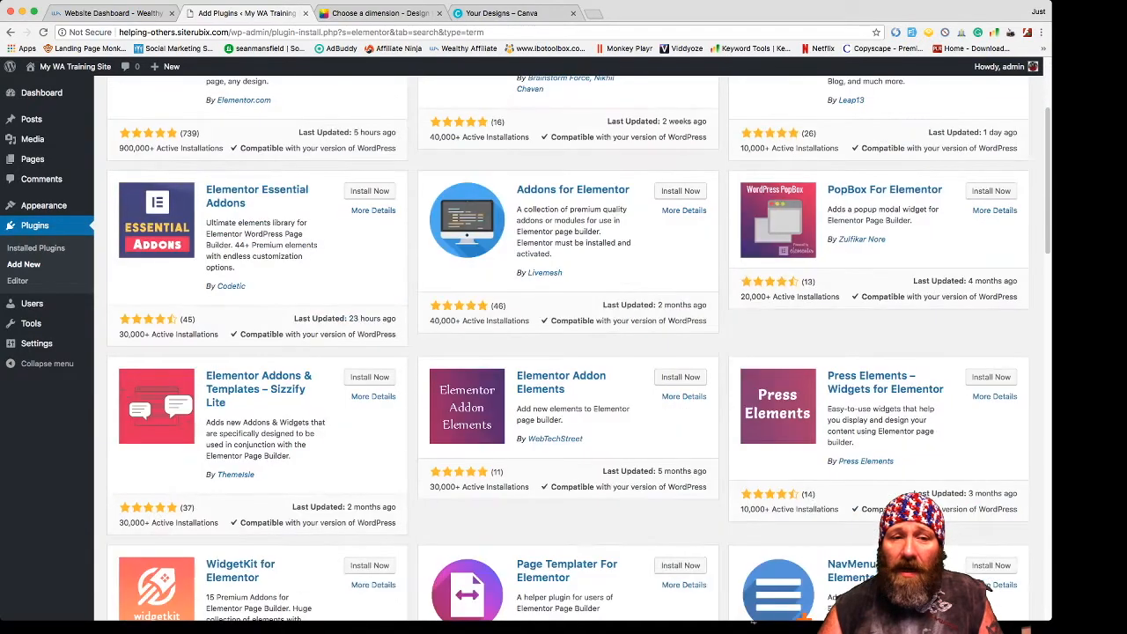
scroll(564, 352, up, 5)
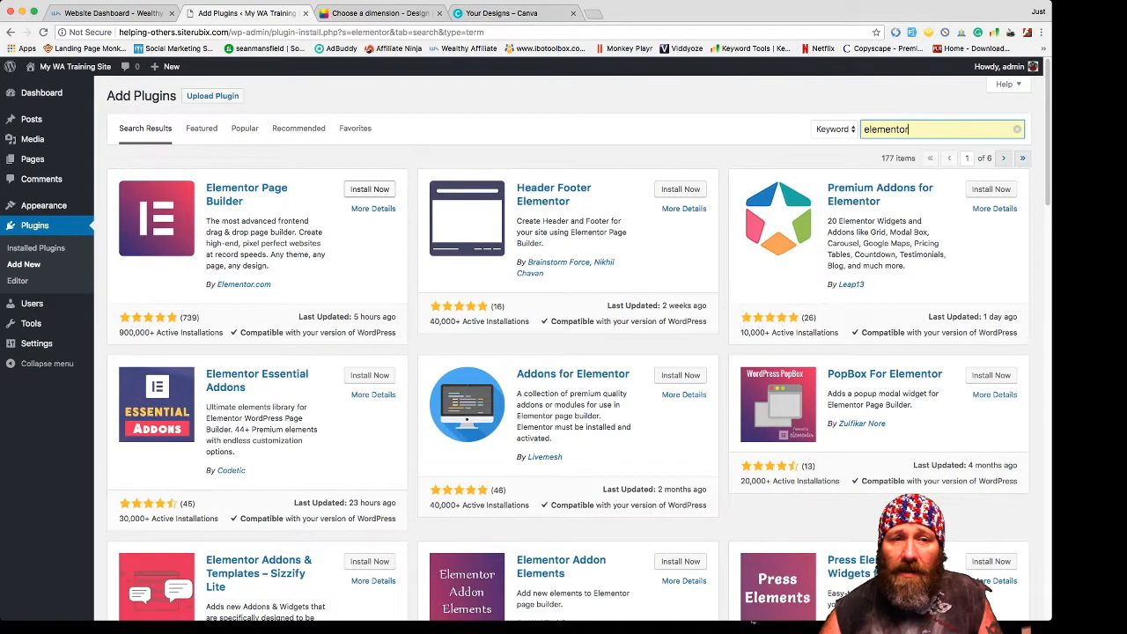
click(369, 189)
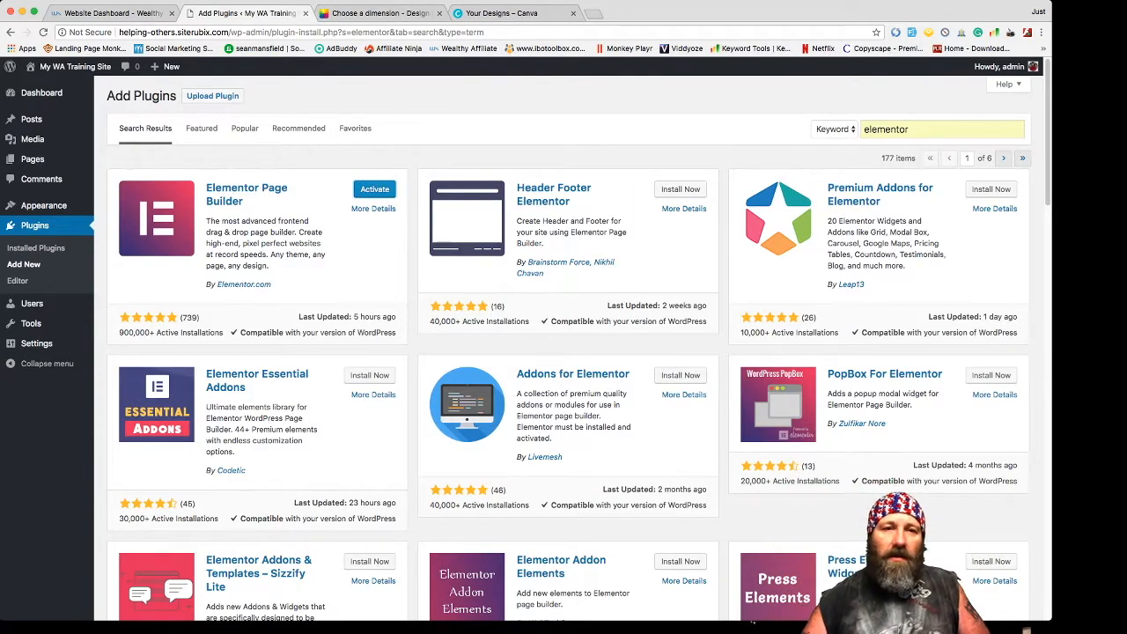
- Activate Elementor Page Builder so it shows as active in Installed Plugins
click(374, 189)
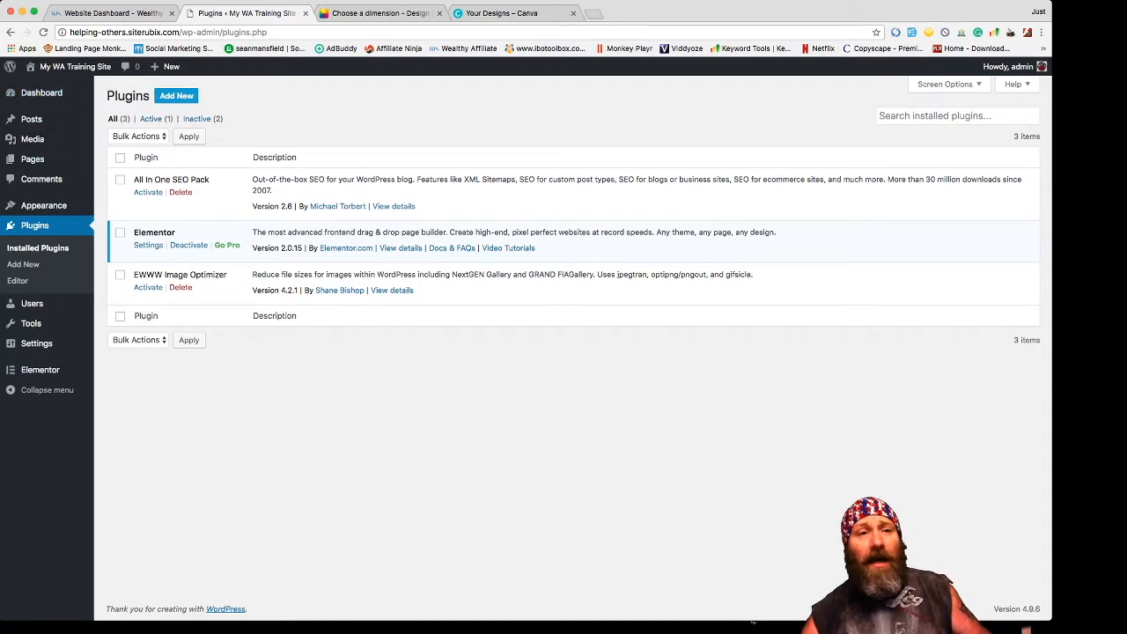
- Return to Add Plugins to view the Featured plugins list
click(176, 95)
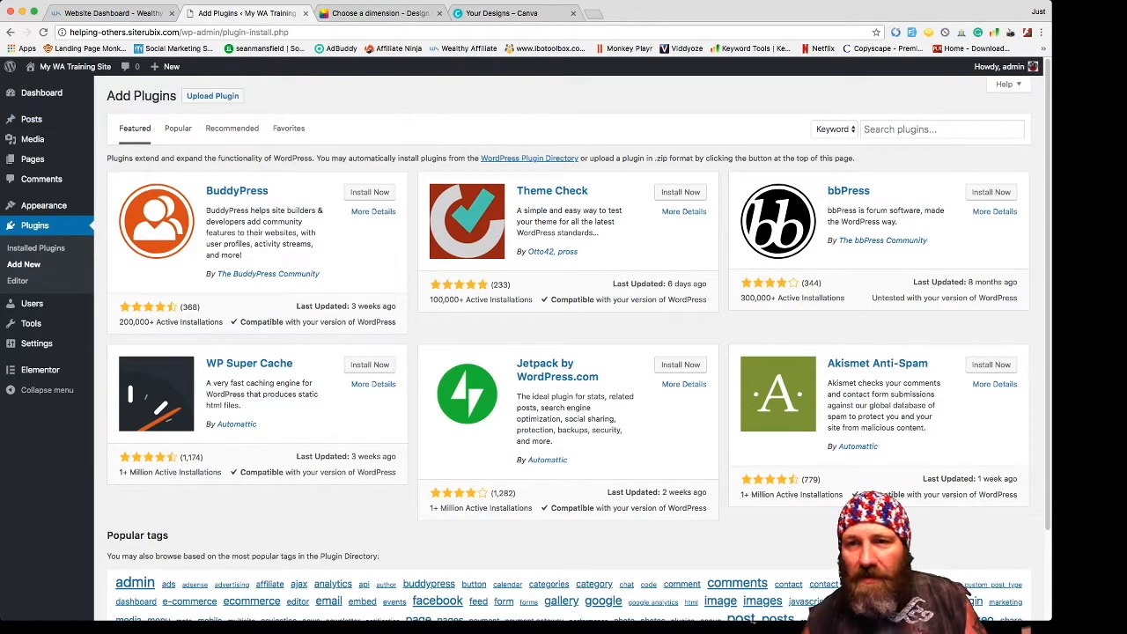
- Search for 'pretty links', then install and activate Shortlinks by Pretty Links
click(942, 129)
text(pretty links)
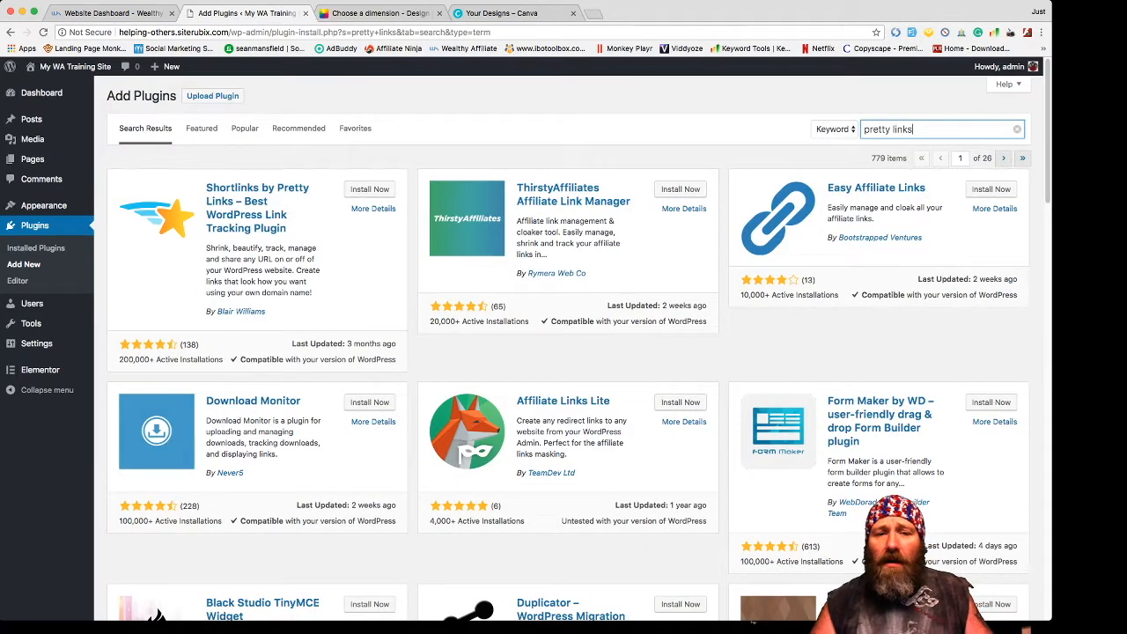
scroll(568, 353, down, 3)
scroll(569, 352, up, 3)
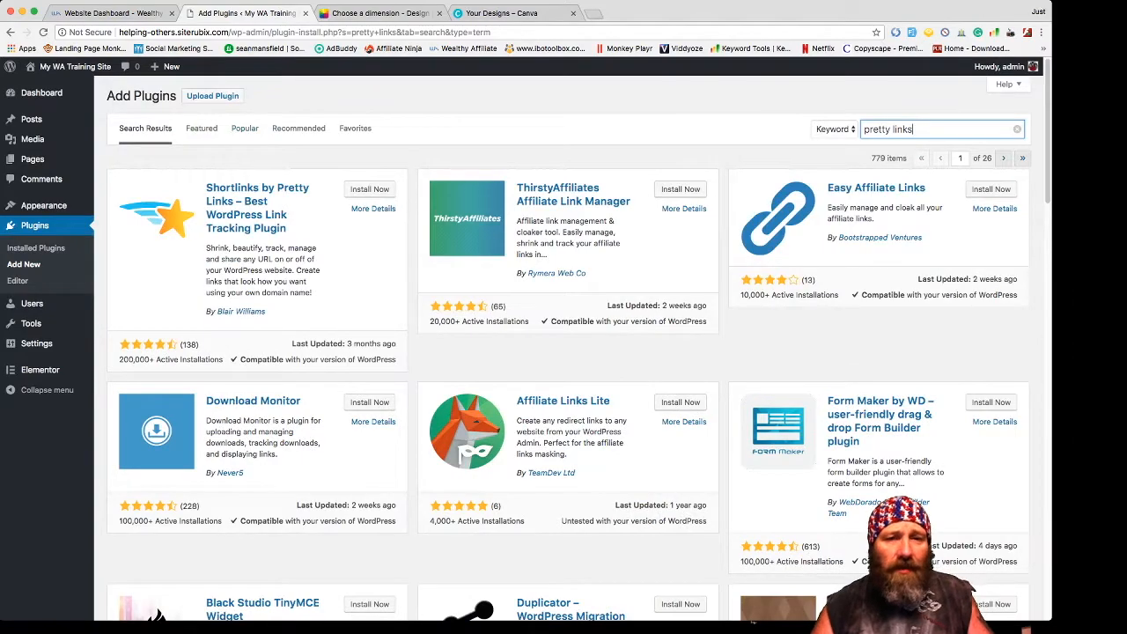
click(369, 189)
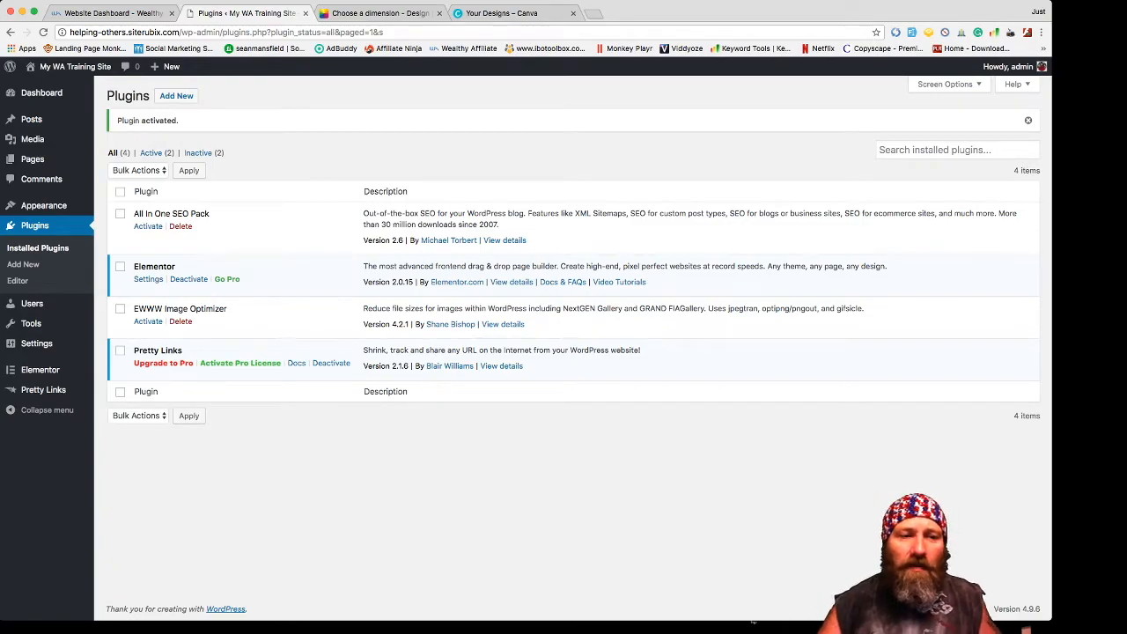
mouse_move(43, 389)
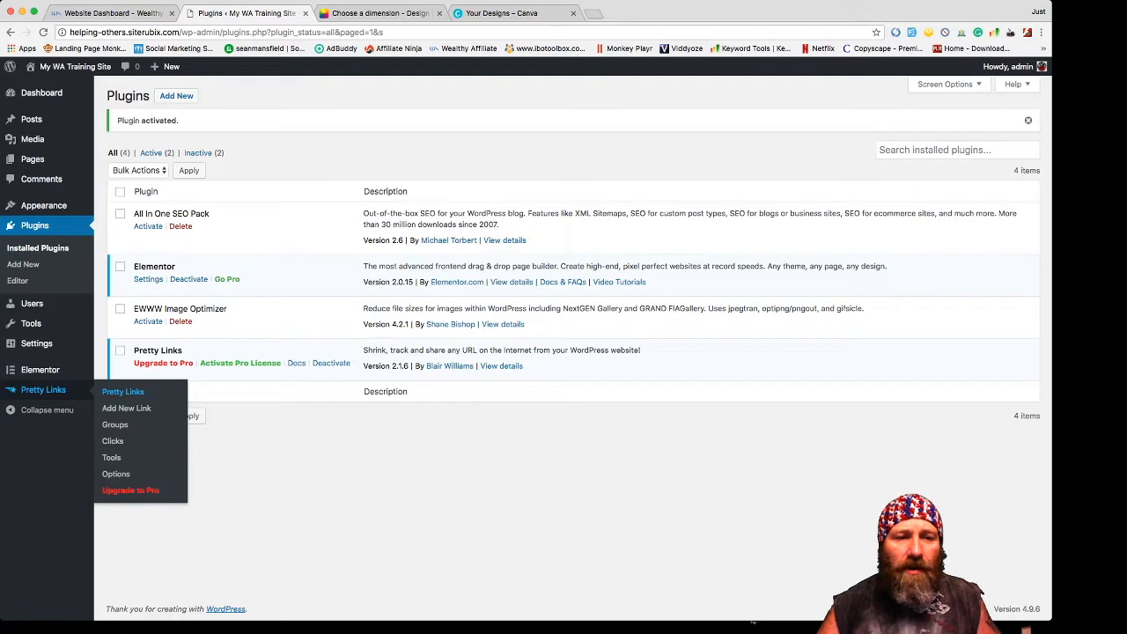
- Start a new Pretty Link, then select the Main Link URL on Wealthy Affiliate's Links & Tracking page
click(126, 407)
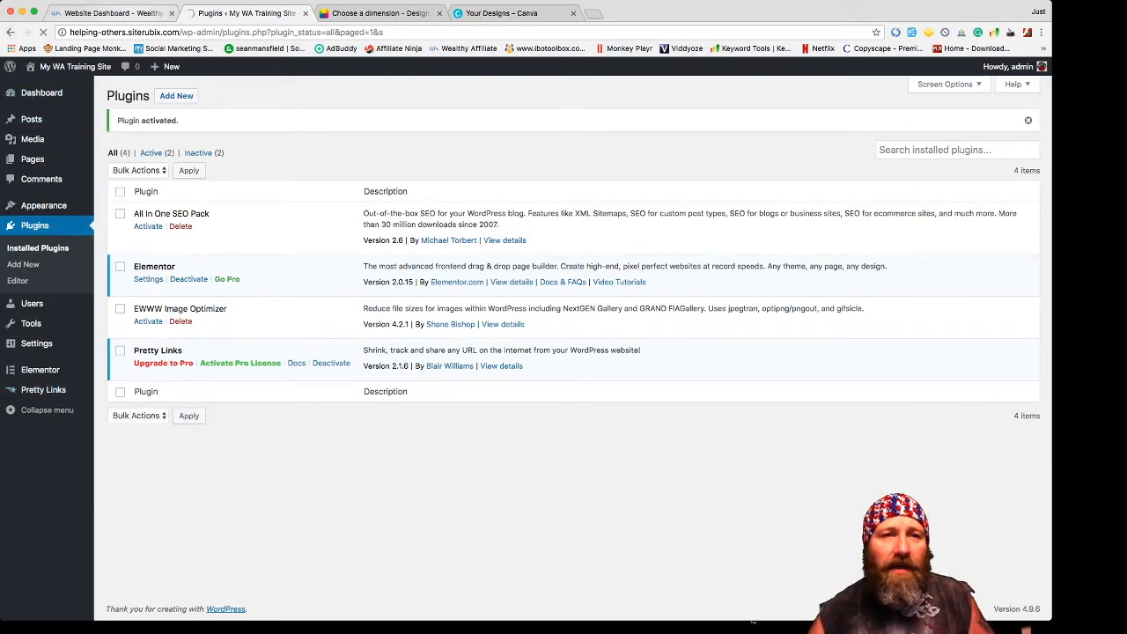
click(106, 12)
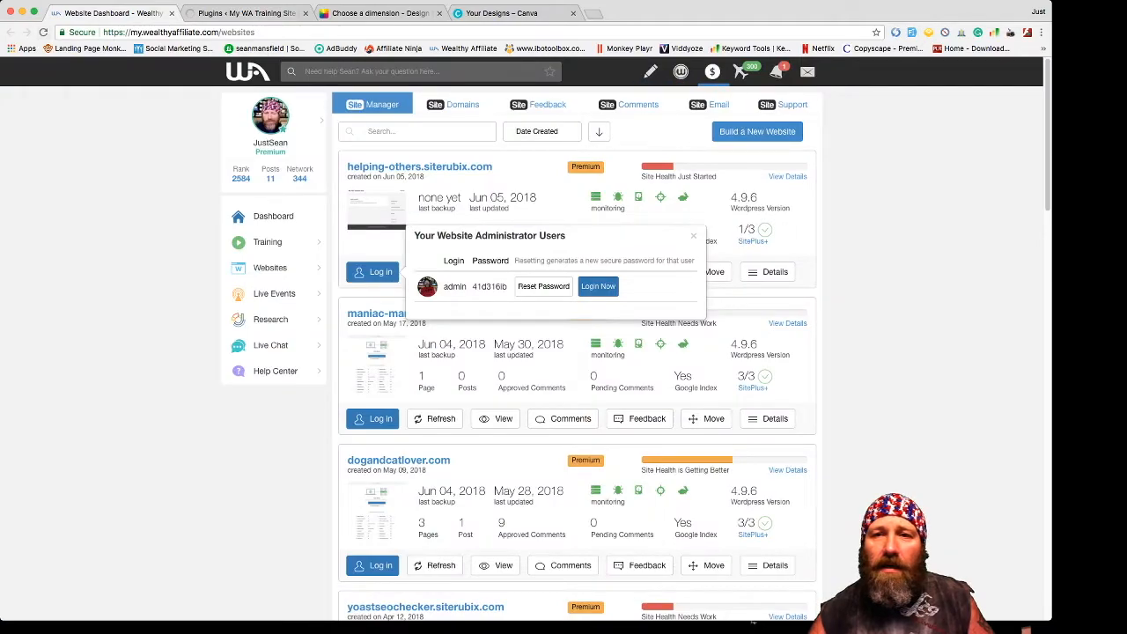
click(712, 74)
click(712, 212)
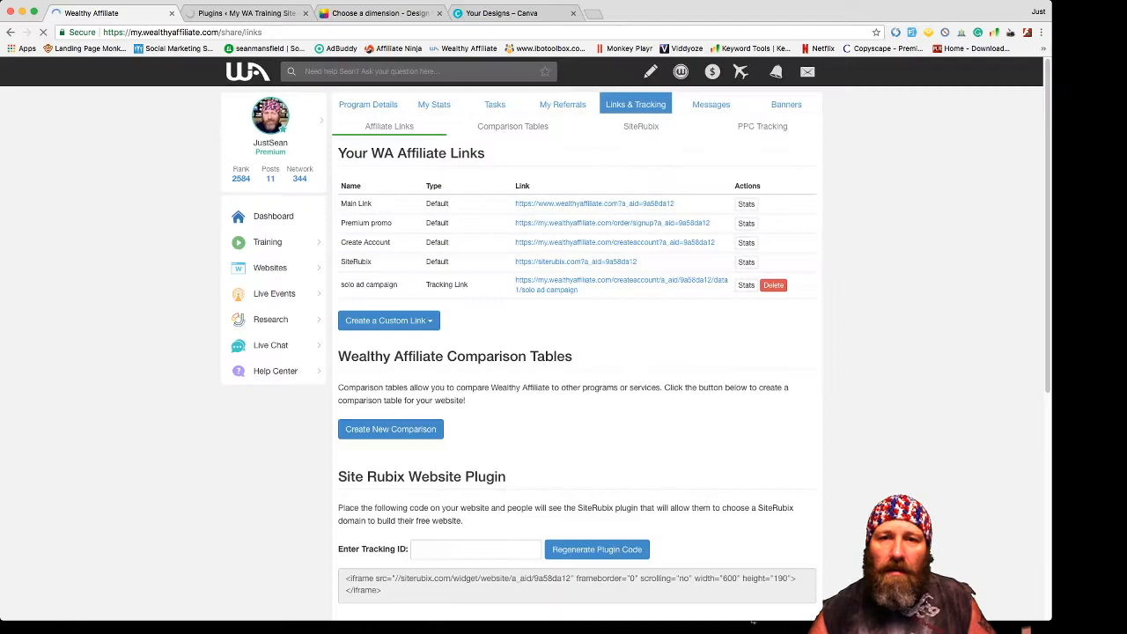
drag(675, 203, 515, 203)
key(super+c)
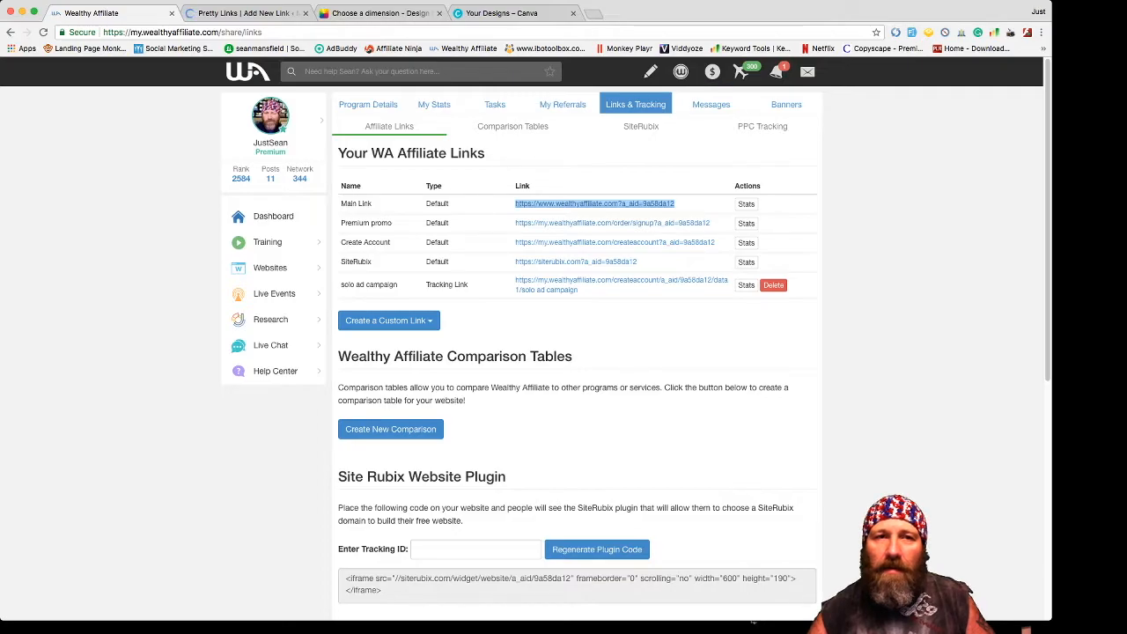
- Create a Pretty Link titled Wealthy Affiliate targeting the pasted affiliate Main Link URL
click(247, 13)
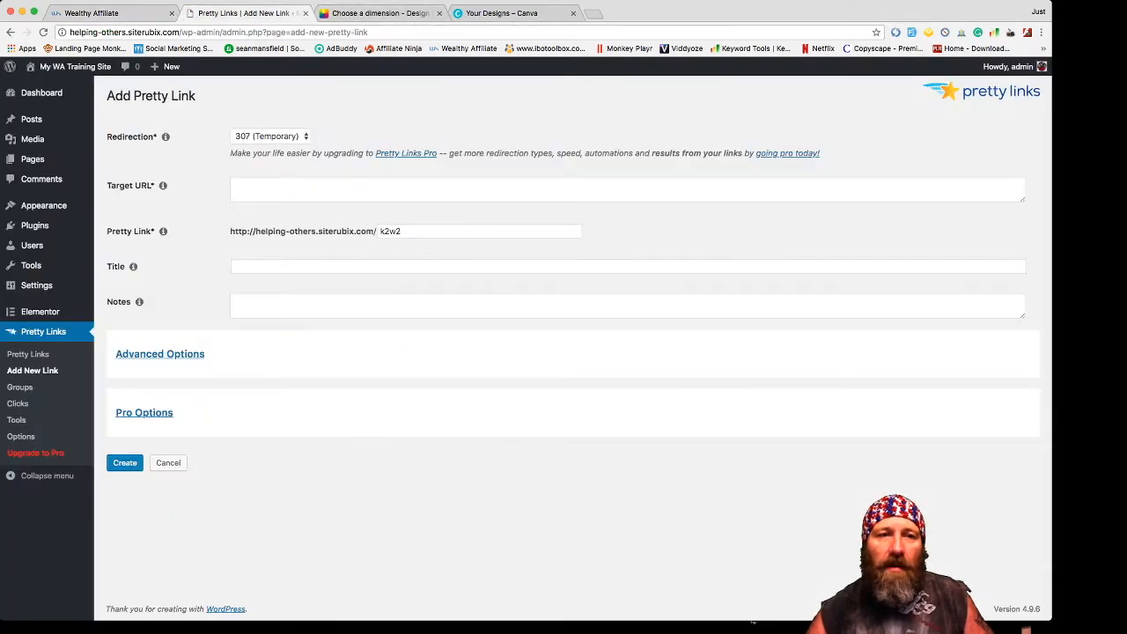
click(335, 188)
key(super+v)
click(334, 266)
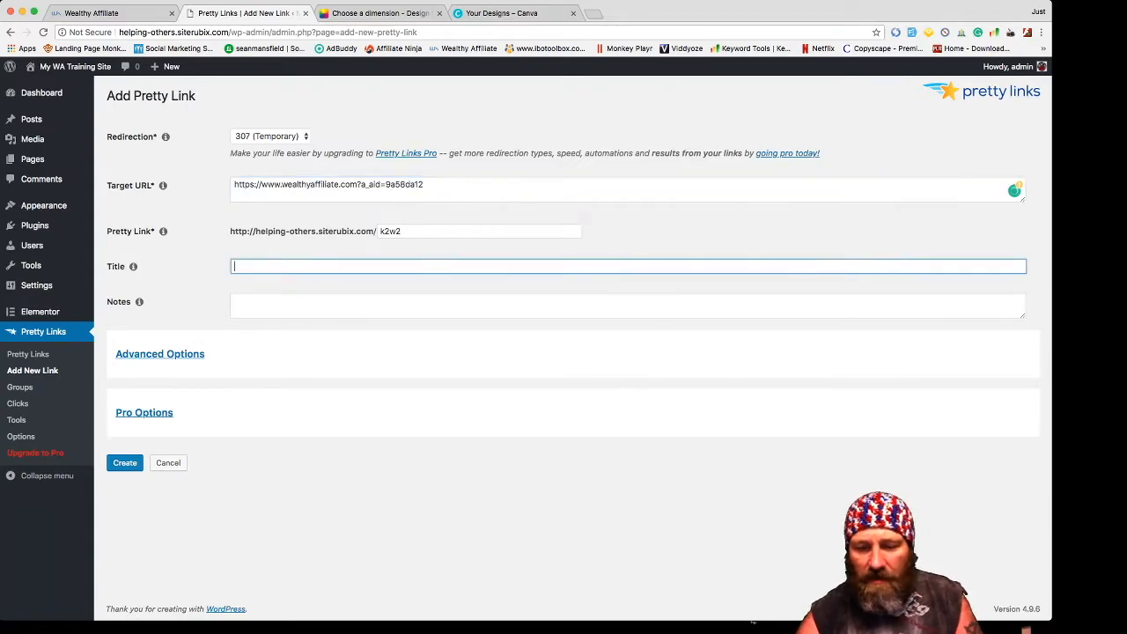
text(Weal)
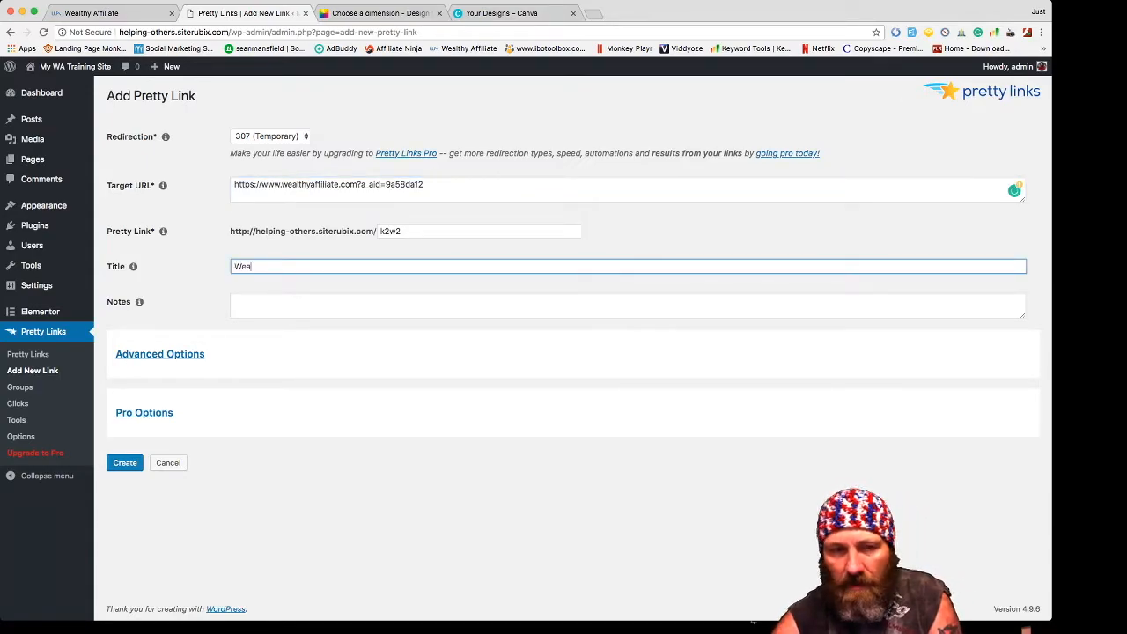
text(t)
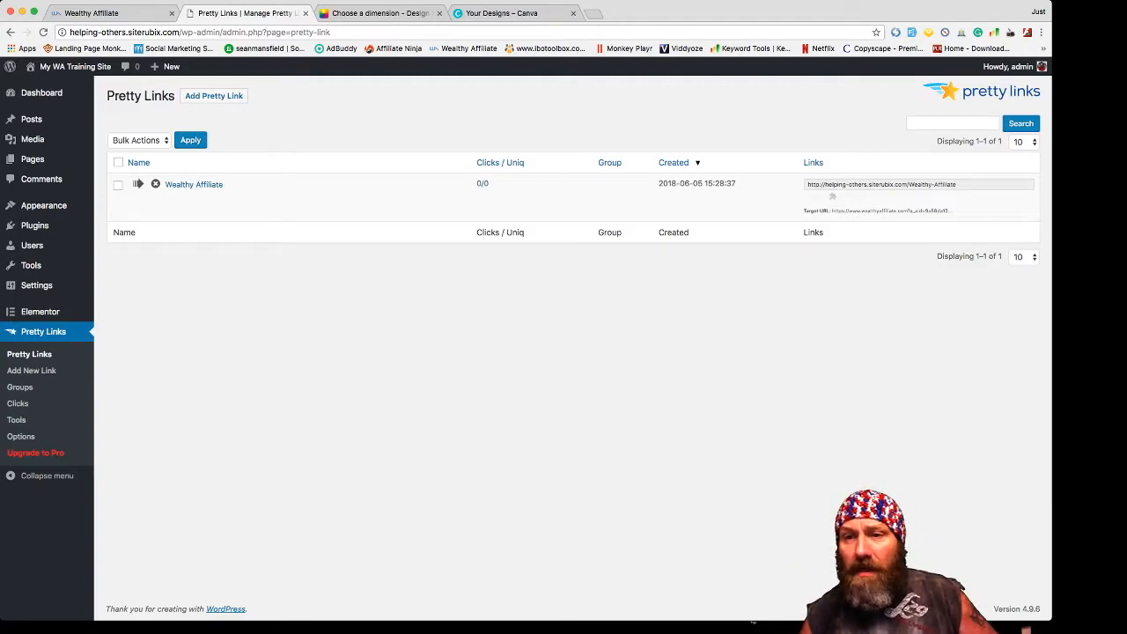
click(919, 184)
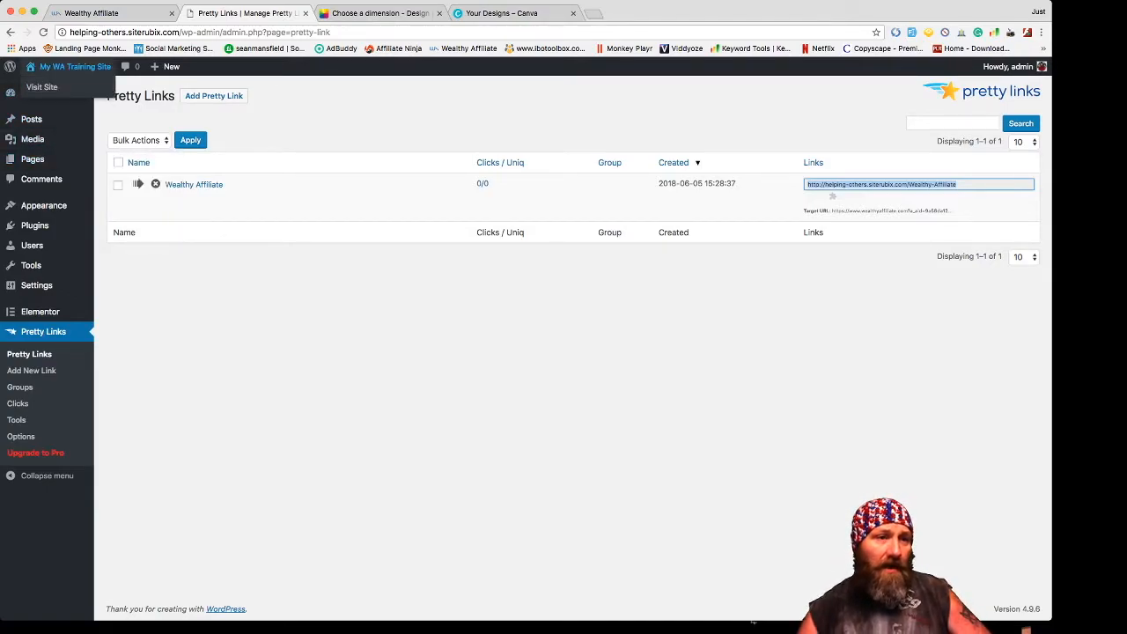
mouse_move(44, 205)
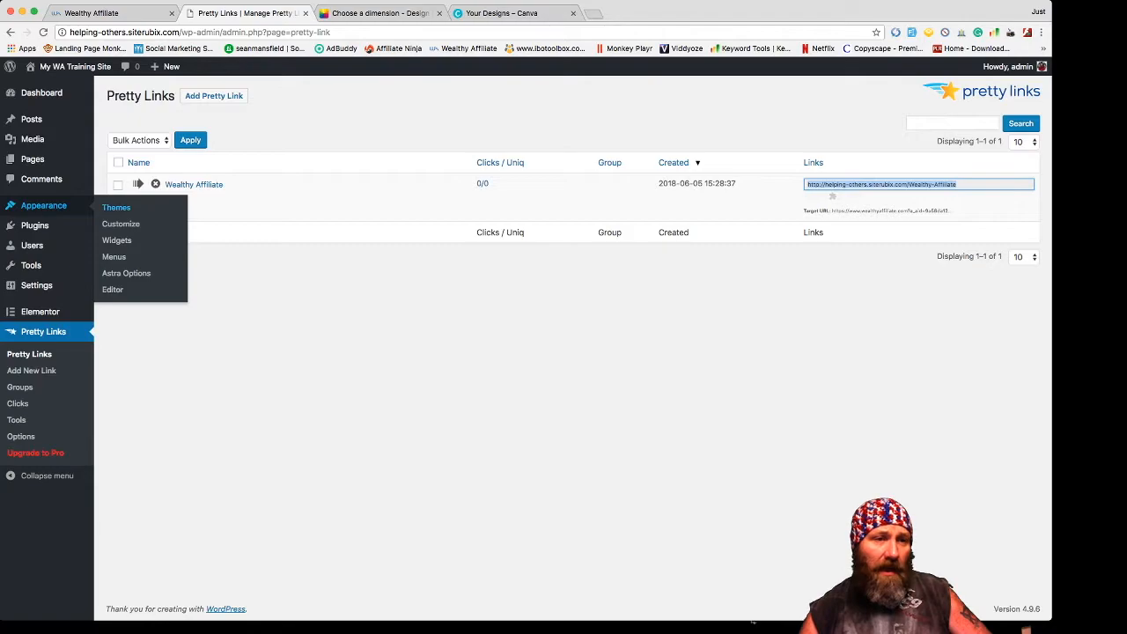
- Load the Customizer for My WA Training Site and open the Site Identity panel
click(120, 224)
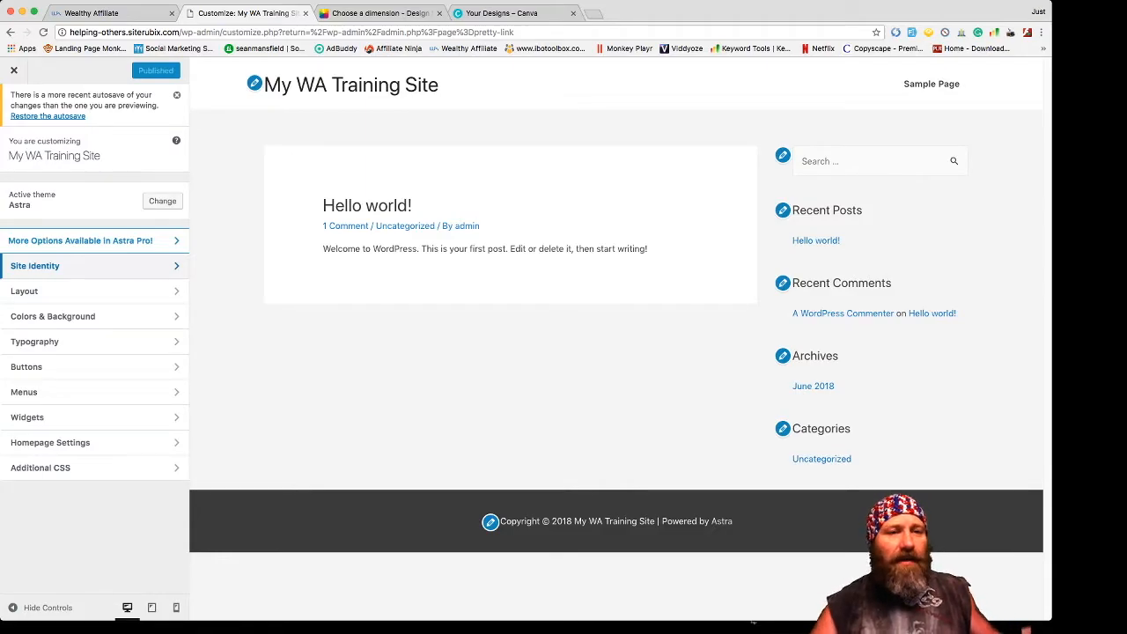
click(35, 265)
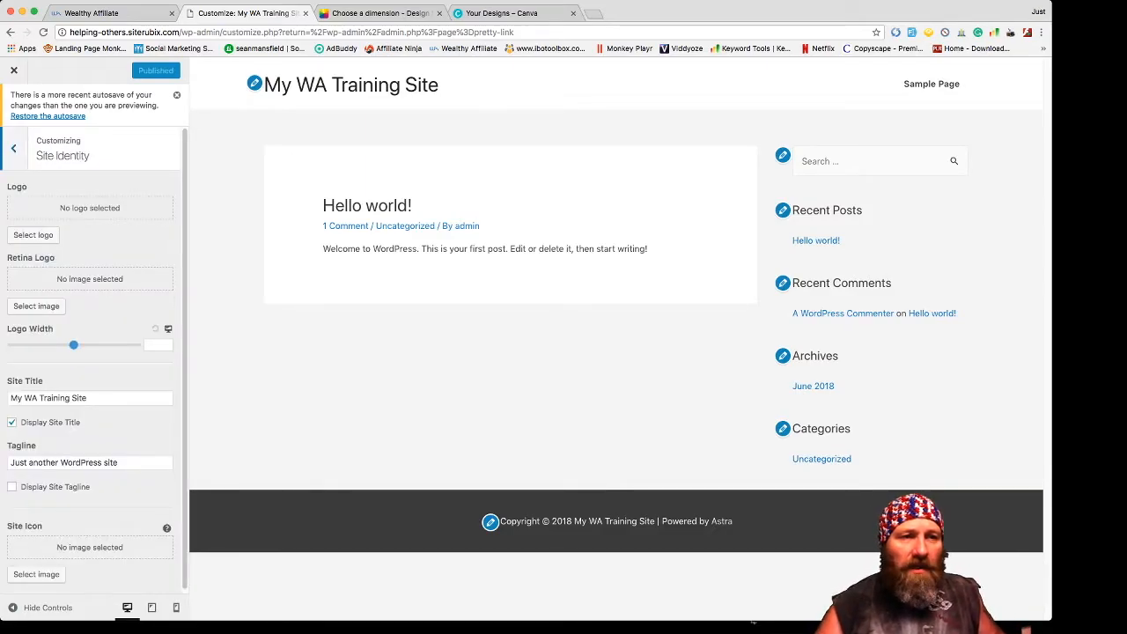
- Replace the tagline with 'Helping Others!' and tick Display Site Tagline
click(13, 149)
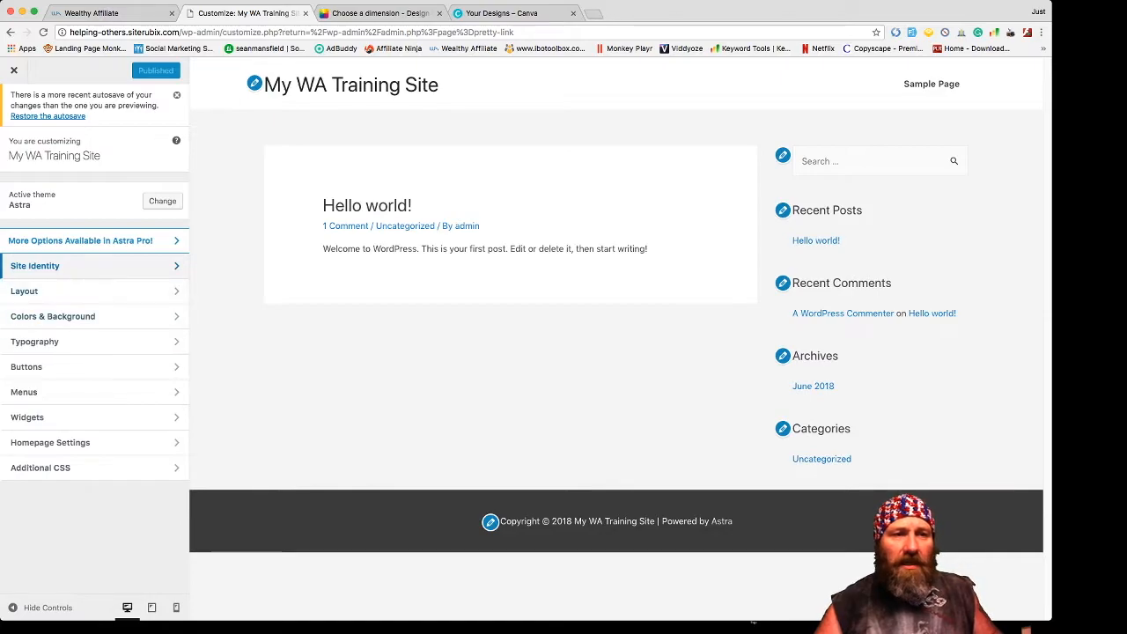
click(35, 266)
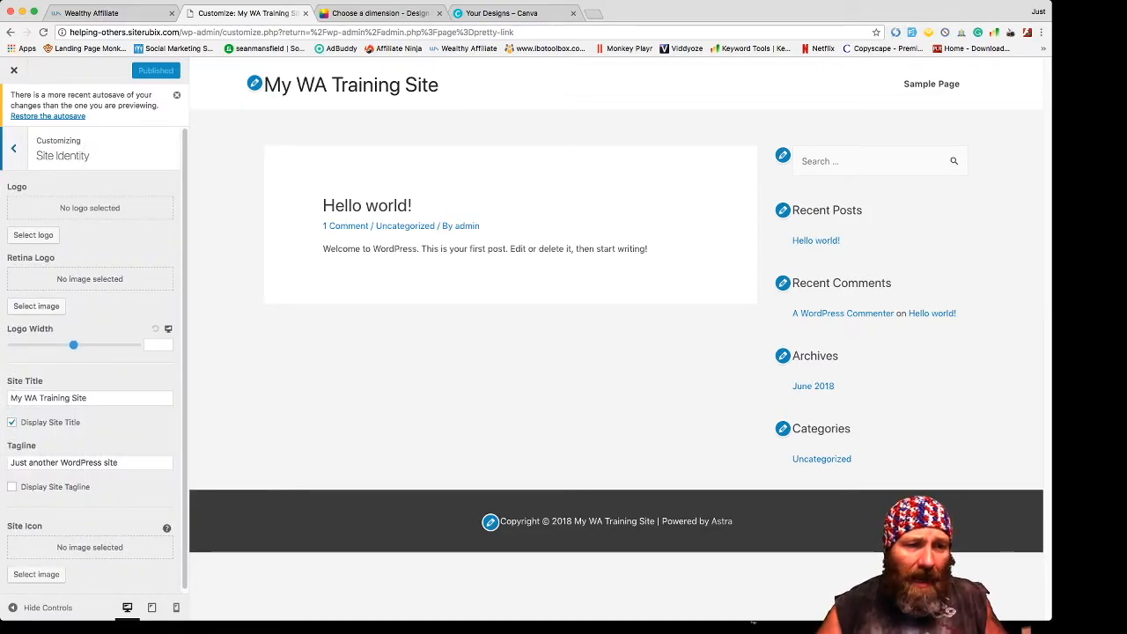
scroll(92, 361, down, 1)
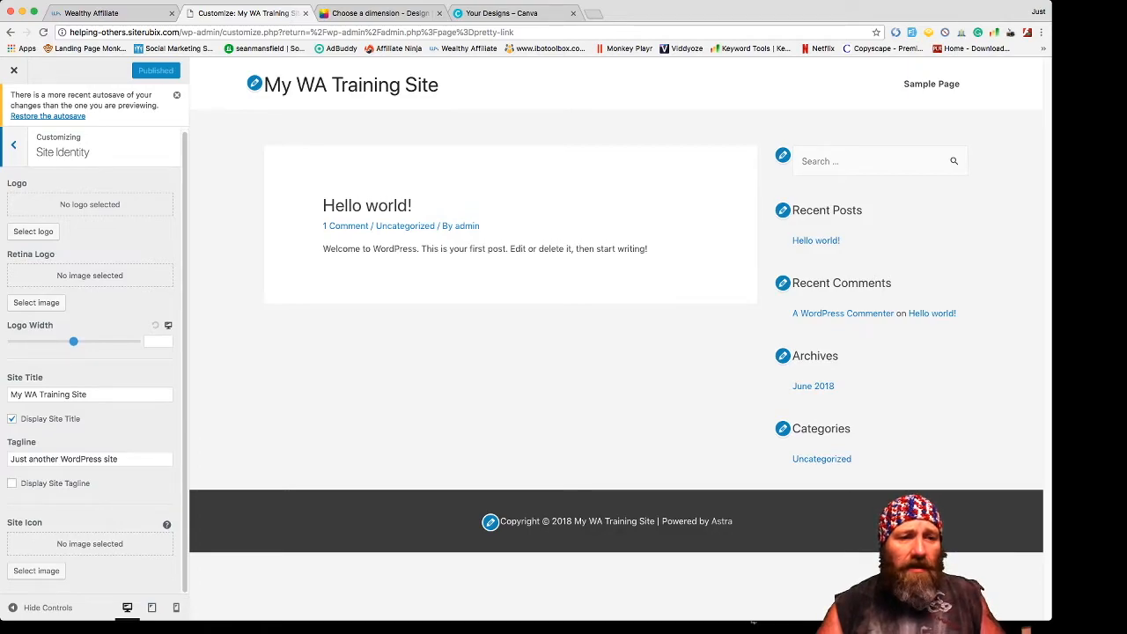
click(88, 394)
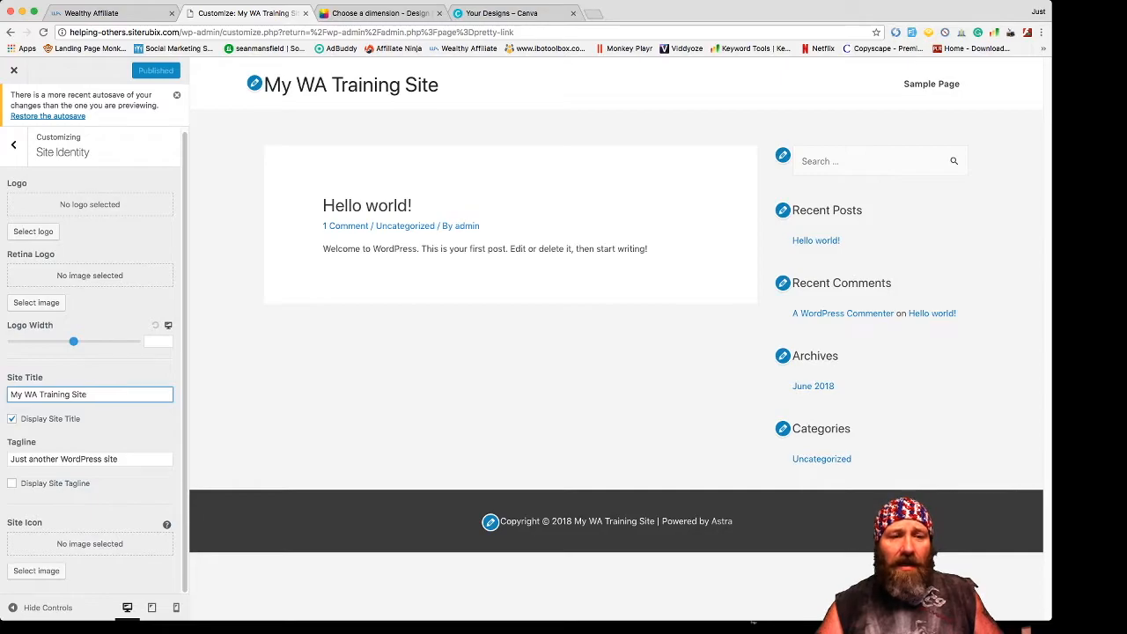
drag(119, 459, 11, 459)
key(BackSpace)
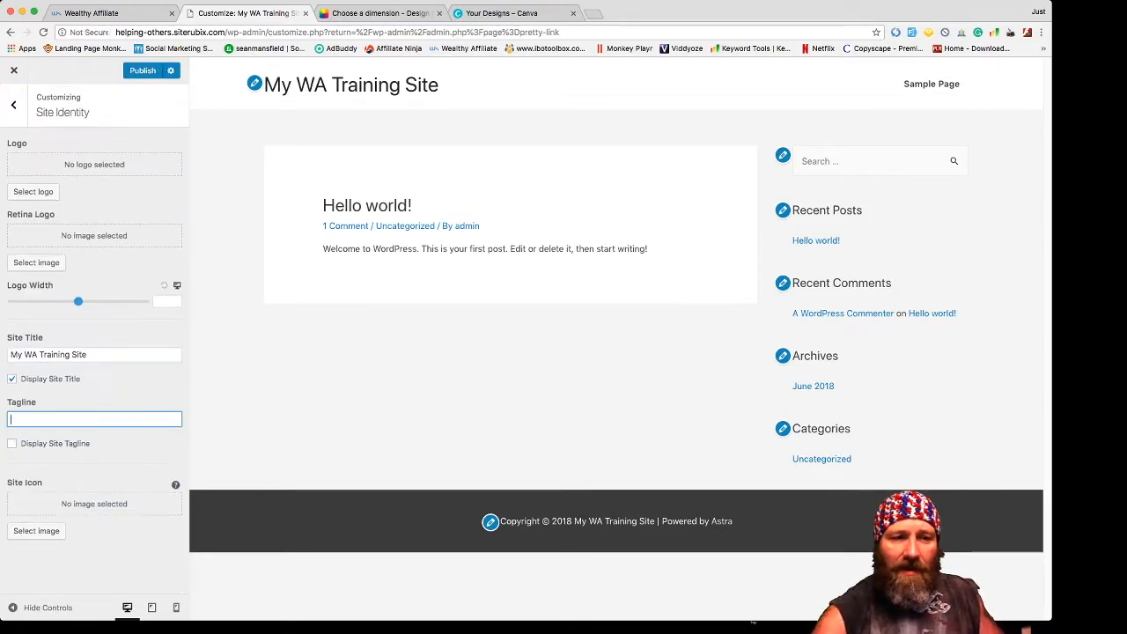
text(helpinh)
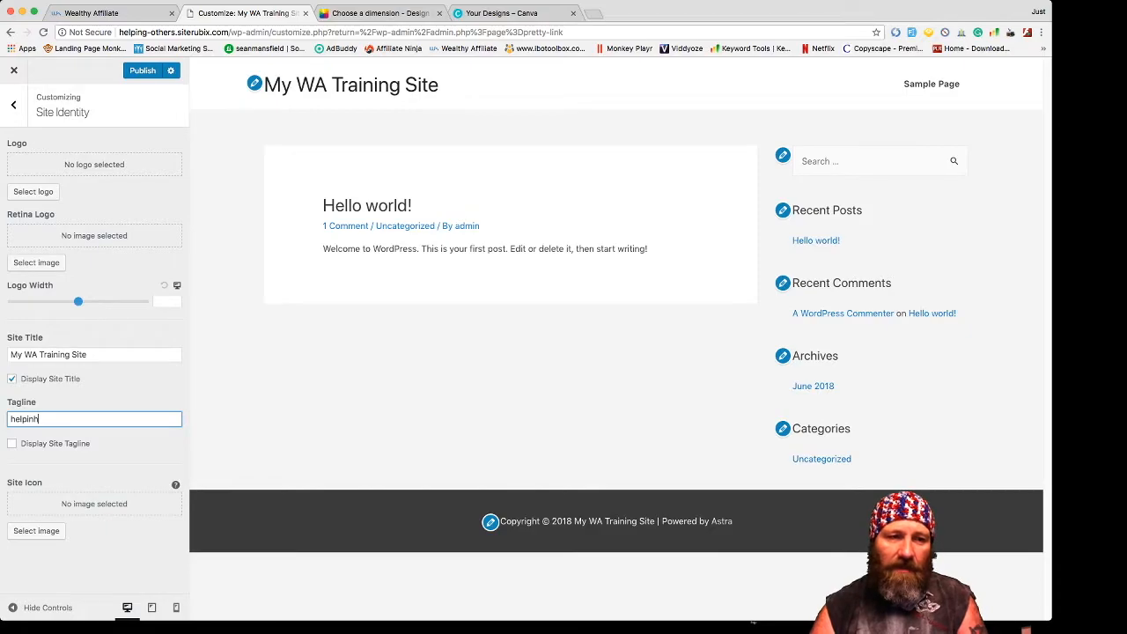
key(BackSpace)
key(BackSpace)
key(BackSpace)
key(BackSpace)
key(BackSpace)
key(BackSpace)
text(Helping)
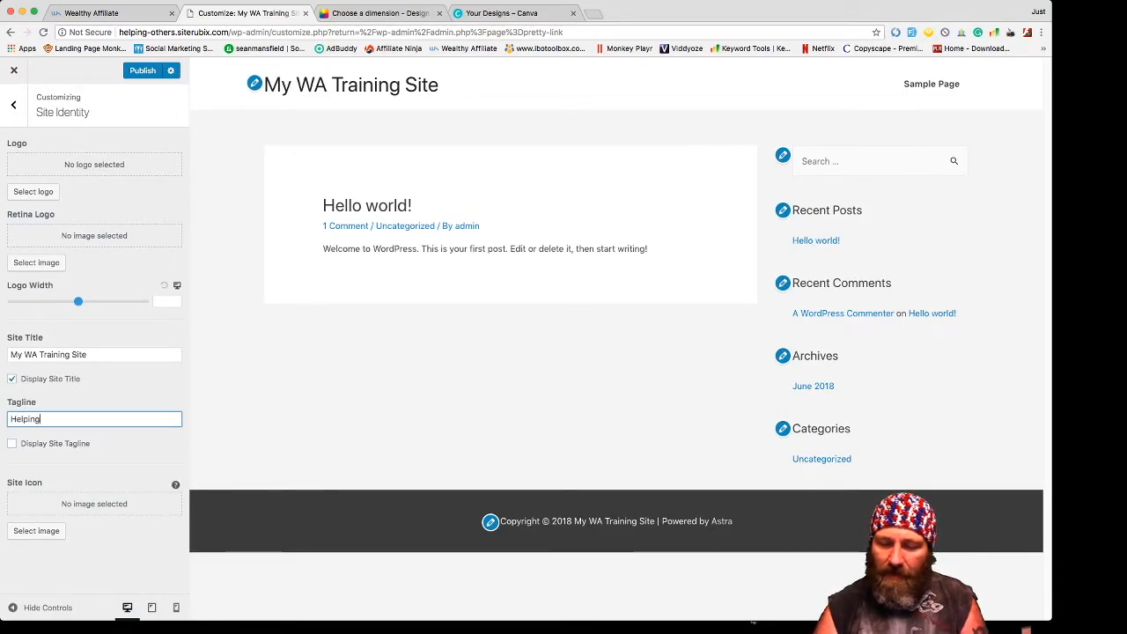
text( others)
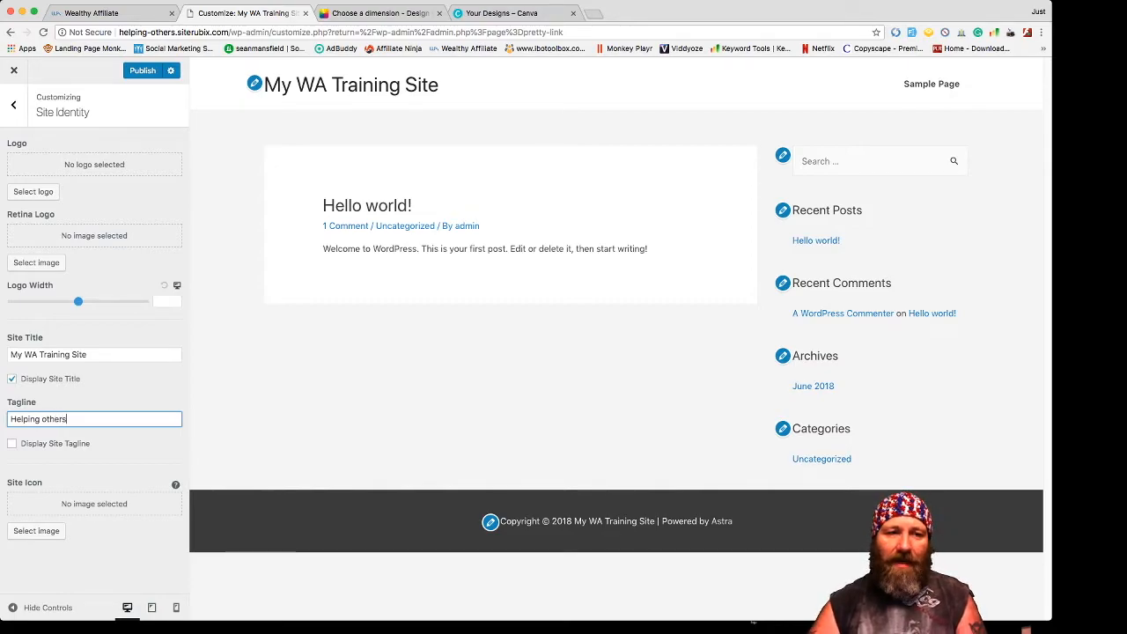
key(BackSpace)
key(BackSpace)
key(BackSpace)
key(BackSpace)
key(BackSpace)
key(BackSpace)
text(Others)
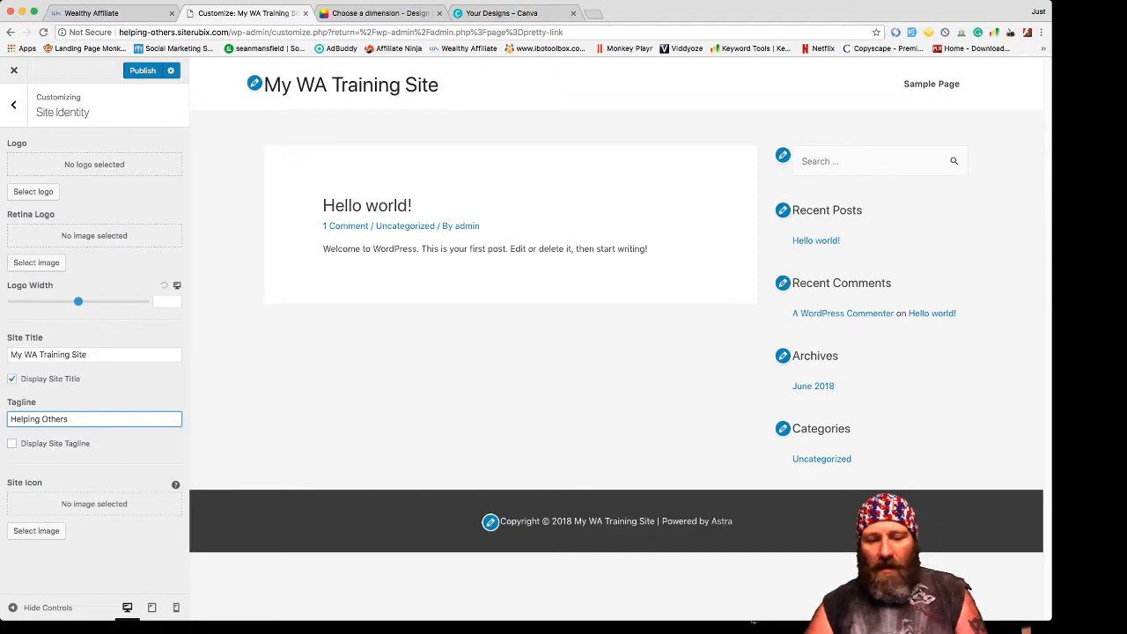
text(!)
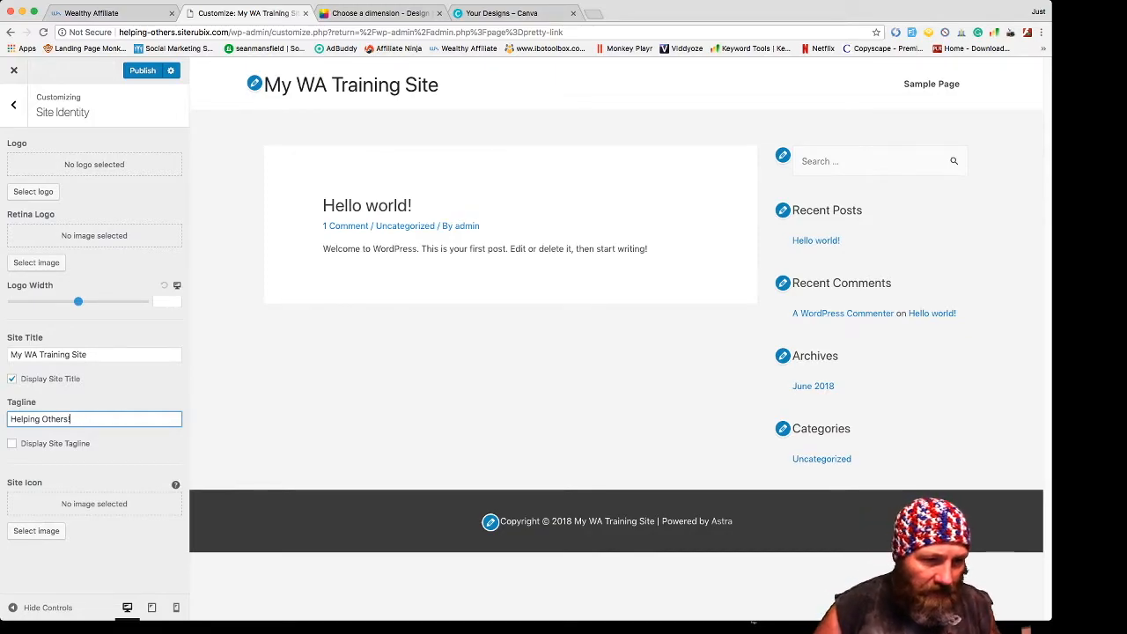
click(12, 443)
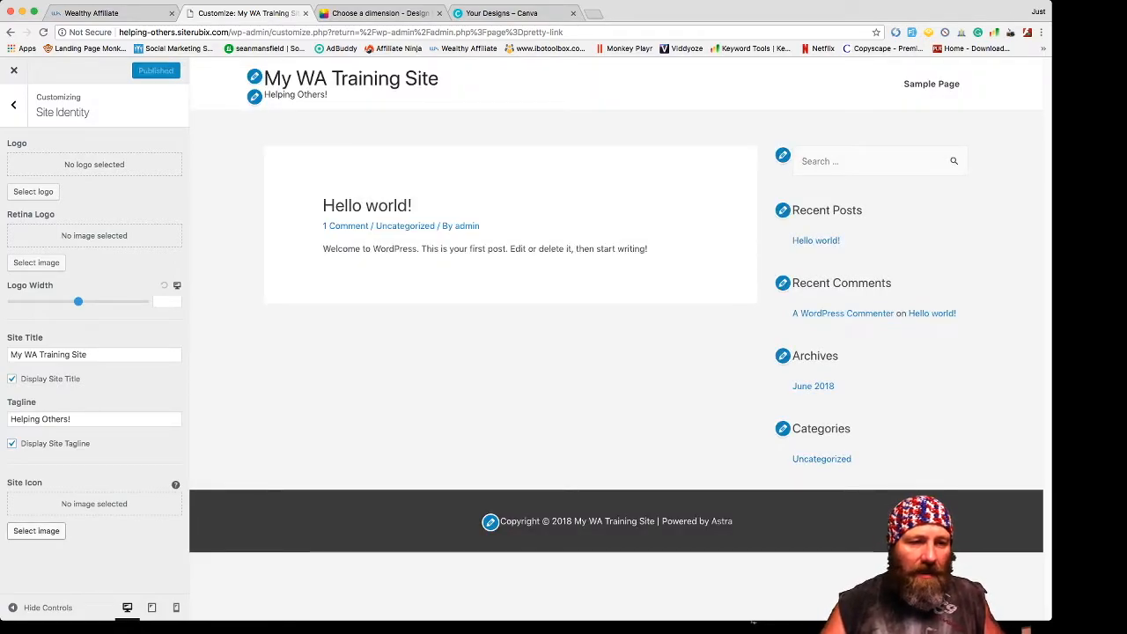
- Begin selecting a Site Icon image, then switch to the Fotor tab
click(36, 530)
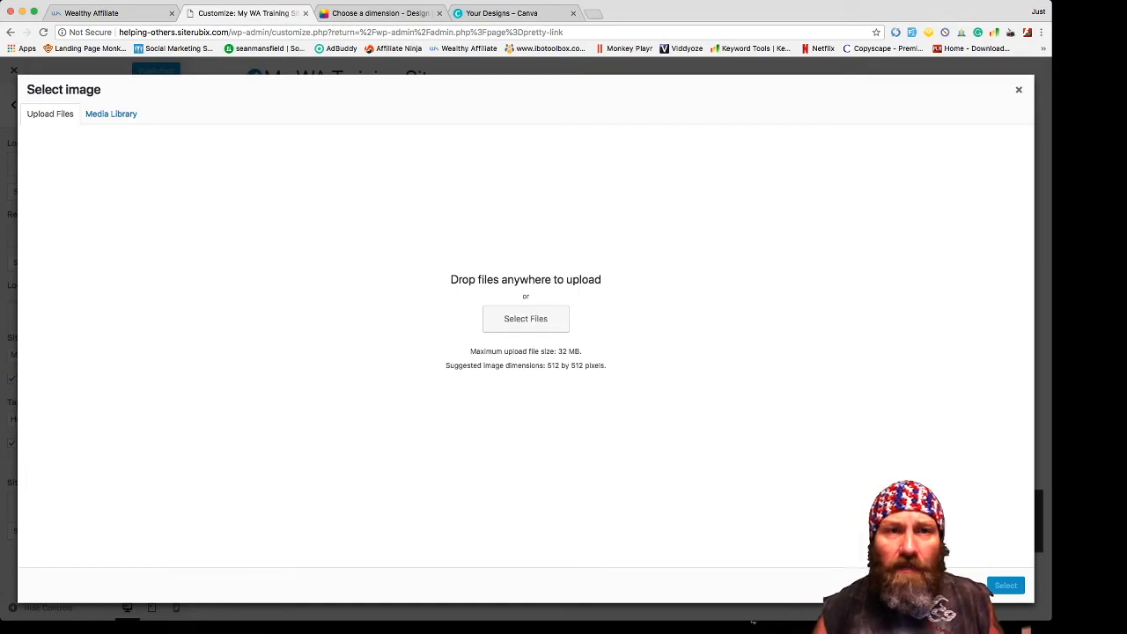
key(ctrl+Tab)
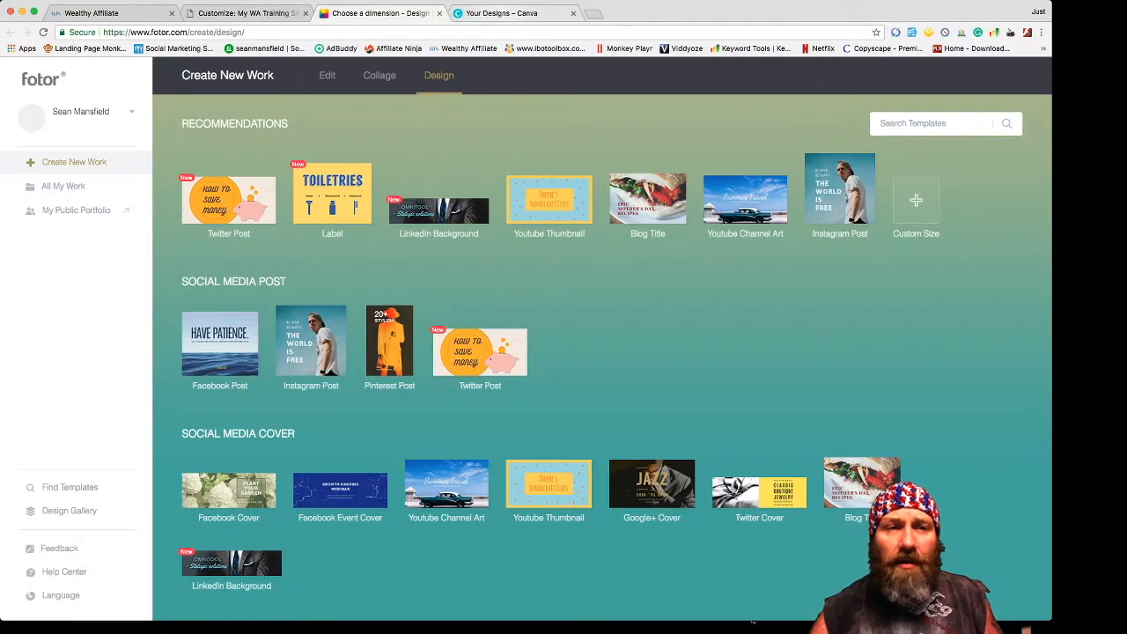
key(ctrl+Tab)
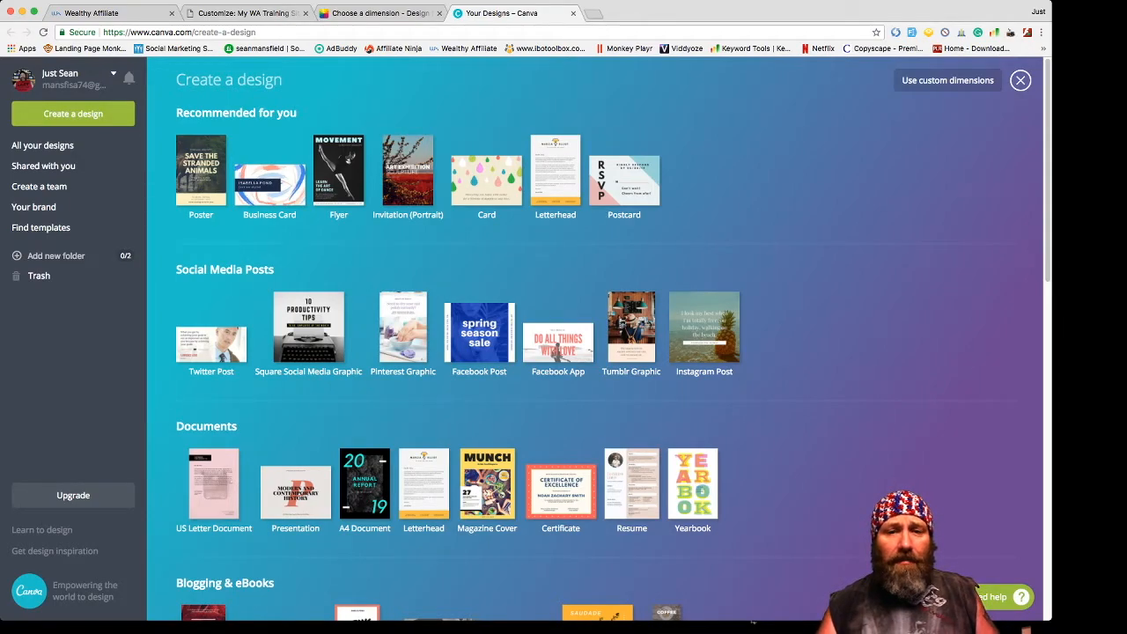
key(ctrl+shift+Tab)
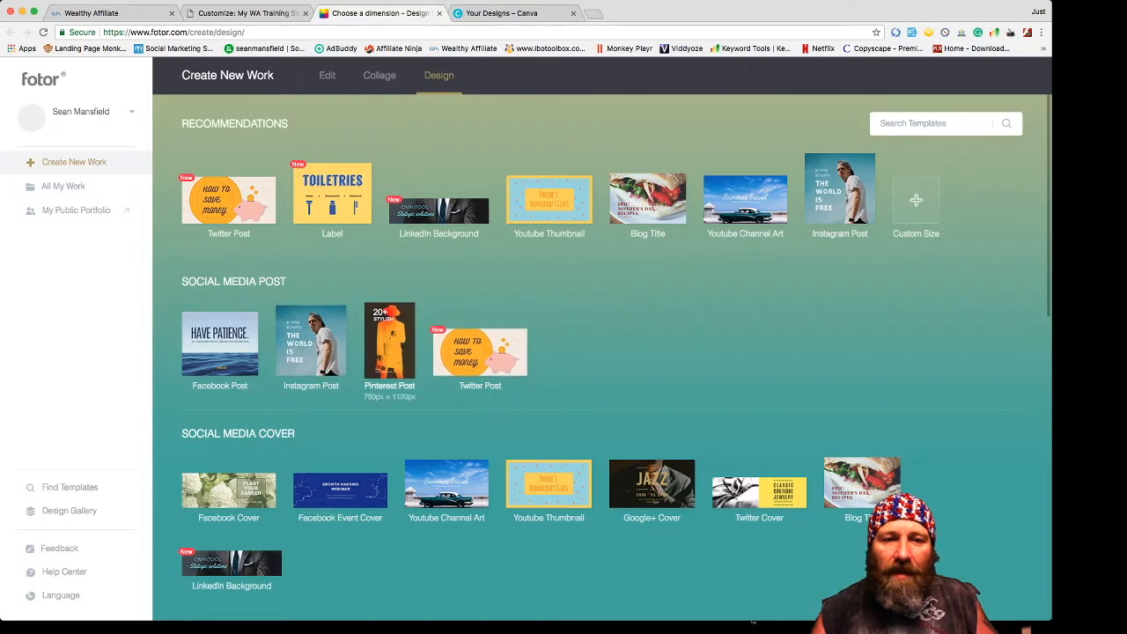
- Browse Fotor's Create New Work page and choose Custom Size under Recommendations
scroll(220, 352, down, 1)
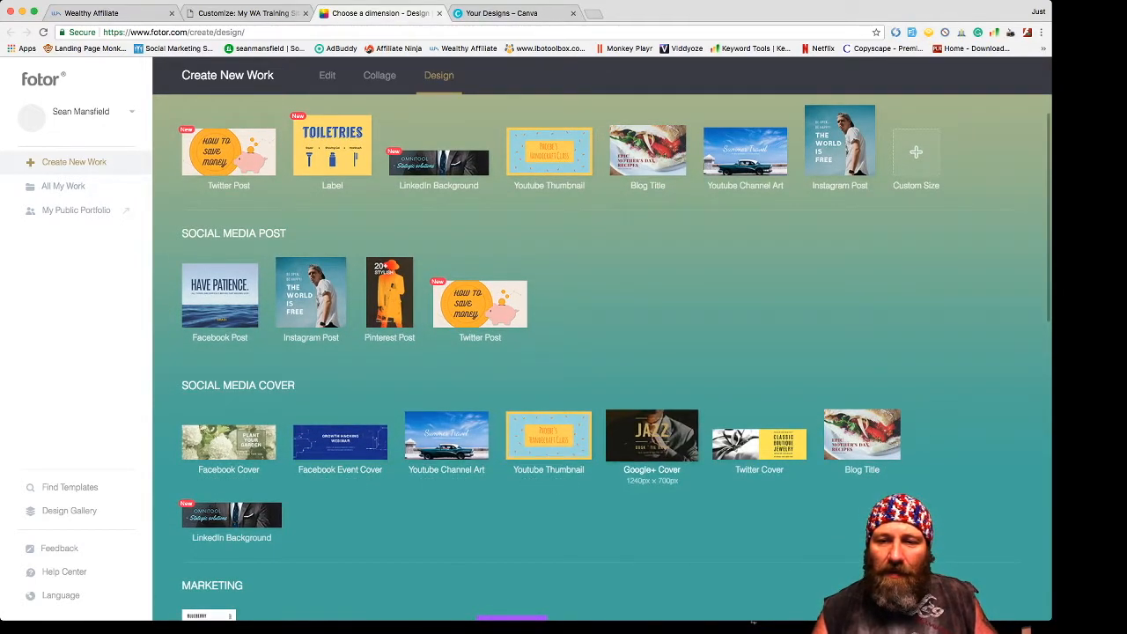
scroll(862, 435, down, 2)
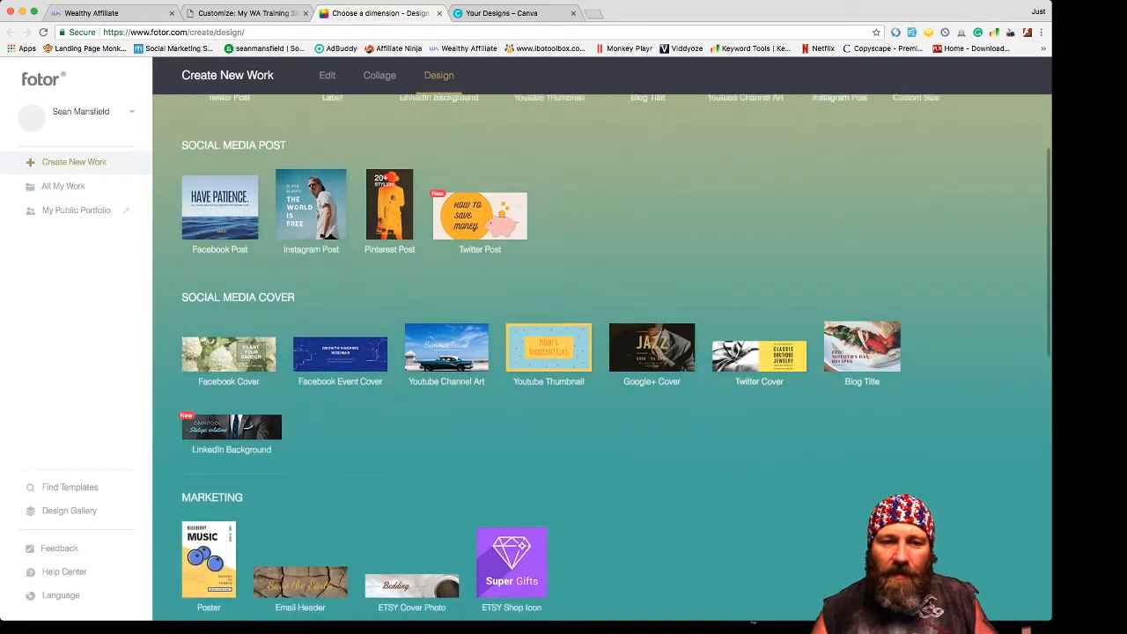
scroll(232, 422, down, 2)
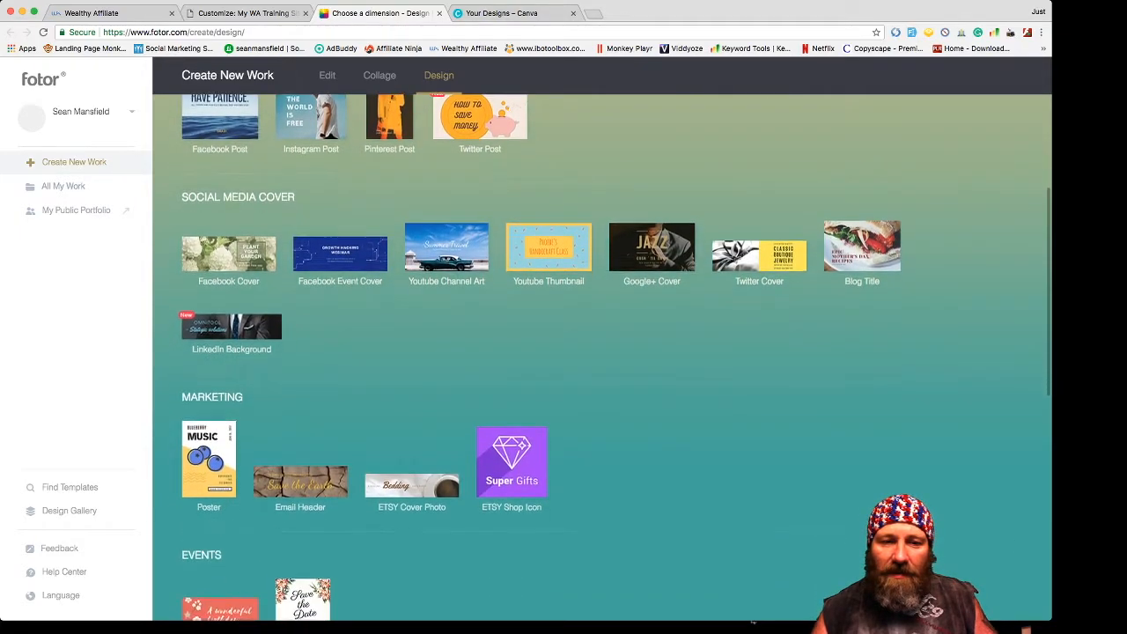
scroll(225, 597, down, 4)
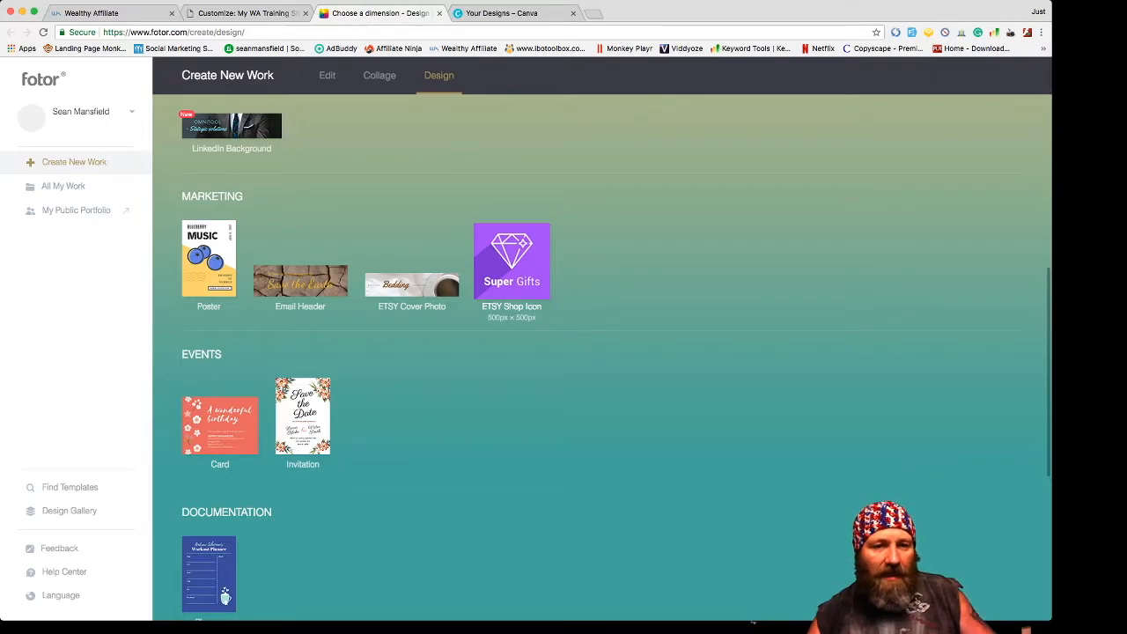
scroll(396, 370, down, 4)
scroll(396, 369, up, 10)
scroll(396, 370, down, 12)
scroll(352, 378, down, 1)
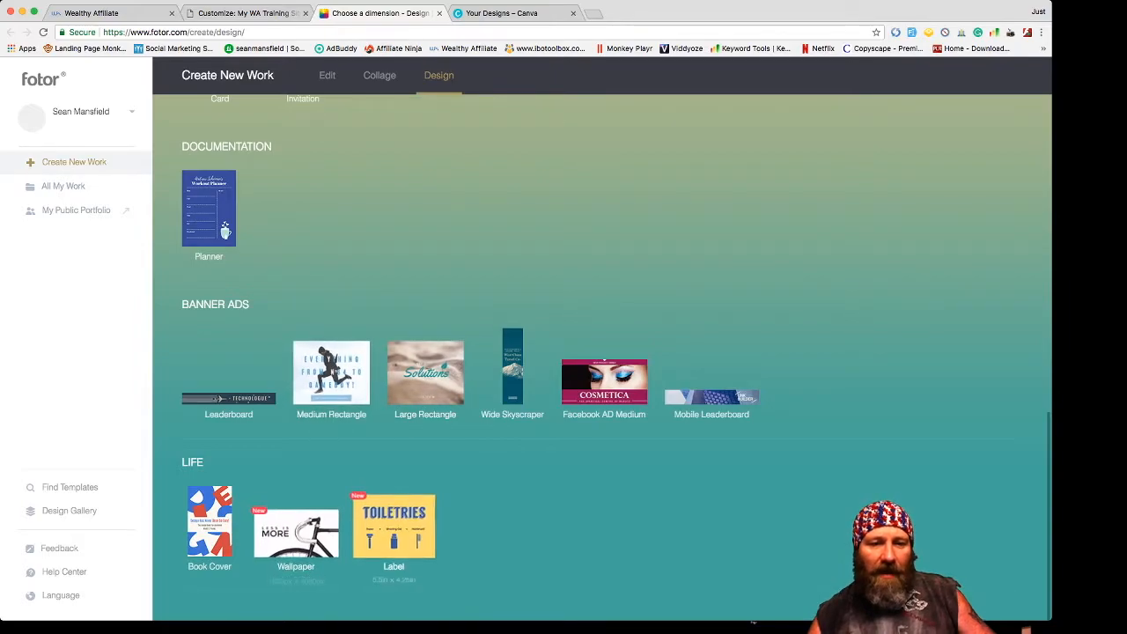
scroll(224, 230, up, 12)
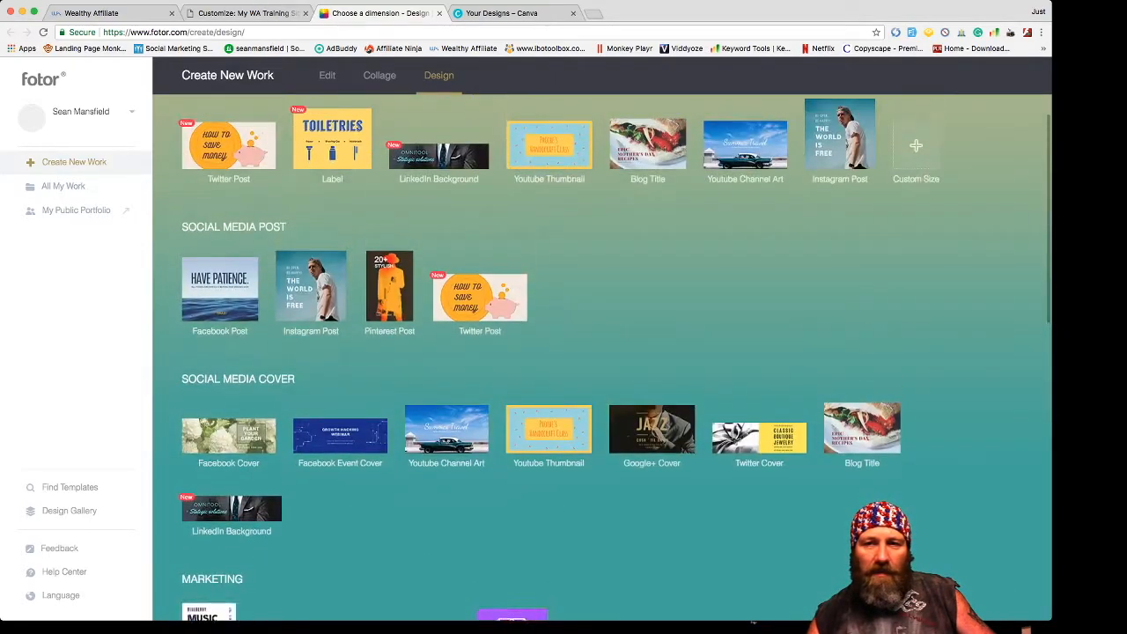
click(916, 201)
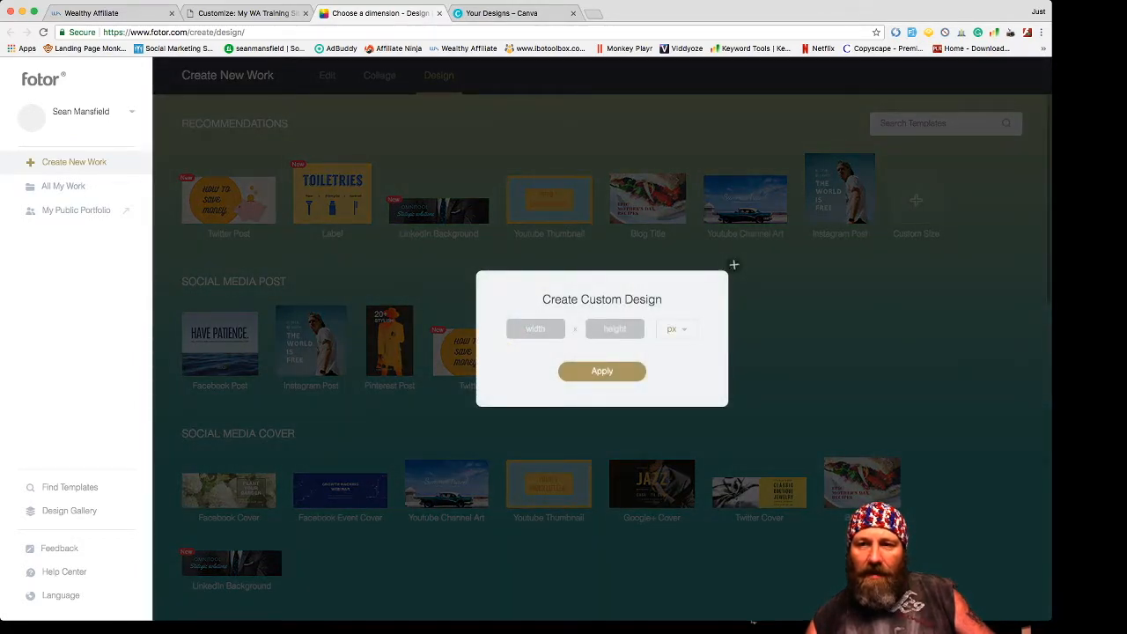
- Create a blank custom design with width 512 px and height 512 px
click(734, 265)
click(915, 201)
click(535, 328)
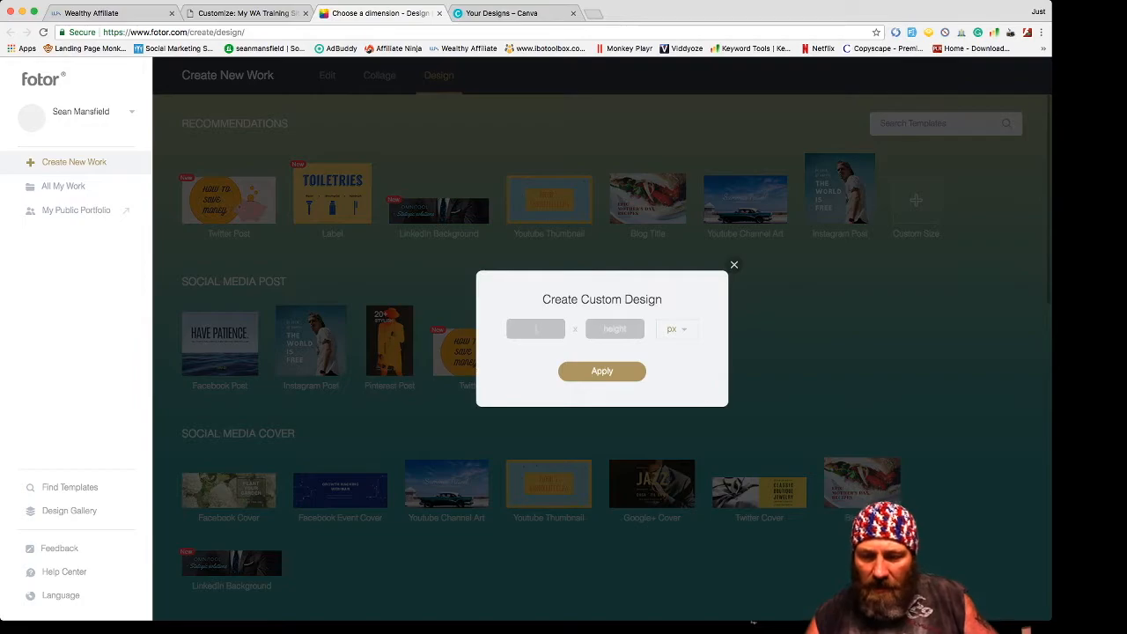
text(512)
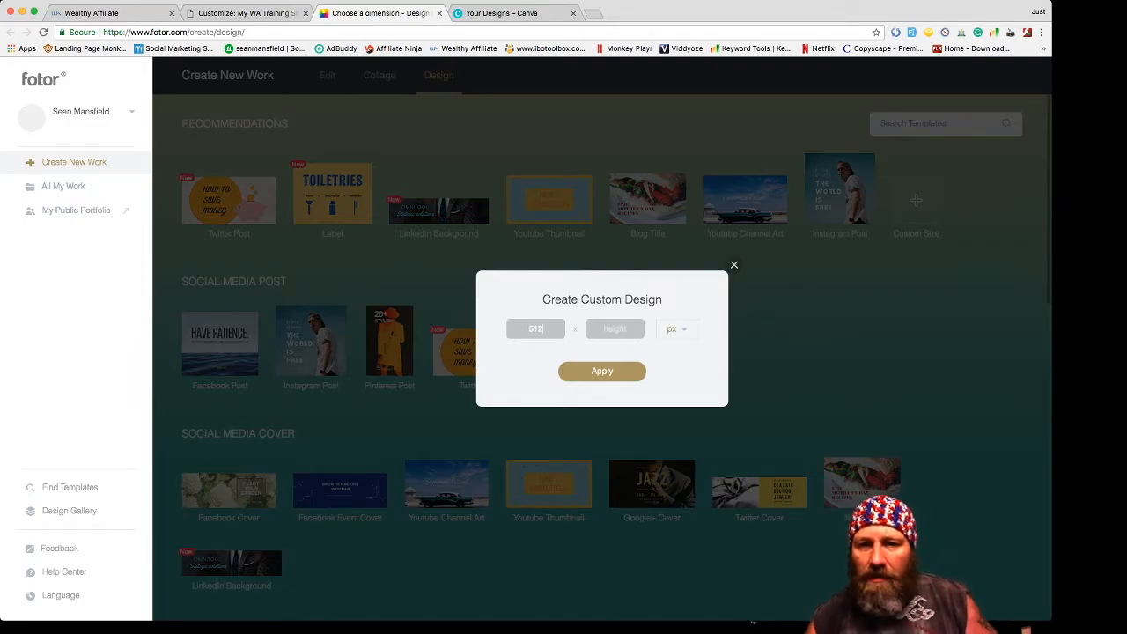
click(614, 328)
text(512)
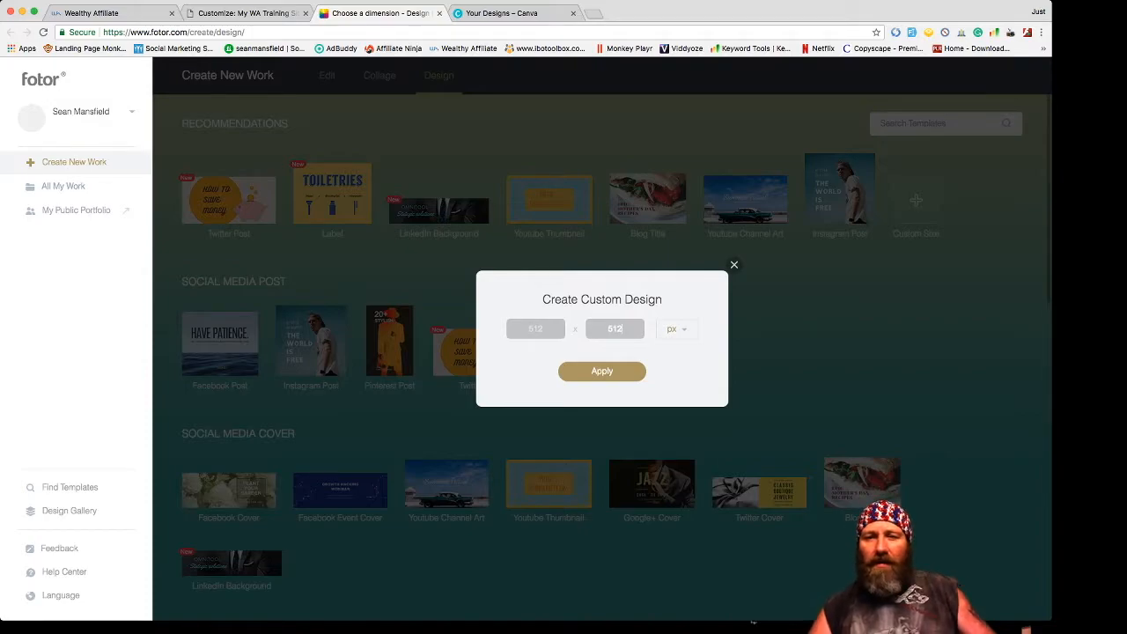
click(602, 372)
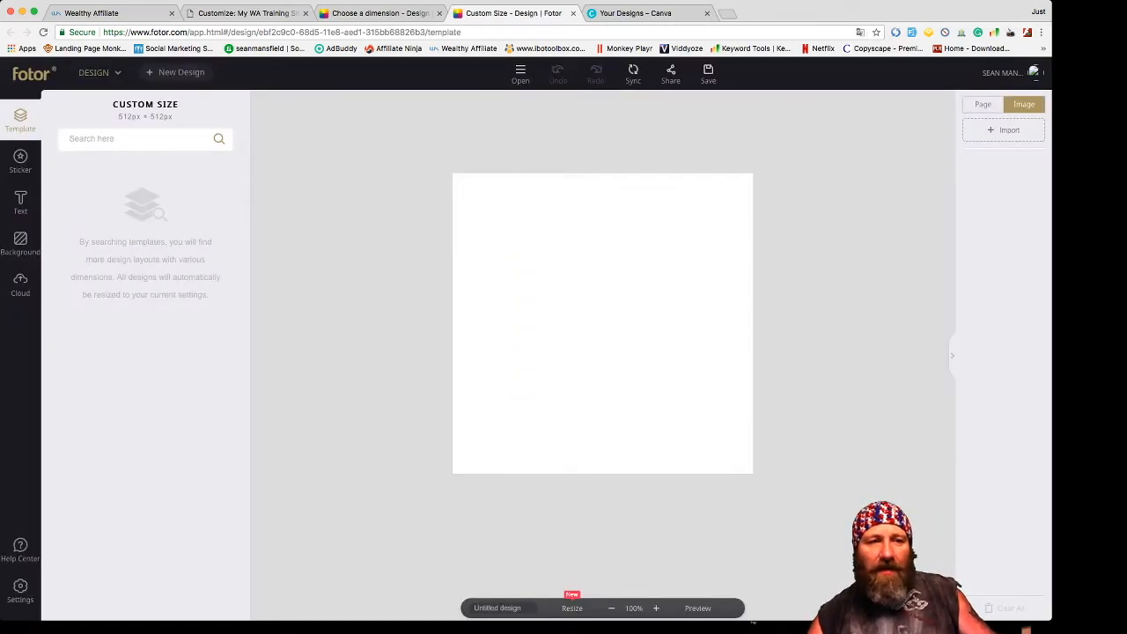
- Apply the dark marble tile as the canvas background
click(20, 244)
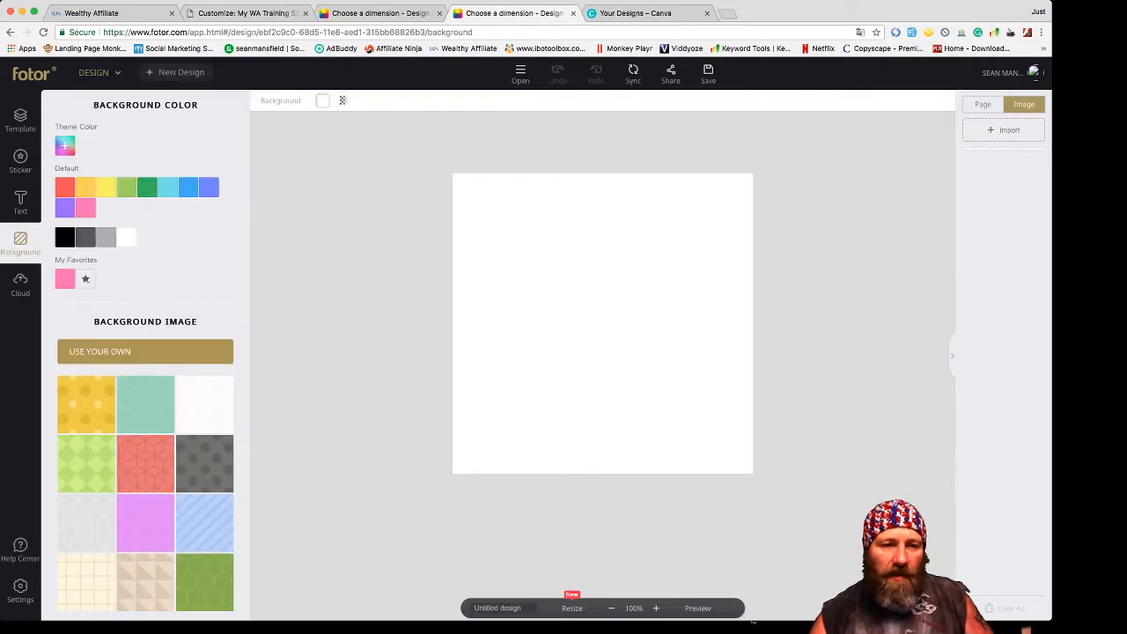
scroll(146, 352, down, 5)
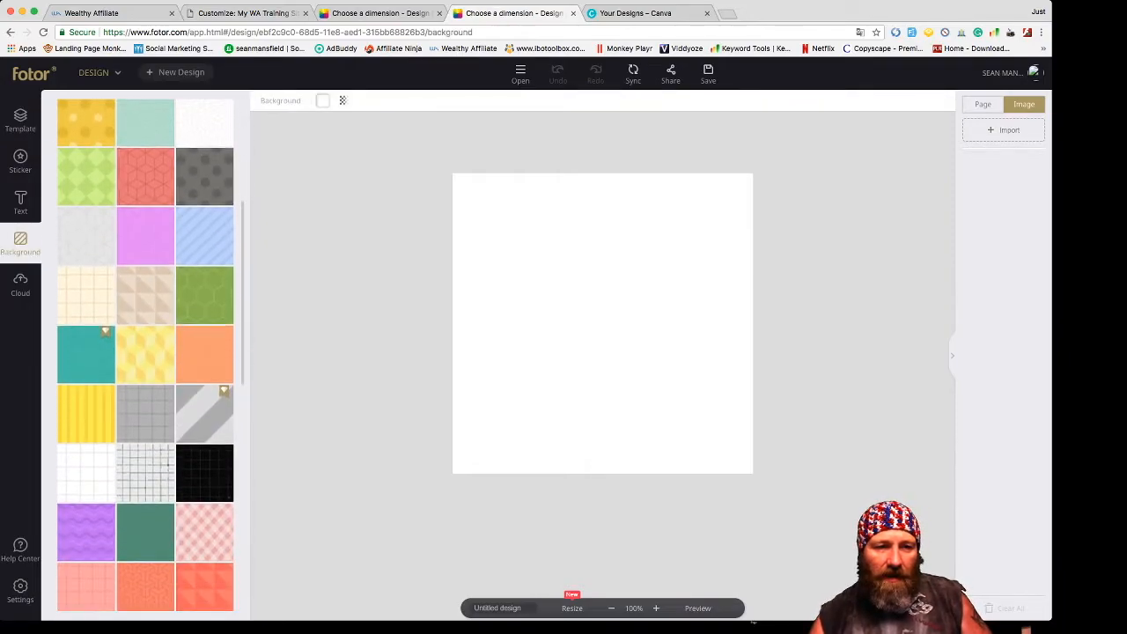
scroll(145, 352, down, 5)
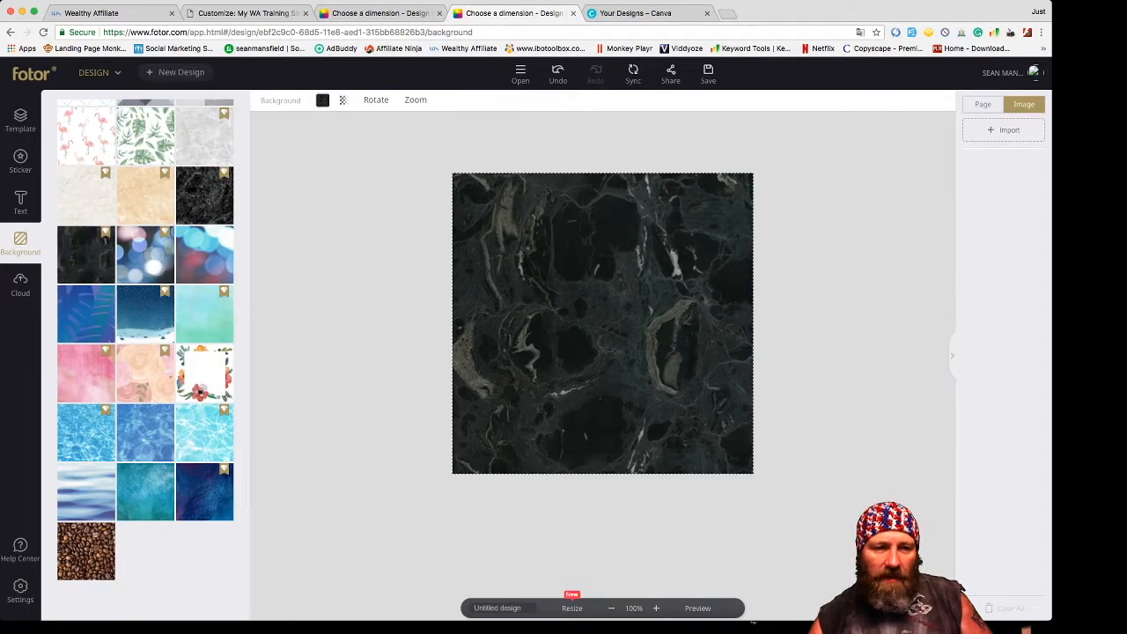
click(21, 284)
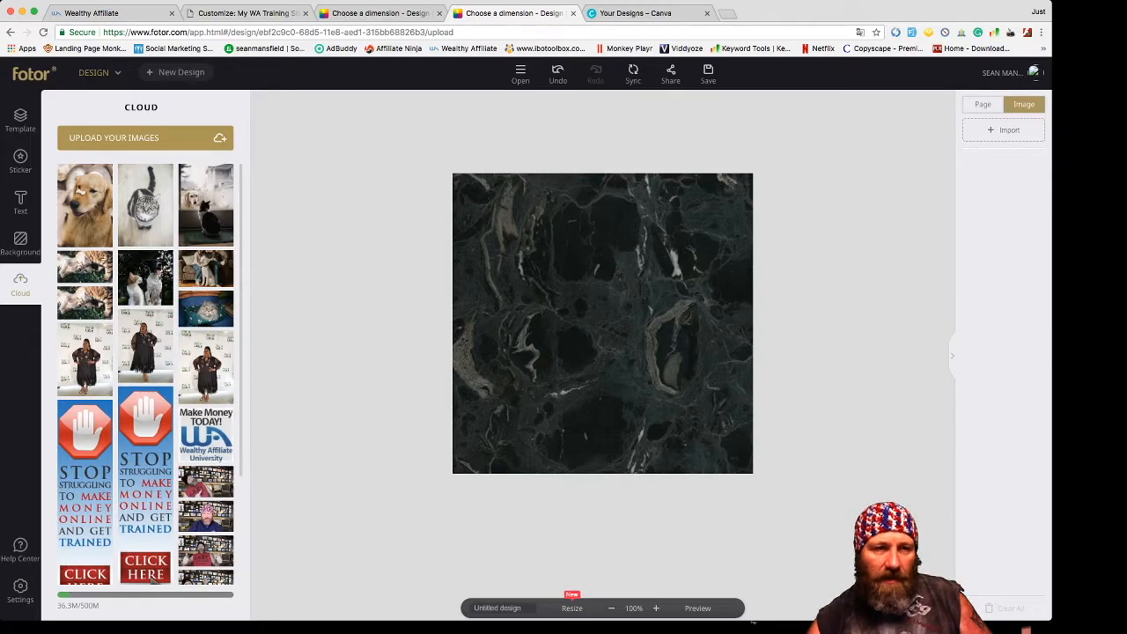
click(21, 161)
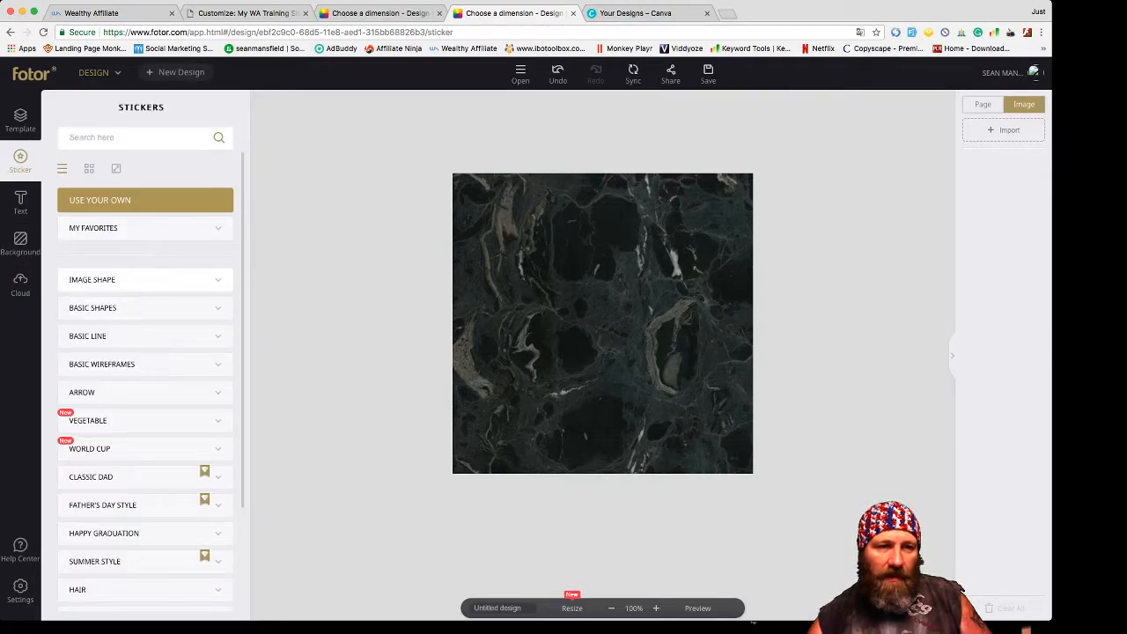
- Add a landscape Image Shape frame and stretch it to nearly fill the canvas
click(145, 280)
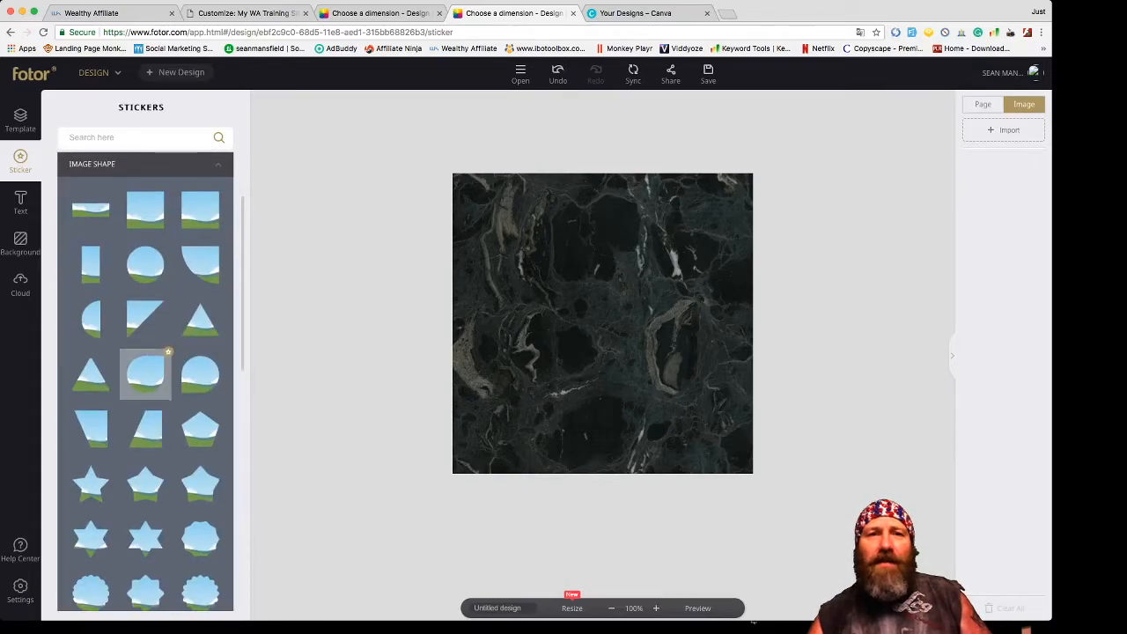
scroll(145, 374, down, 1)
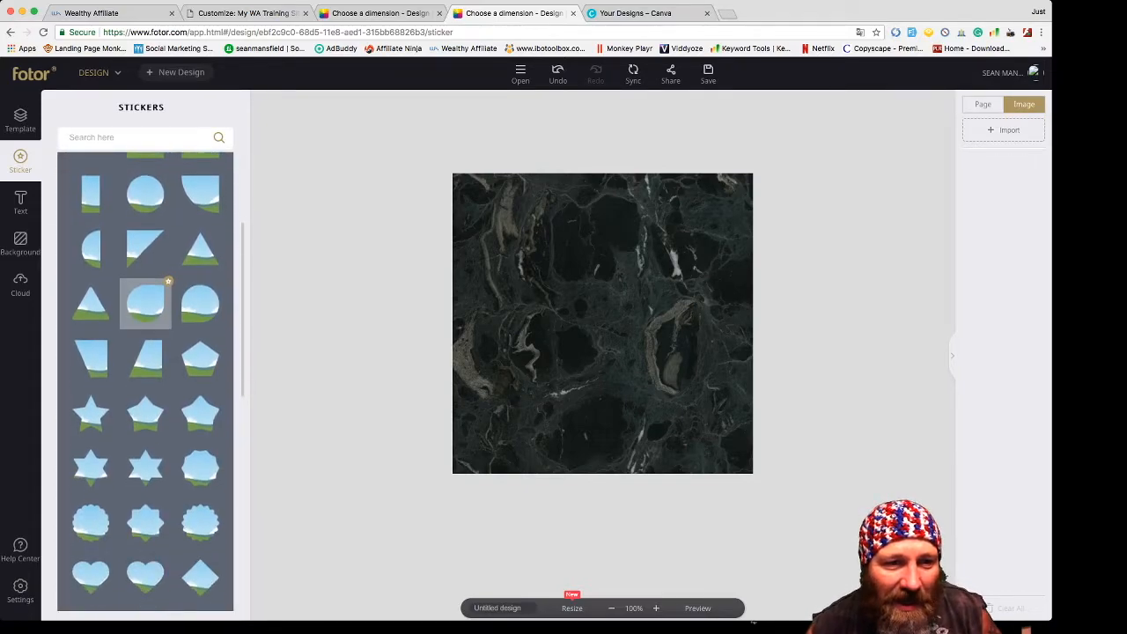
scroll(145, 374, up, 2)
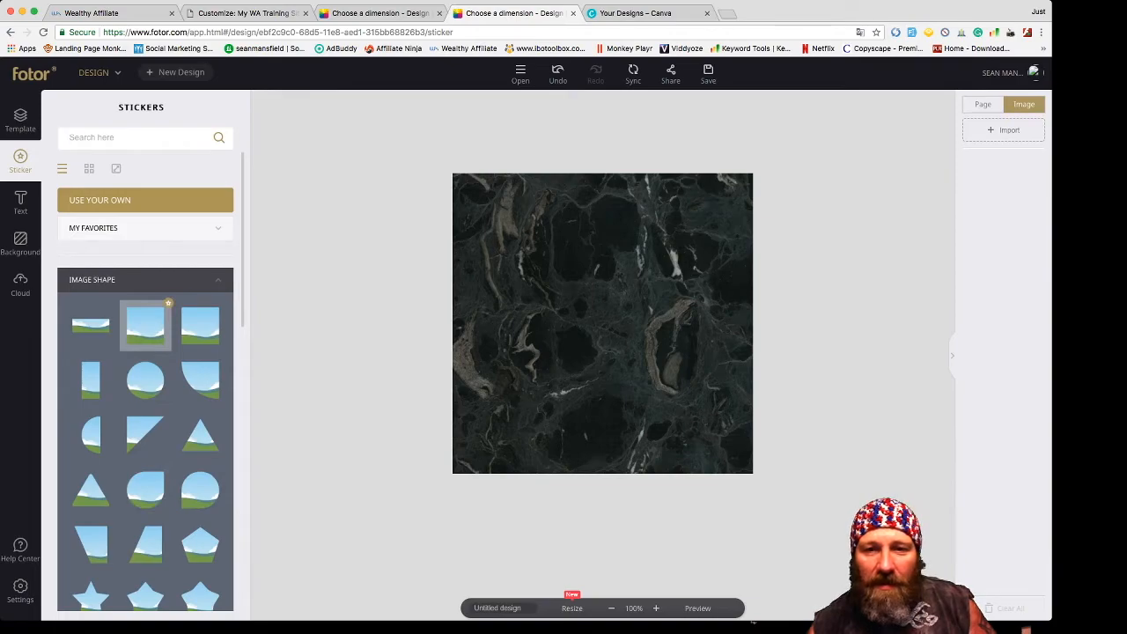
click(145, 326)
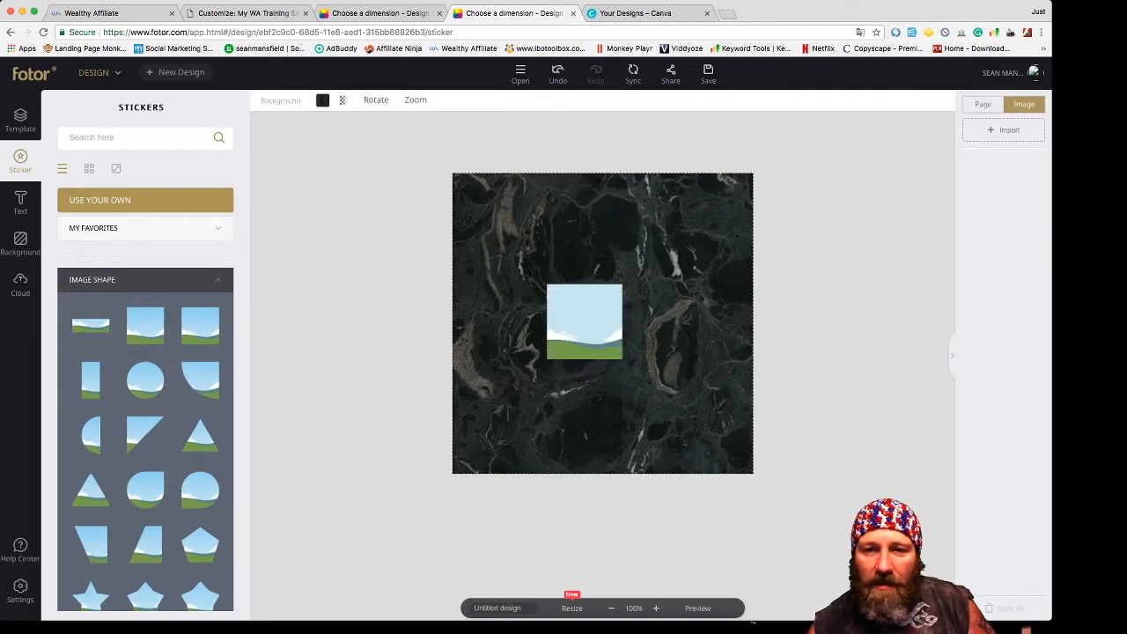
drag(623, 284, 720, 185)
drag(547, 359, 581, 354)
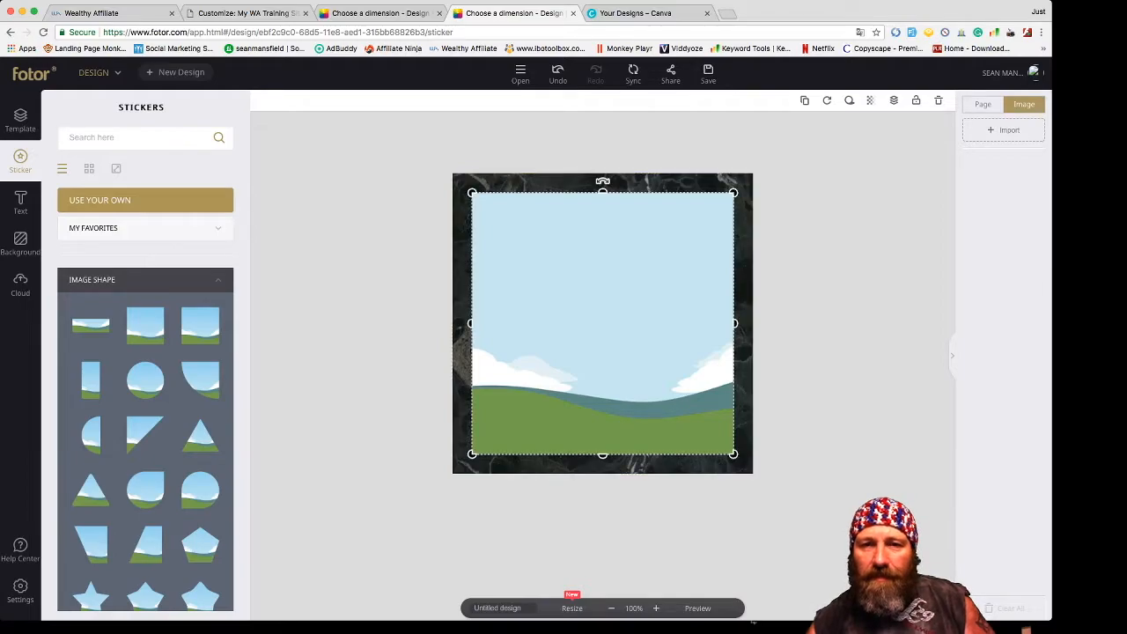
click(819, 352)
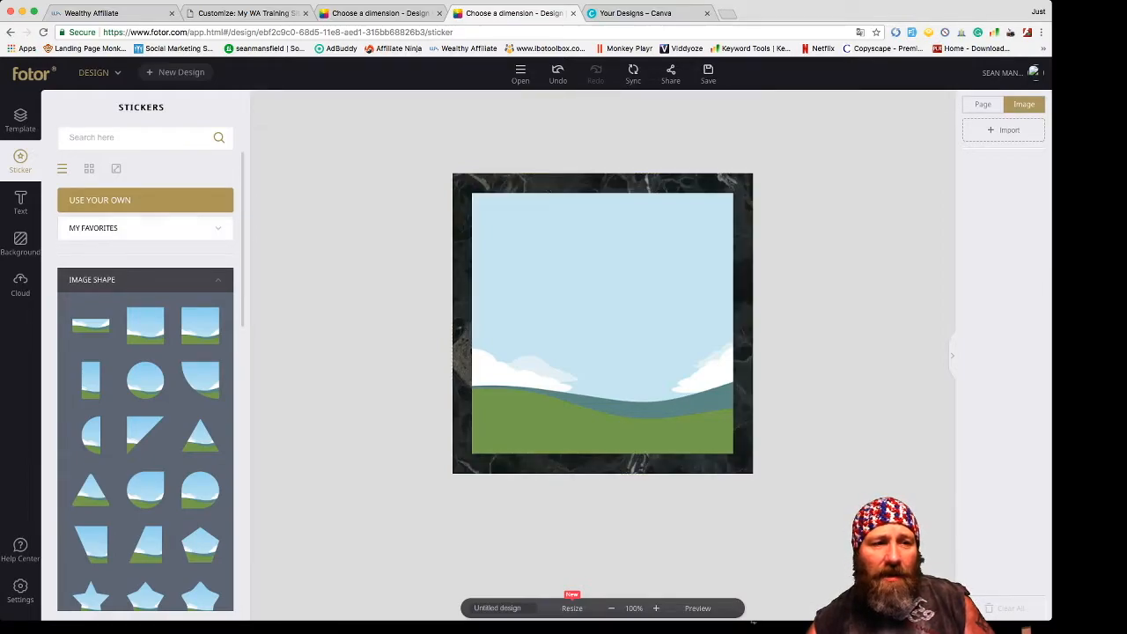
- Fill the frame with the uploaded portrait photo, discarding the Wealthy Affiliate logo tried first
click(21, 284)
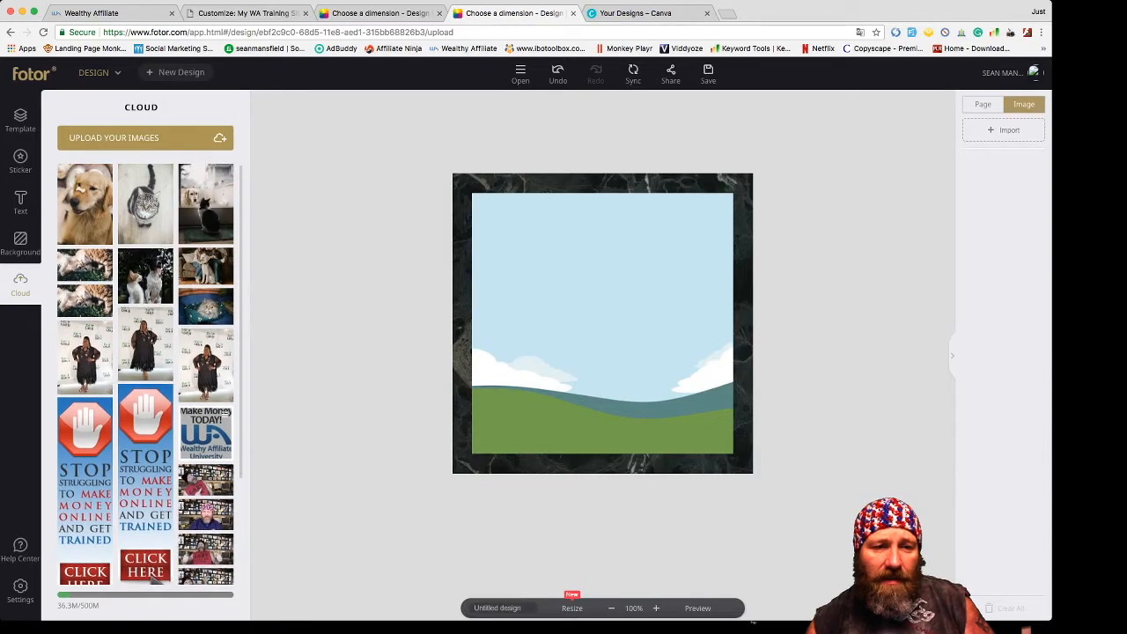
click(206, 431)
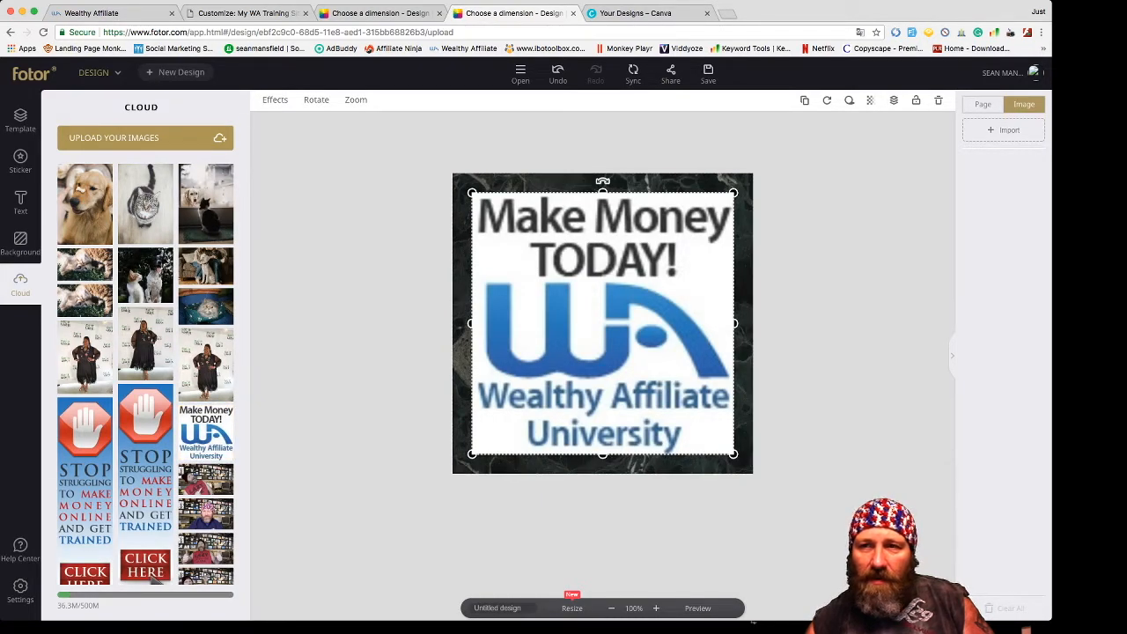
click(937, 100)
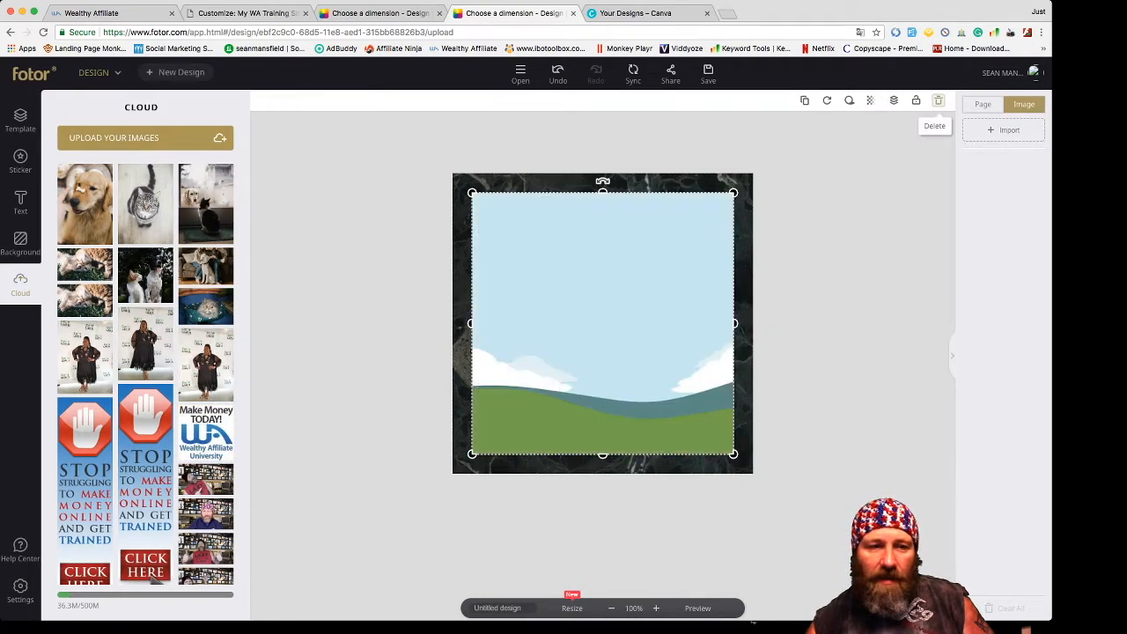
scroll(145, 370, down, 3)
scroll(206, 442, down, 1)
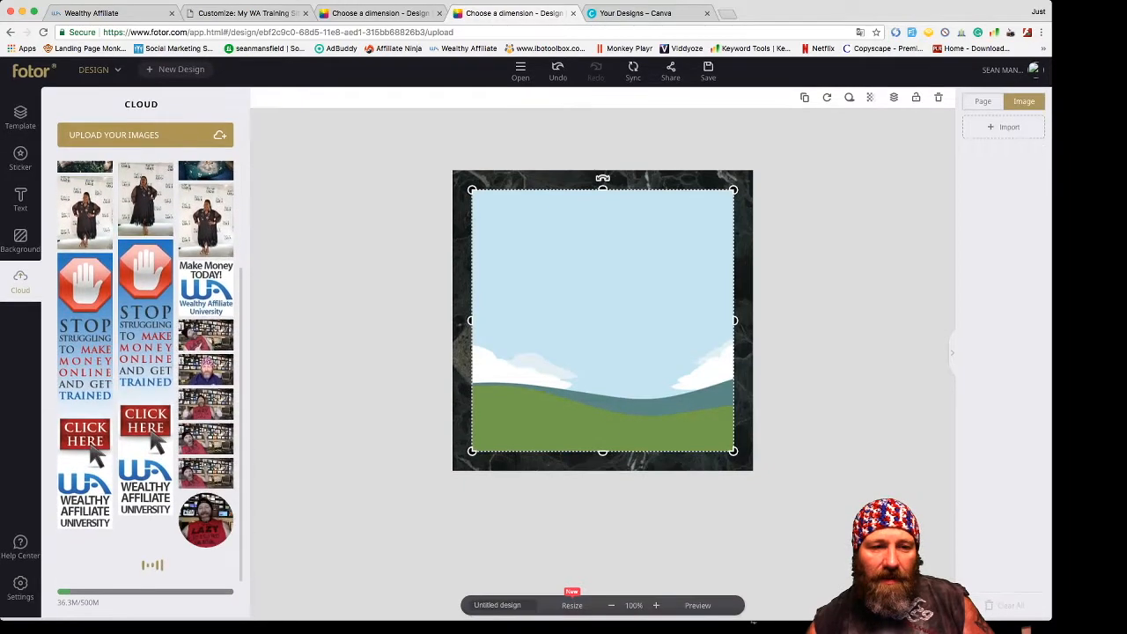
click(206, 369)
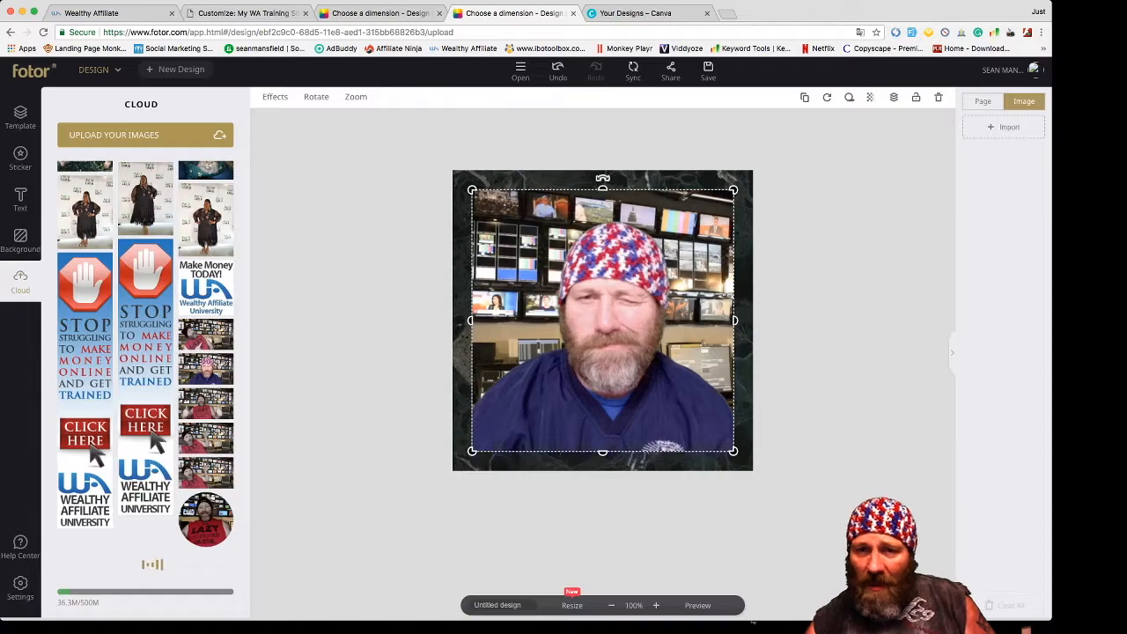
key(Escape)
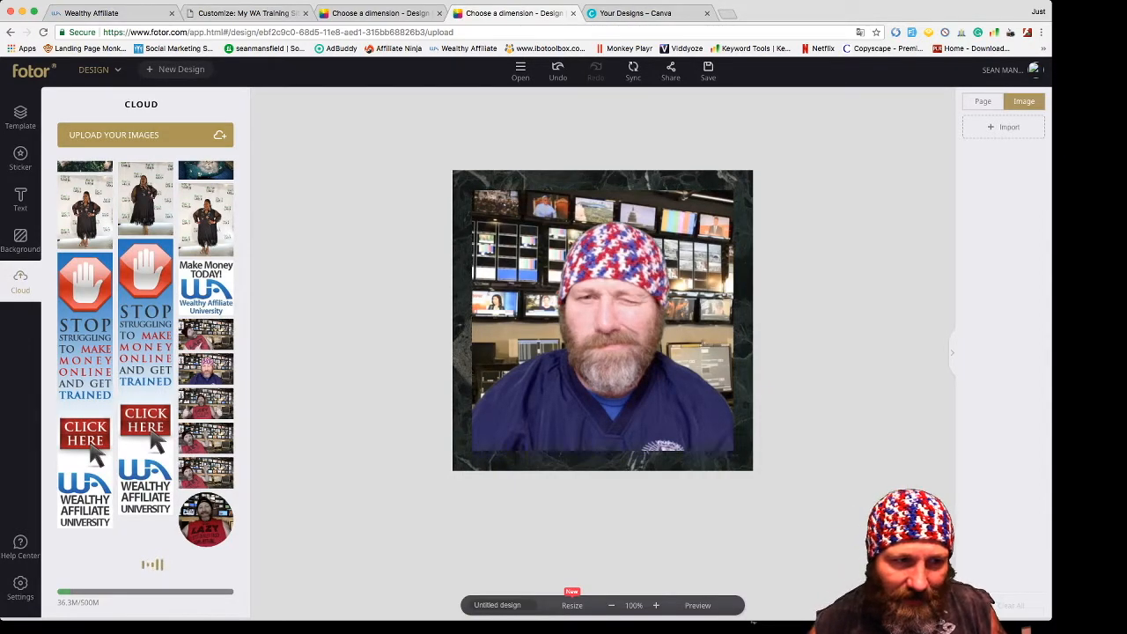
click(20, 200)
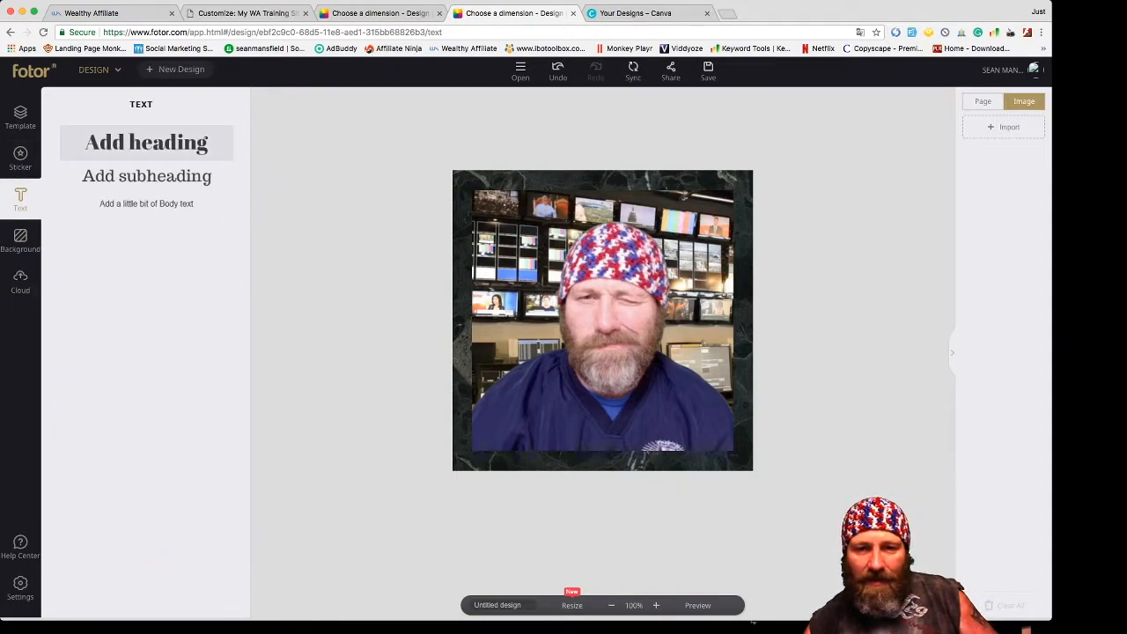
- Add a heading caption reading 'Just' plus the person's first name and change its font
click(146, 142)
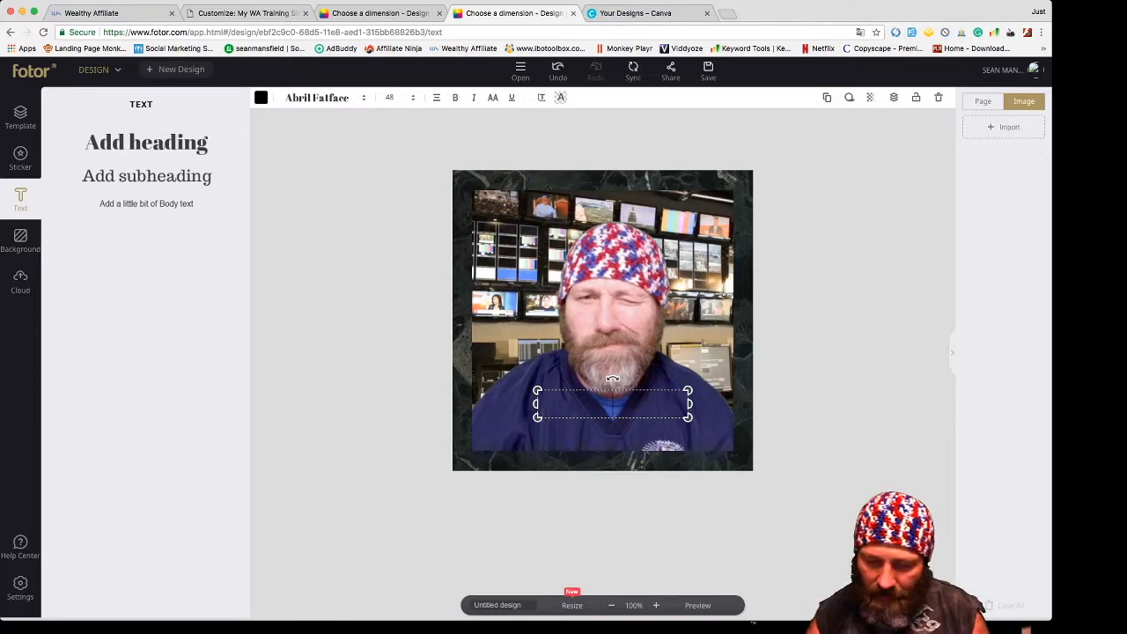
text(Just Sean!)
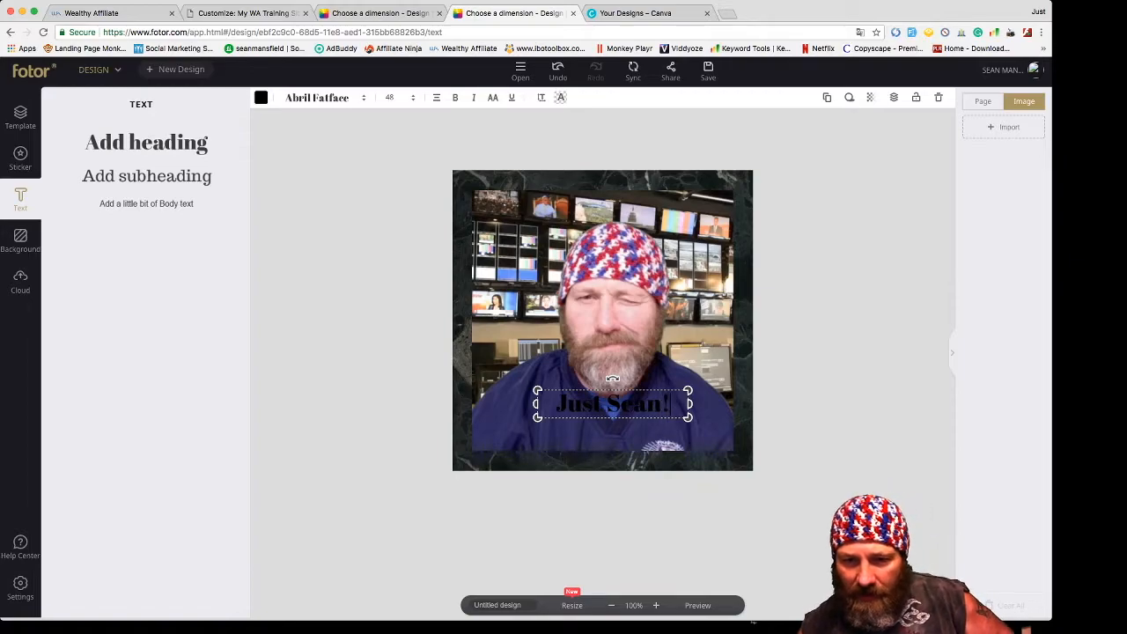
key(shift+Left)
key(shift+Left)
key(shift+Left)
key(shift+Left)
key(shift+Left)
key(shift+Left)
key(shift+Left)
key(shift+Left)
key(shift+Left)
key(shift+Left)
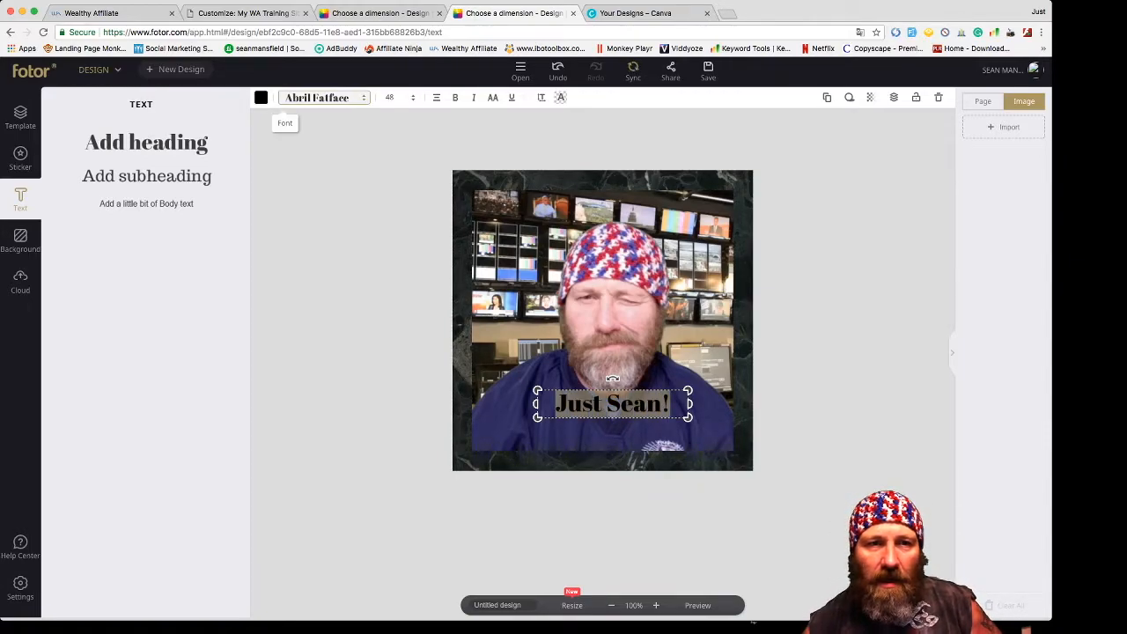
click(317, 98)
scroll(344, 250, down, 5)
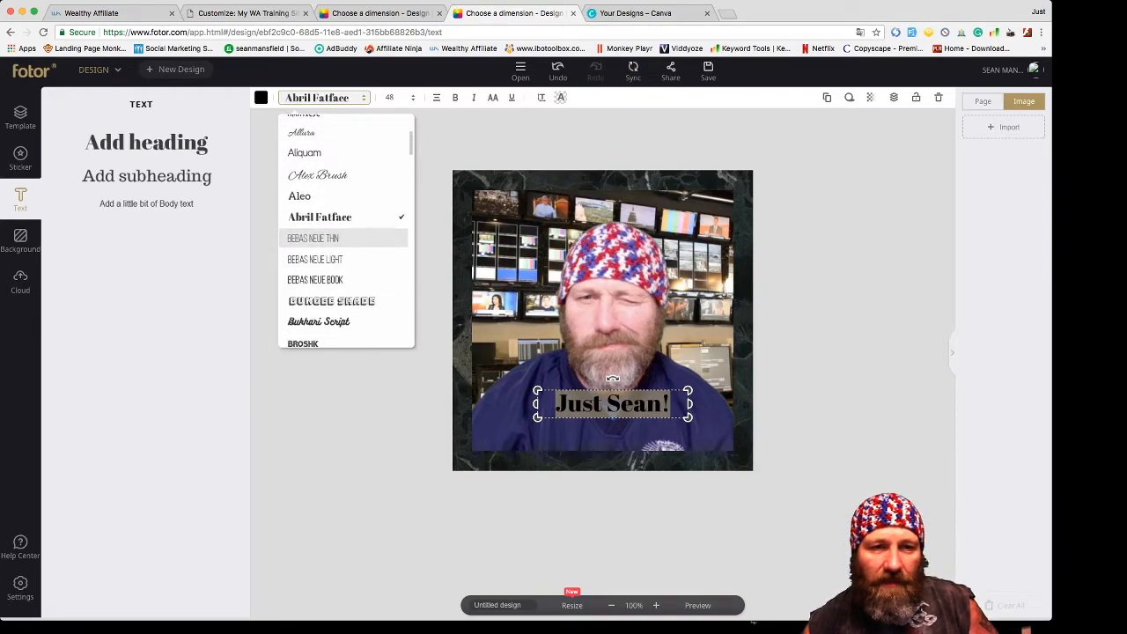
scroll(343, 250, down, 10)
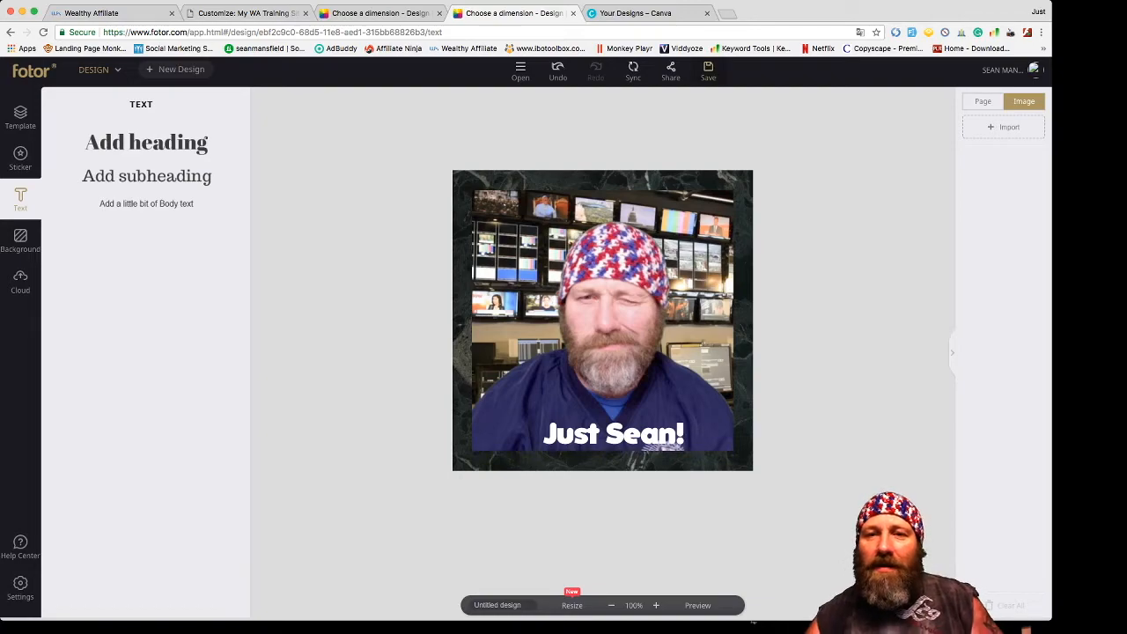
click(708, 70)
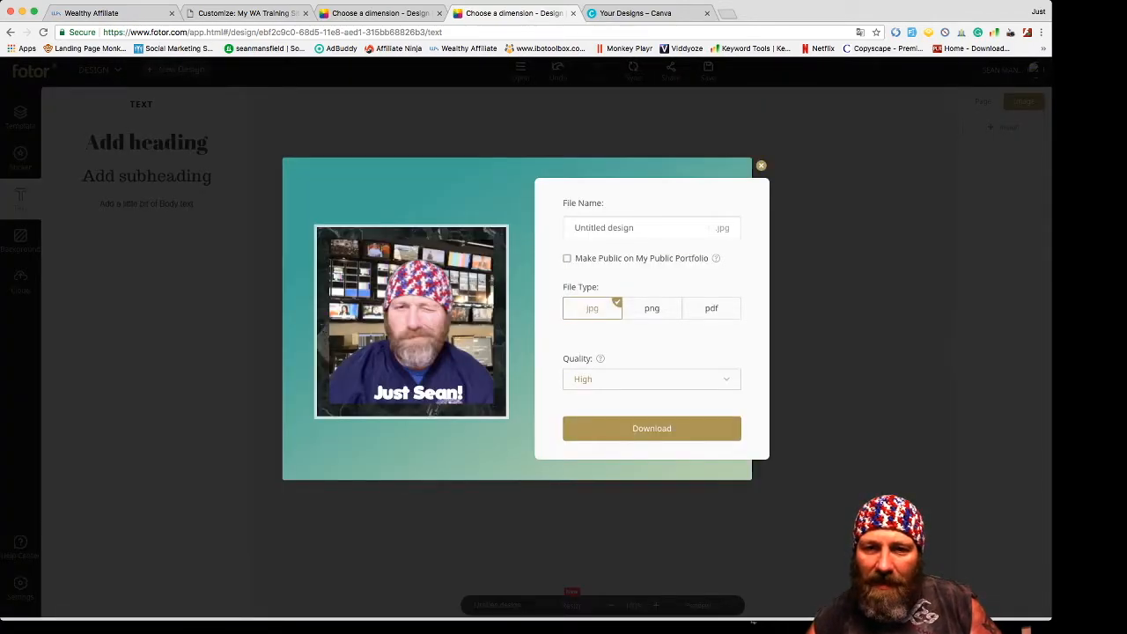
- Download the Just Sean! design as a JPG named thatsme, then go back to the site customizer
click(651, 309)
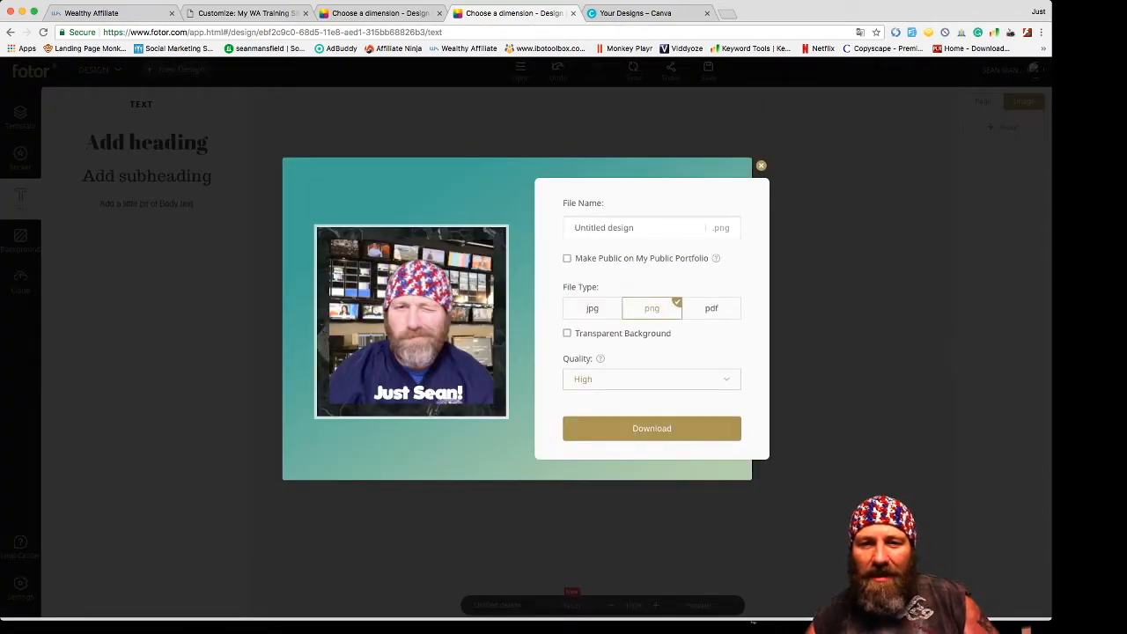
click(593, 308)
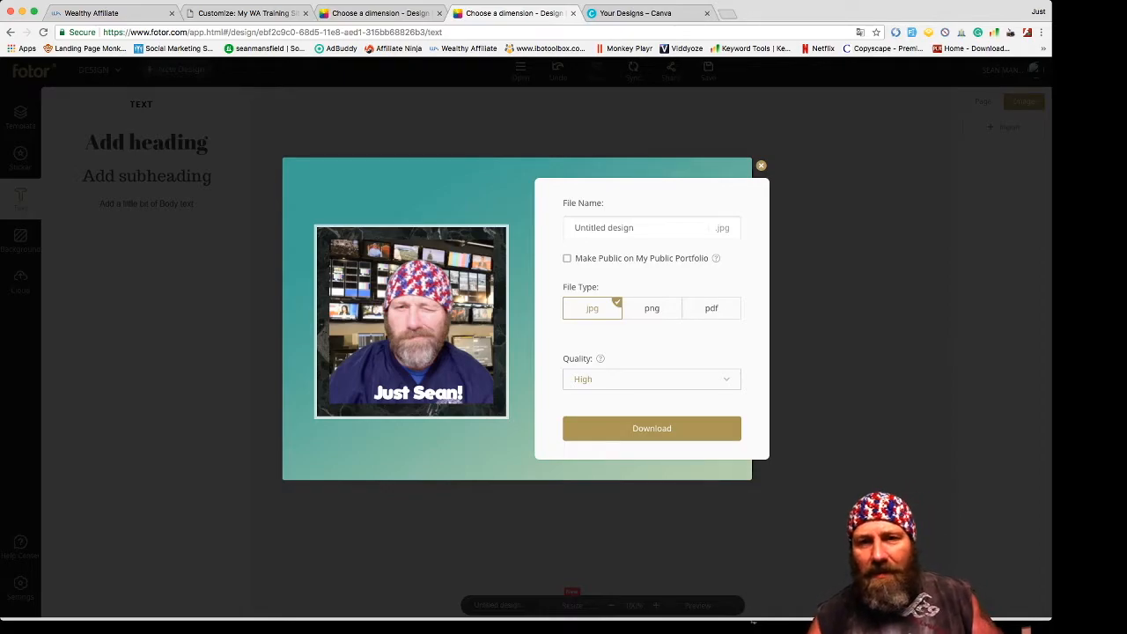
triple_click(604, 228)
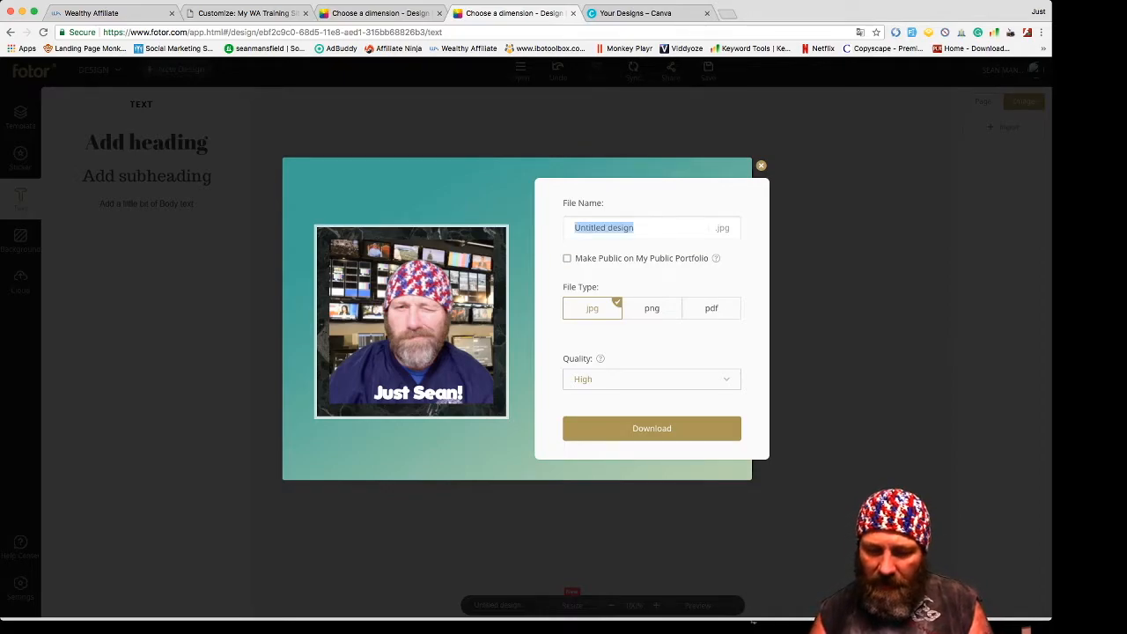
text(thatsme)
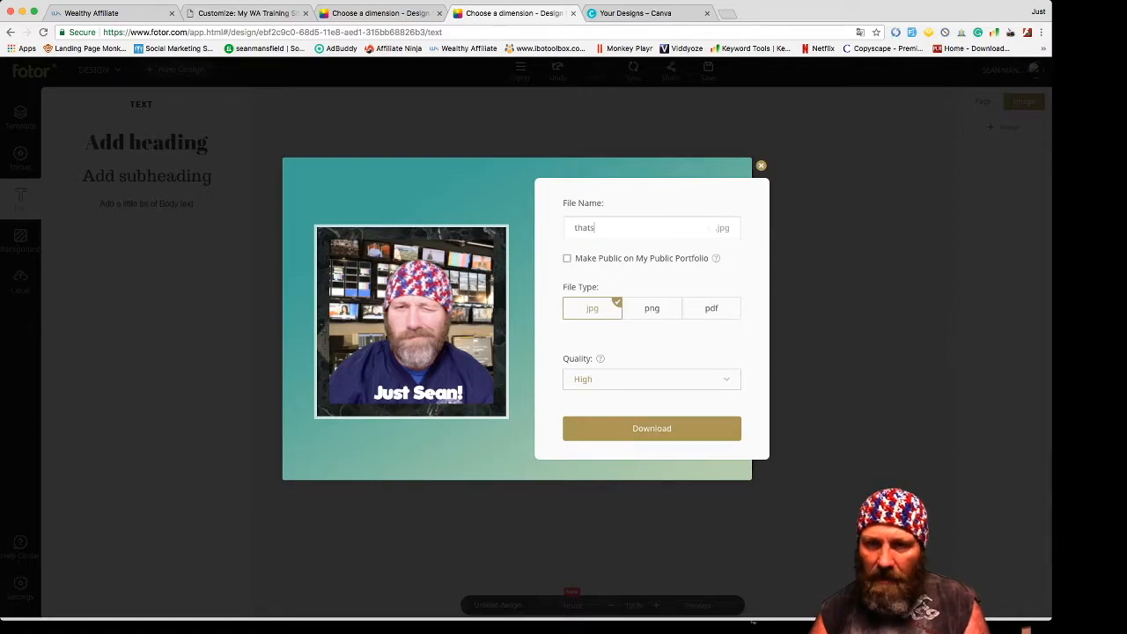
key(Return)
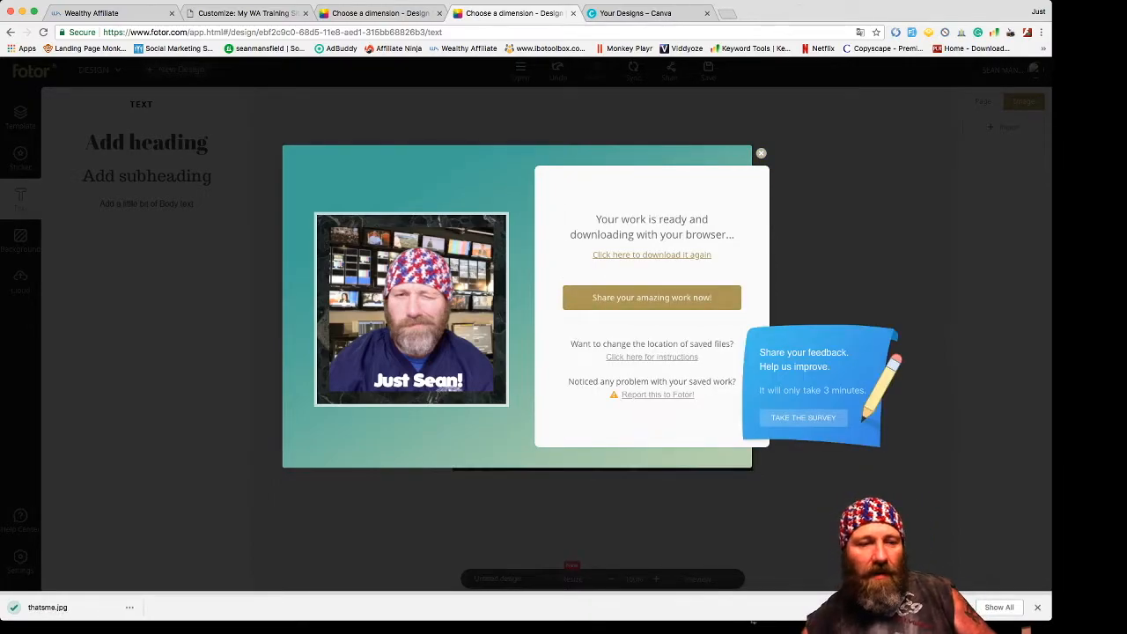
click(760, 154)
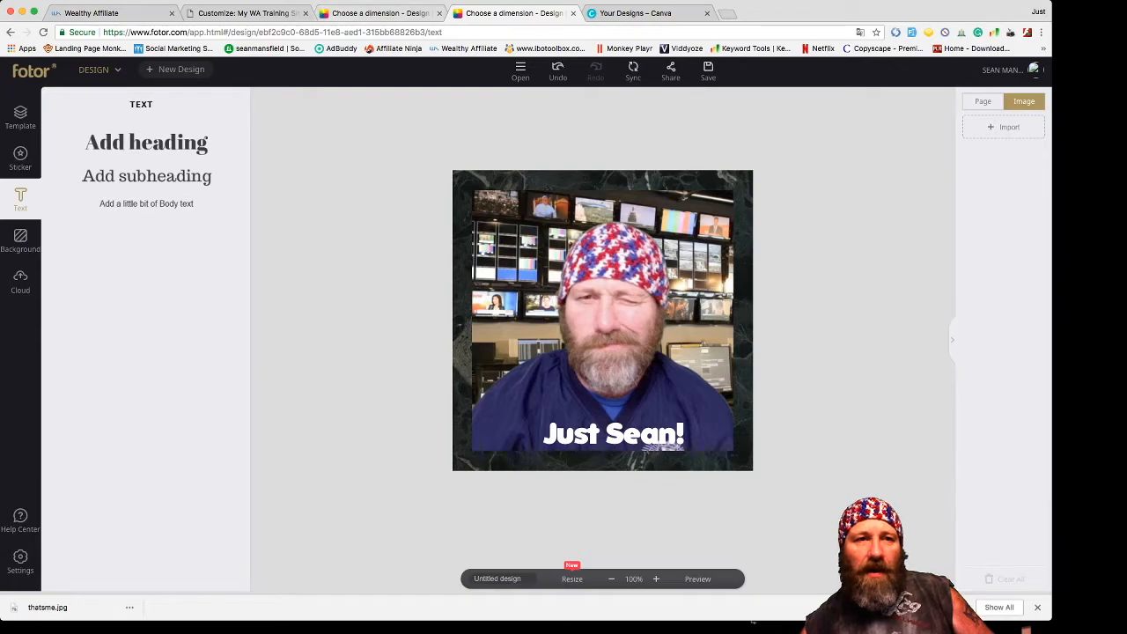
click(247, 12)
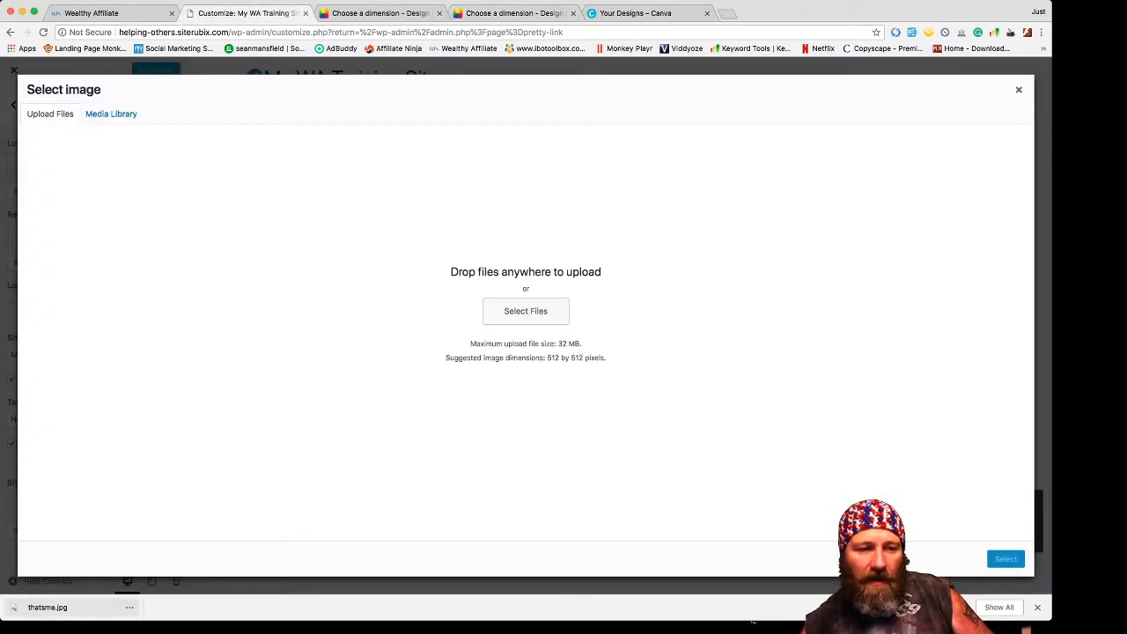
- Upload thatsme.jpg with alt text 'Just sean' and set it as the site icon
drag(47, 607, 493, 344)
text(Just sean)
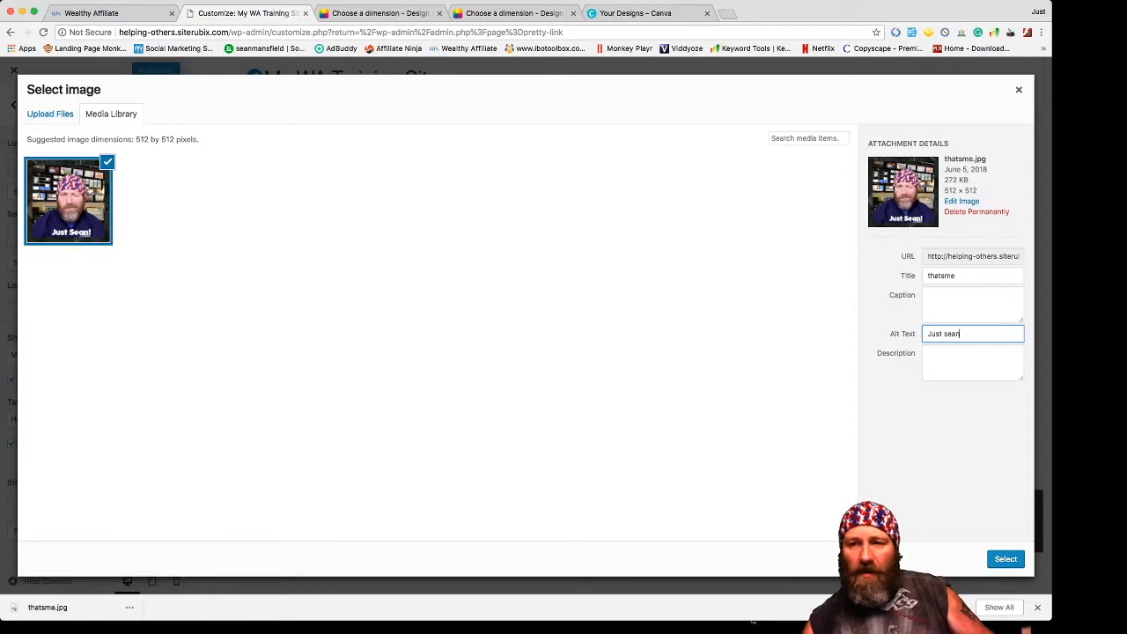
drag(960, 333, 926, 334)
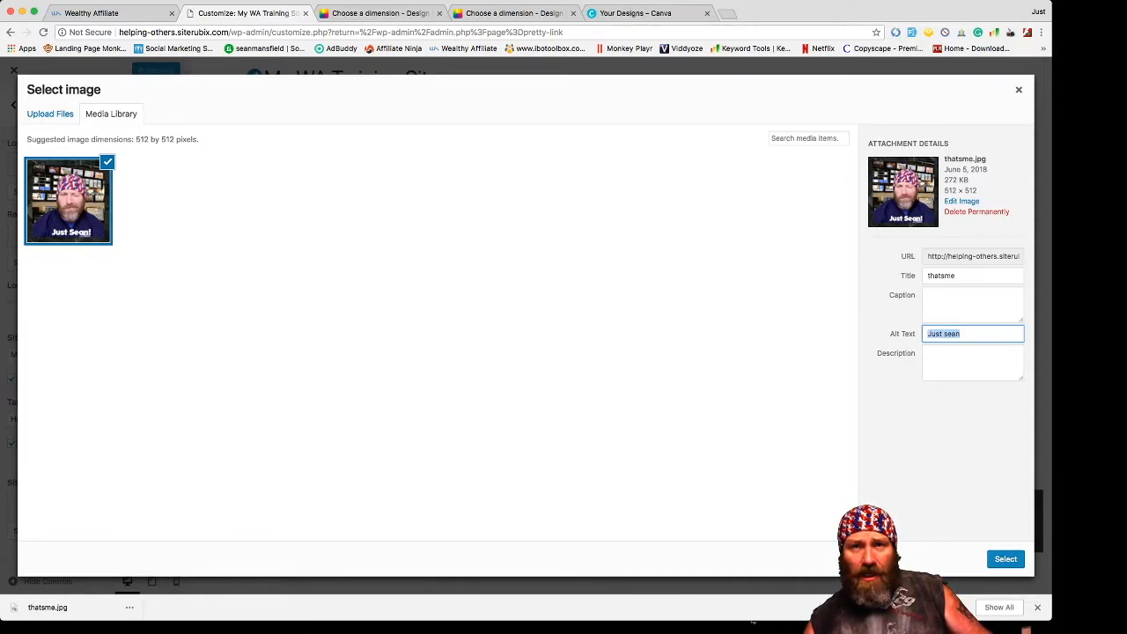
click(1005, 559)
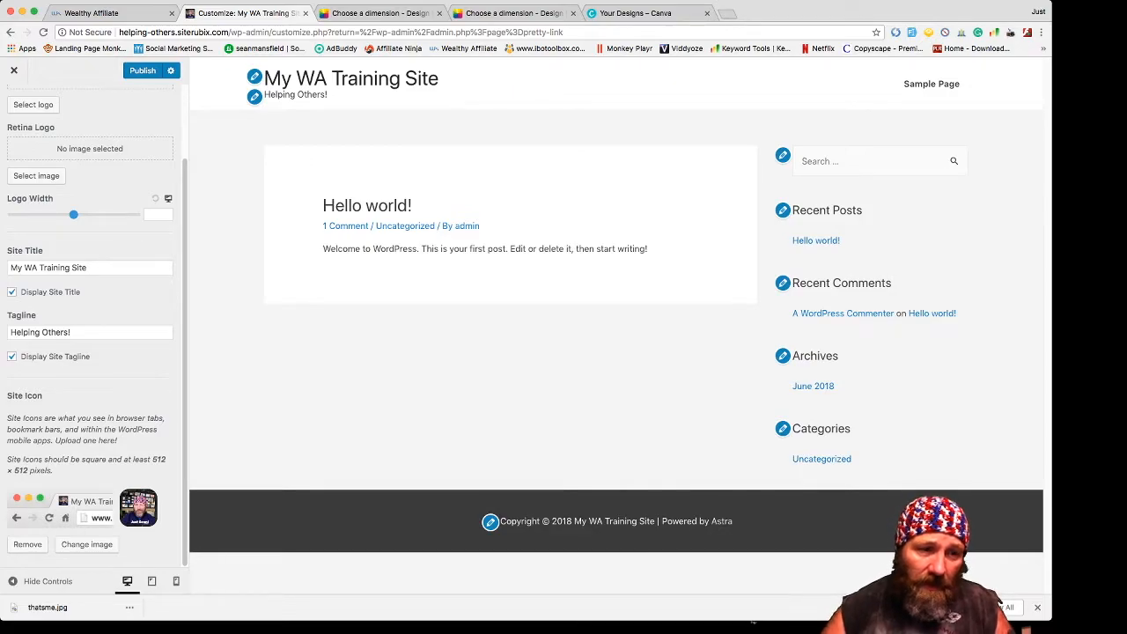
- Open the site logo picker, then go back to Fotor's design creation page
scroll(90, 308, up, 2)
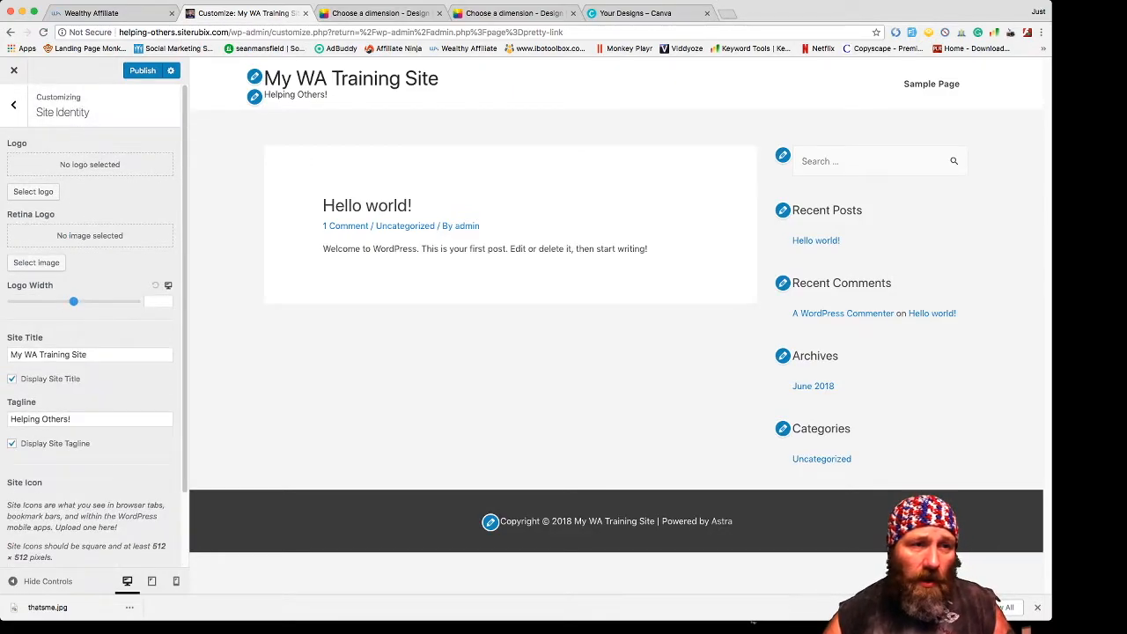
click(33, 191)
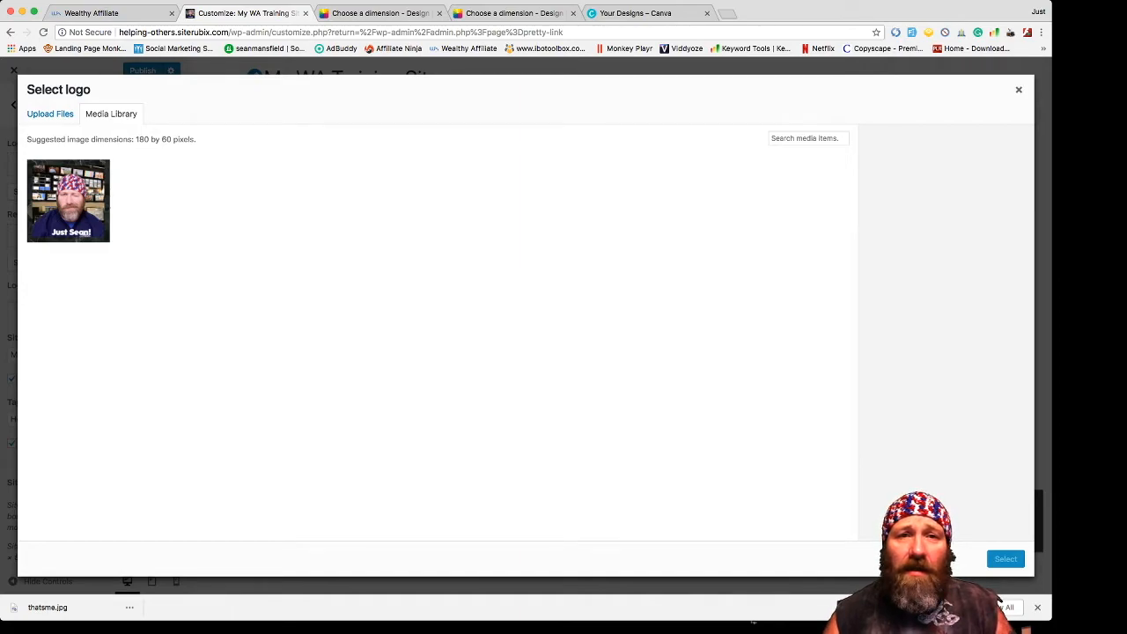
click(380, 14)
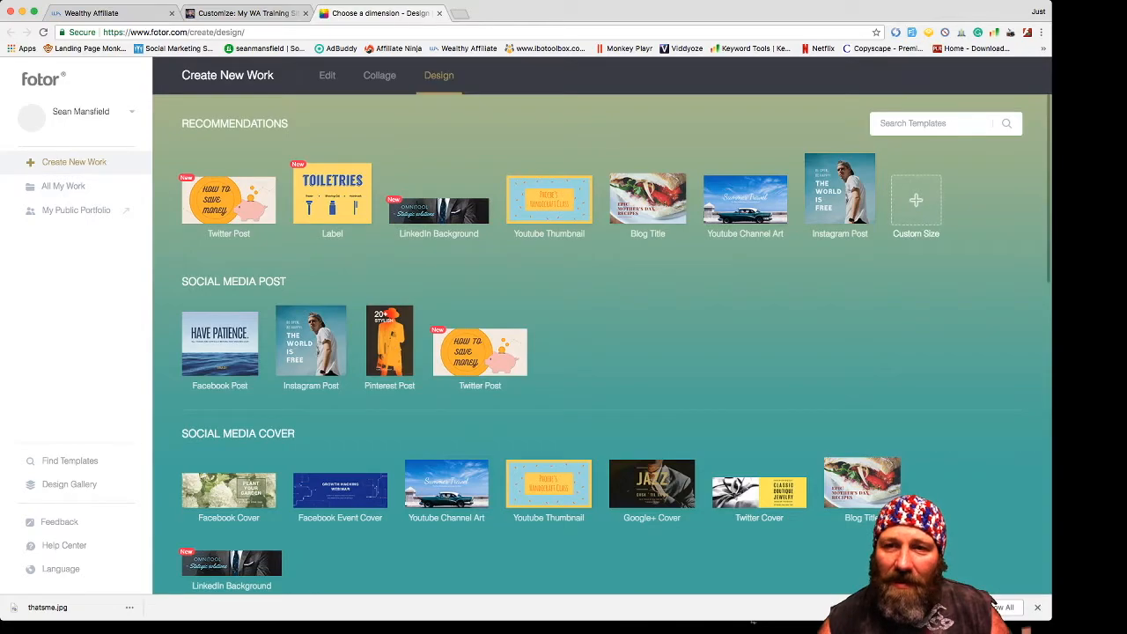
- Create a Custom Size blank design 180 px wide by 60 px high
click(916, 200)
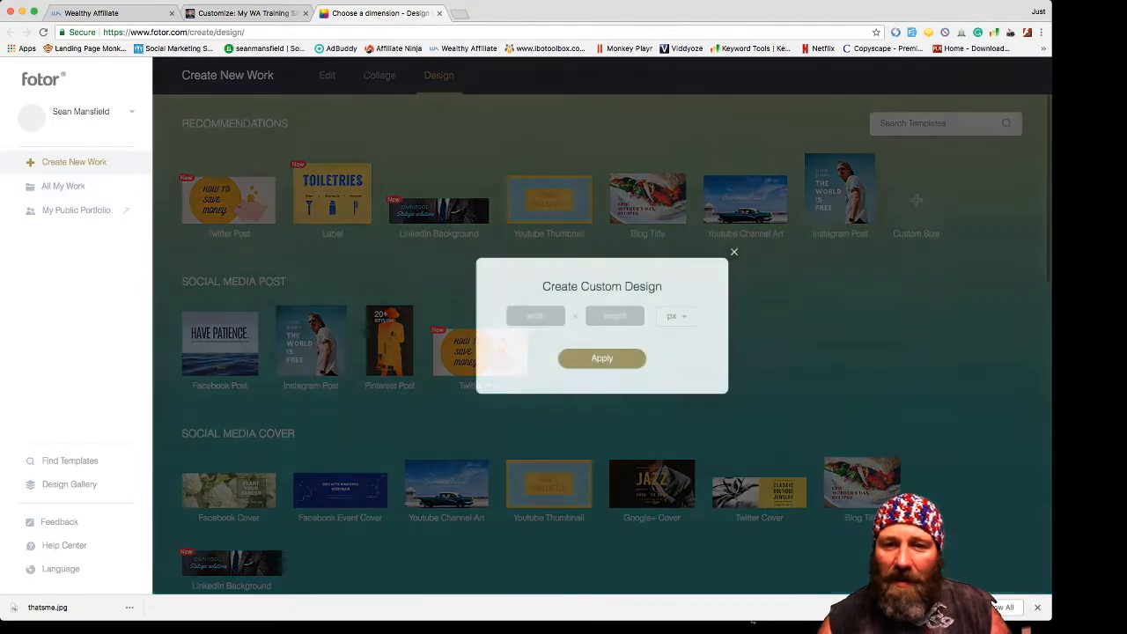
text(180)
key(Tab)
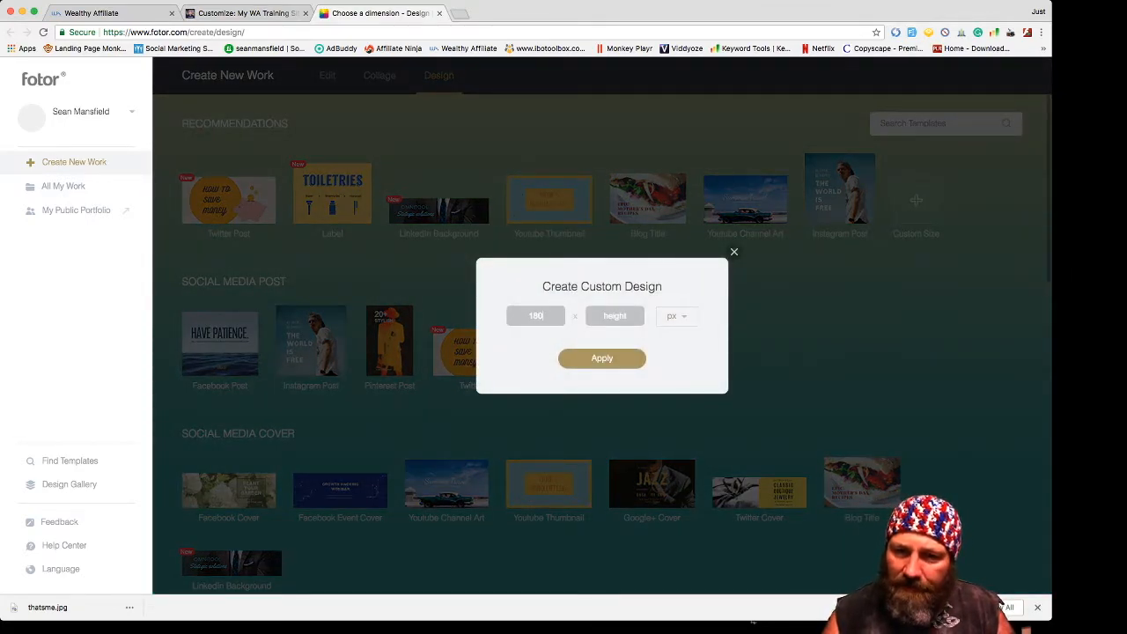
text(60)
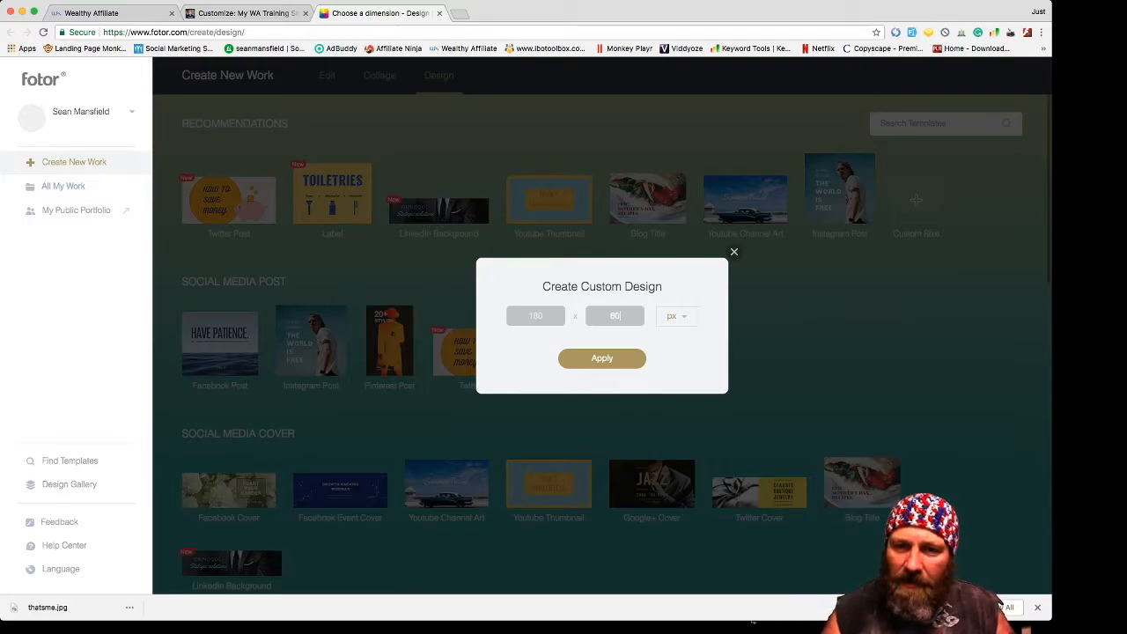
key(Return)
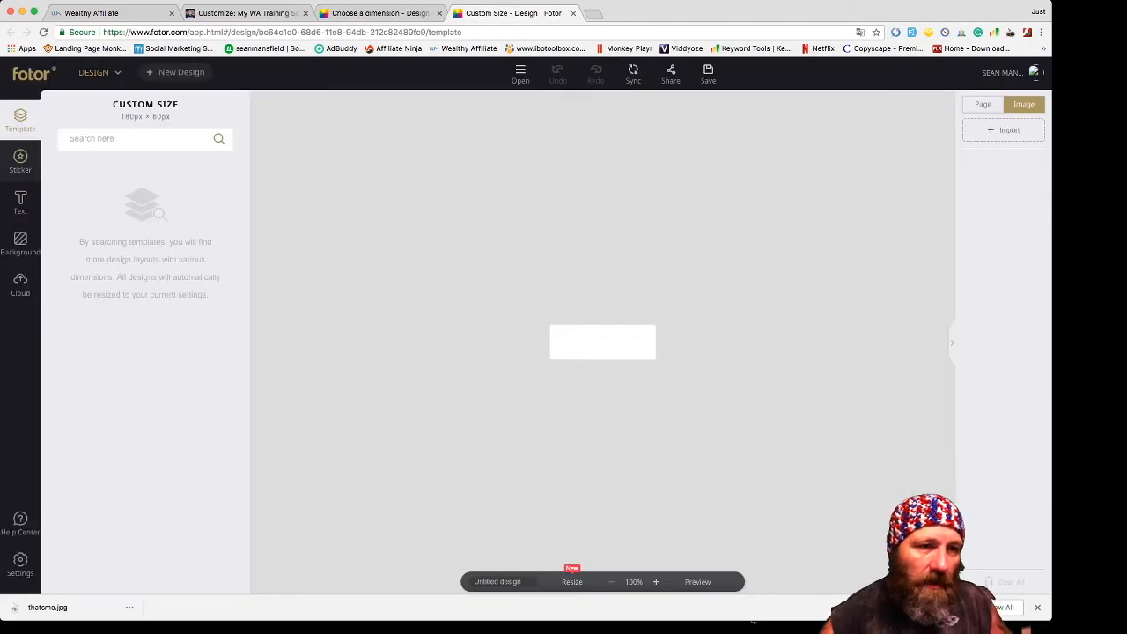
- Try the Bungee Shade and Folks Heavy fonts on the Always Willing To Help!!! text
click(20, 243)
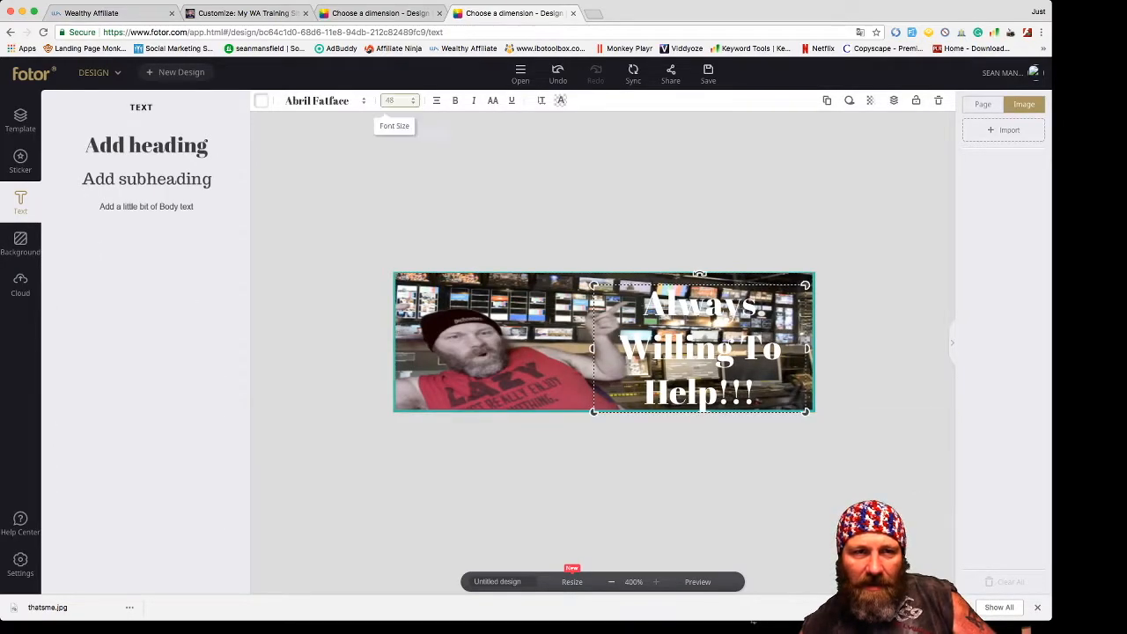
click(321, 100)
scroll(343, 298, down, 2)
scroll(344, 298, down, 1)
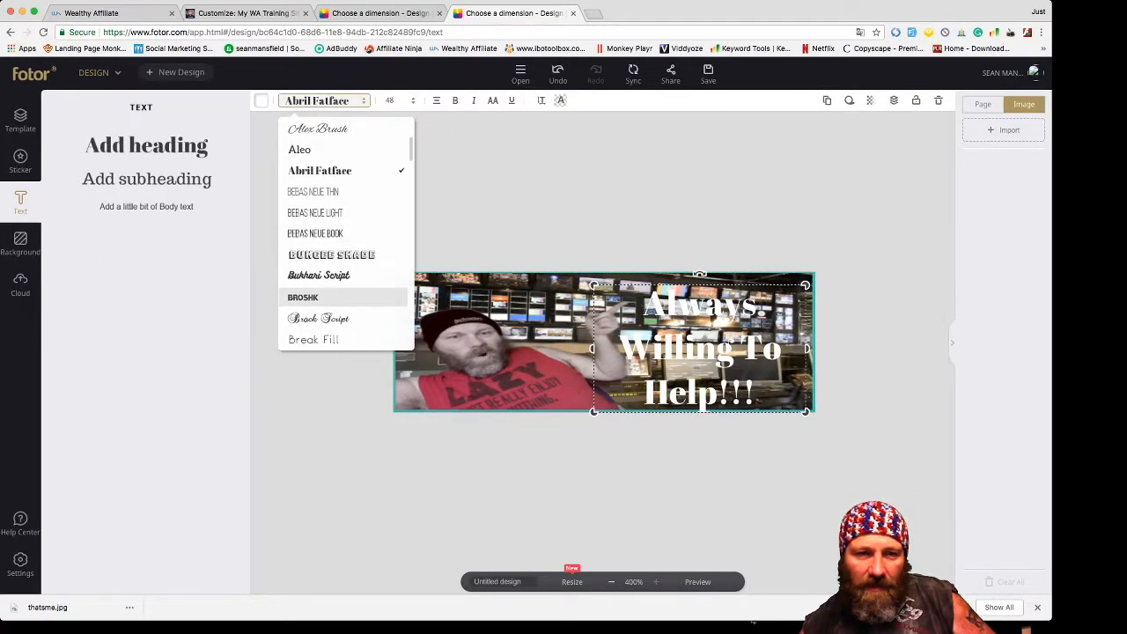
click(344, 250)
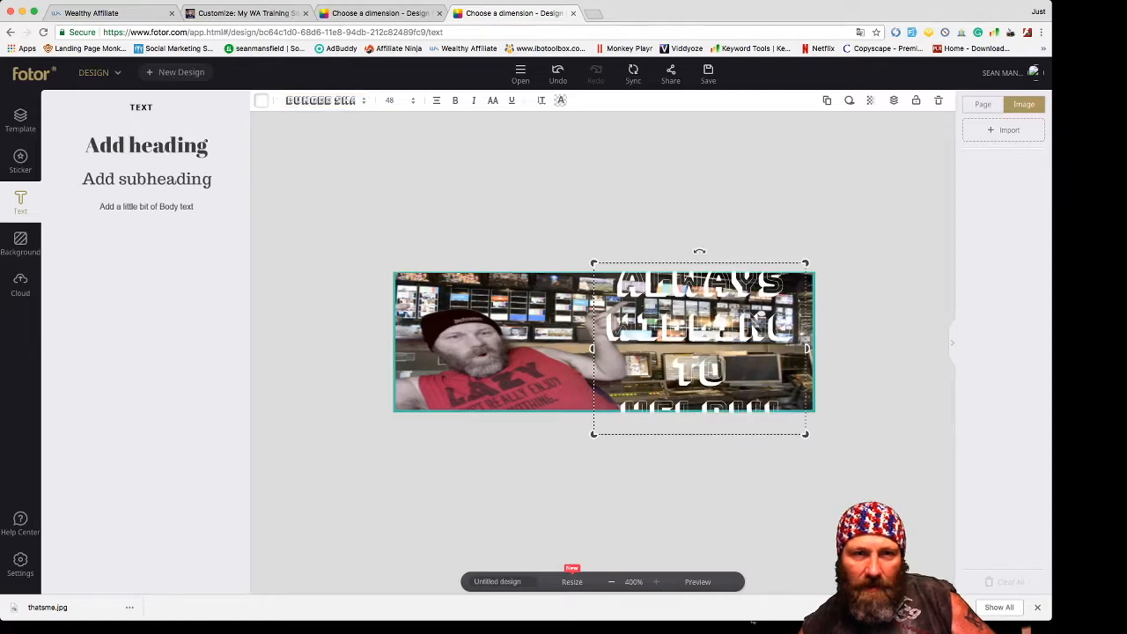
click(321, 101)
scroll(343, 229, down, 3)
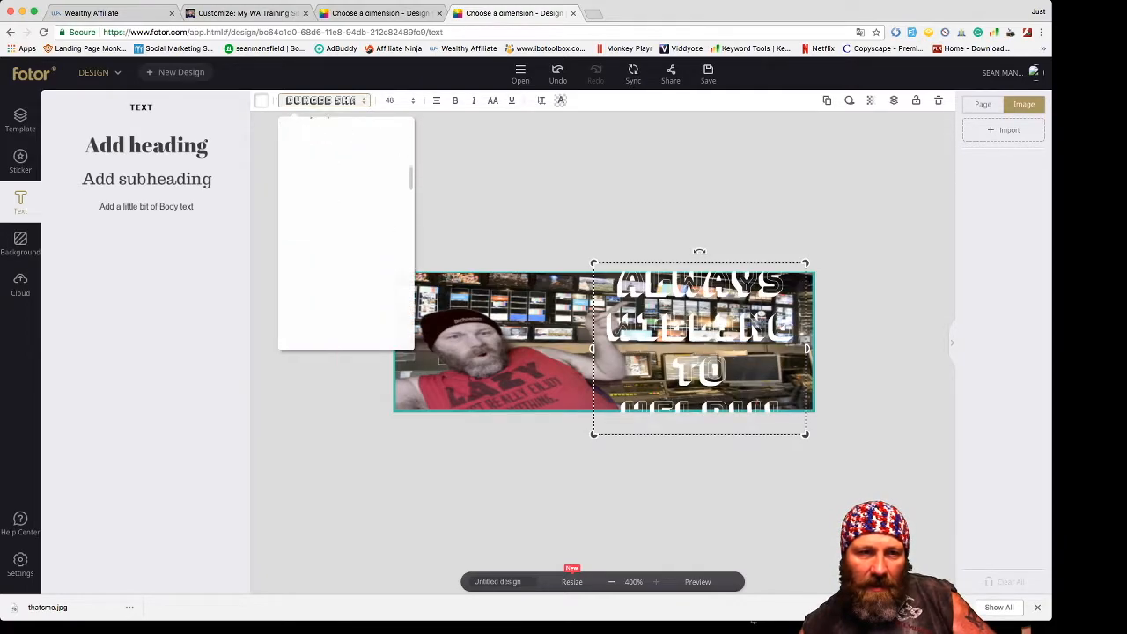
click(313, 167)
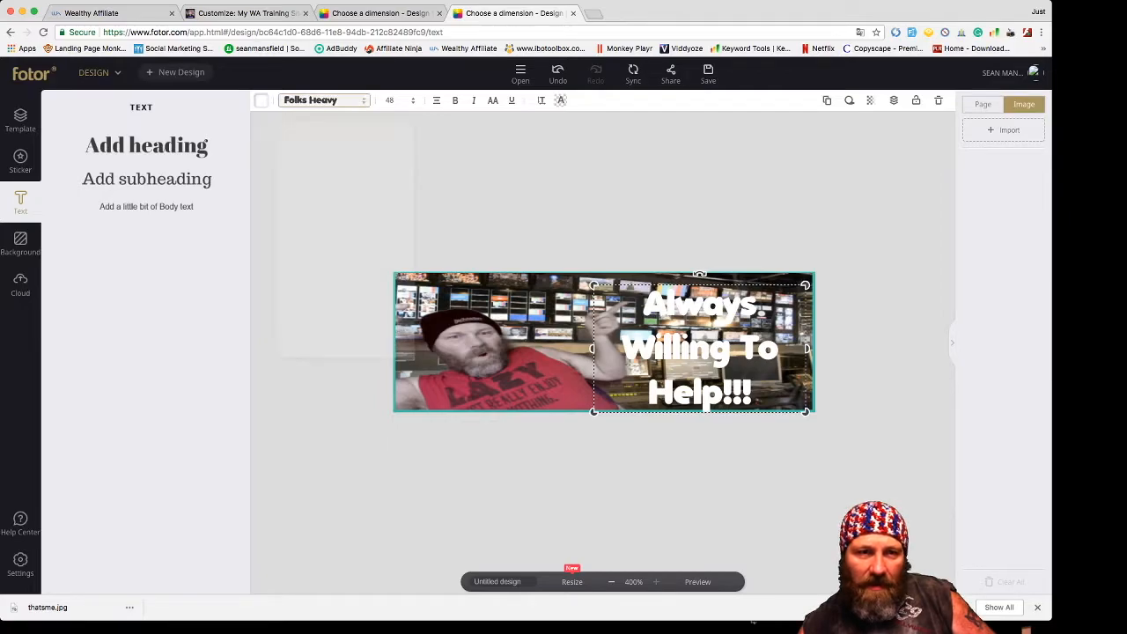
- Try Fredoka One, settle on the EDO font, and download the 180×60 image
click(321, 100)
scroll(343, 192, down, 1)
click(317, 255)
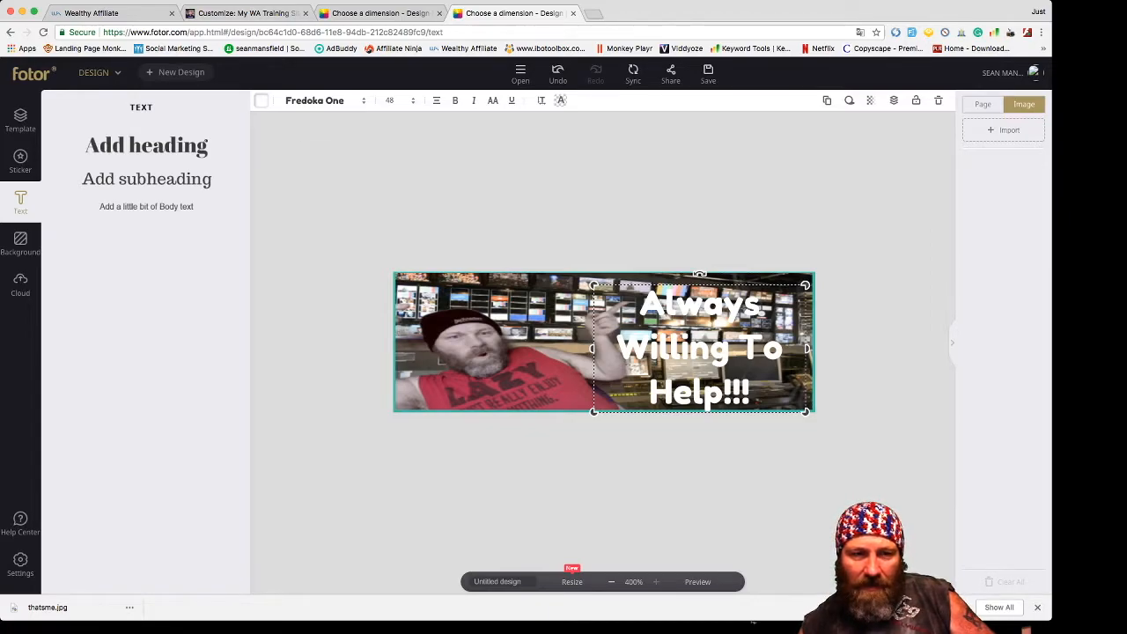
click(321, 100)
scroll(343, 229, up, 2)
click(317, 192)
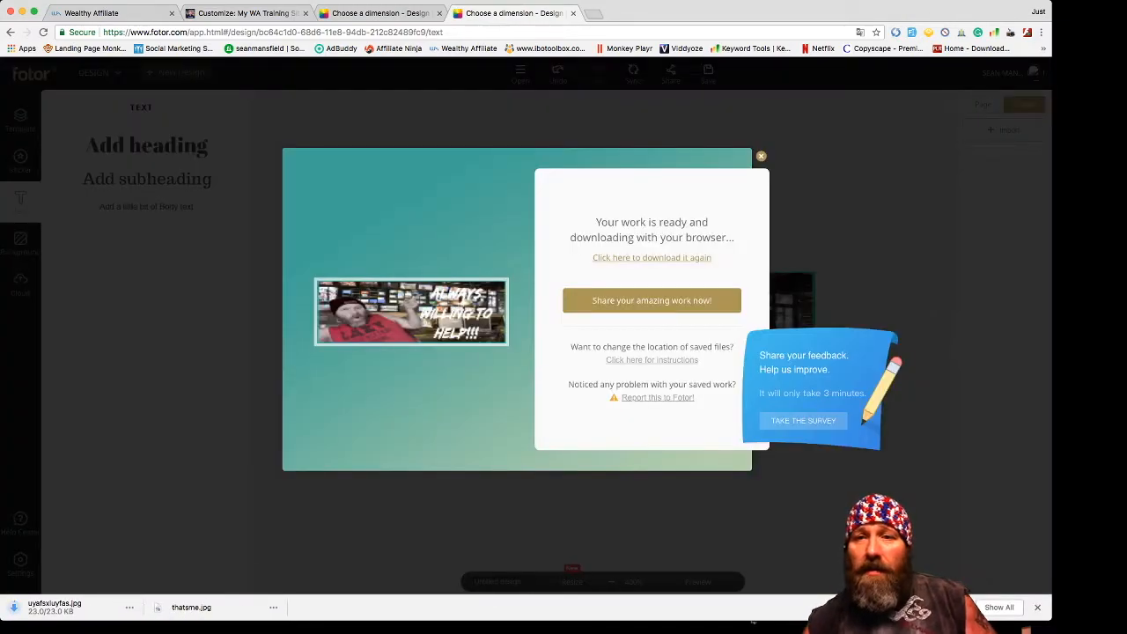
click(762, 156)
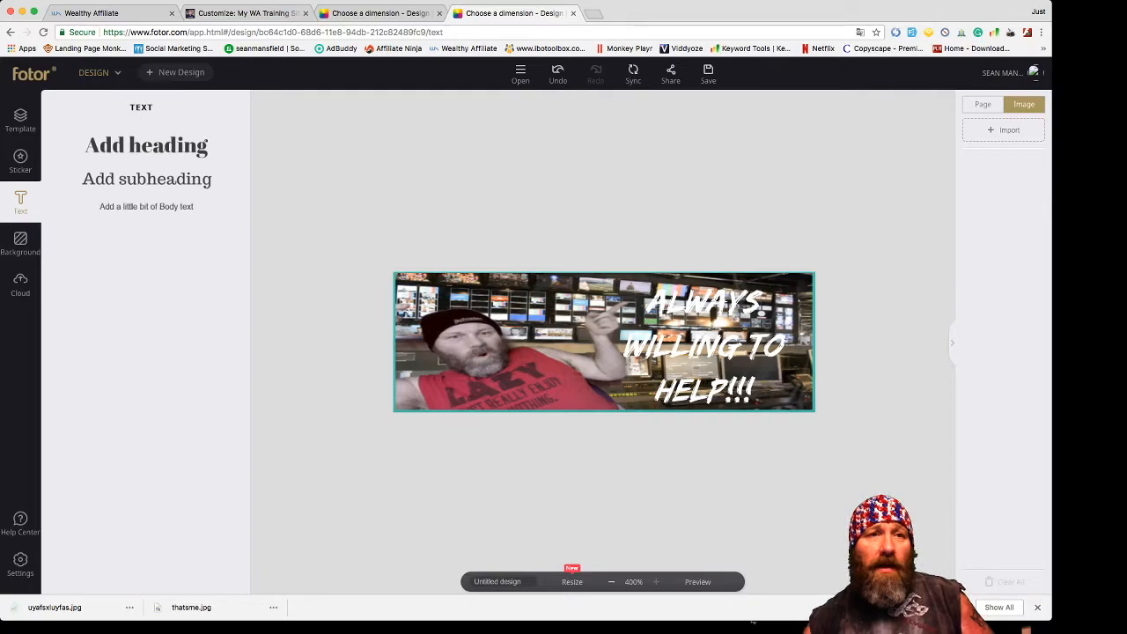
- Upload the downloaded banner JPG as the site logo and enter alt text 'Just S'
click(245, 13)
drag(53, 606, 423, 317)
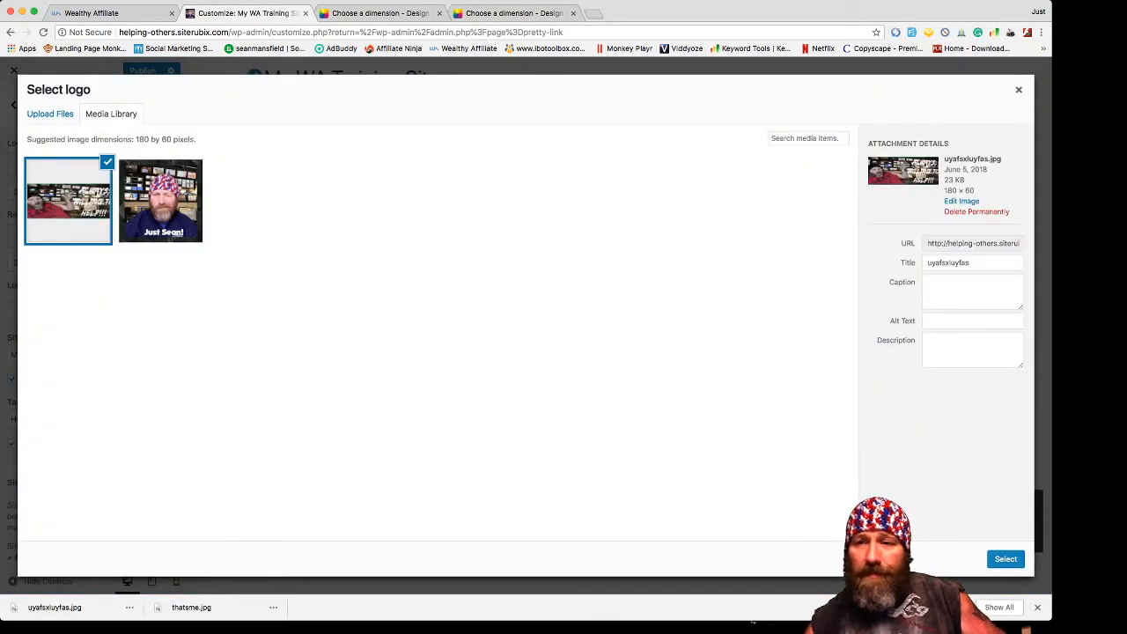
click(972, 322)
text(Just S)
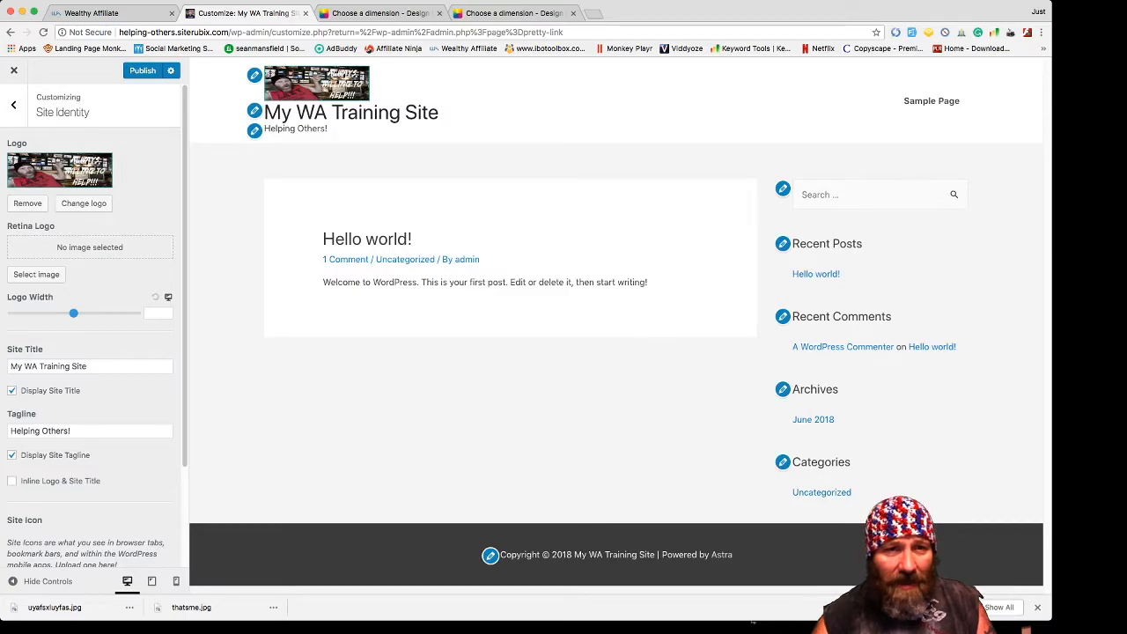
- Hide the site title and tagline, and set the logo width to about 412
drag(327, 128, 263, 129)
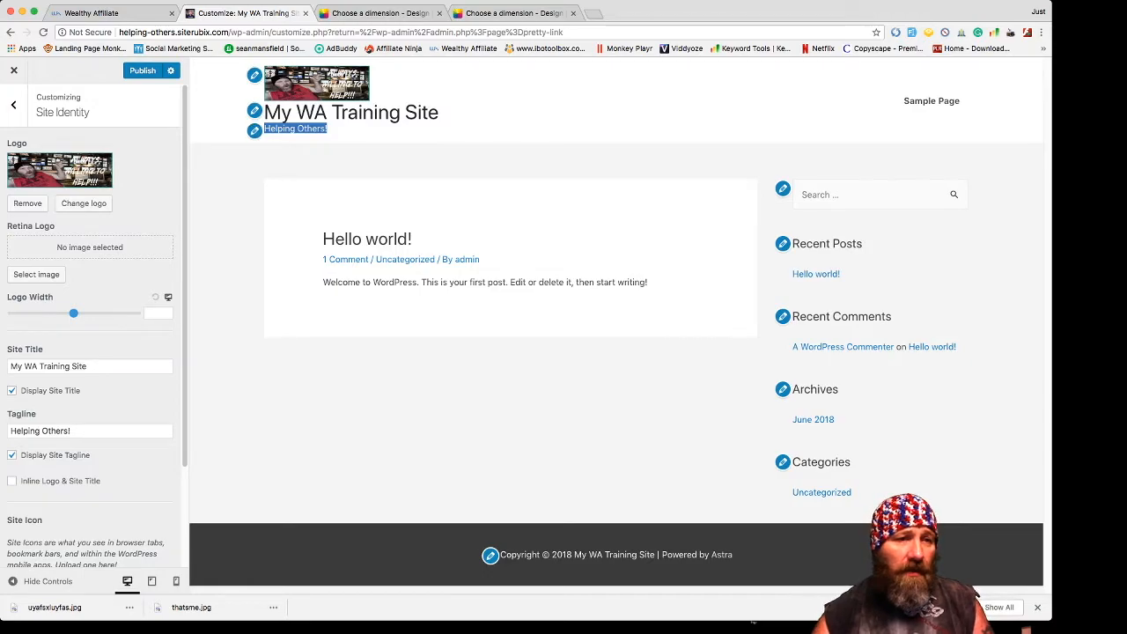
scroll(94, 326, down, 1)
scroll(95, 325, up, 1)
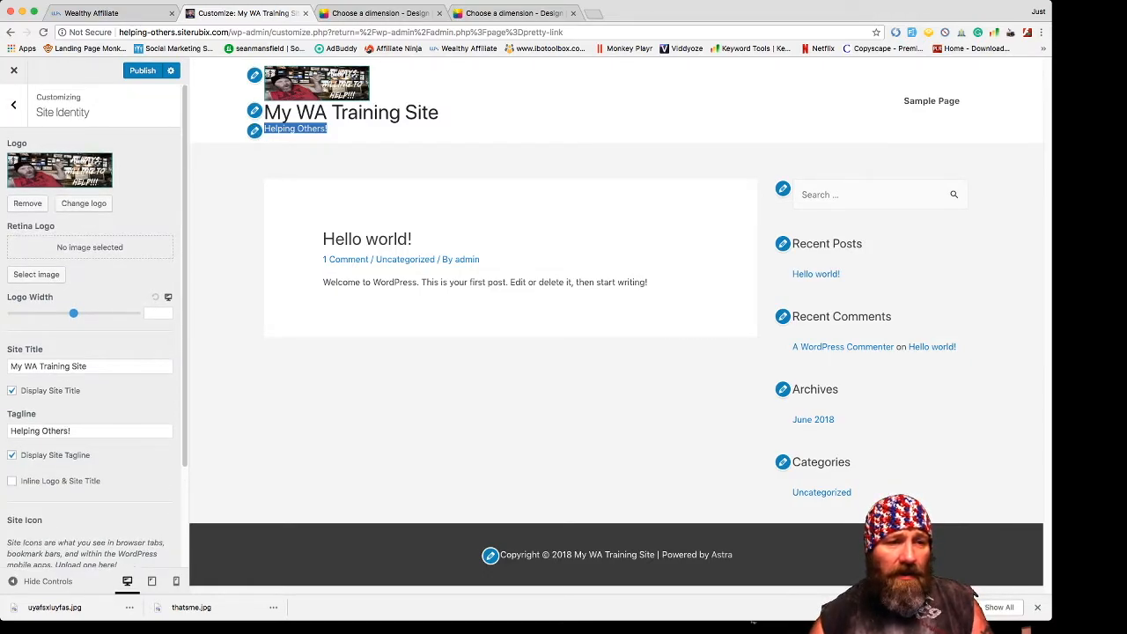
click(12, 391)
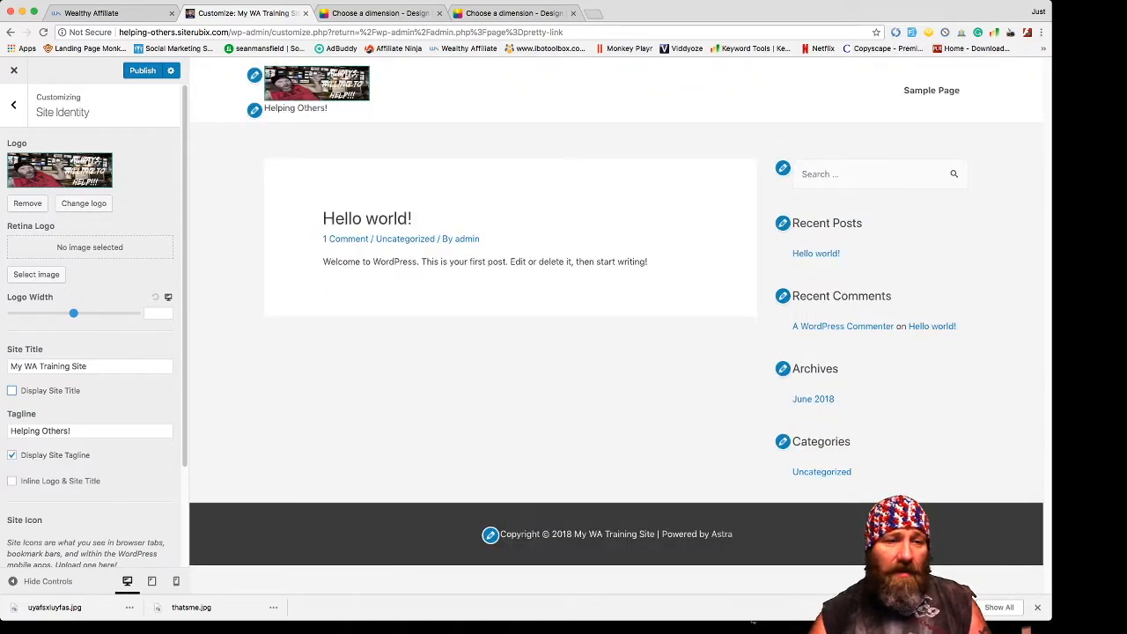
click(13, 455)
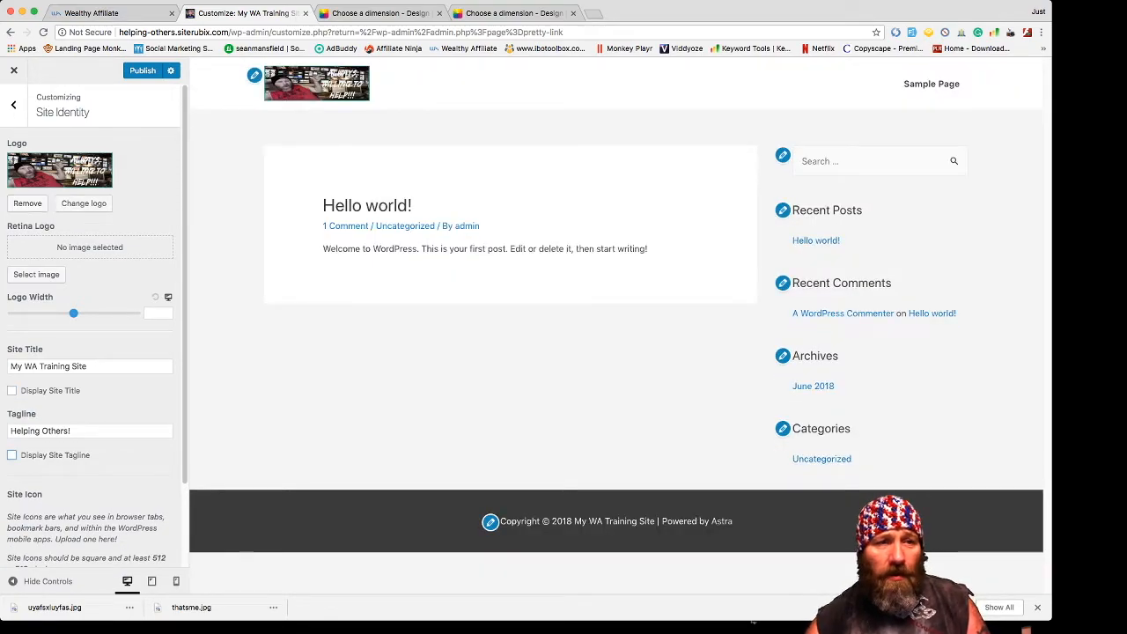
drag(73, 314, 108, 313)
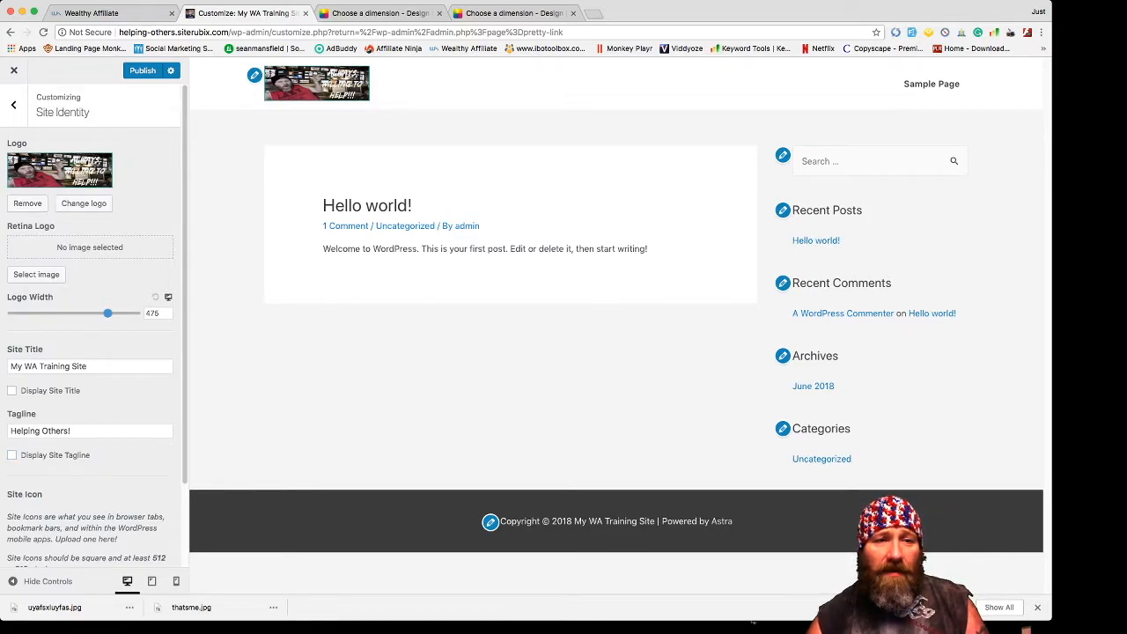
mouse_move(107, 314)
mouse_down()
mouse_move(46, 314)
mouse_move(93, 314)
mouse_up()
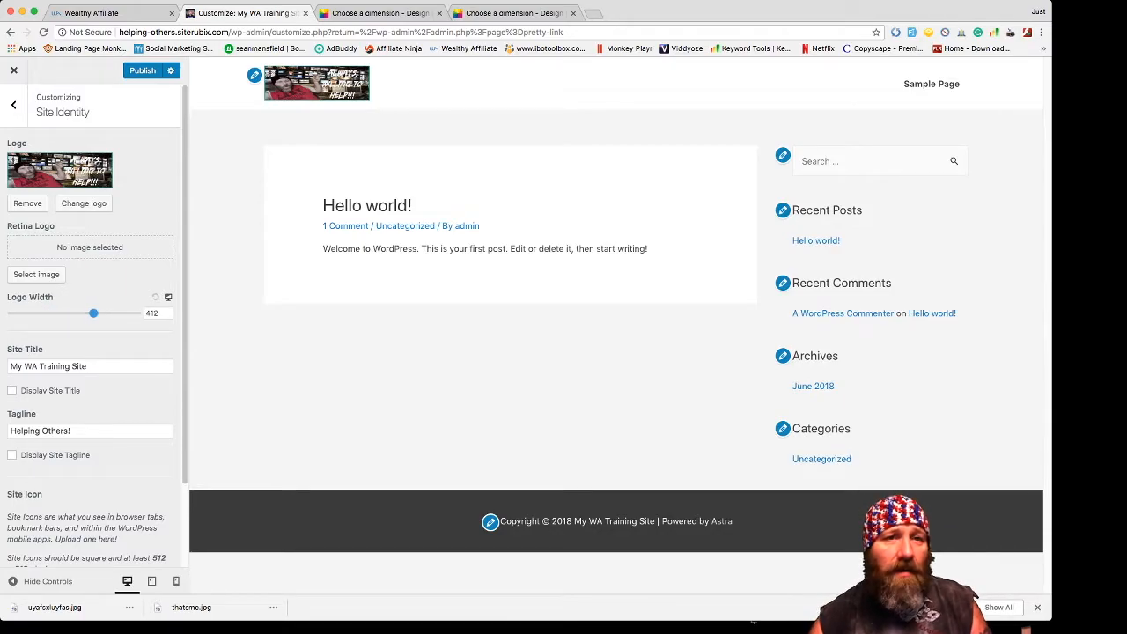
- Show the site title and Helping Others! tagline inline beside the logo
scroll(92, 325, down, 2)
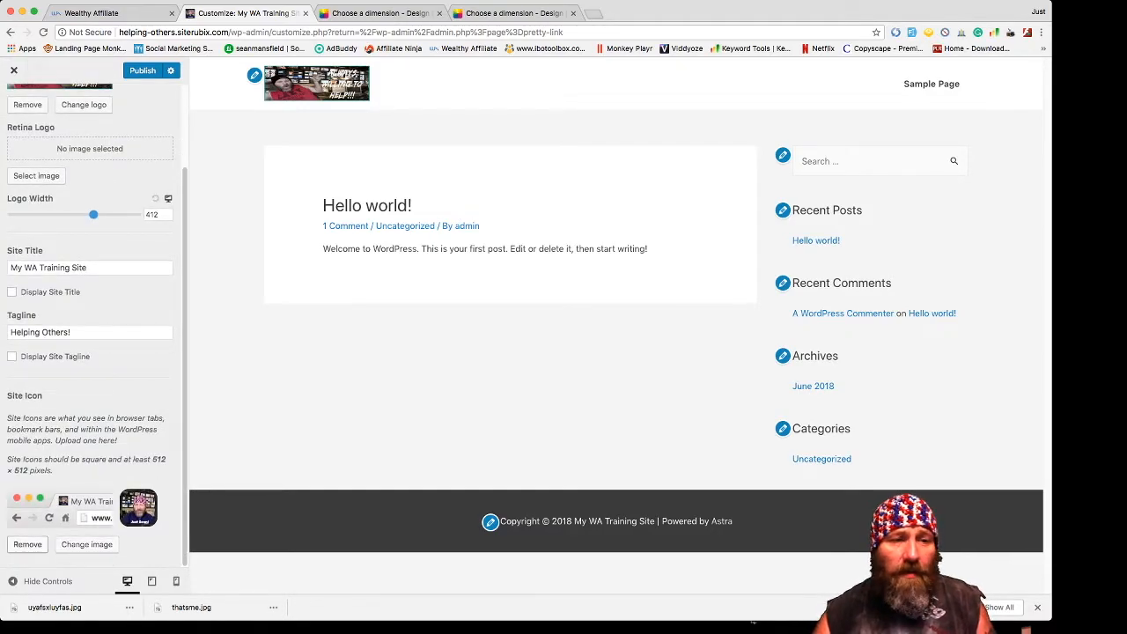
scroll(88, 353, up, 2)
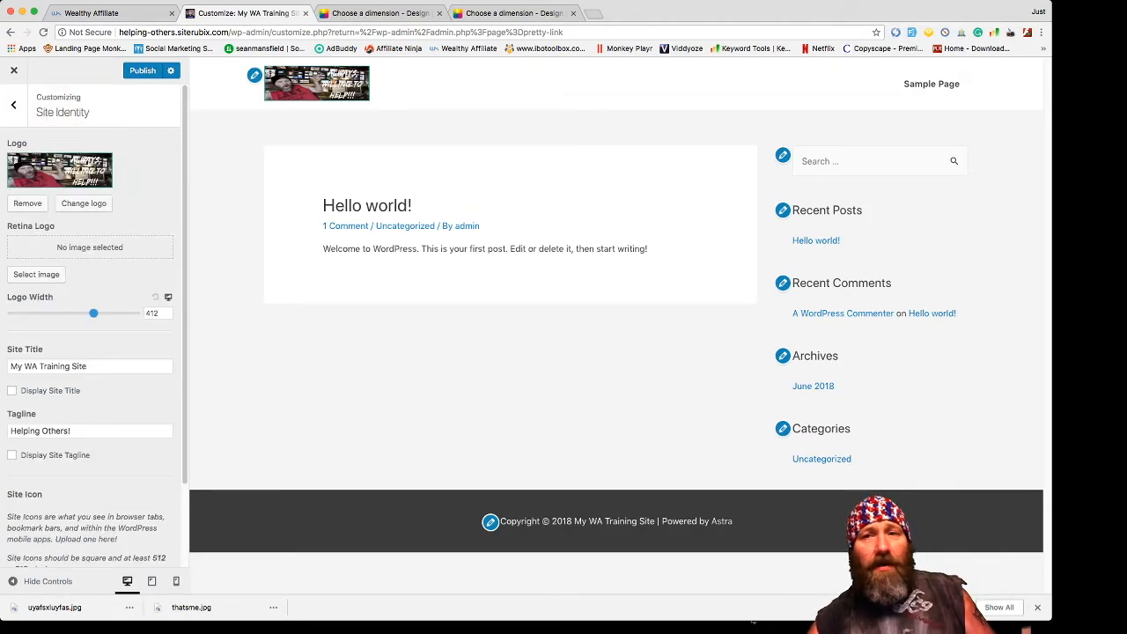
click(12, 391)
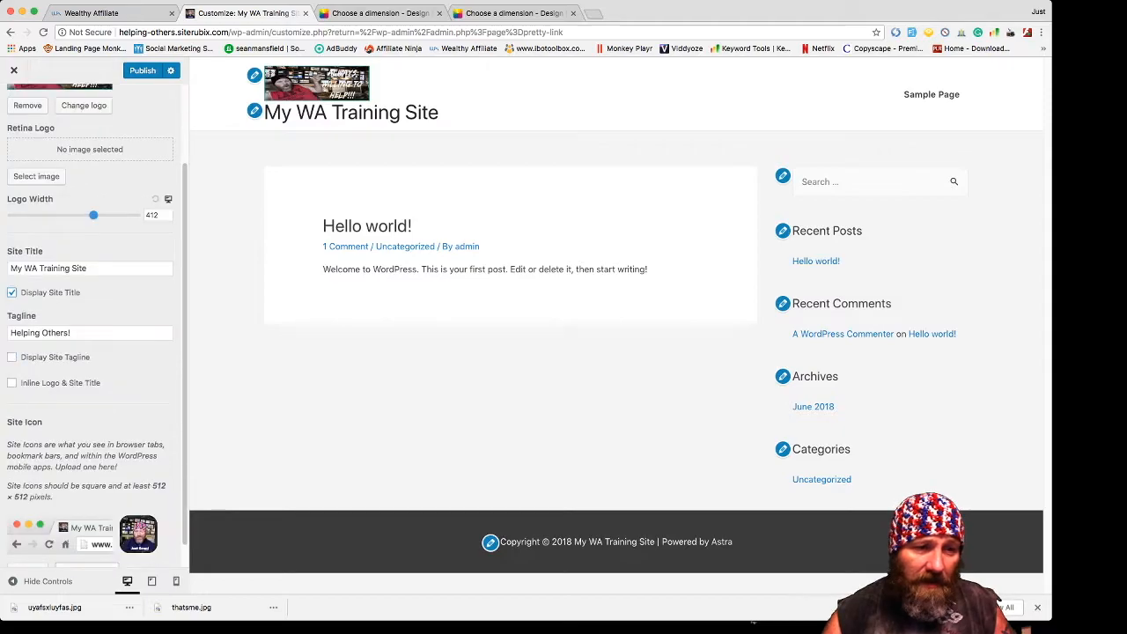
click(12, 357)
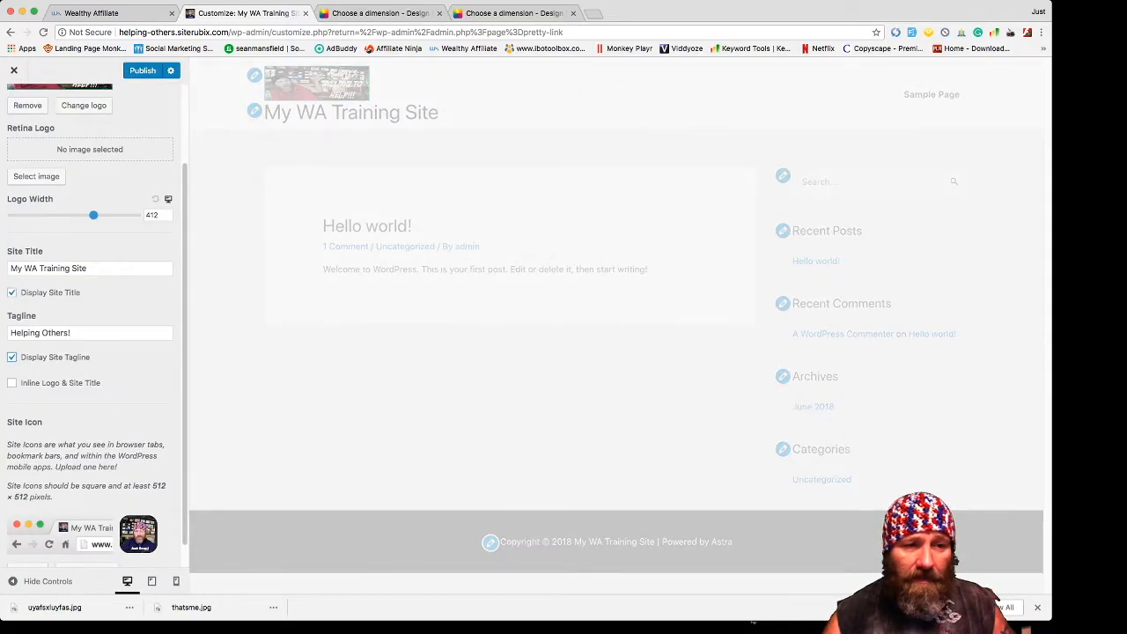
click(12, 383)
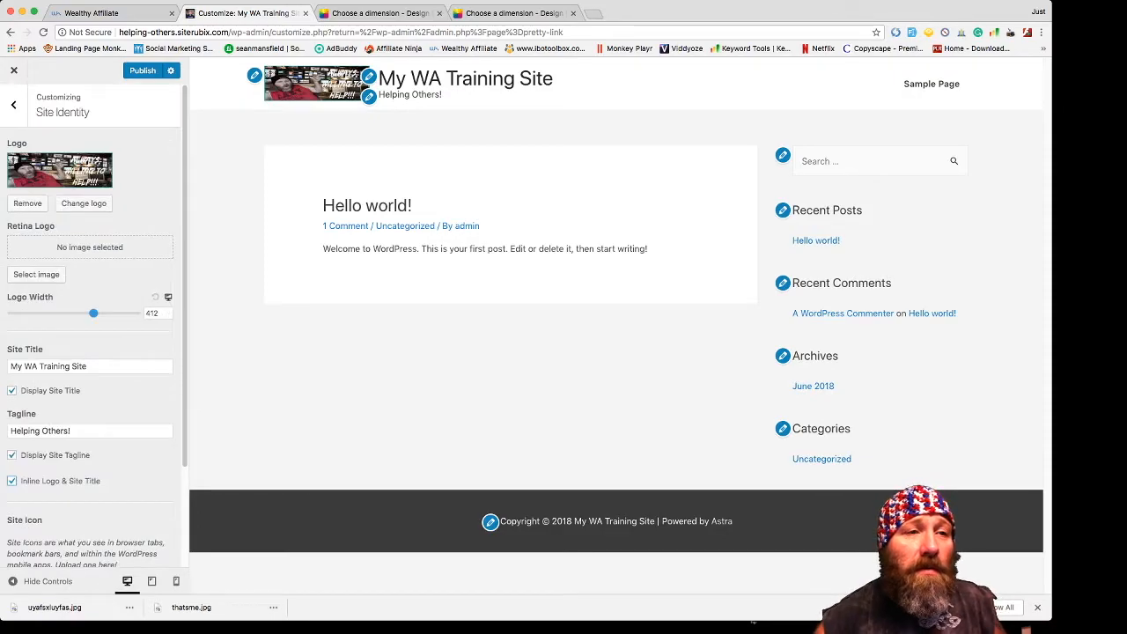
click(14, 105)
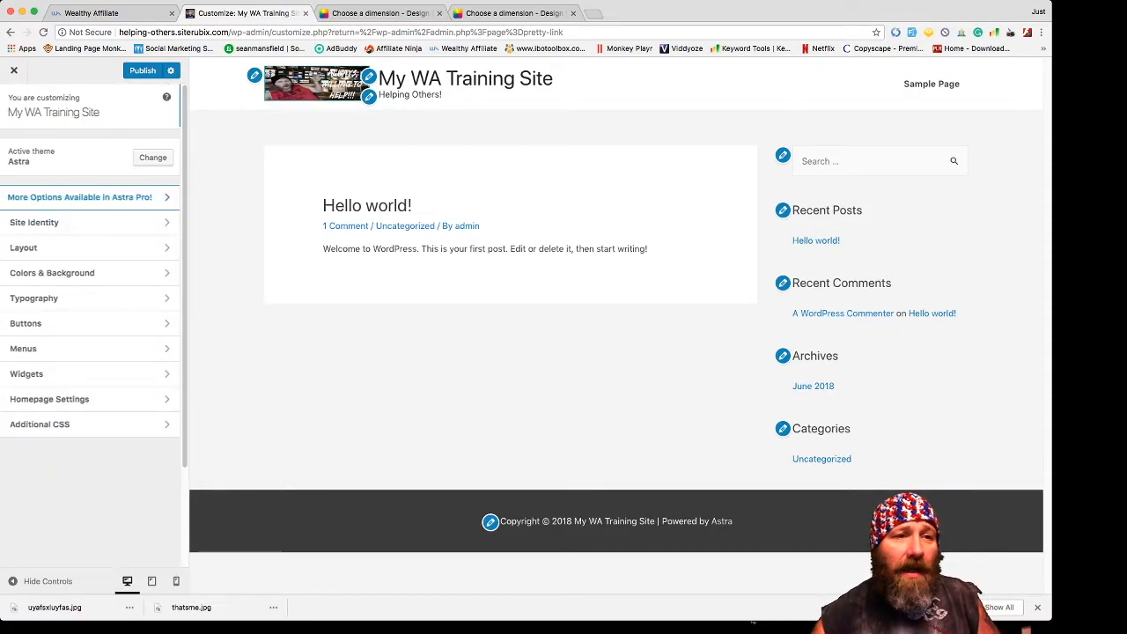
- Preview the centred and logo-right Primary Header layouts, then restore the logo-left layout
click(35, 247)
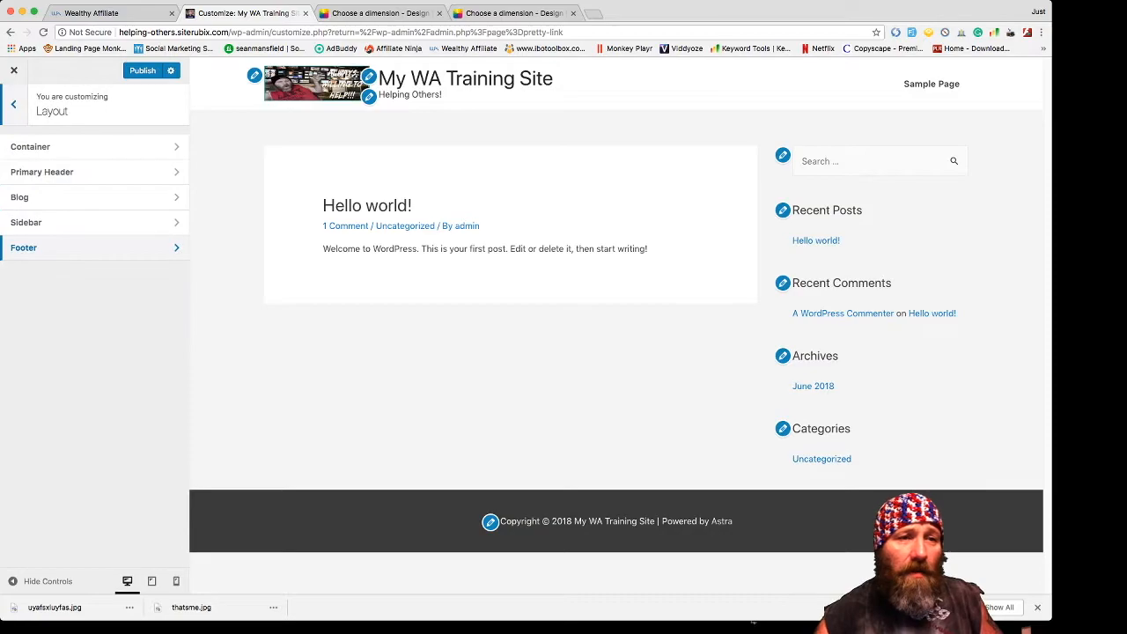
click(35, 172)
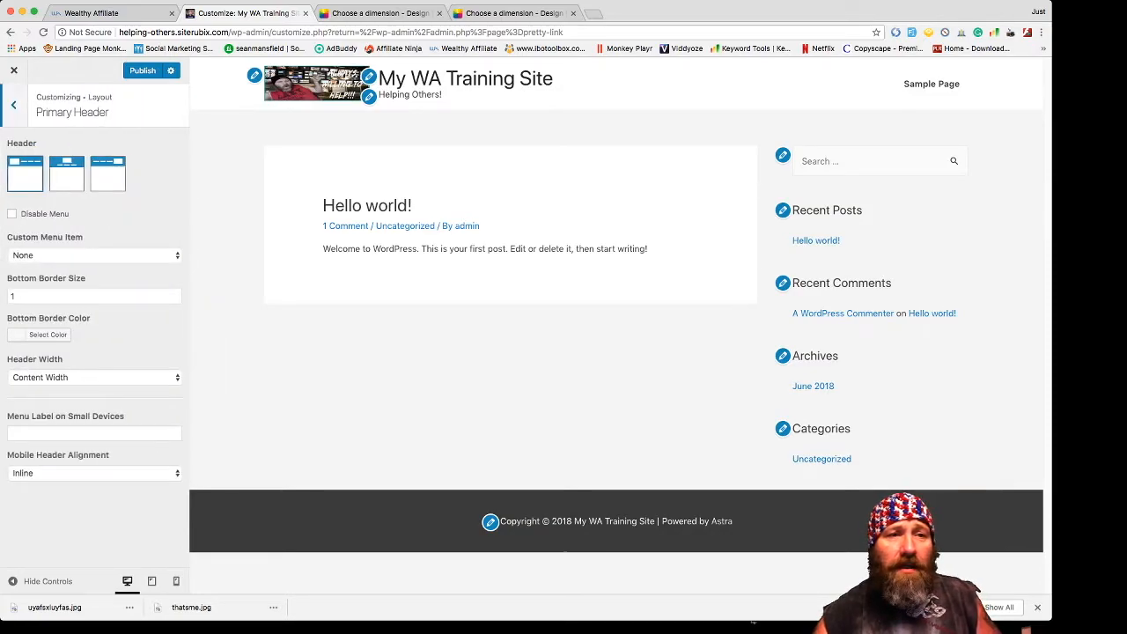
click(66, 172)
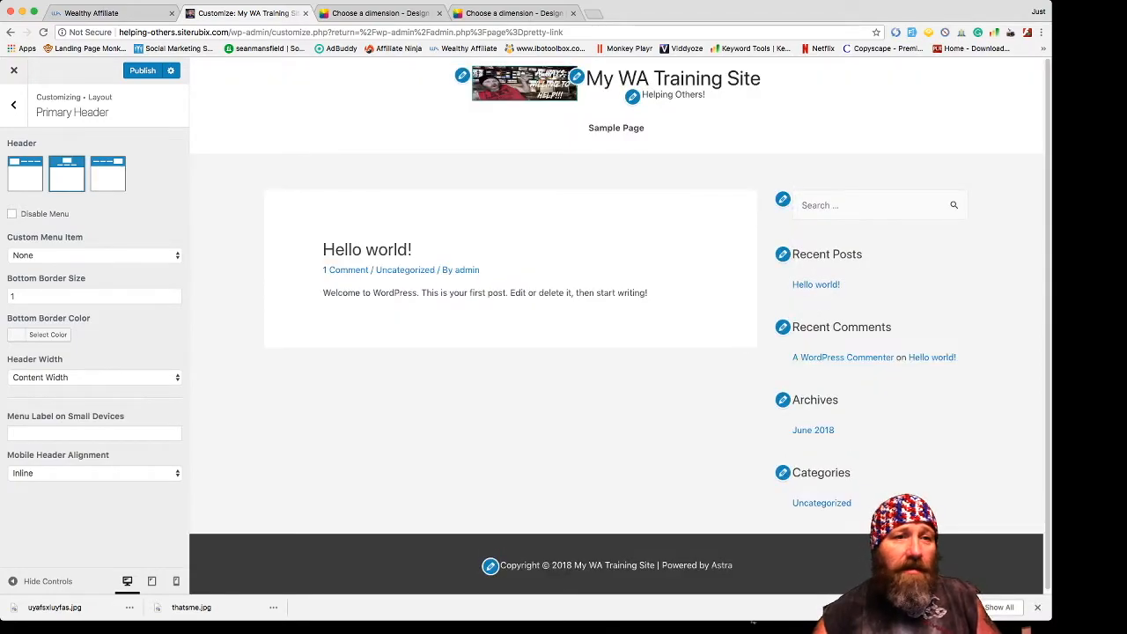
click(107, 174)
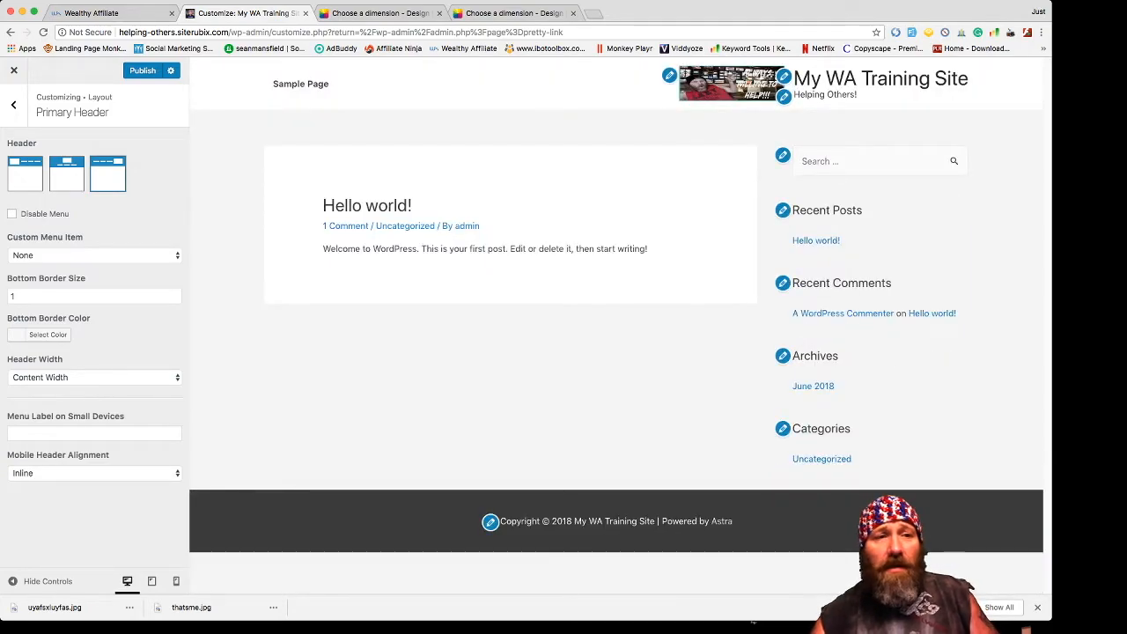
click(67, 173)
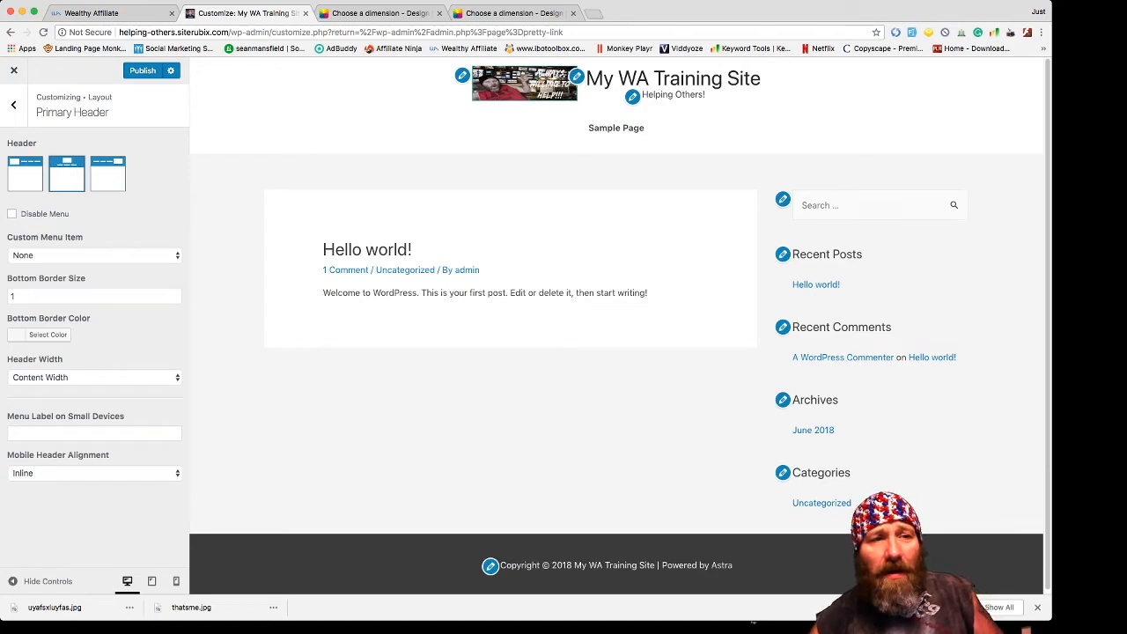
click(25, 173)
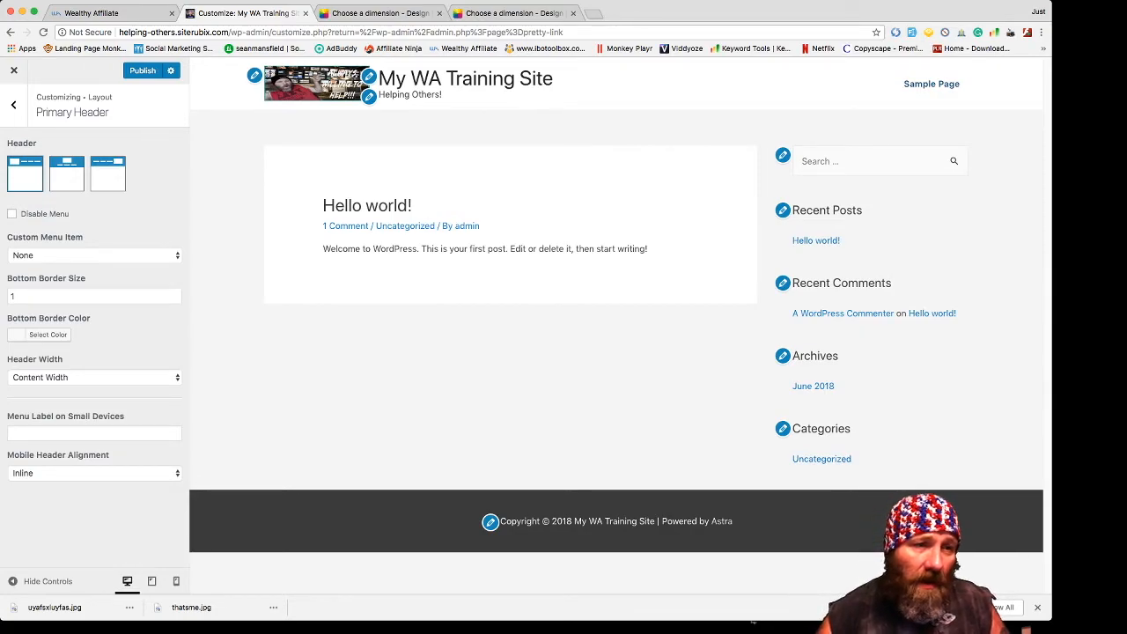
- Set the header width to Full Width and check the mobile header alignment
click(12, 214)
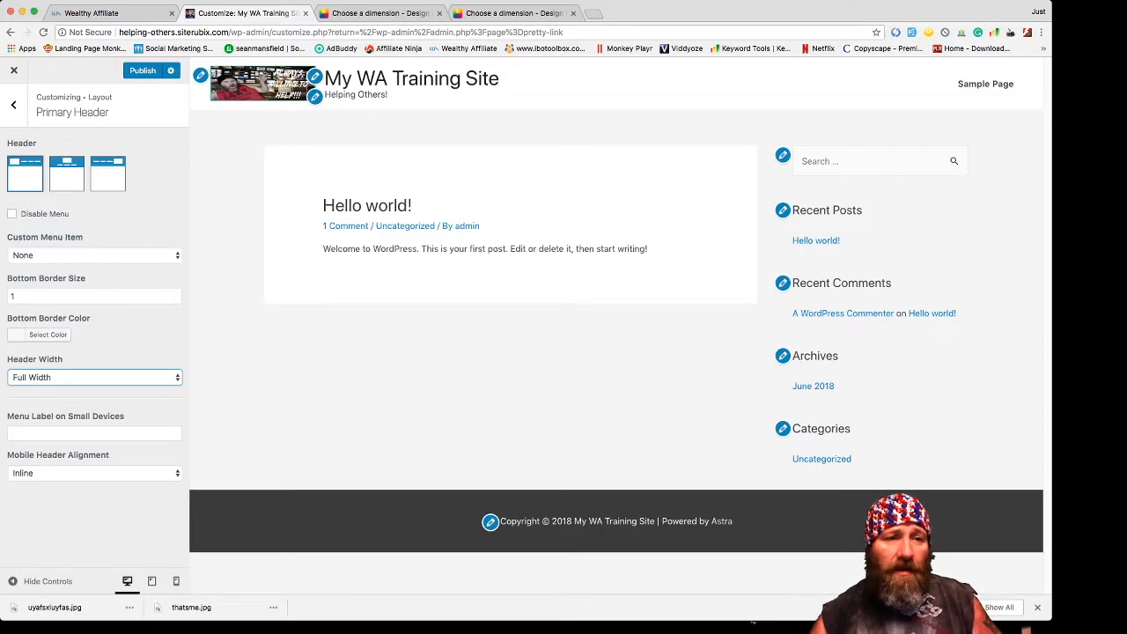
click(94, 473)
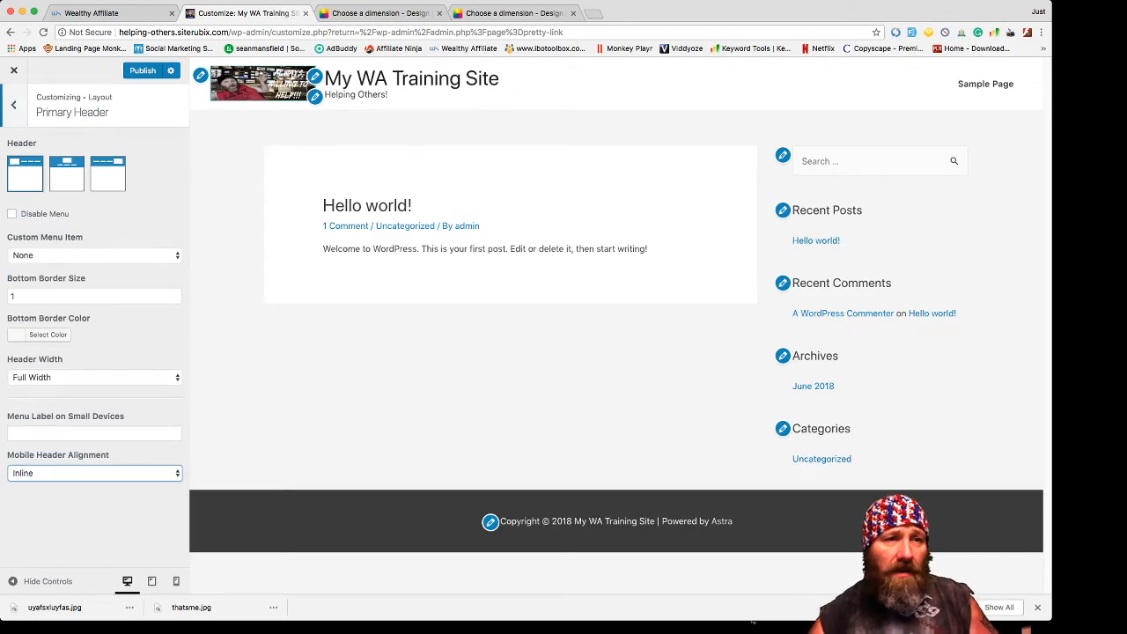
click(13, 103)
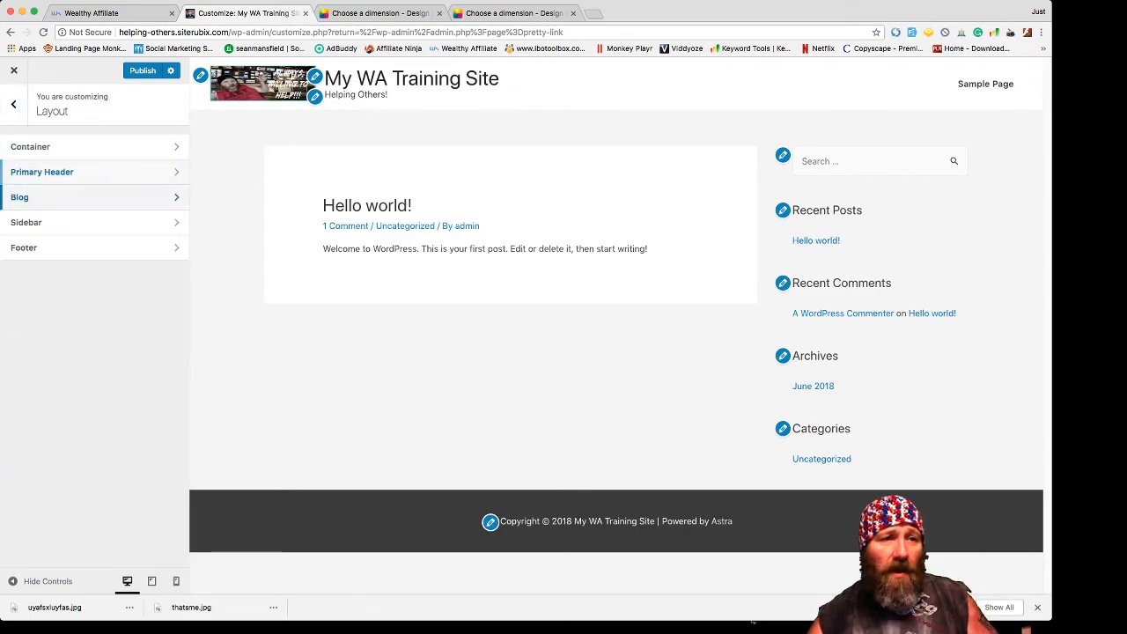
click(35, 197)
click(38, 148)
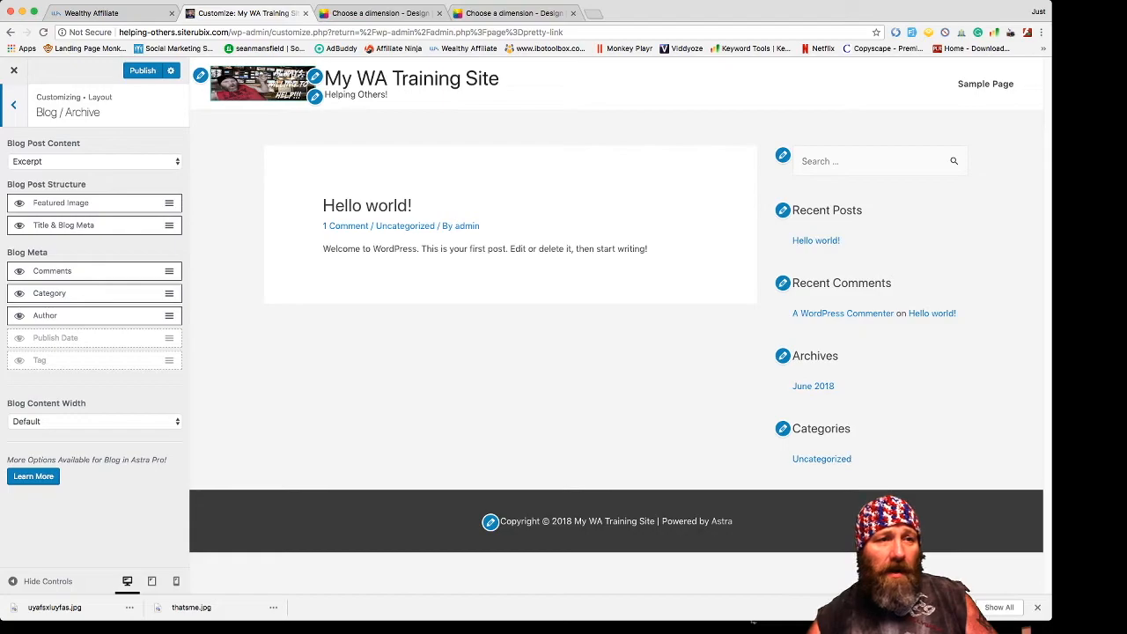
click(13, 104)
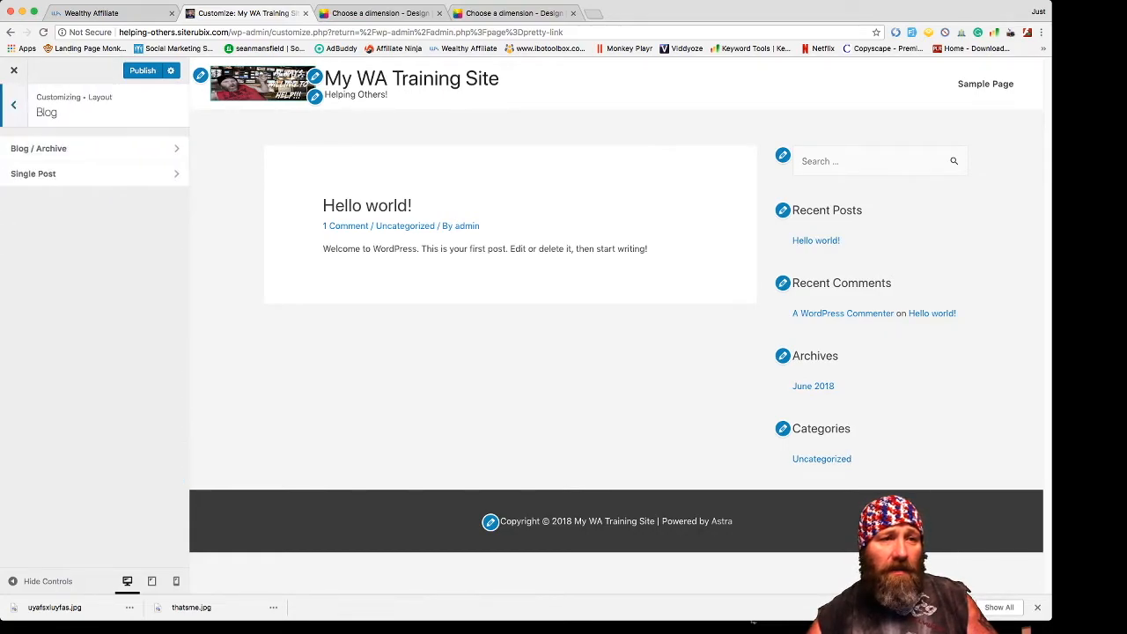
click(53, 173)
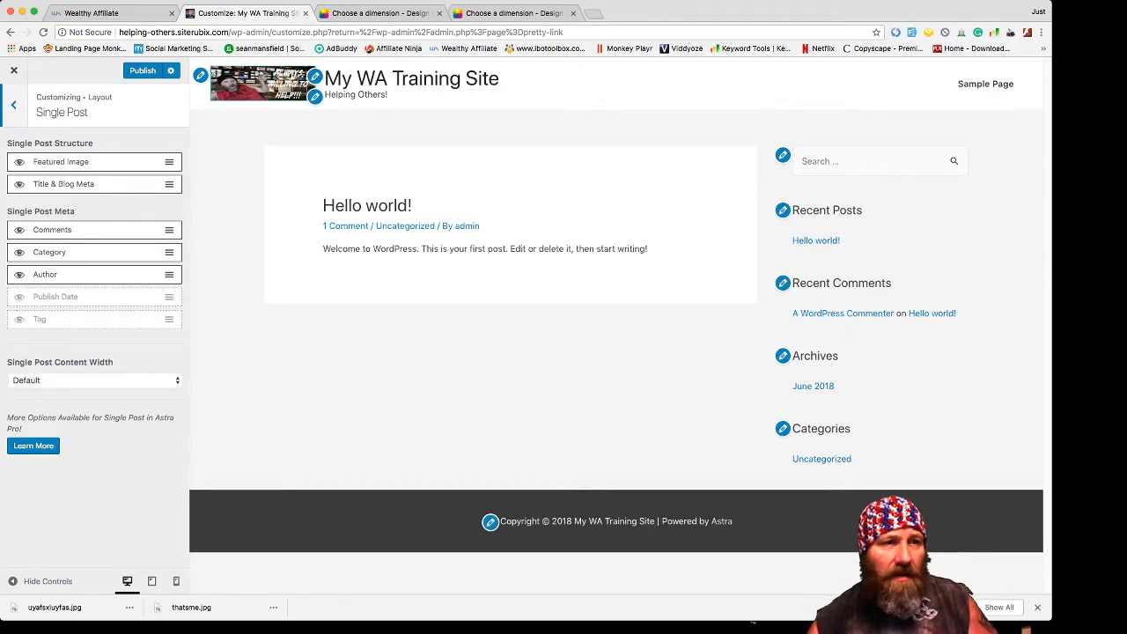
click(13, 105)
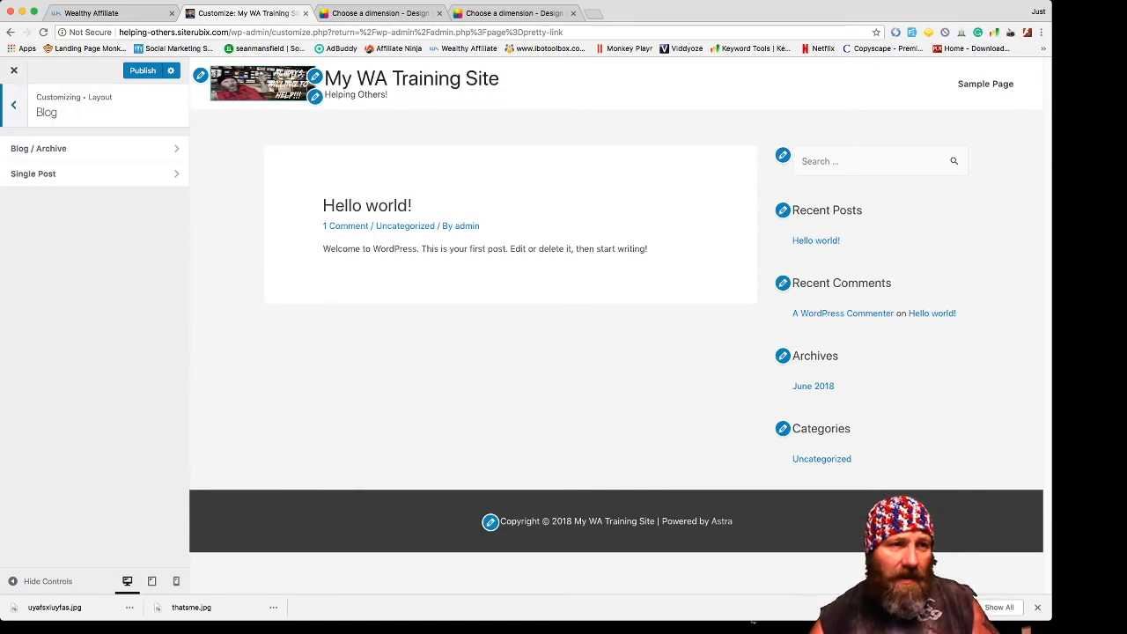
click(13, 105)
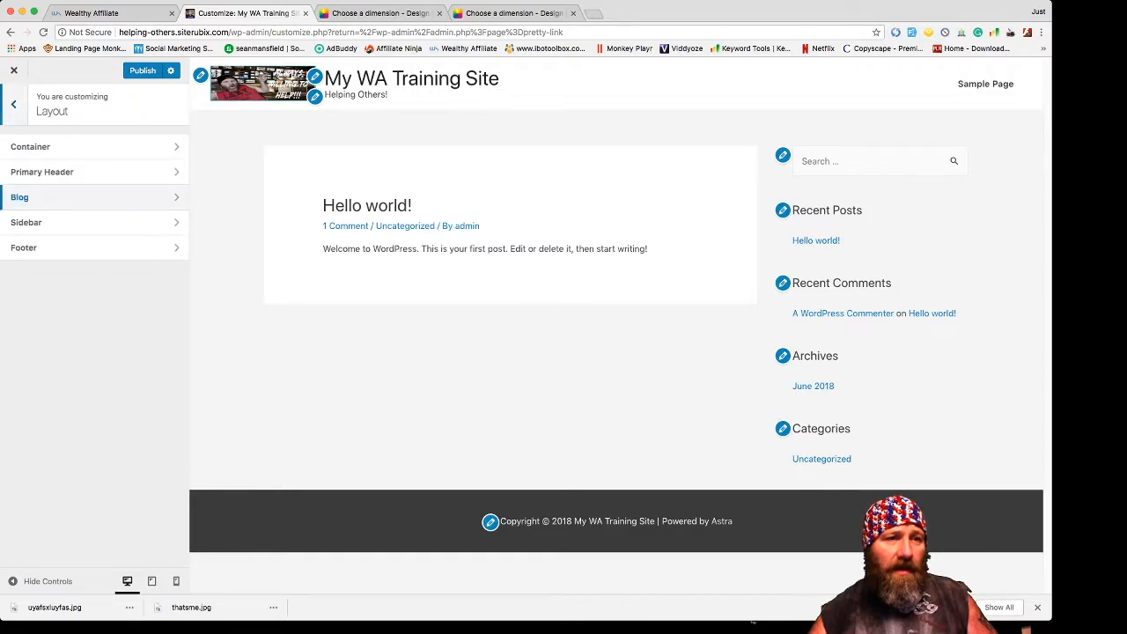
- Put the sidebar on the right for both pages and blog posts
click(36, 222)
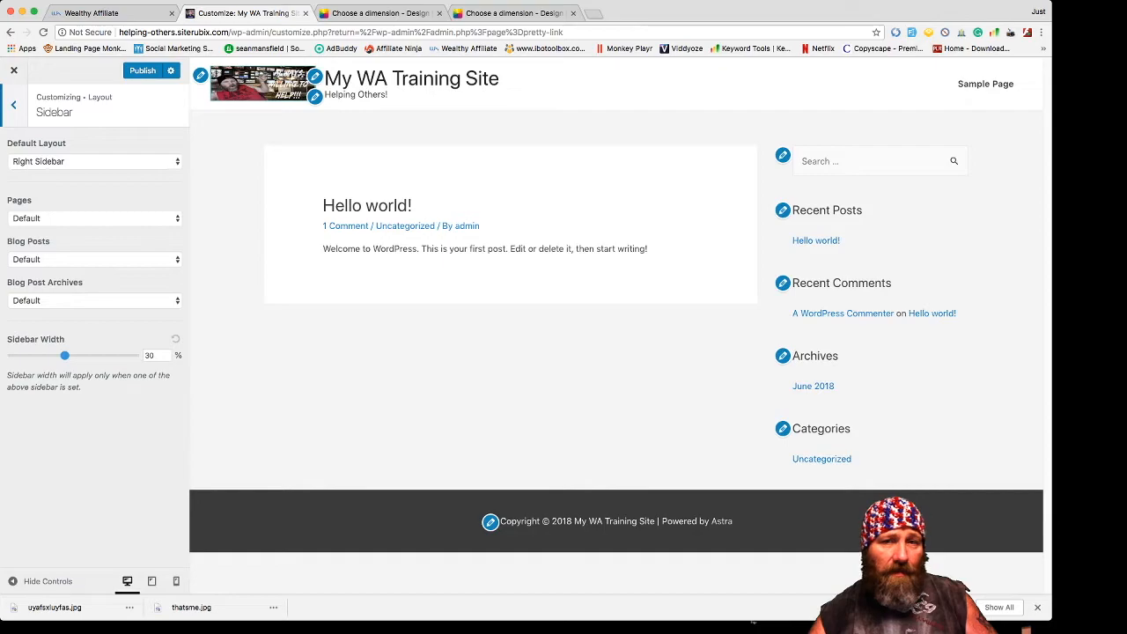
click(94, 219)
click(37, 233)
click(95, 260)
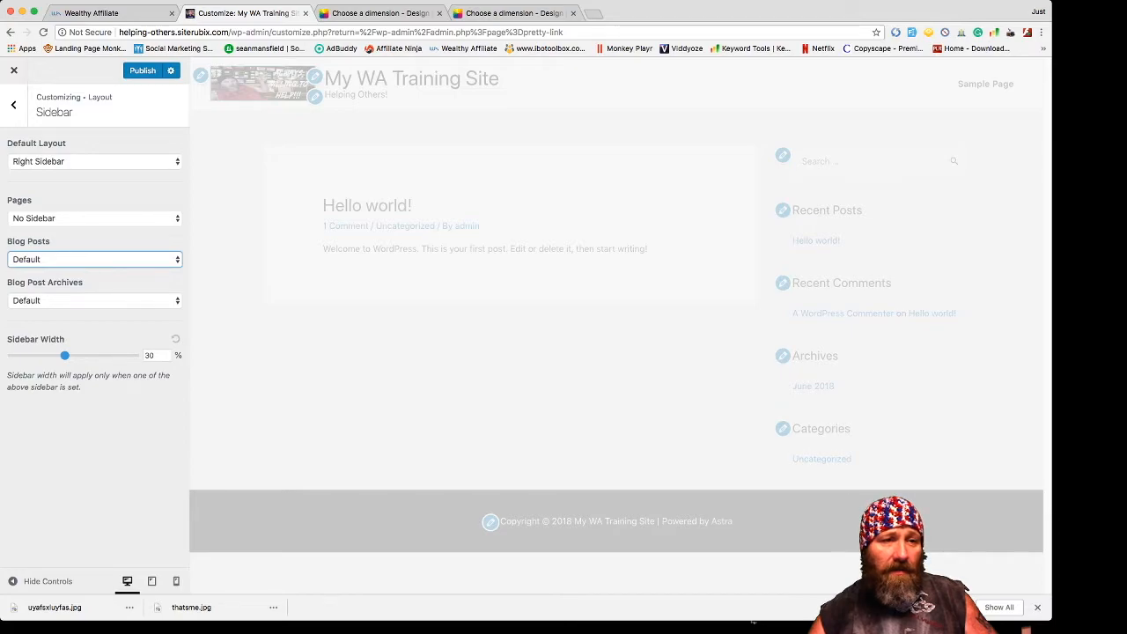
click(39, 297)
click(94, 218)
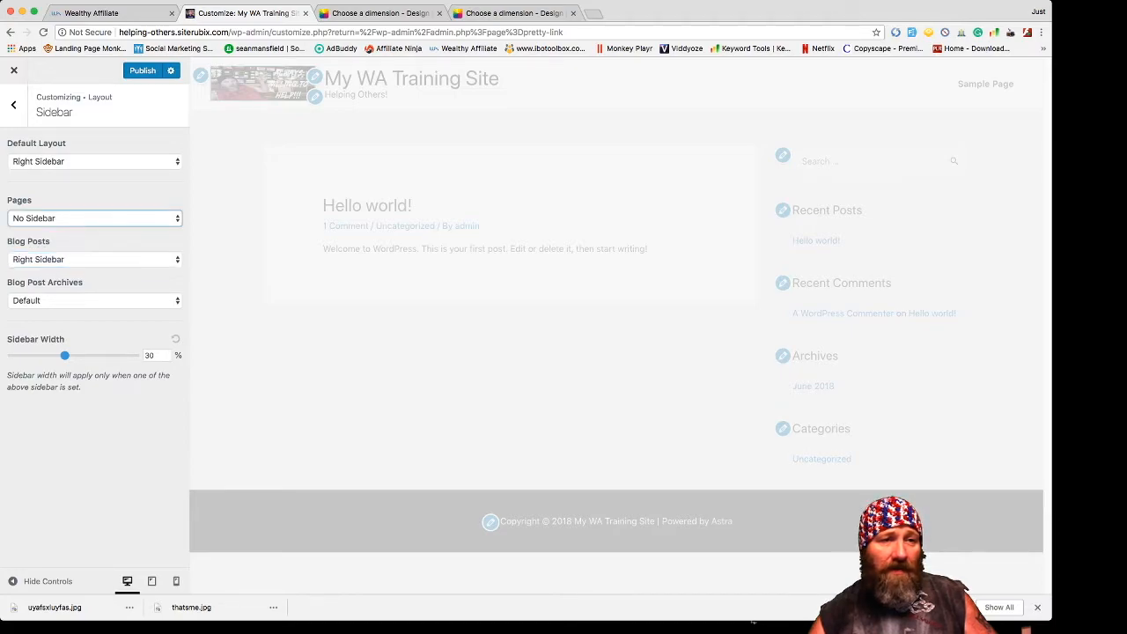
click(37, 232)
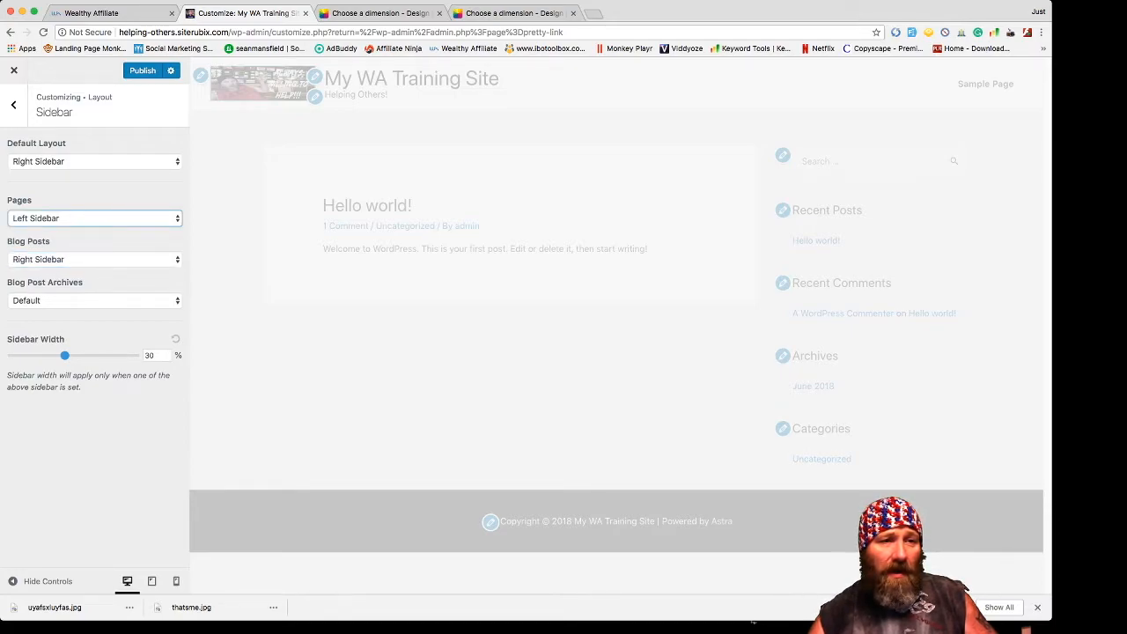
click(38, 232)
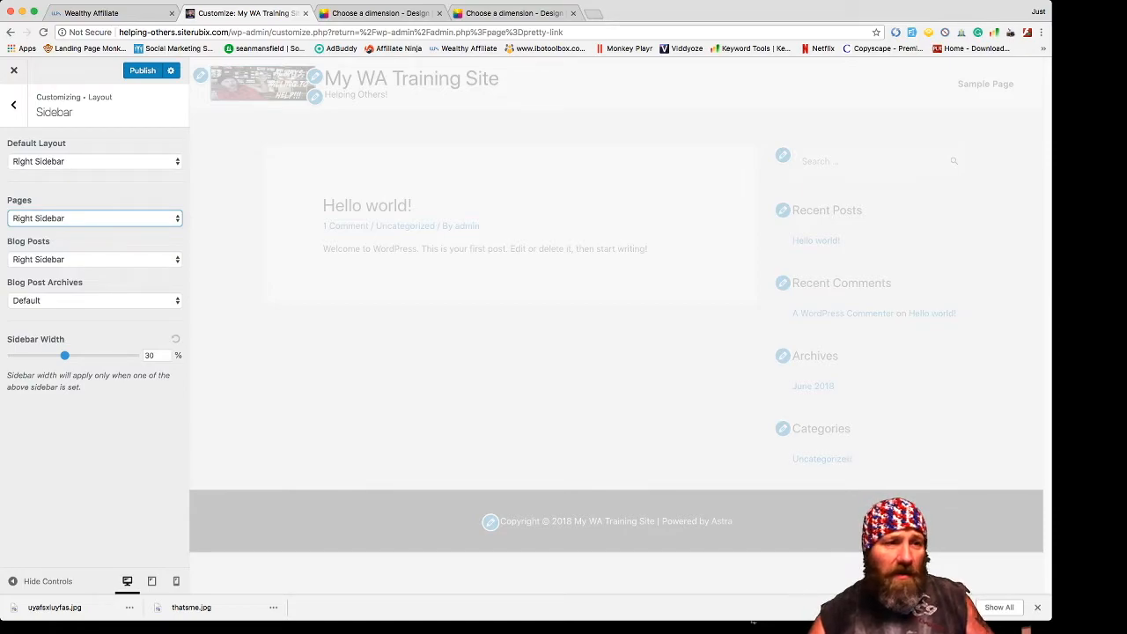
- Check the default sidebar layout and set the sidebar width to 22%
click(95, 161)
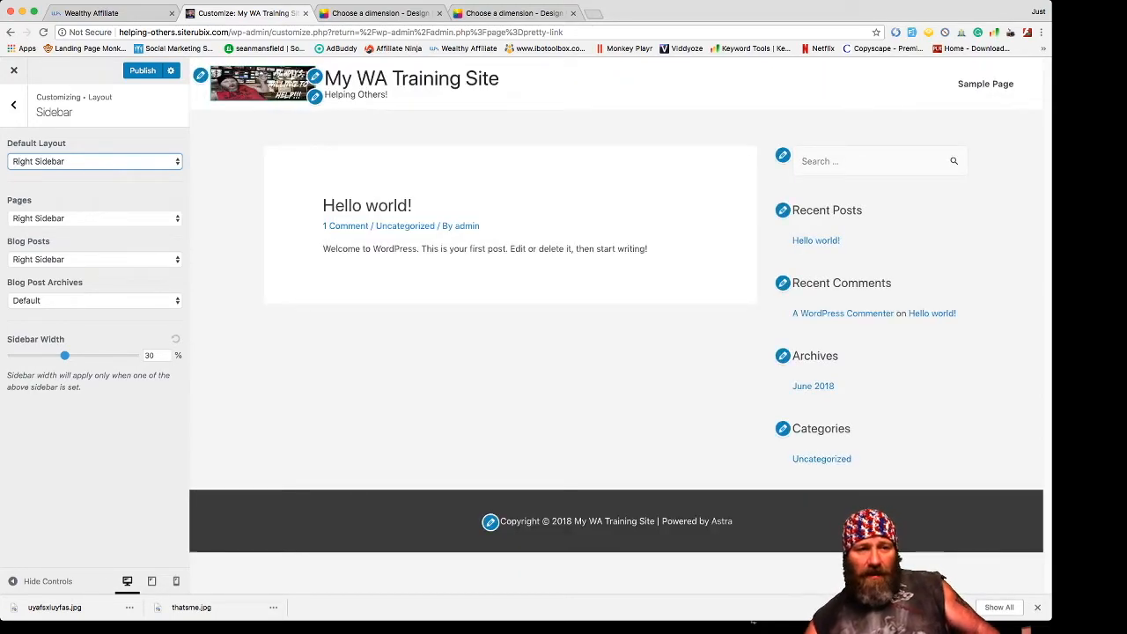
drag(65, 356, 36, 355)
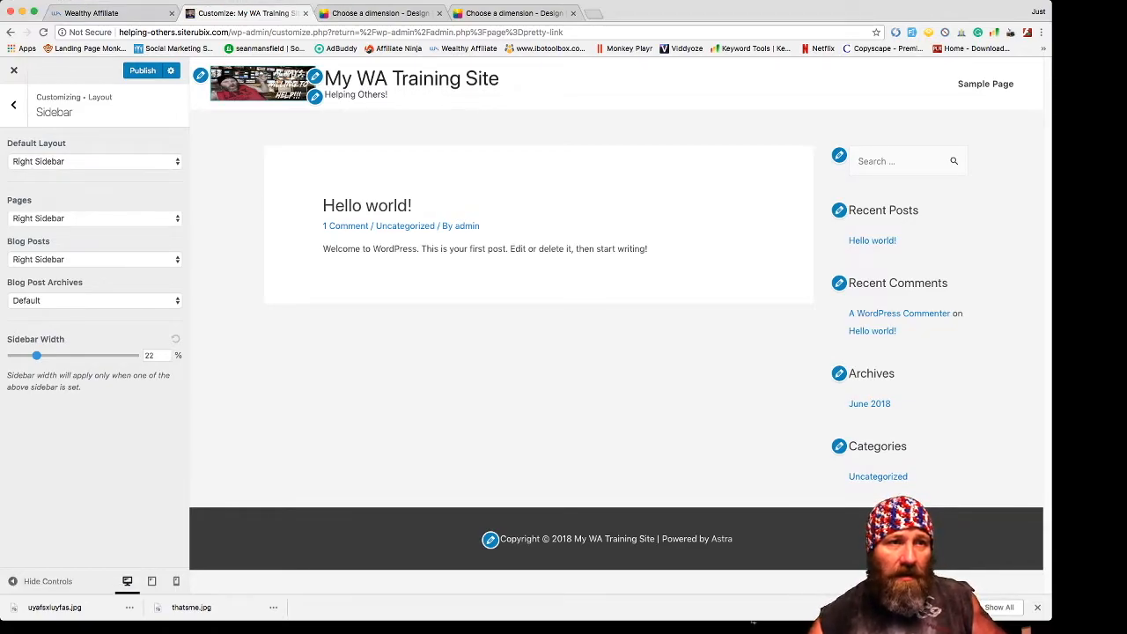
click(13, 105)
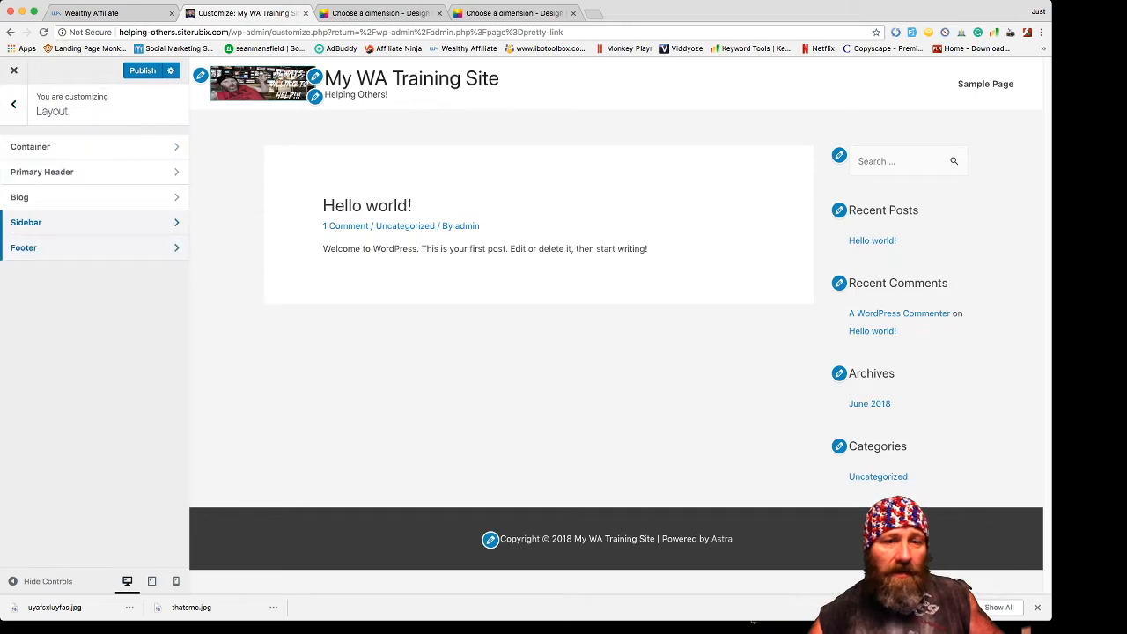
click(24, 247)
- Review the Footer Widgets and Footer Bar settings, selecting the copyright line in the preview
click(44, 146)
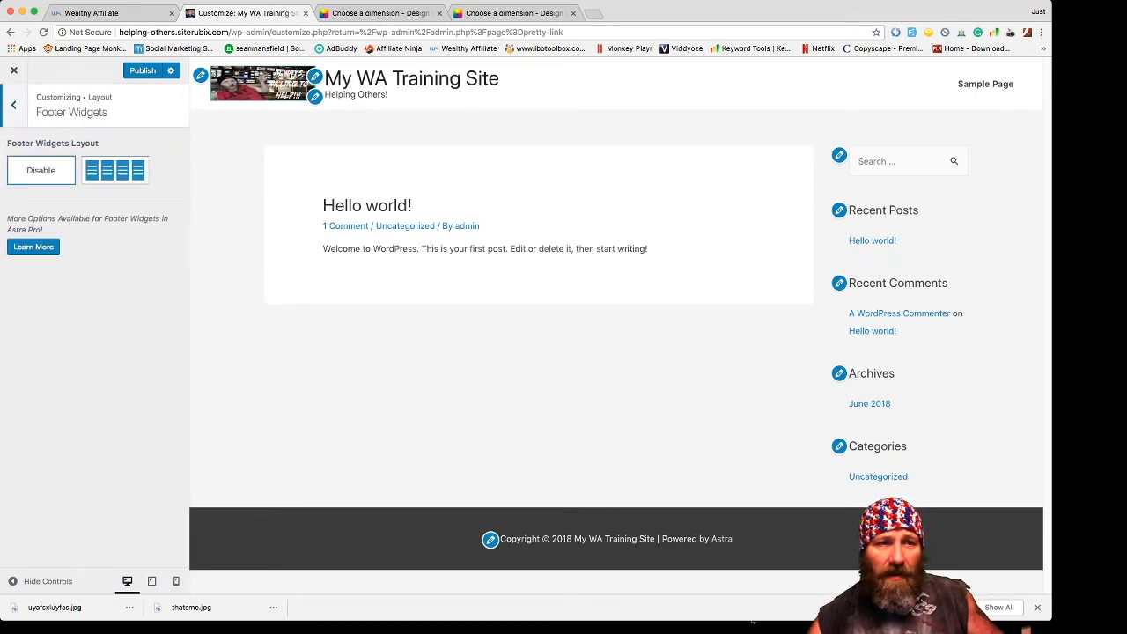
click(13, 105)
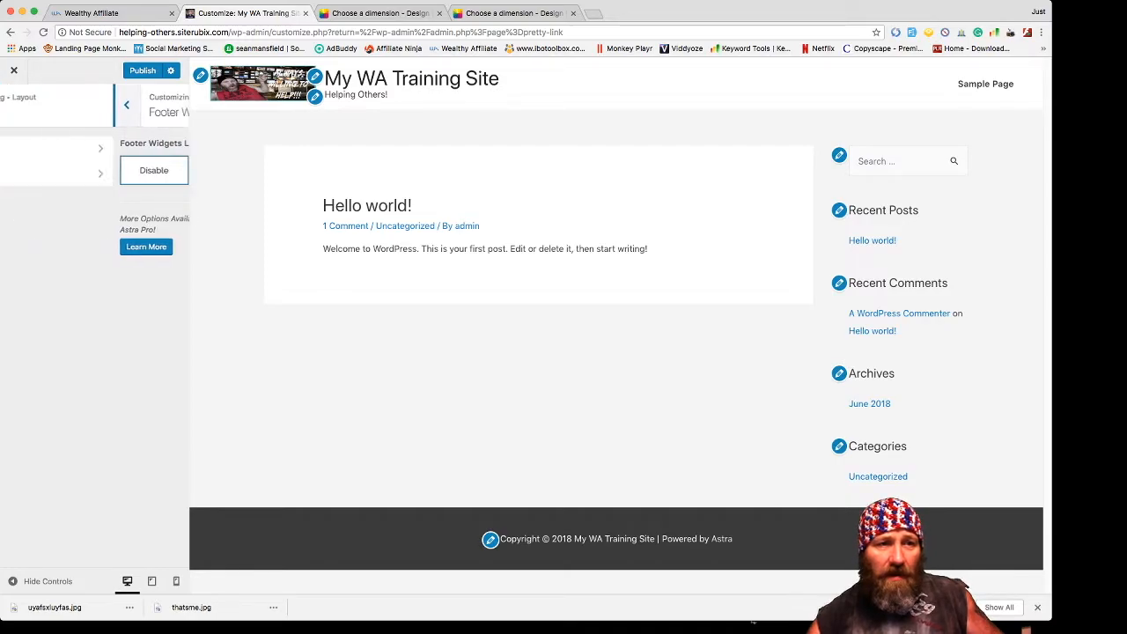
click(37, 174)
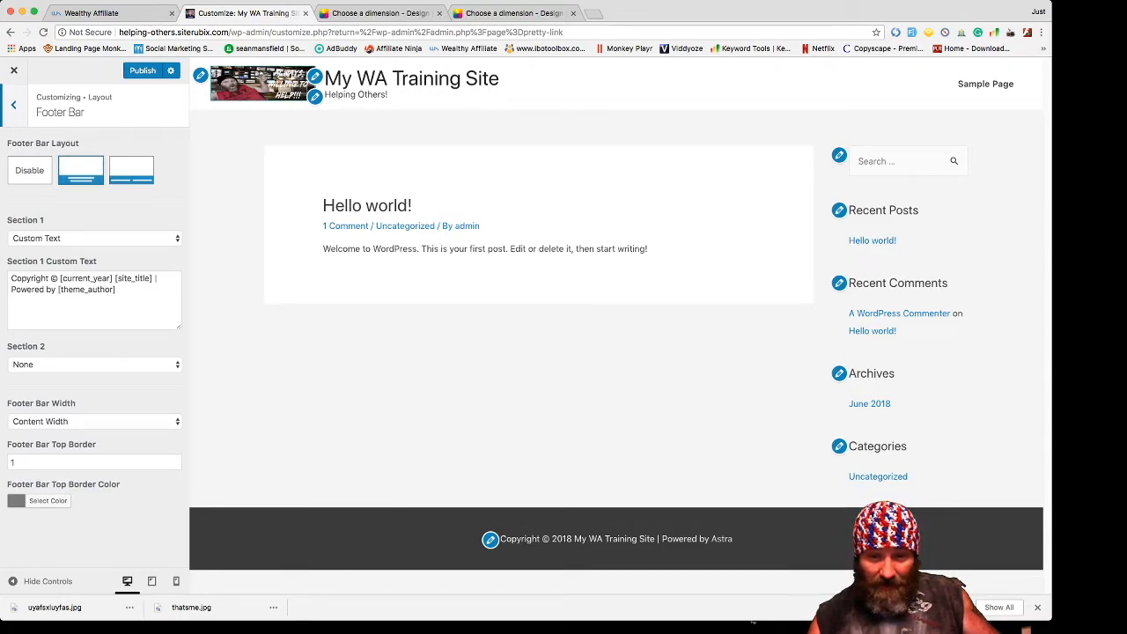
drag(662, 538, 732, 538)
drag(530, 538, 500, 538)
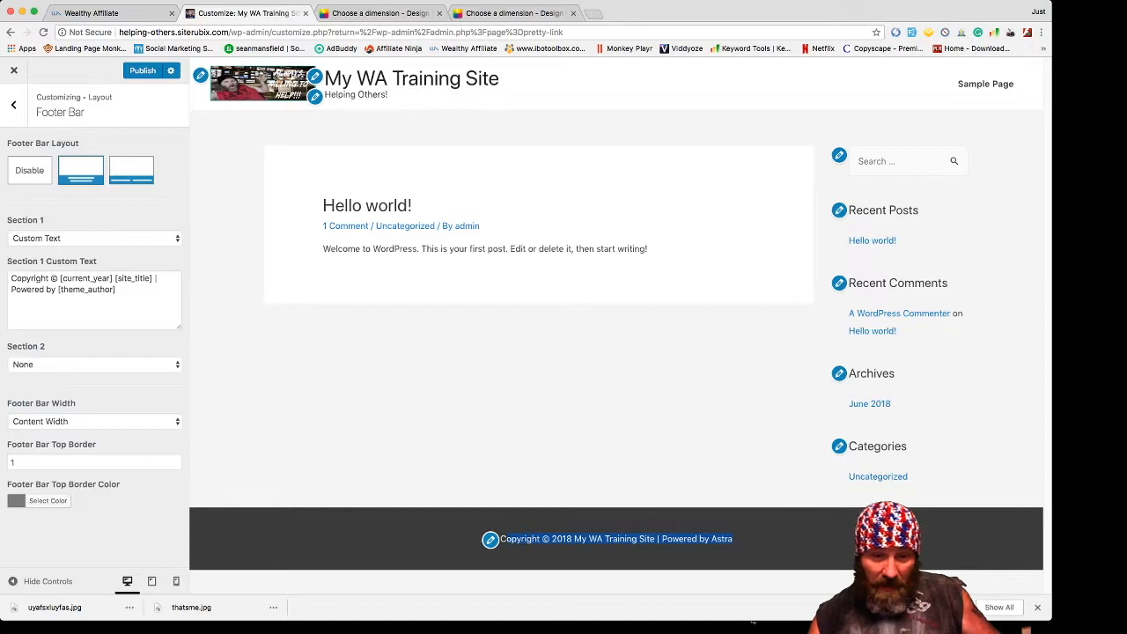
click(502, 540)
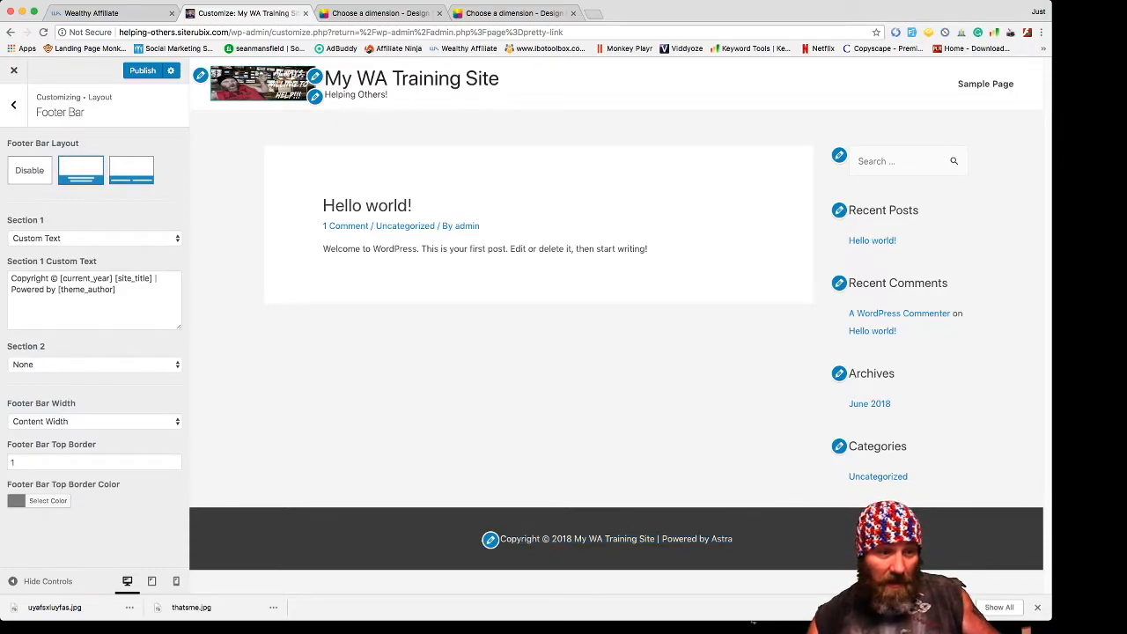
click(14, 104)
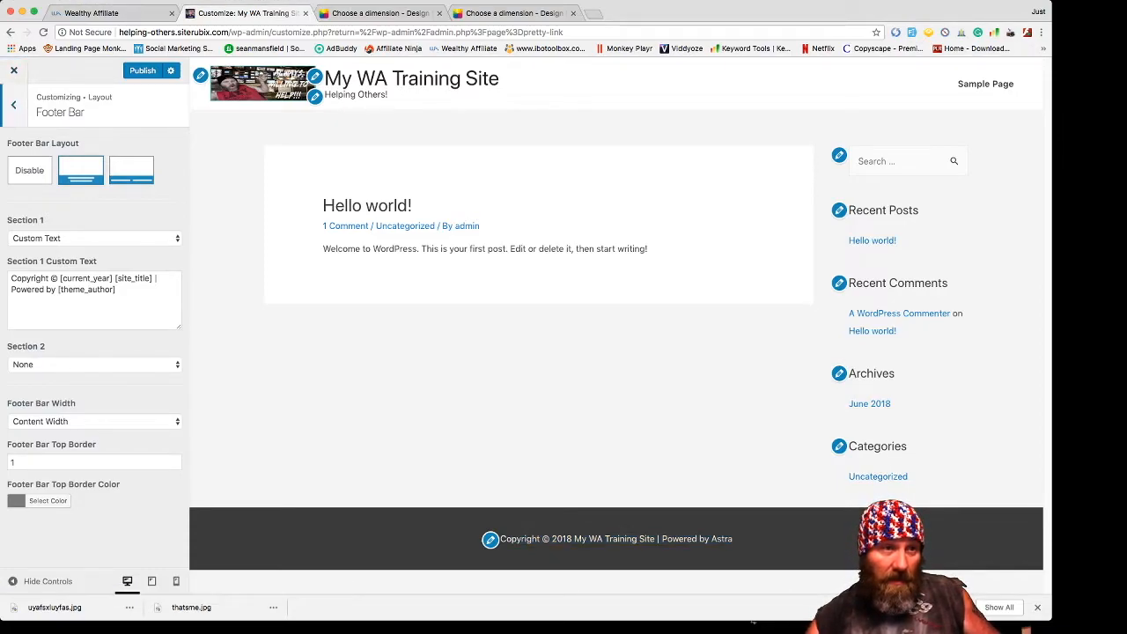
click(14, 103)
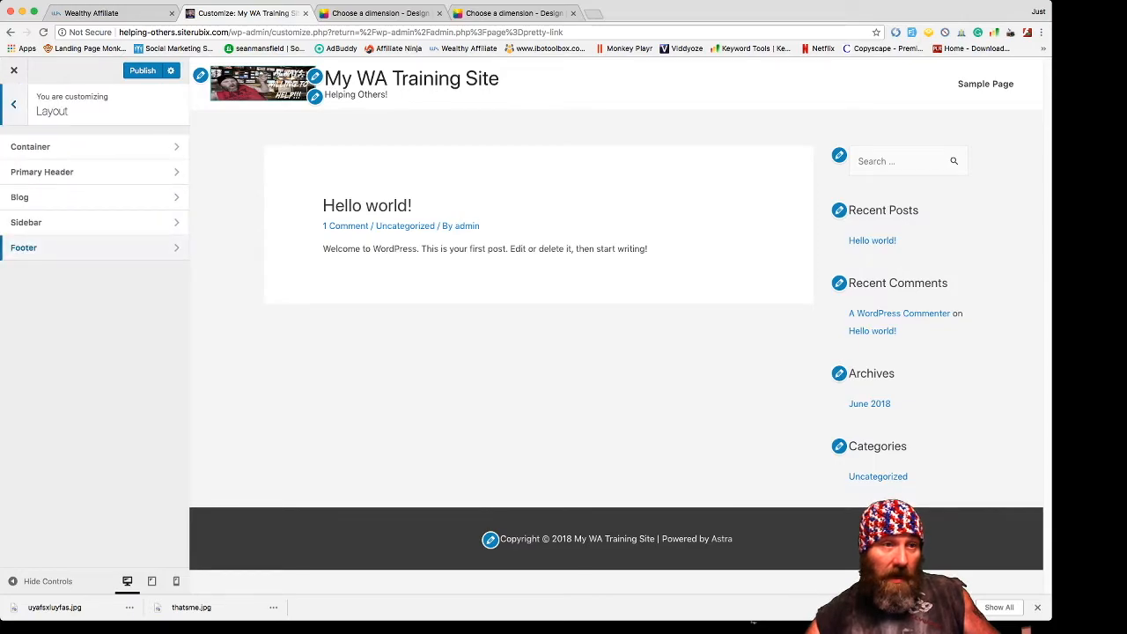
click(13, 104)
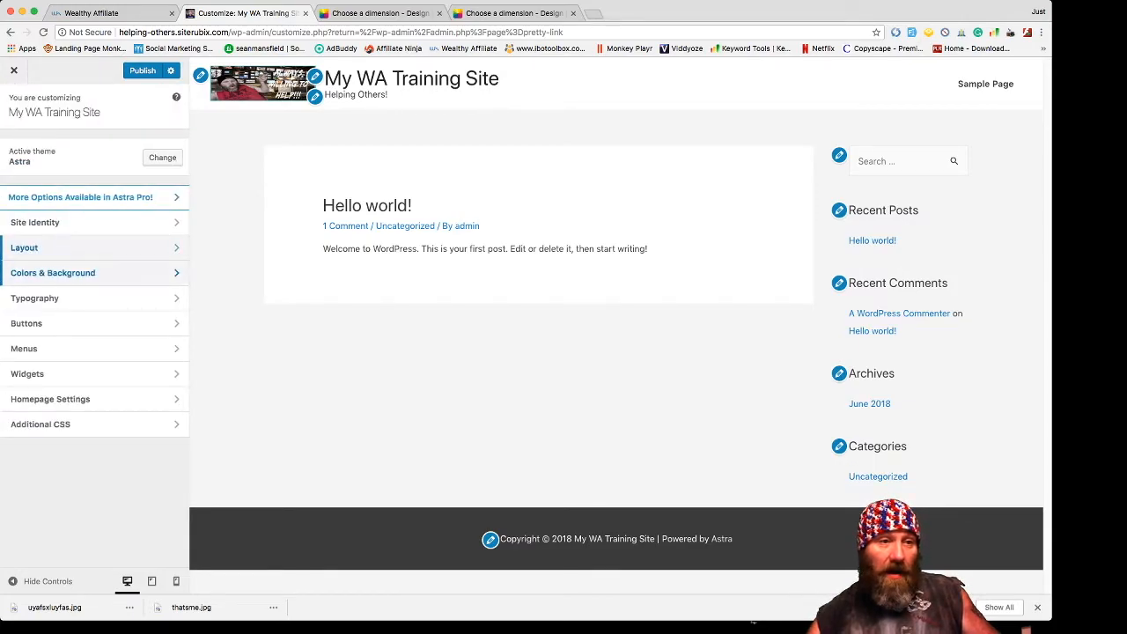
- Try blue and green page backgrounds, ending on pale grey-green #c3c9c3
click(53, 273)
click(53, 147)
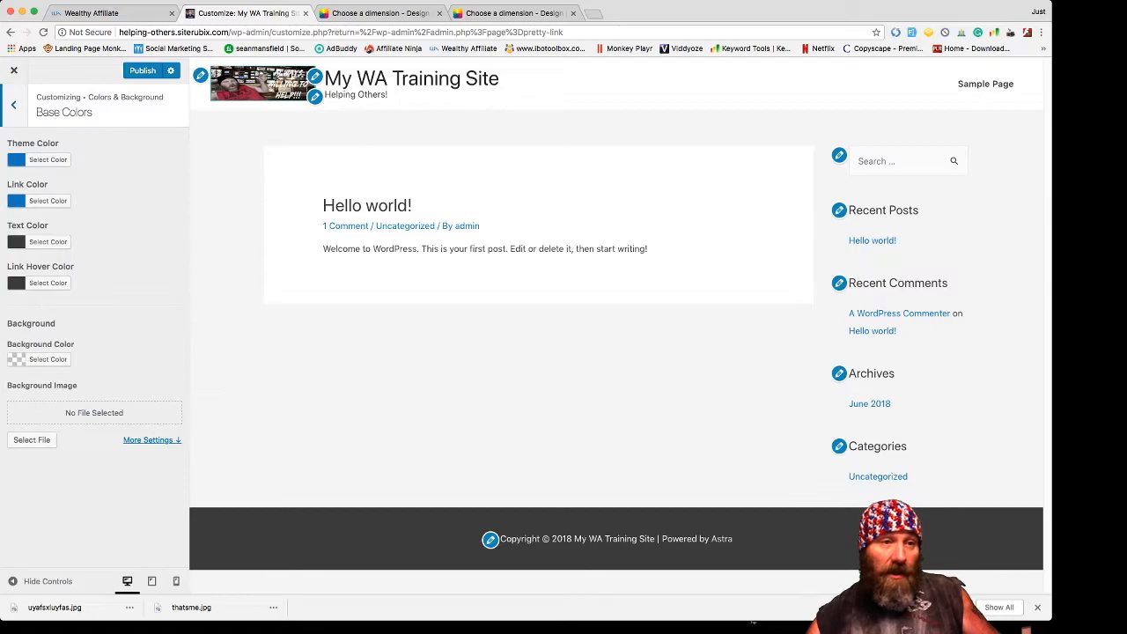
click(48, 359)
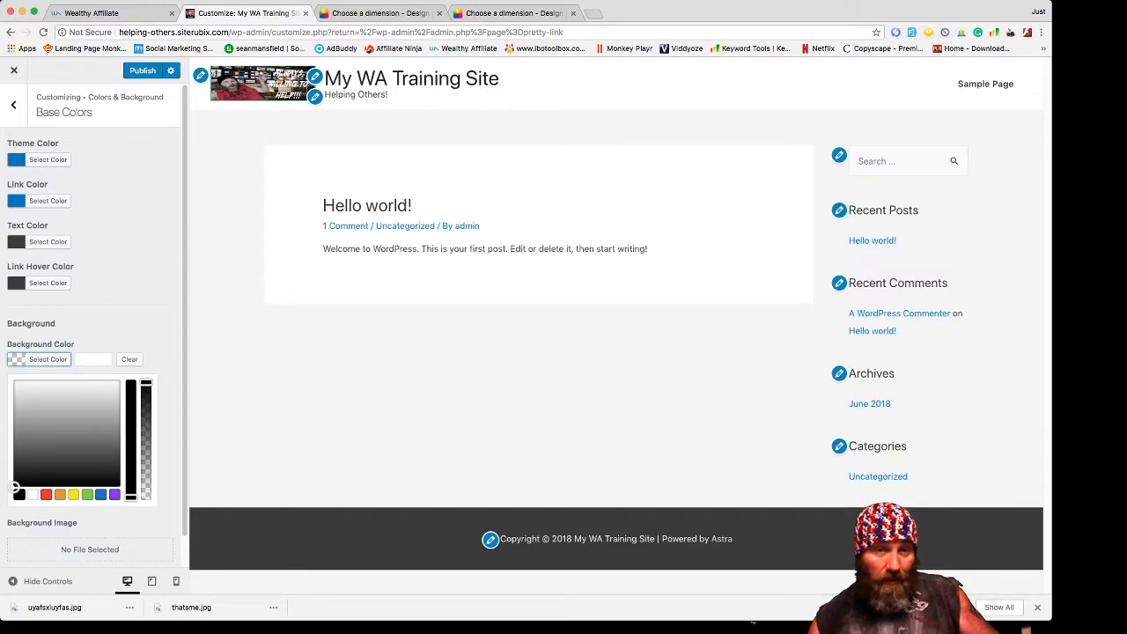
click(101, 494)
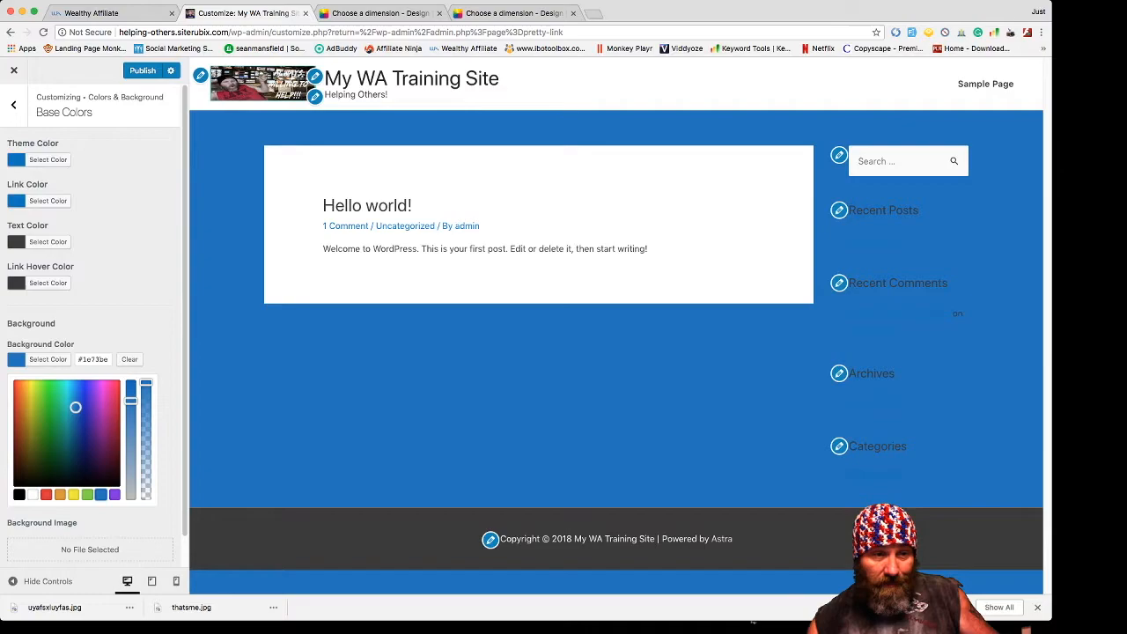
drag(75, 406, 106, 393)
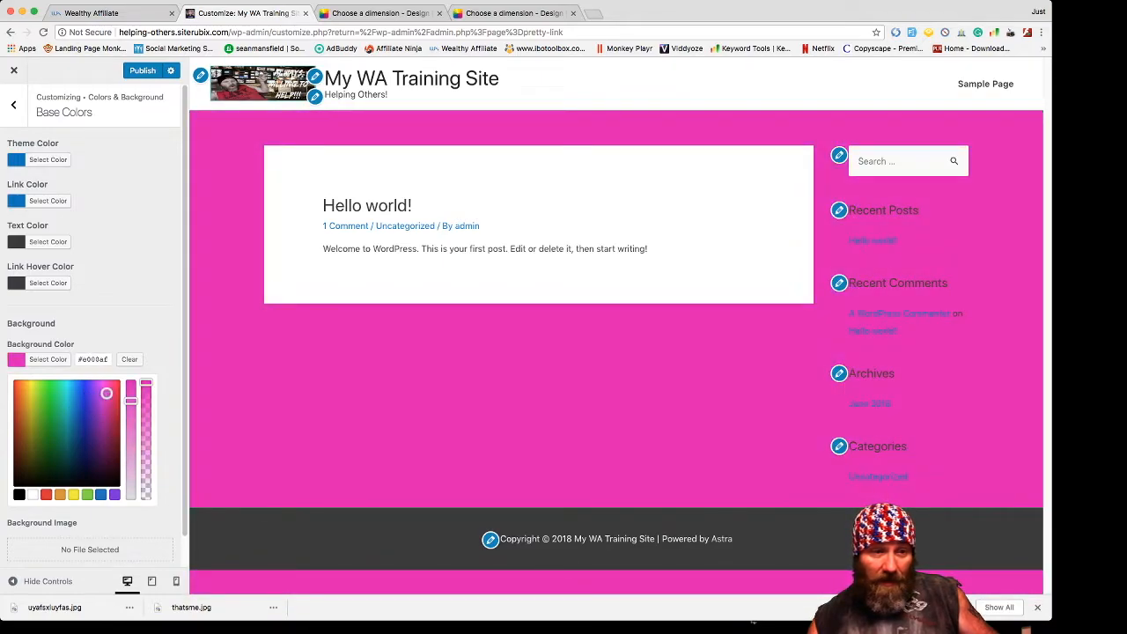
click(87, 495)
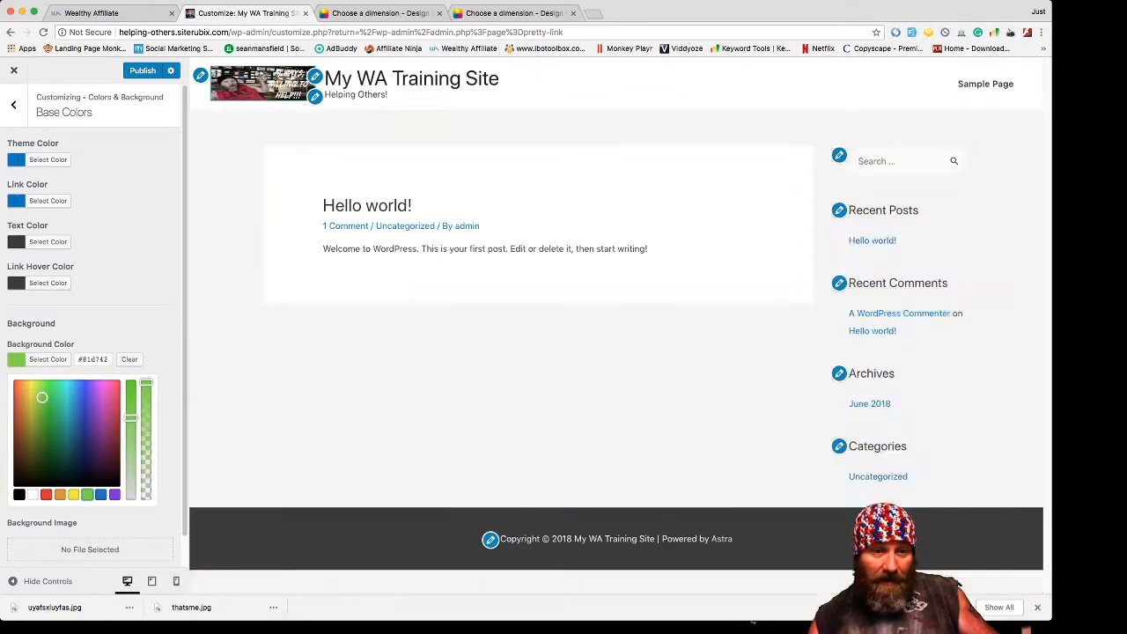
mouse_move(42, 398)
mouse_down()
mouse_move(47, 430)
mouse_move(50, 403)
mouse_up()
drag(130, 424, 130, 494)
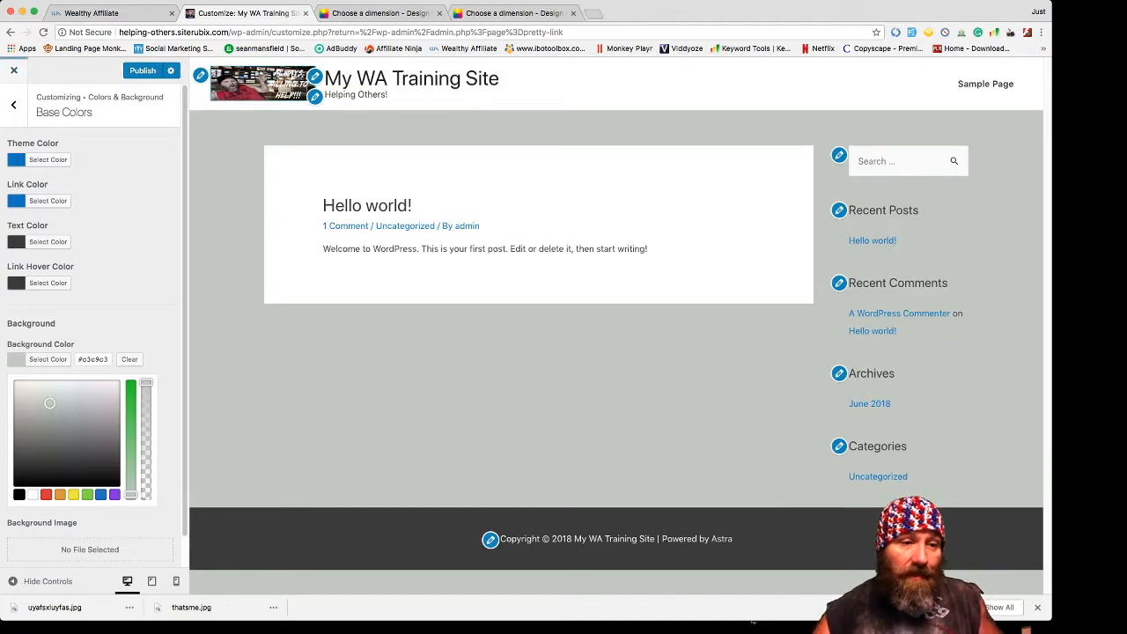
- Open and cancel the background image upload, then return to the Colors & Background list
scroll(94, 326, down, 1)
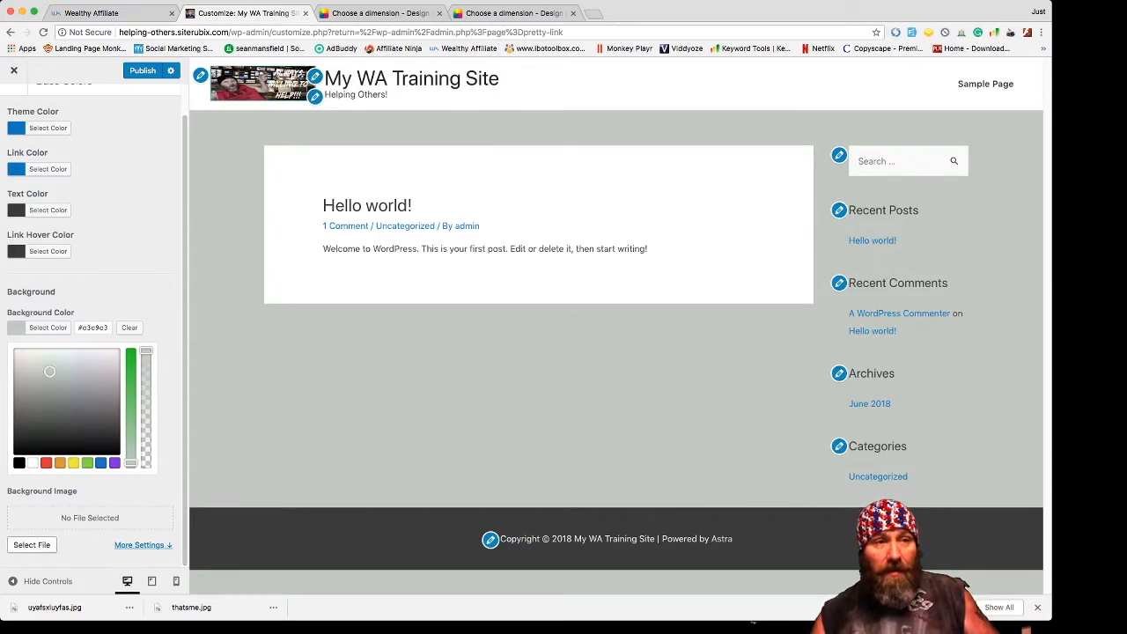
click(32, 545)
key(Escape)
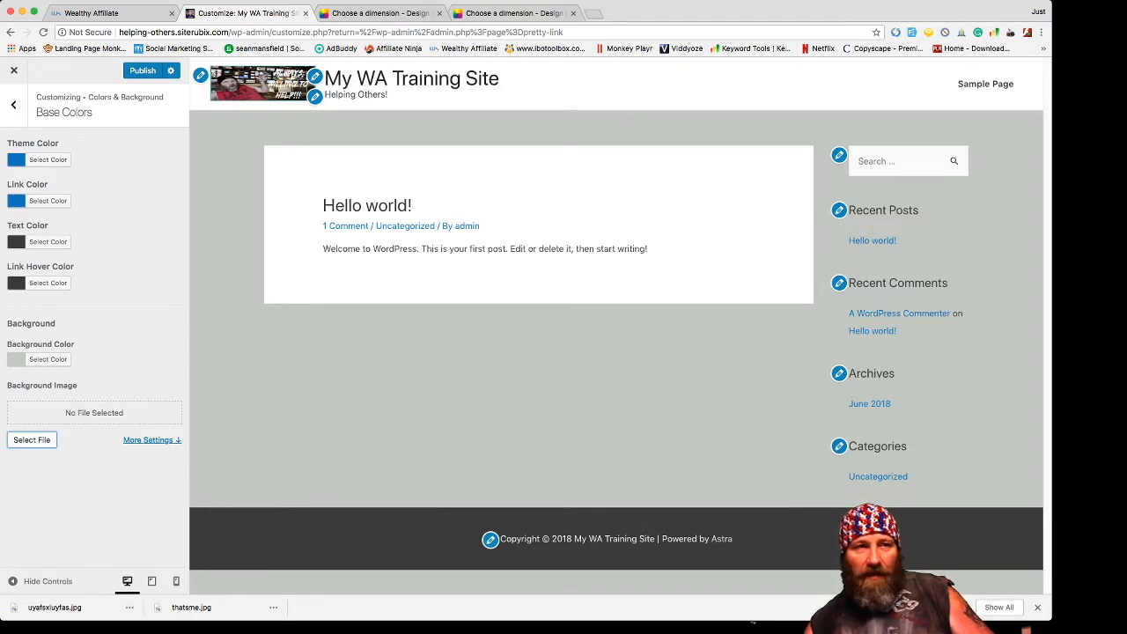
click(13, 104)
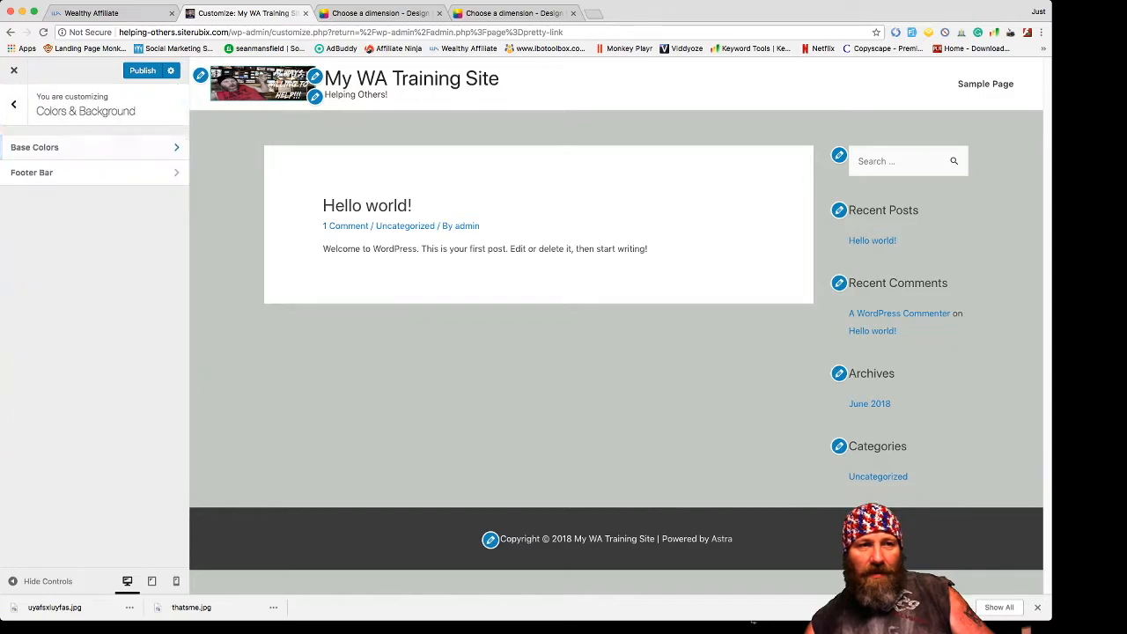
- Set the headings font family to Helvetica in the Base Typography settings
click(14, 104)
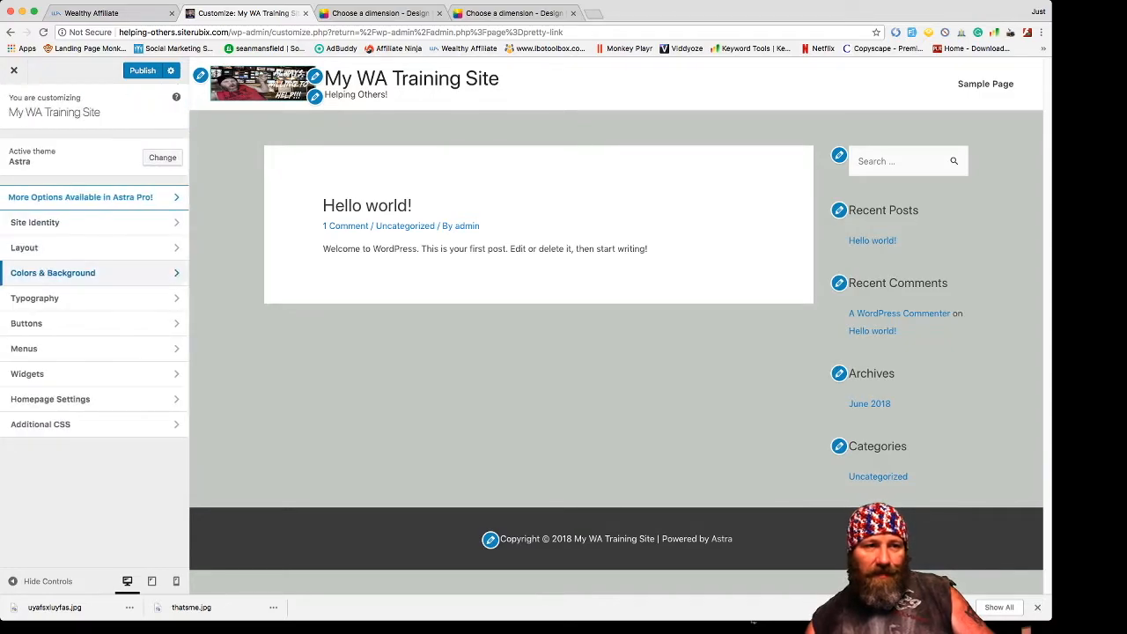
click(35, 298)
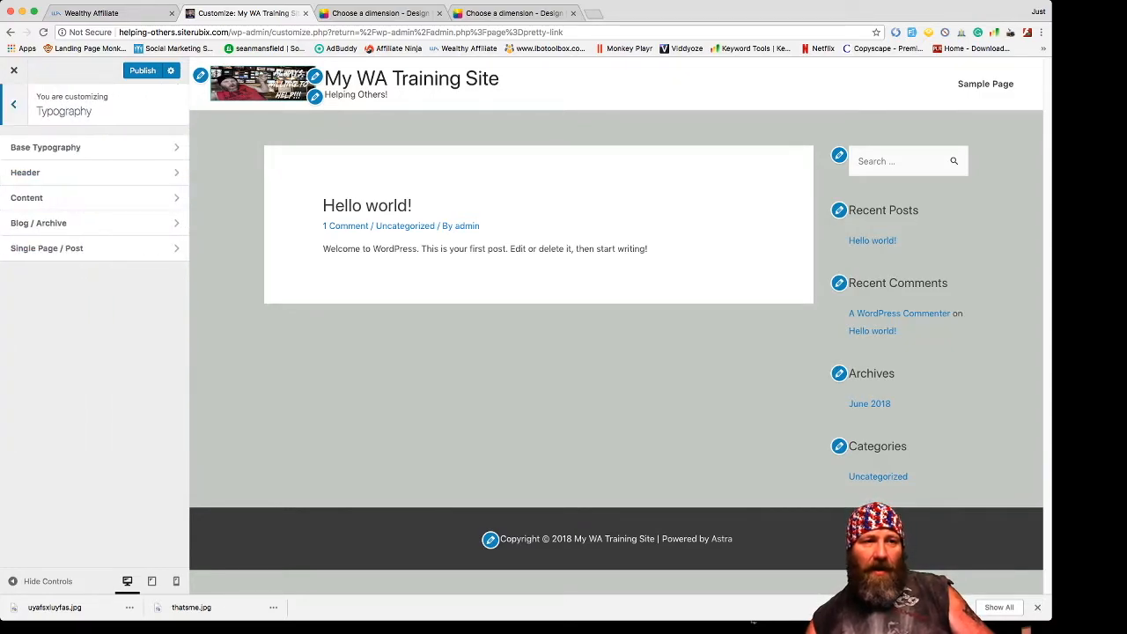
click(45, 147)
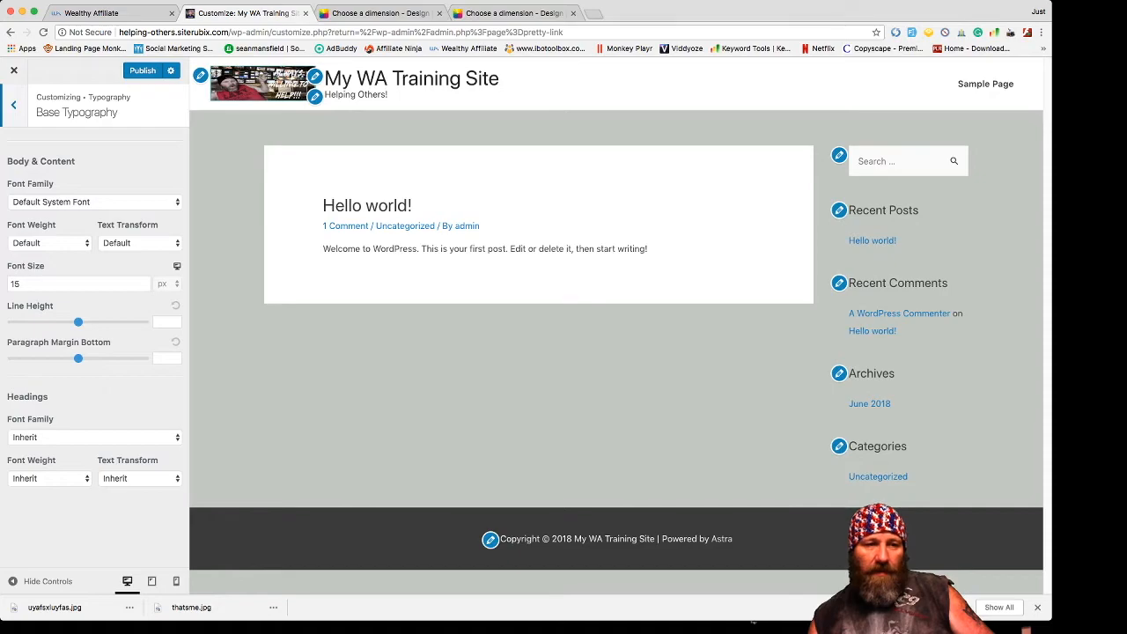
click(95, 438)
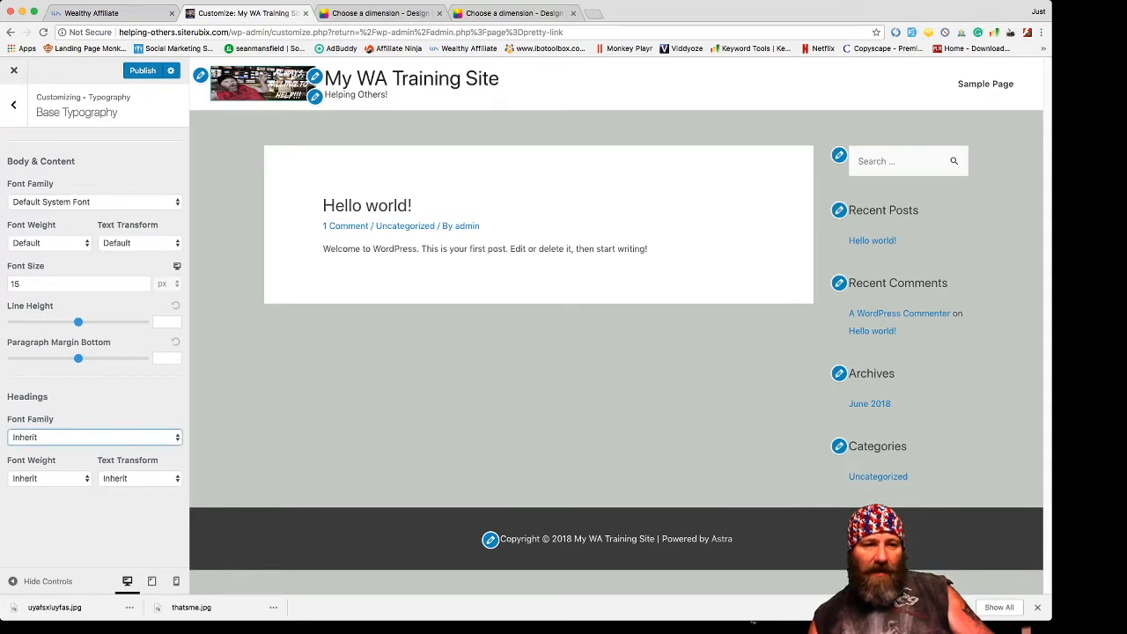
click(94, 438)
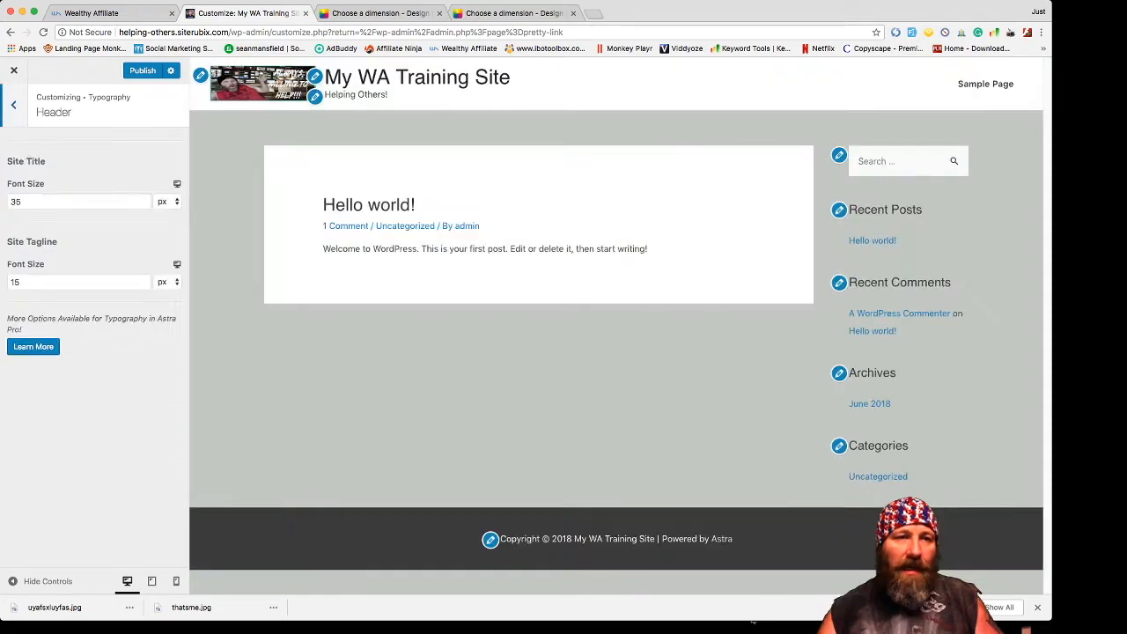
- Review the heading font size and the single page and post title typography settings
click(14, 104)
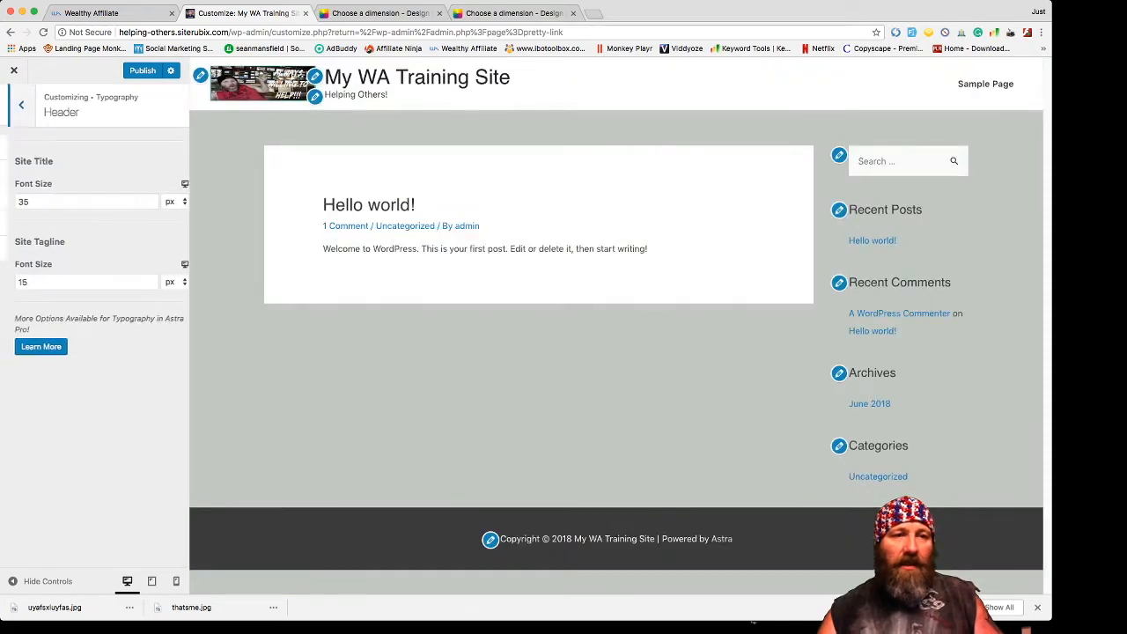
click(26, 198)
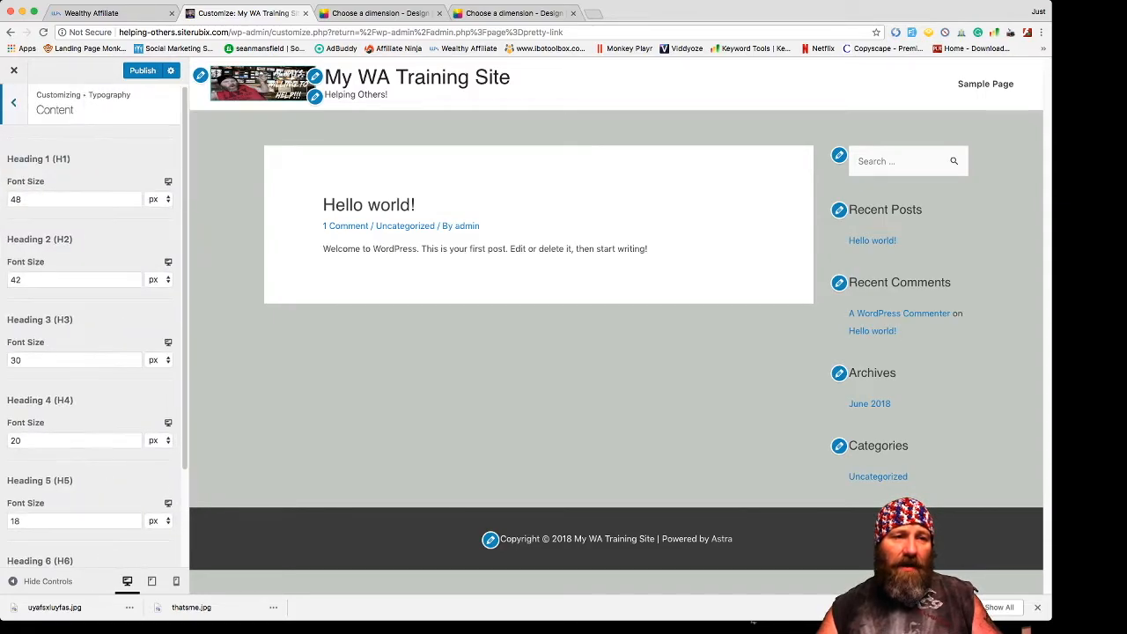
scroll(94, 326, down, 3)
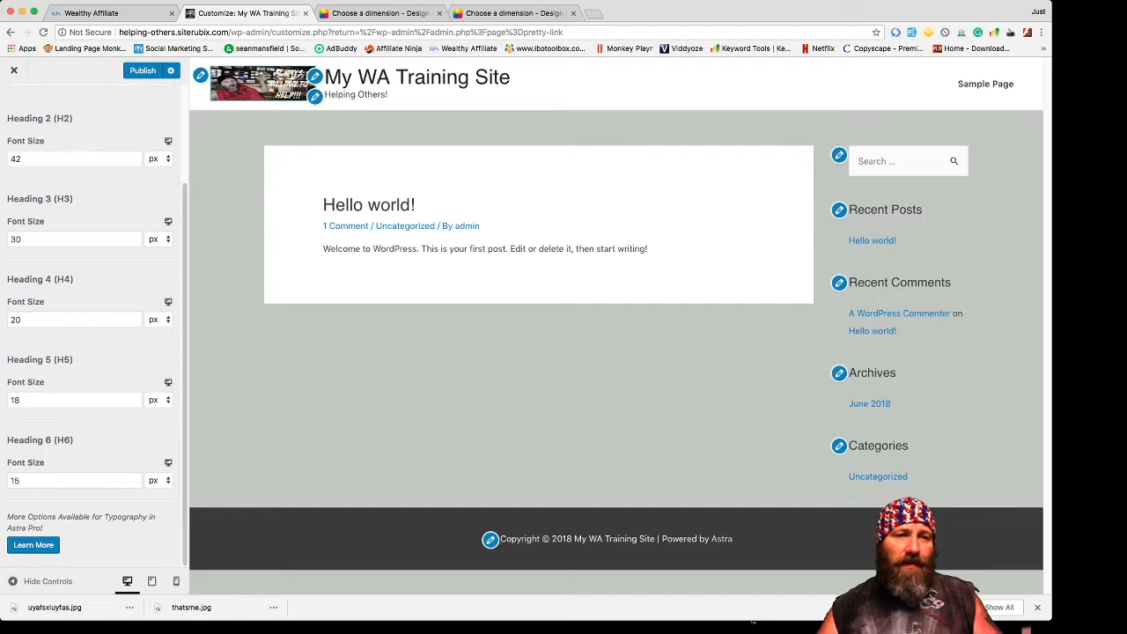
scroll(95, 326, up, 3)
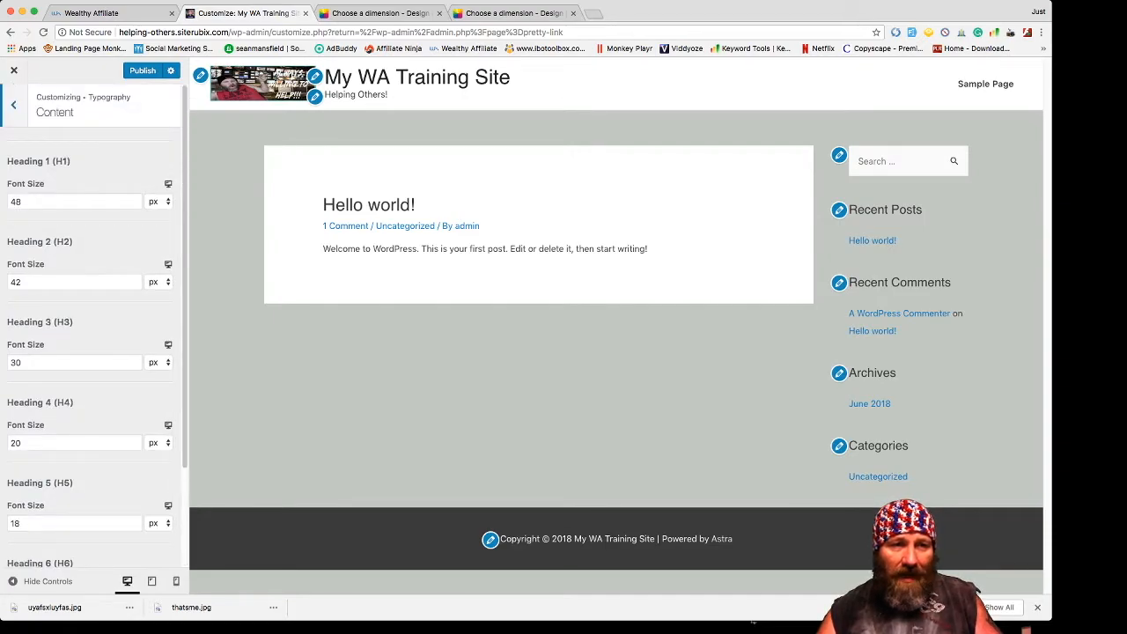
scroll(132, 401, down, 3)
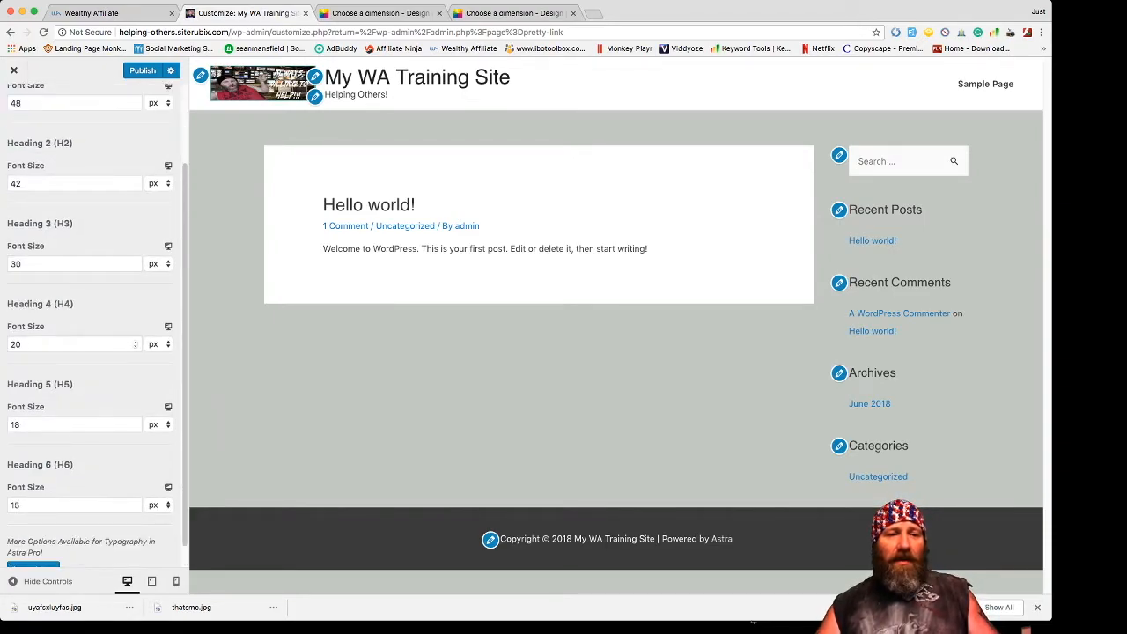
scroll(132, 401, up, 5)
click(13, 104)
click(39, 247)
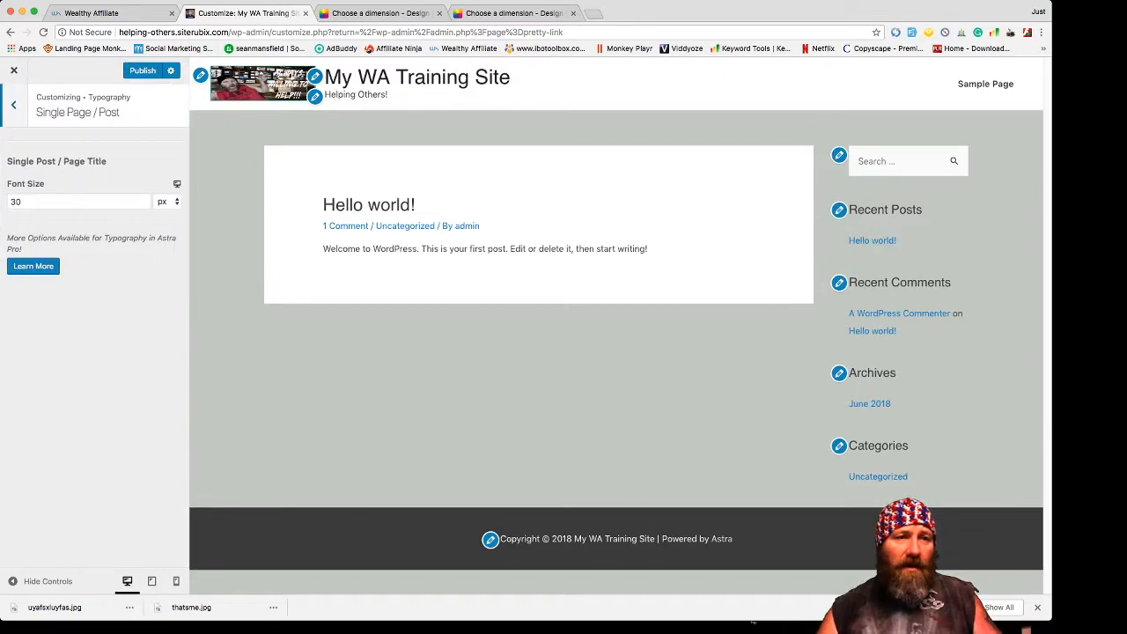
click(13, 105)
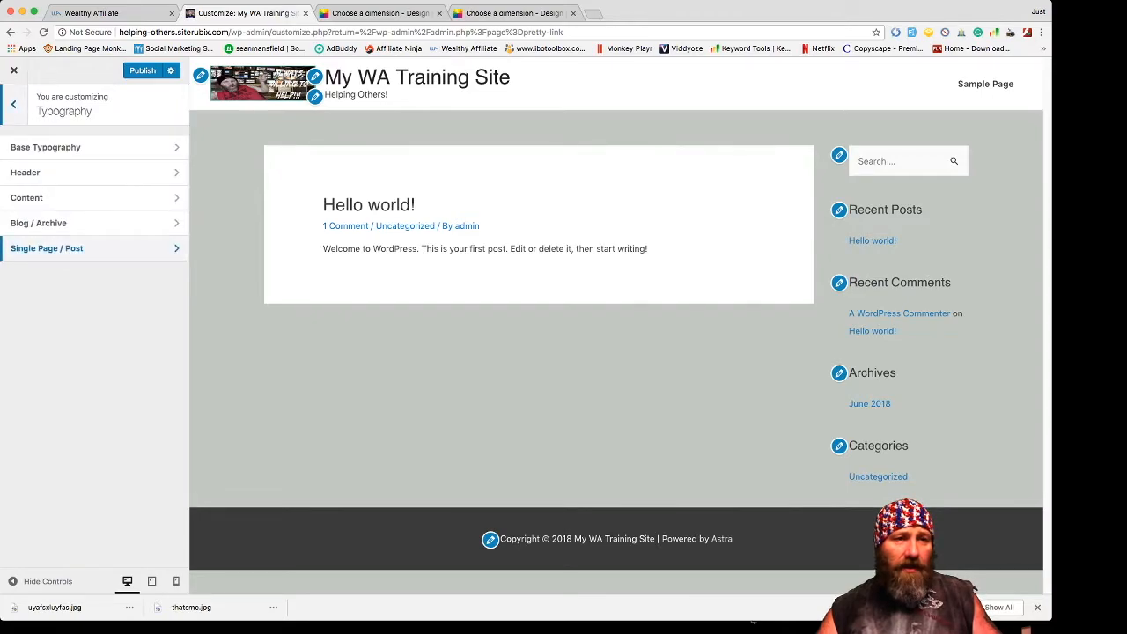
click(13, 104)
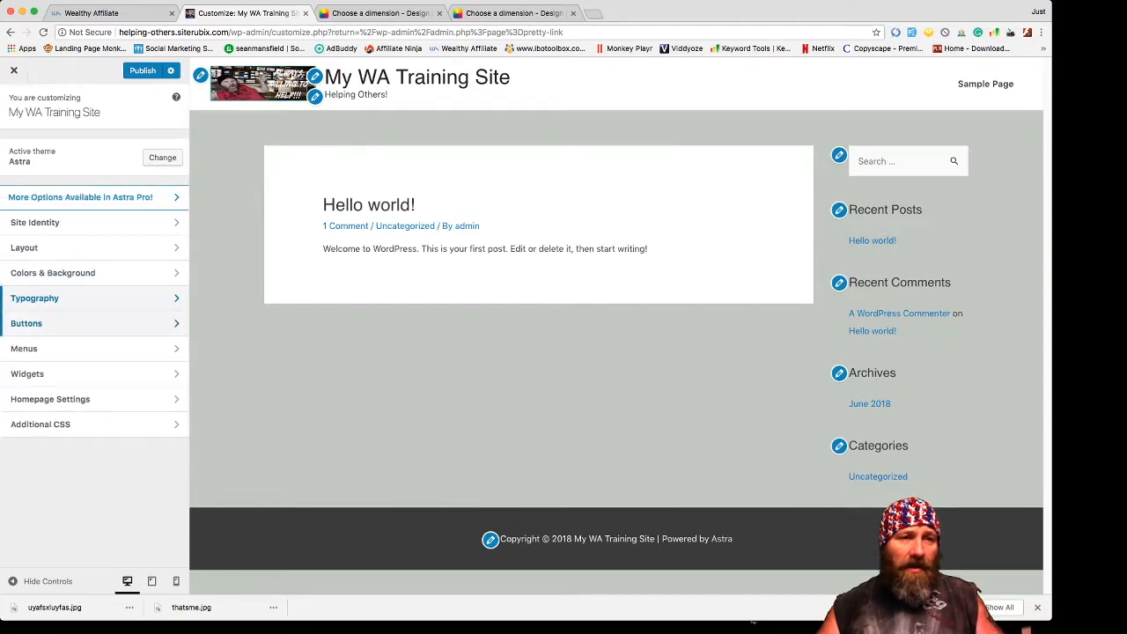
- Check the Button Text Color picker under Buttons, then move on to Menus
click(35, 324)
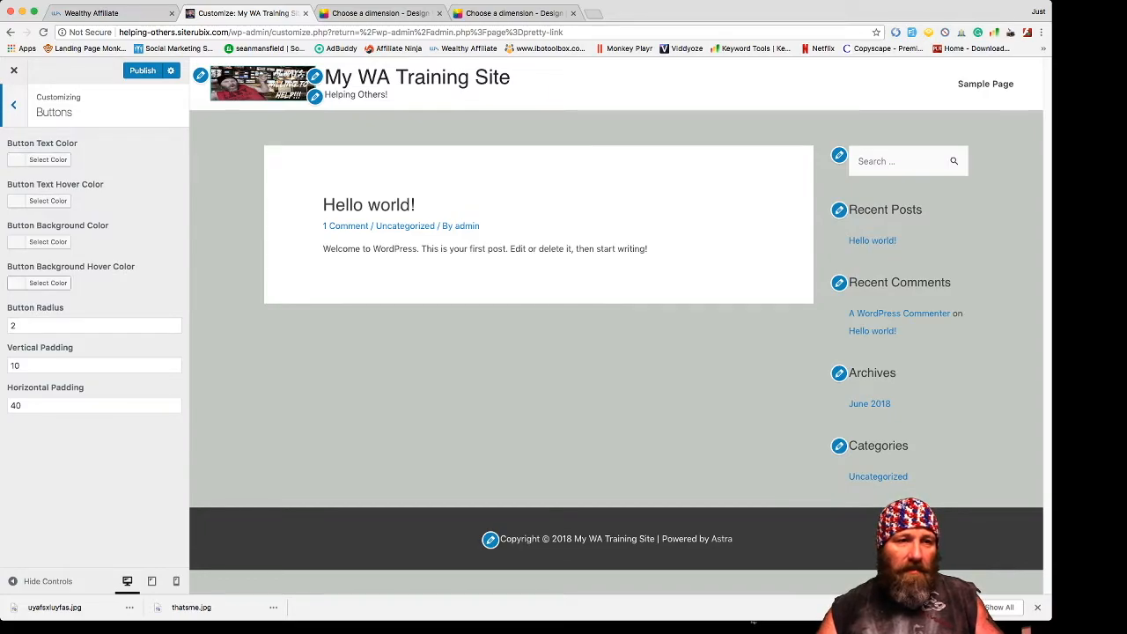
click(47, 159)
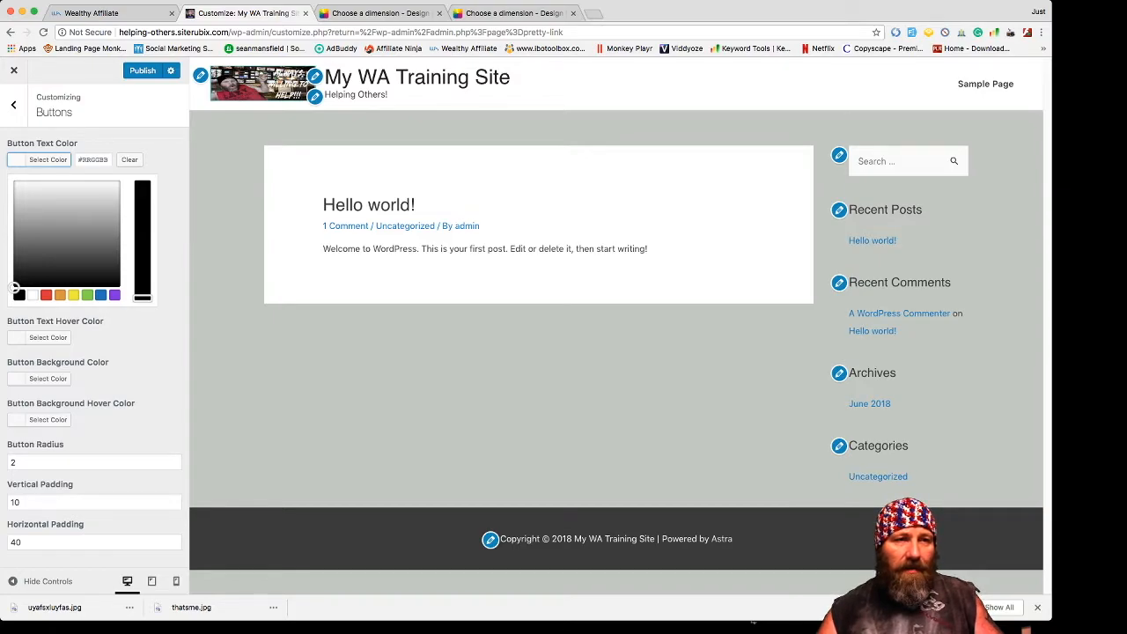
click(13, 104)
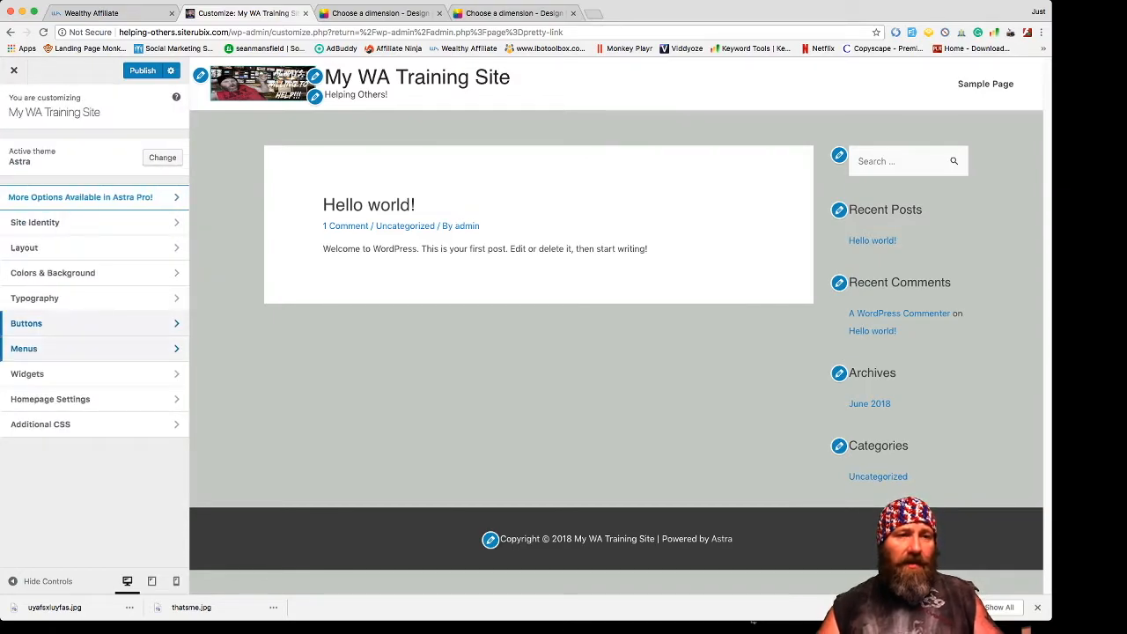
click(52, 349)
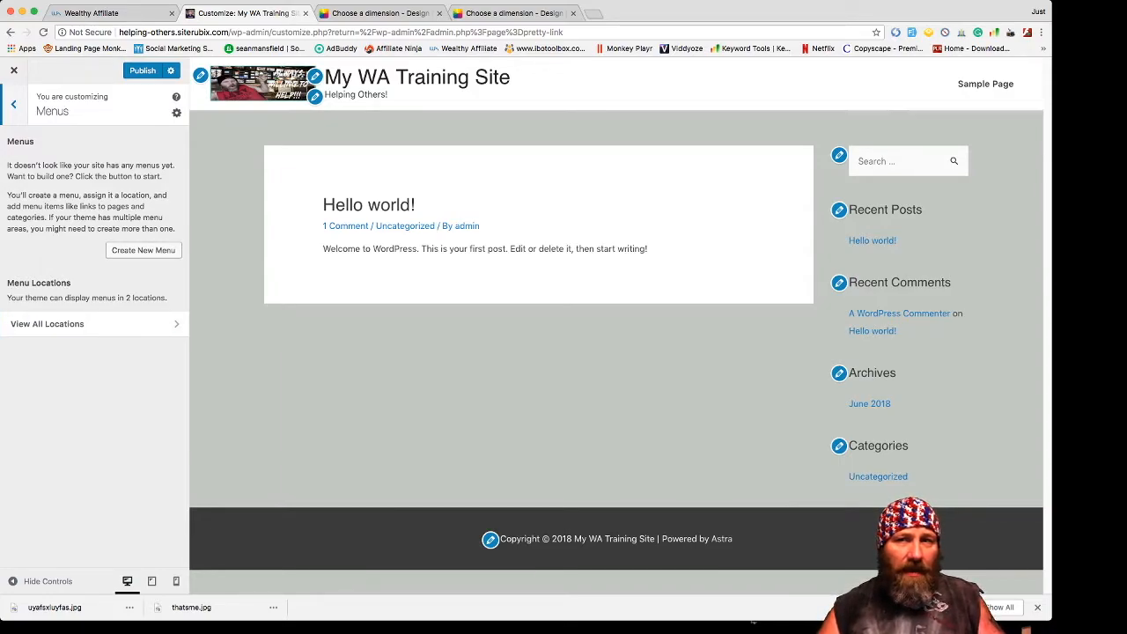
- Create a new menu named Training assigned to the Primary Menu location
click(143, 250)
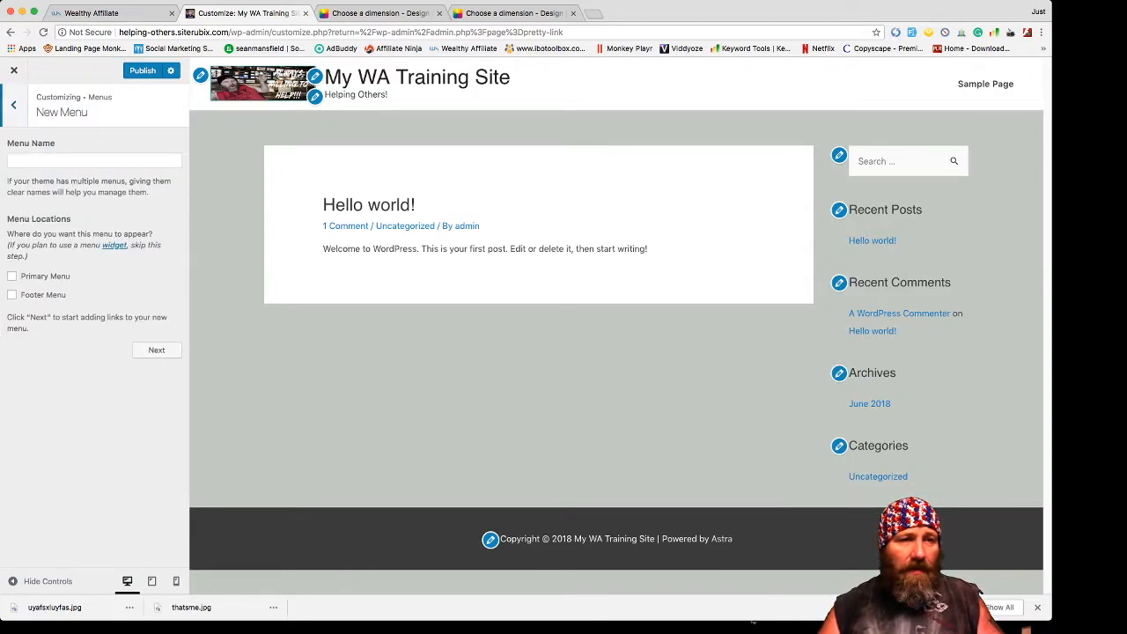
click(11, 276)
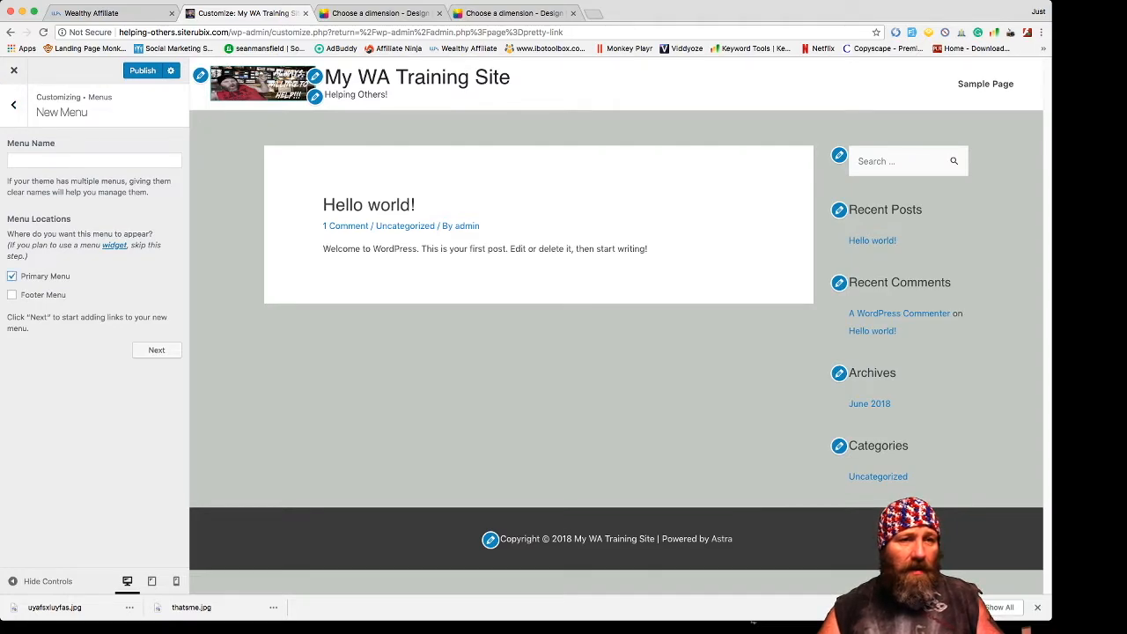
click(94, 160)
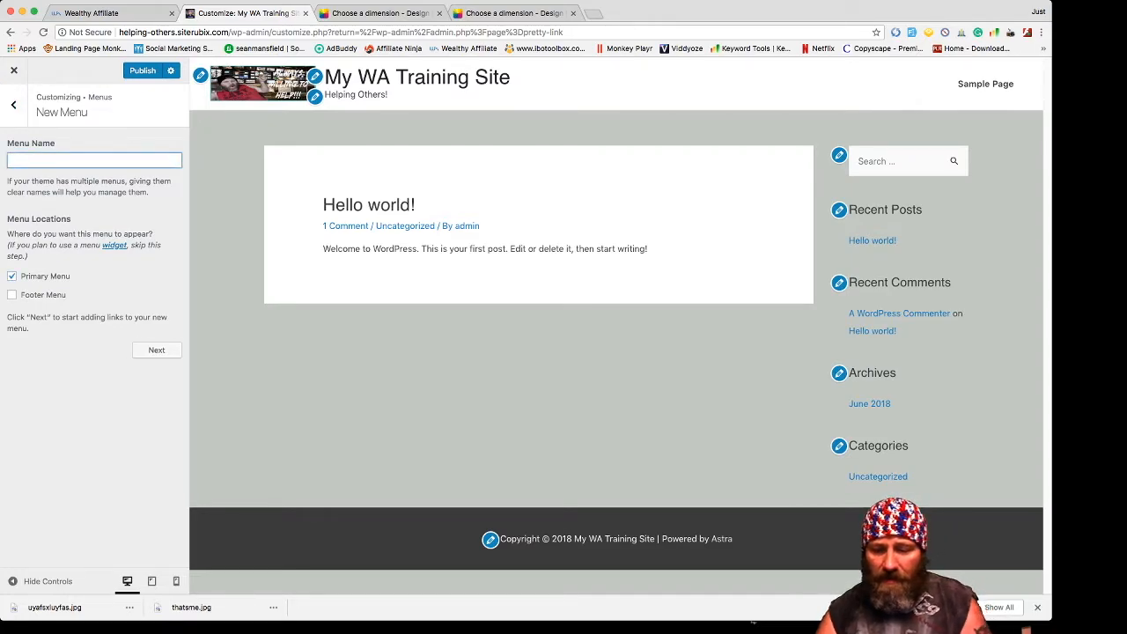
text(My Tarin ing)
key(BackSpace)
key(BackSpace)
key(BackSpace)
key(BackSpace)
key(BackSpace)
key(BackSpace)
key(BackSpace)
key(BackSpace)
key(BackSpace)
key(BackSpace)
key(BackSpace)
key(BackSpace)
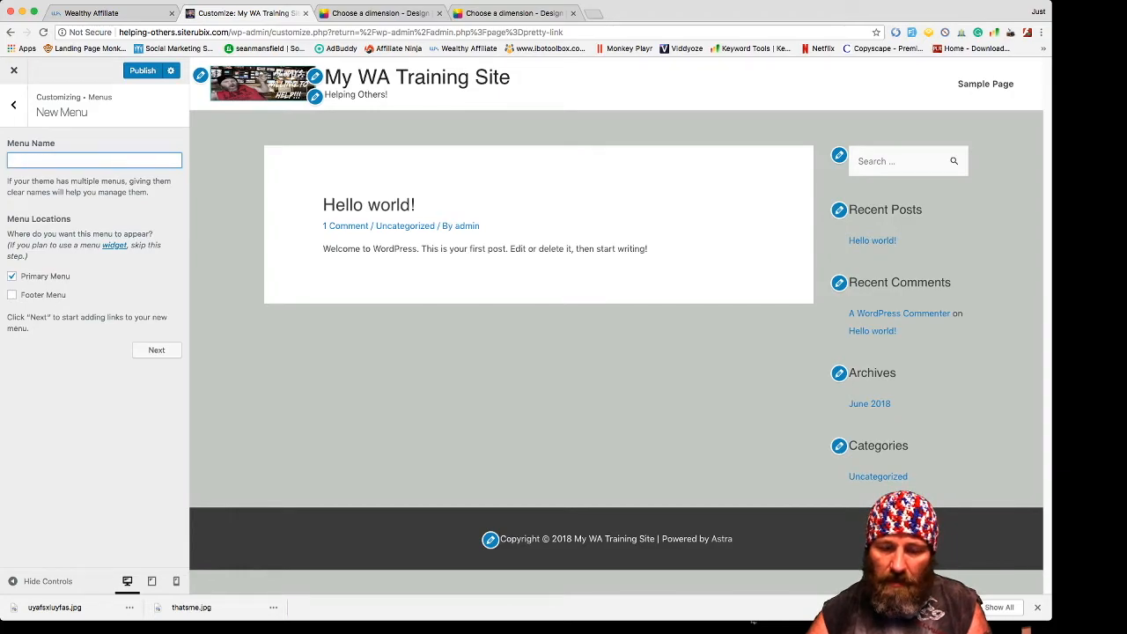
text(Trining)
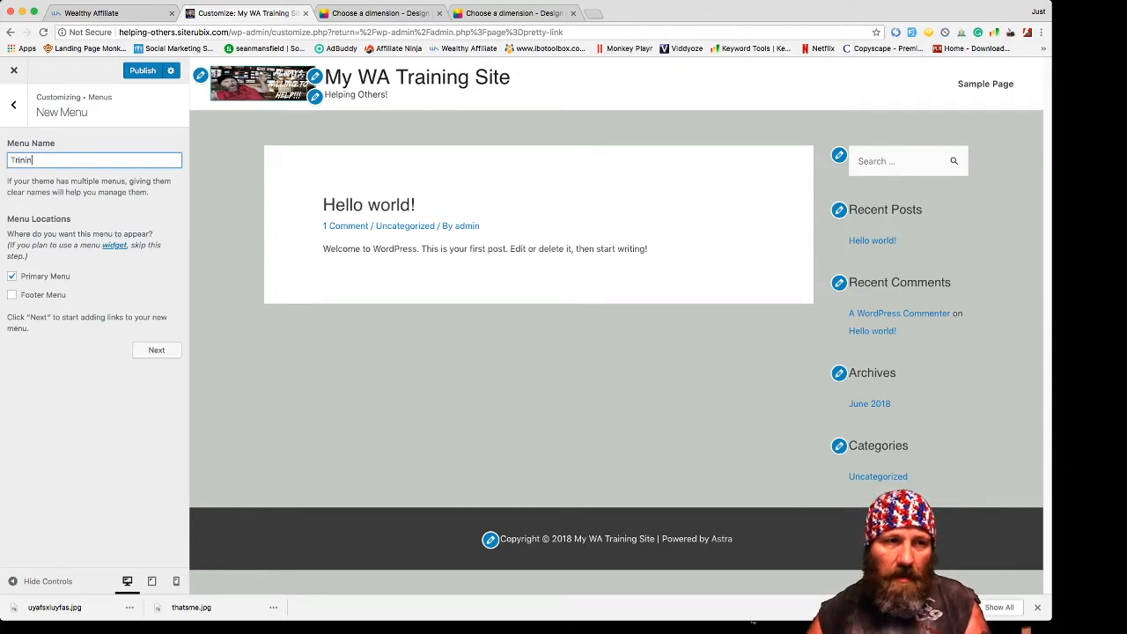
key(BackSpace)
key(BackSpace)
key(BackSpace)
key(BackSpace)
key(BackSpace)
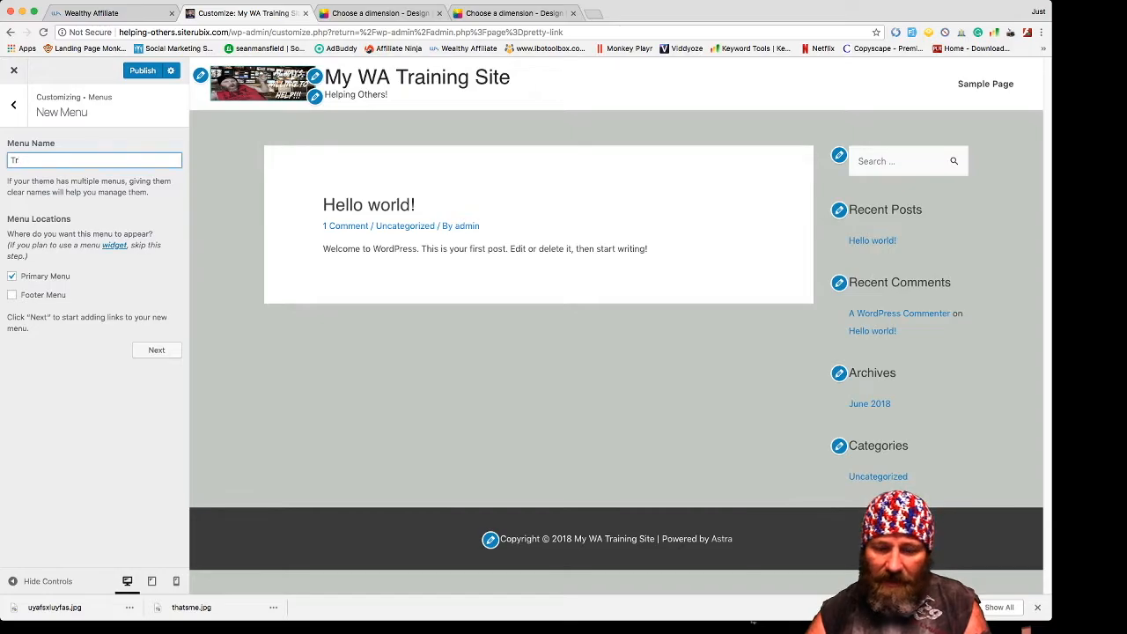
text(aining)
key(Return)
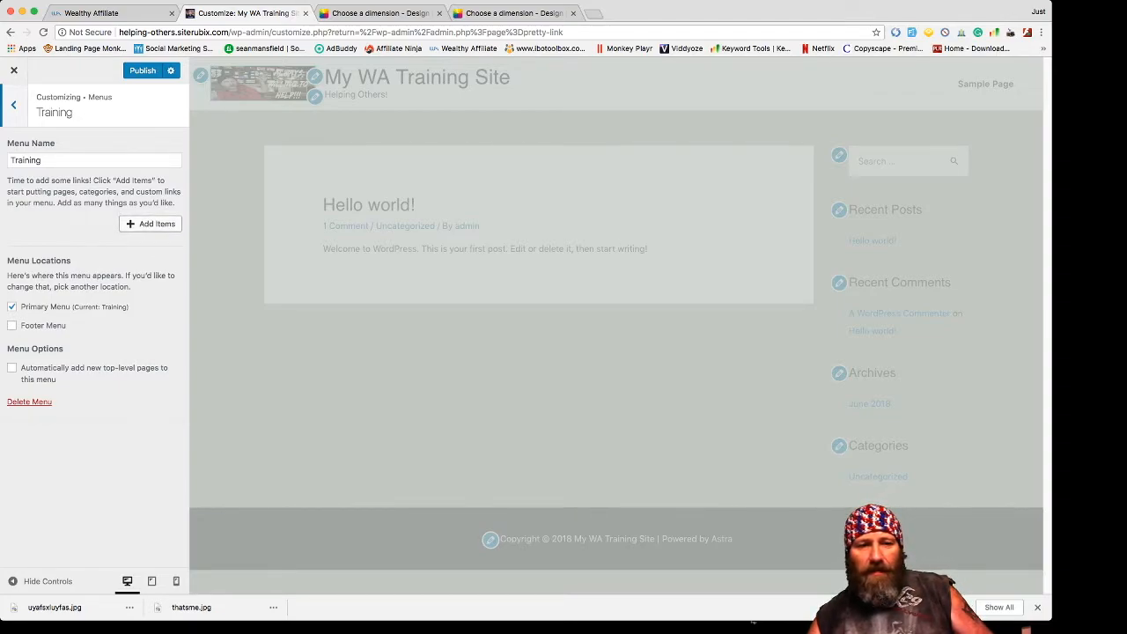
- Add a custom link with the pasted URL and link text 'Wealthy Affiliate' to the menu
click(151, 224)
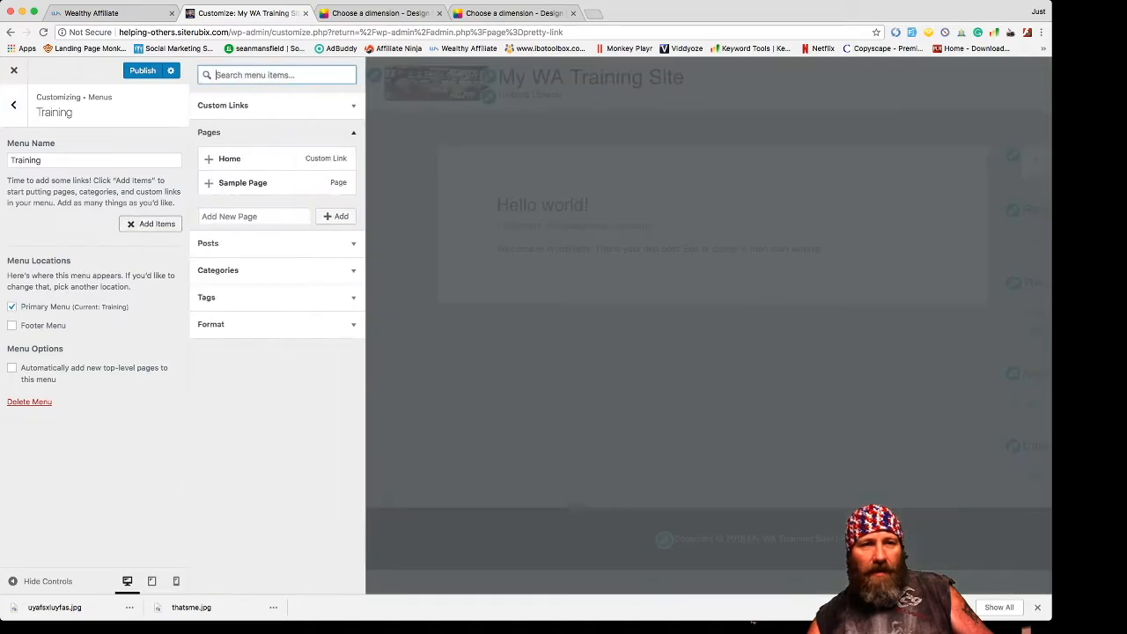
click(255, 106)
triple_click(277, 129)
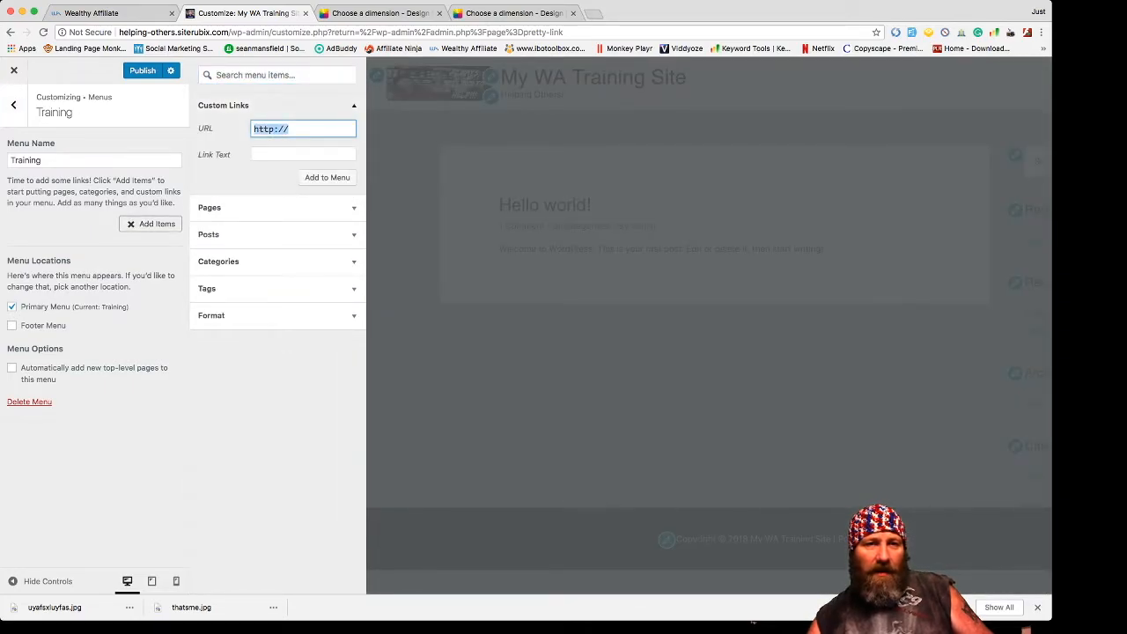
key(super+v)
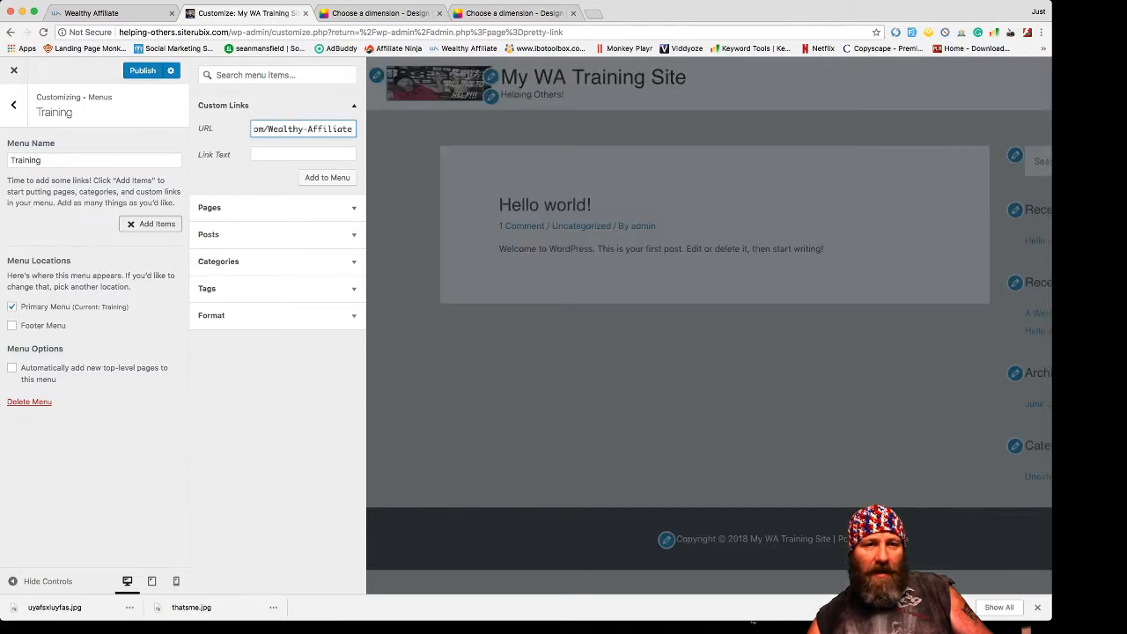
key(Tab)
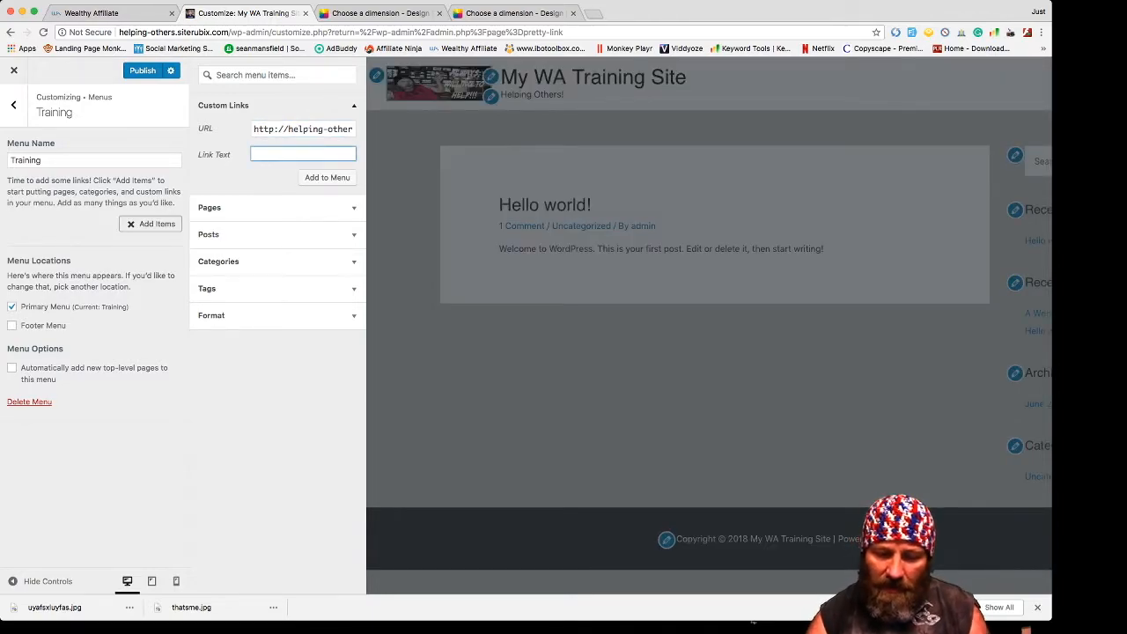
text(Wealth)
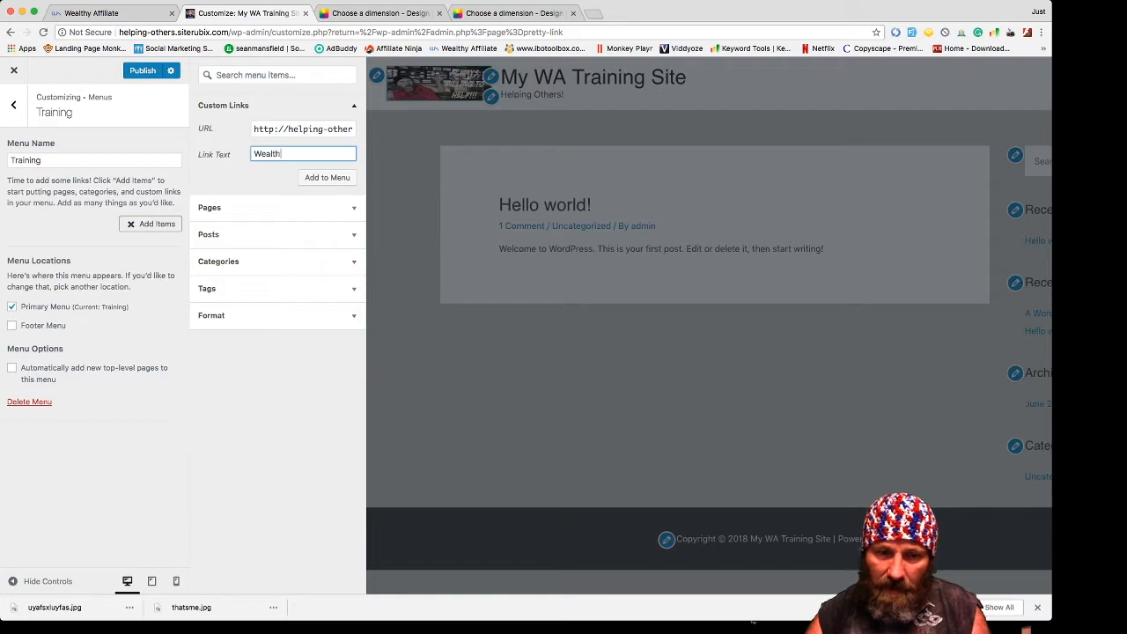
text(y aff)
text(iliate)
key(BackSpace)
key(BackSpace)
key(BackSpace)
key(BackSpace)
key(BackSpace)
key(BackSpace)
key(BackSpace)
key(BackSpace)
key(BackSpace)
text(Affili)
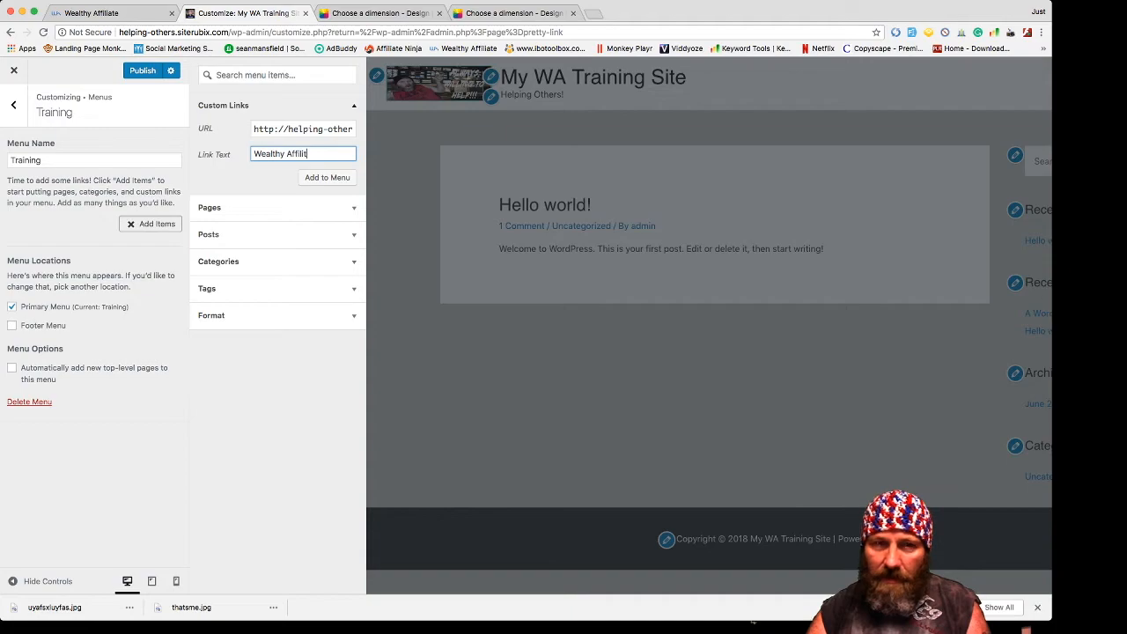
text(ate)
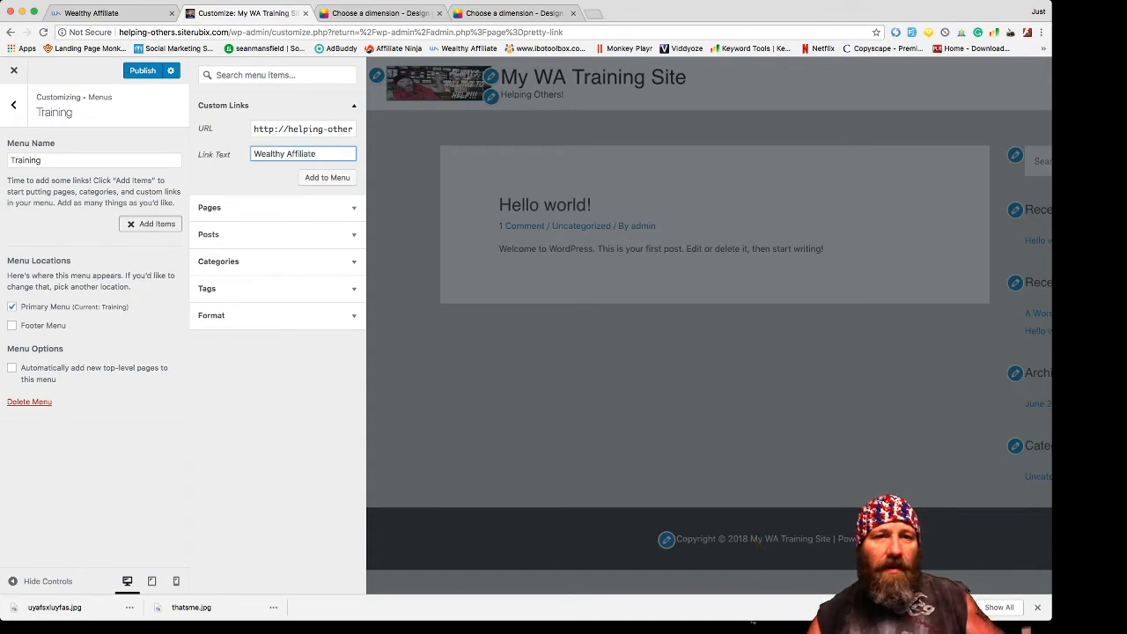
key(Return)
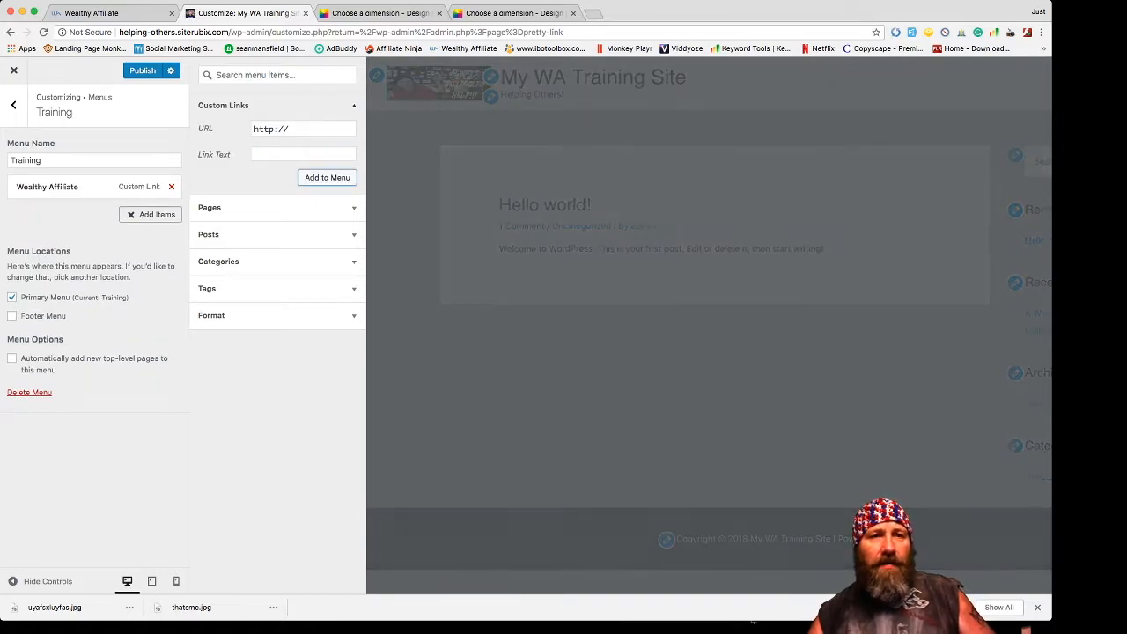
- Add Sample Page then remove it, glance at Posts, and return to the Menus list
click(338, 211)
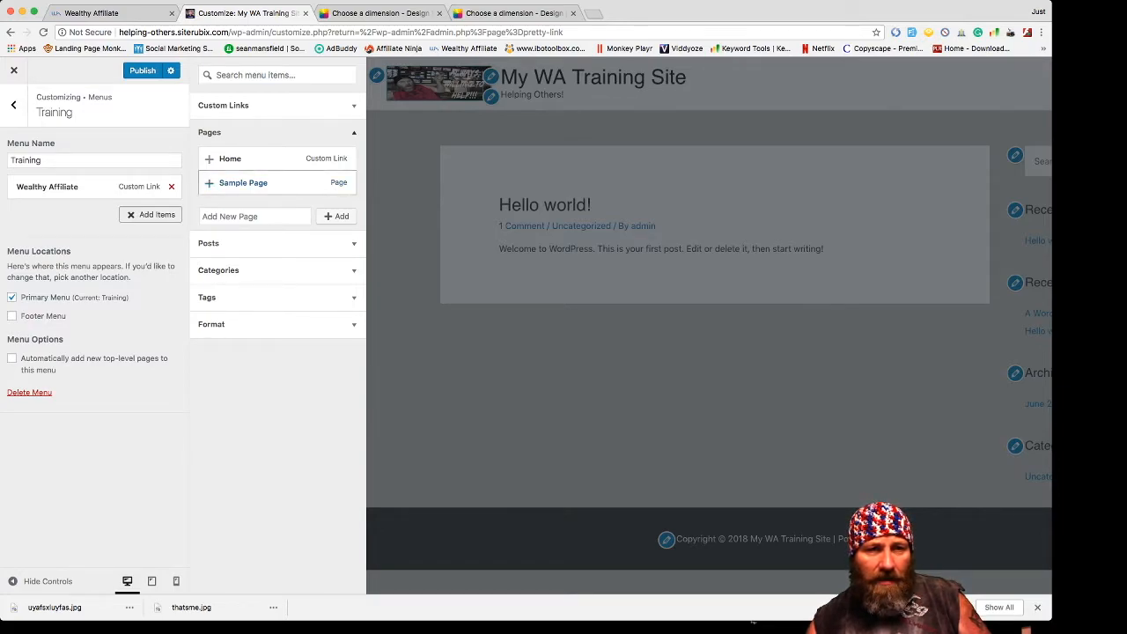
click(243, 182)
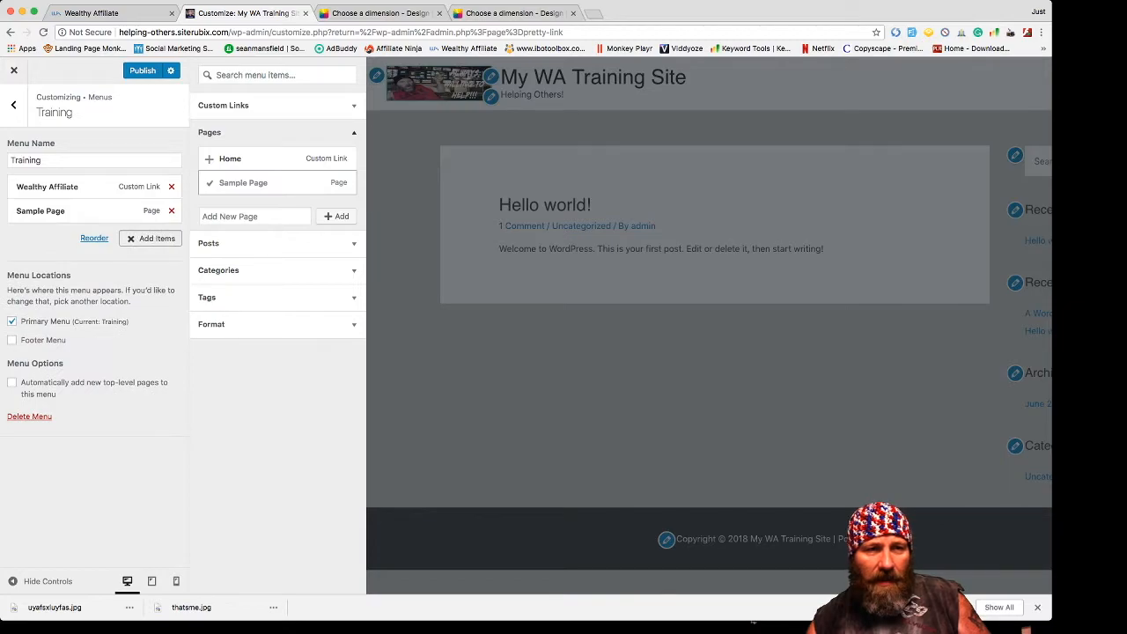
click(171, 210)
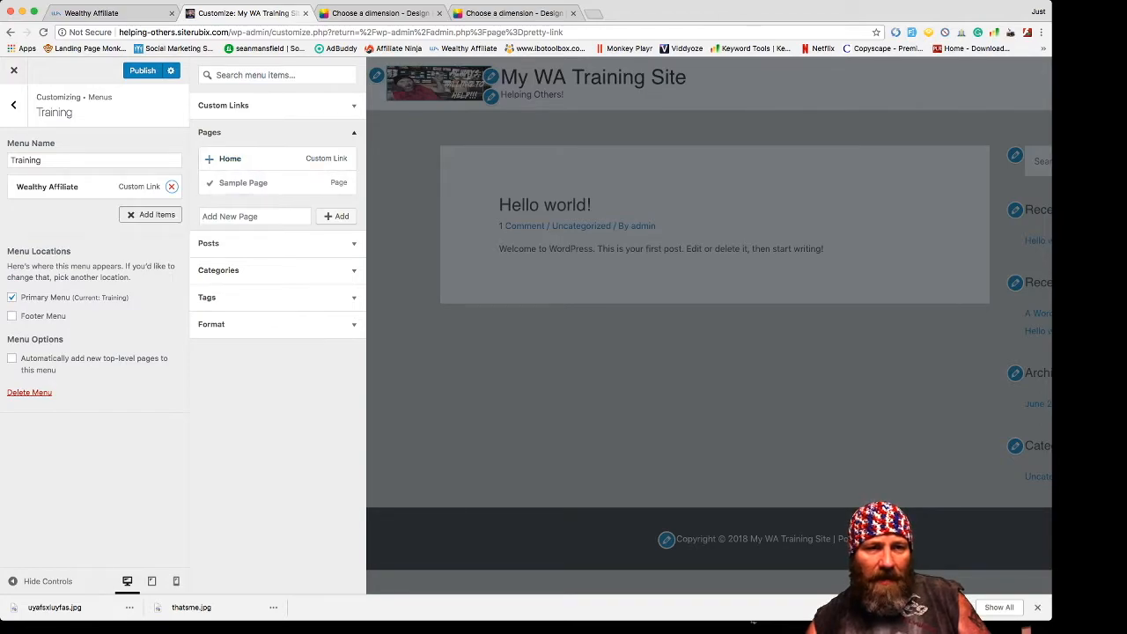
click(278, 244)
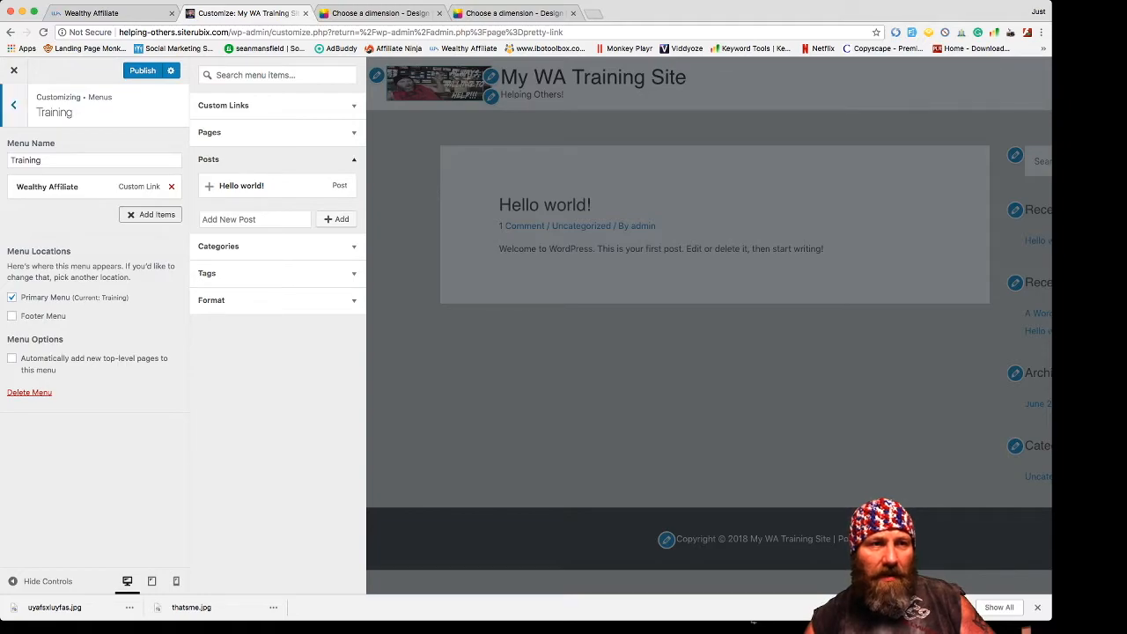
click(13, 105)
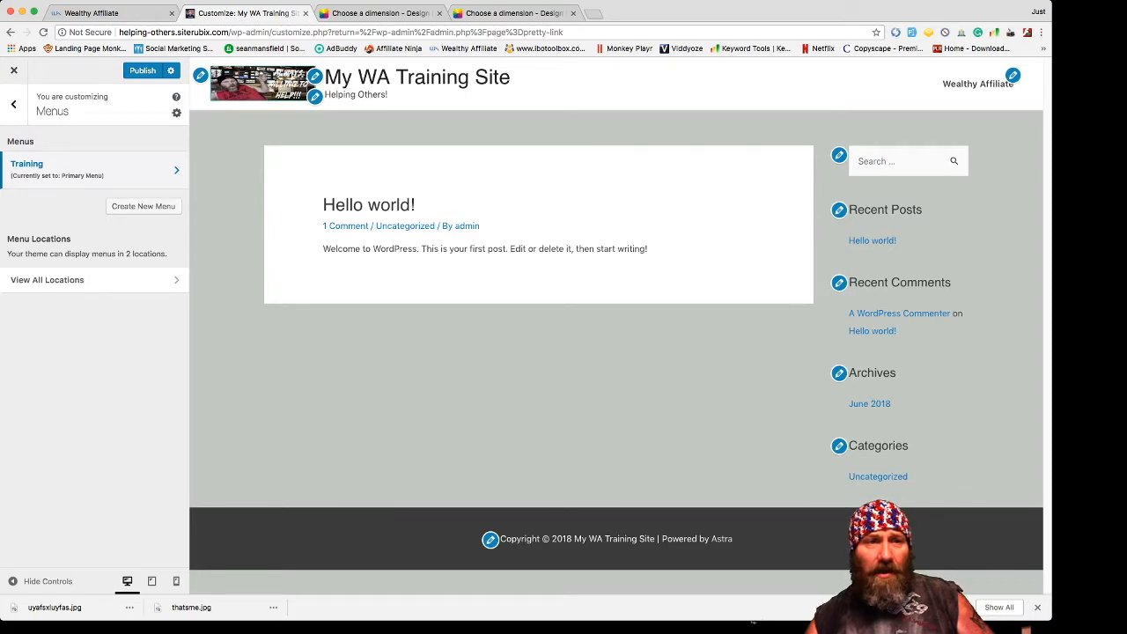
- Look over the Widgets and Homepage Settings panels, returning to the main Customizer menu each time
click(13, 104)
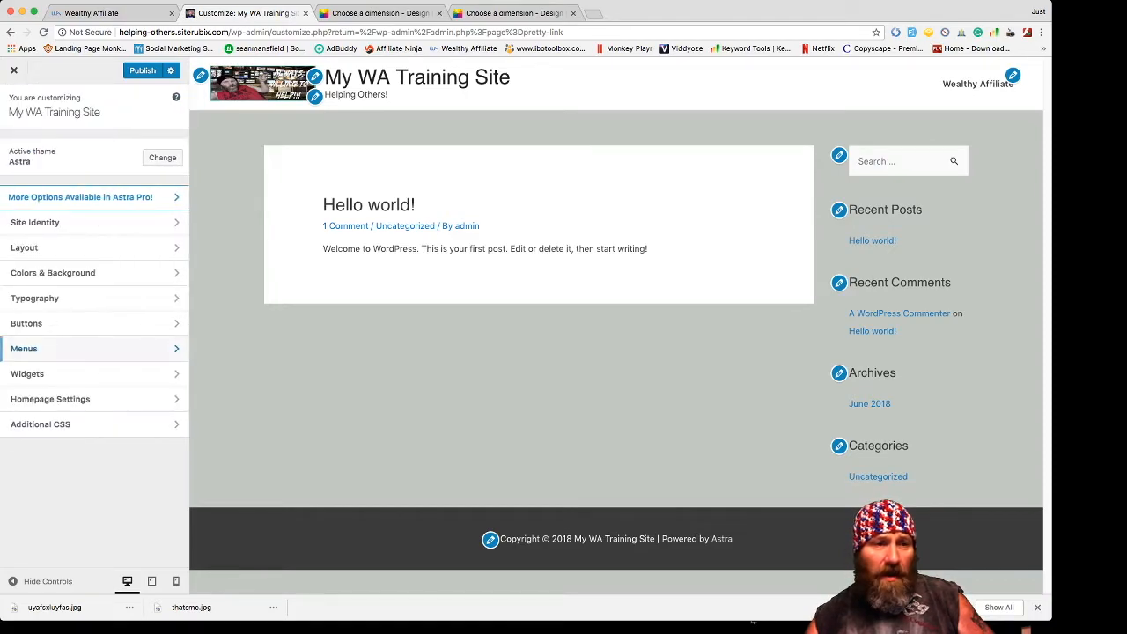
click(88, 373)
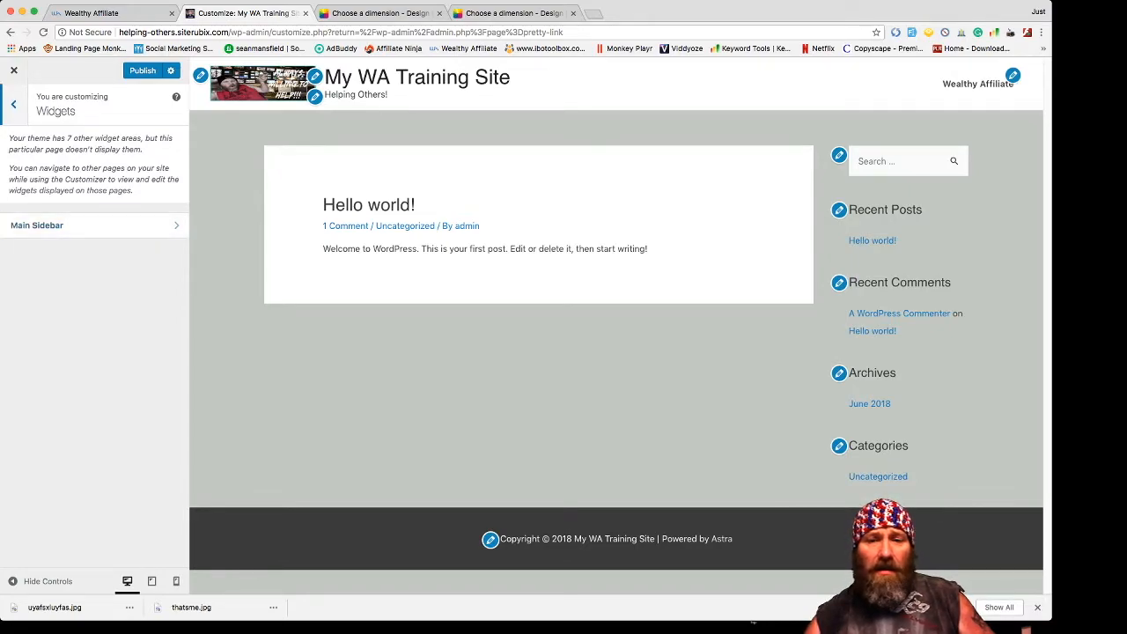
click(13, 104)
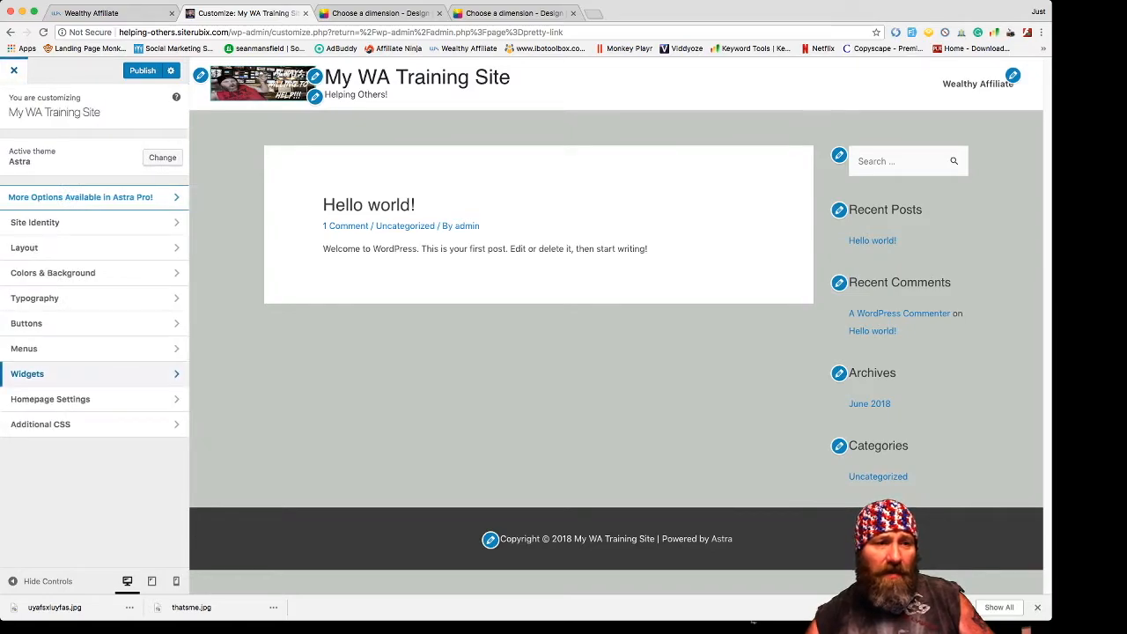
click(88, 399)
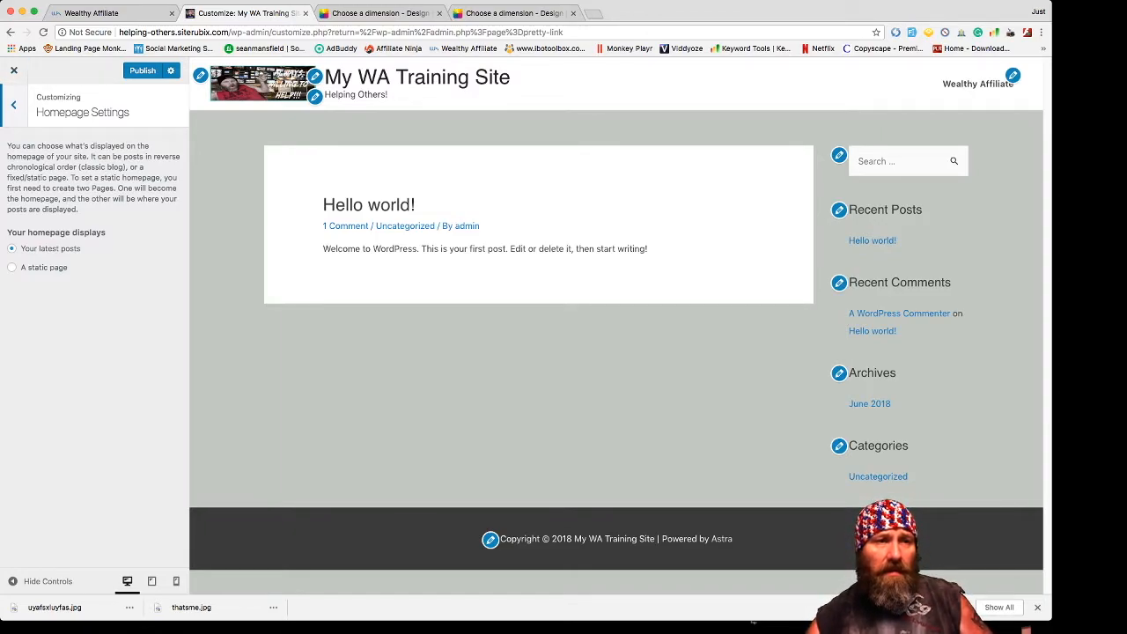
click(13, 104)
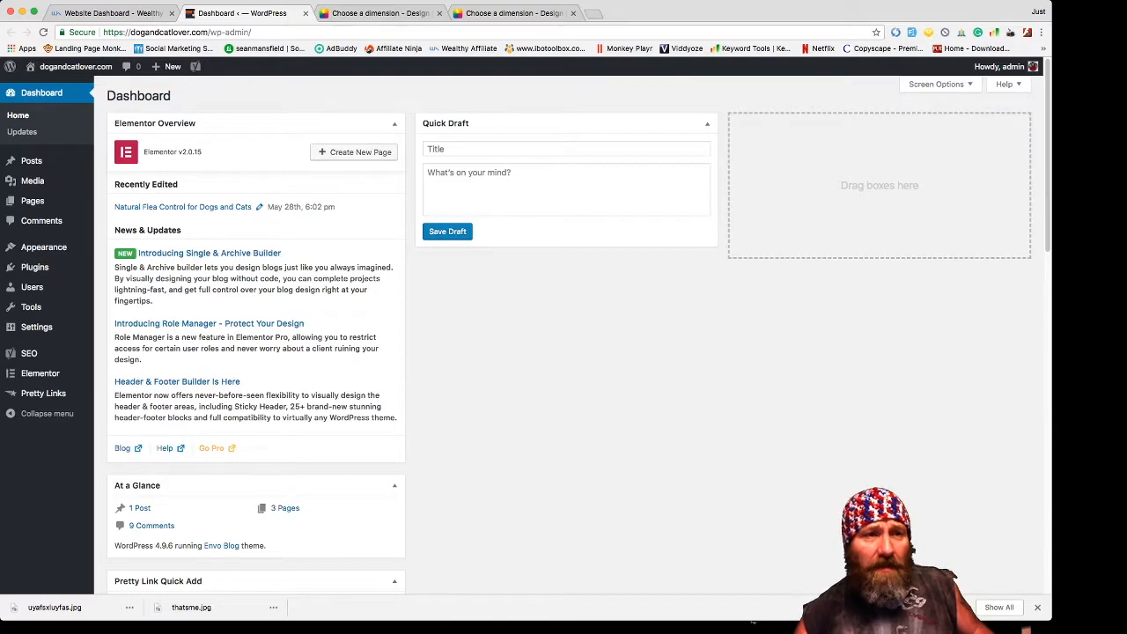
- Open Appearance > Customize and view the Video Documentation & Demo and Site Identity sections
mouse_move(44, 247)
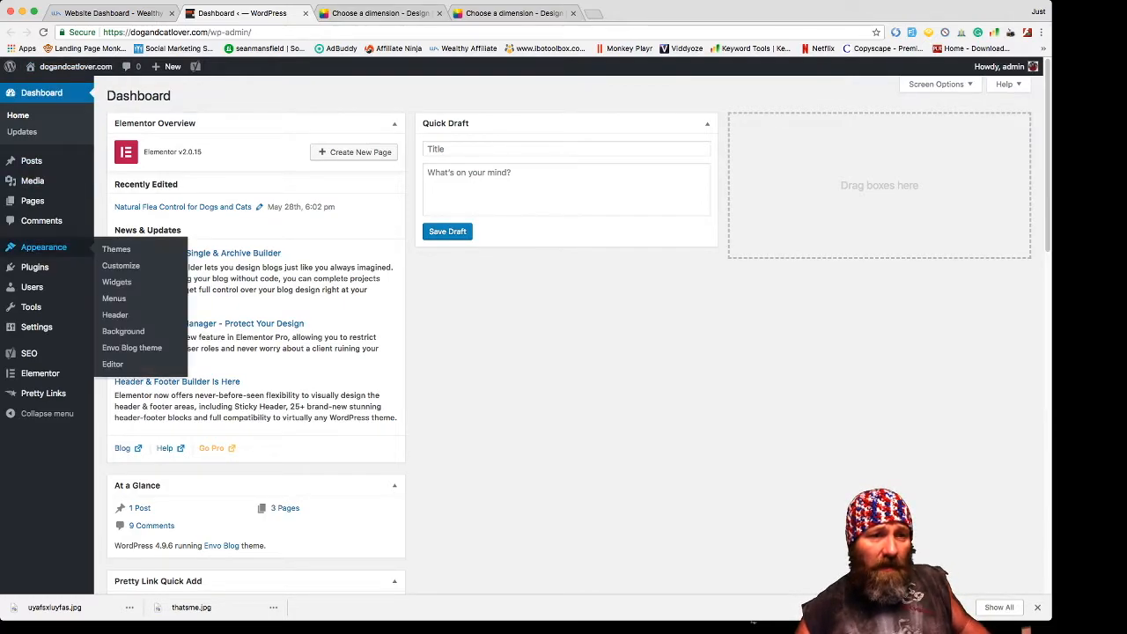
click(120, 265)
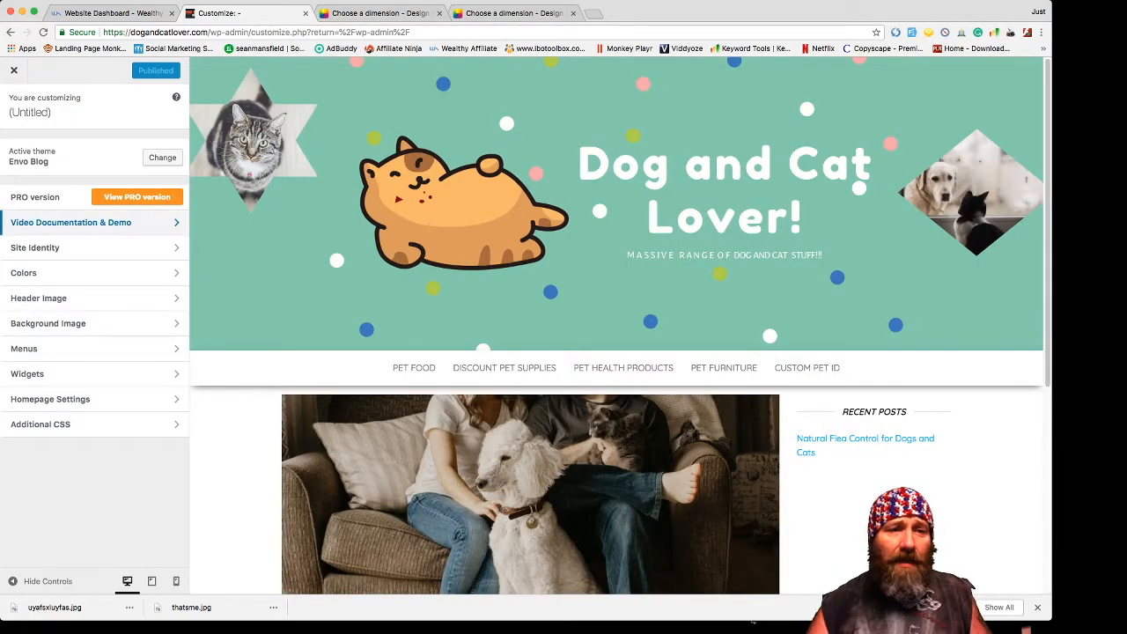
click(70, 222)
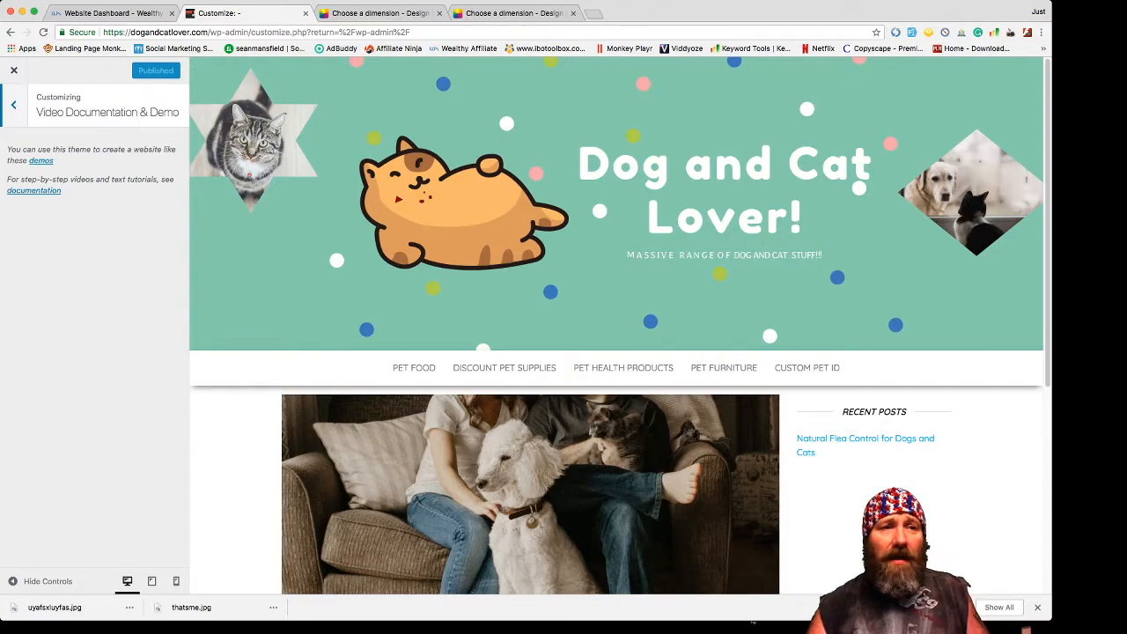
click(13, 105)
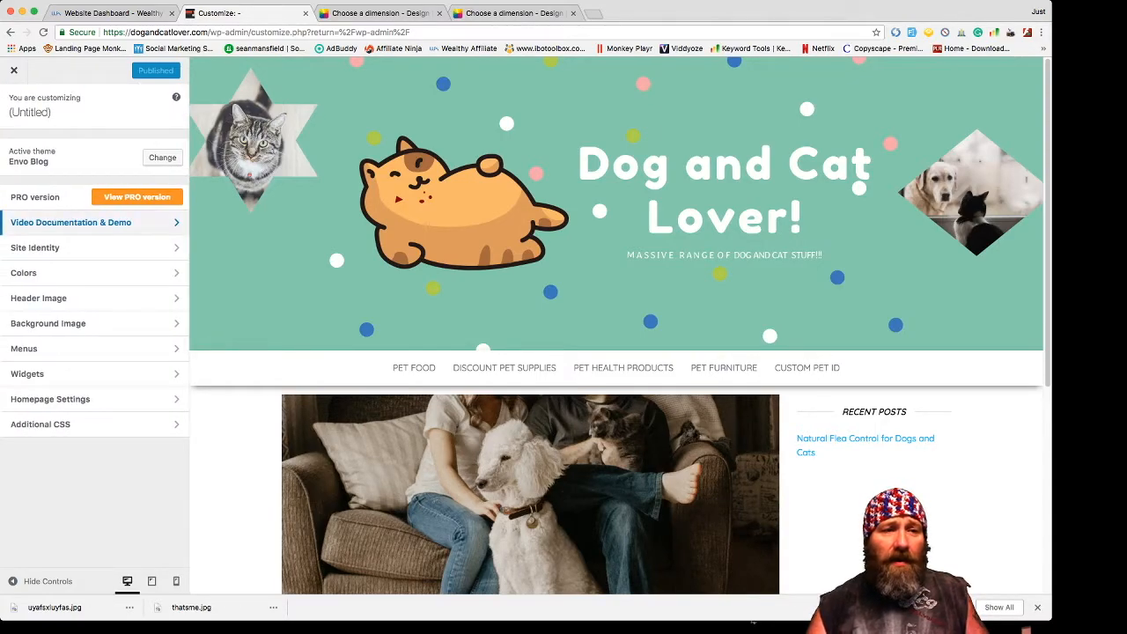
click(53, 248)
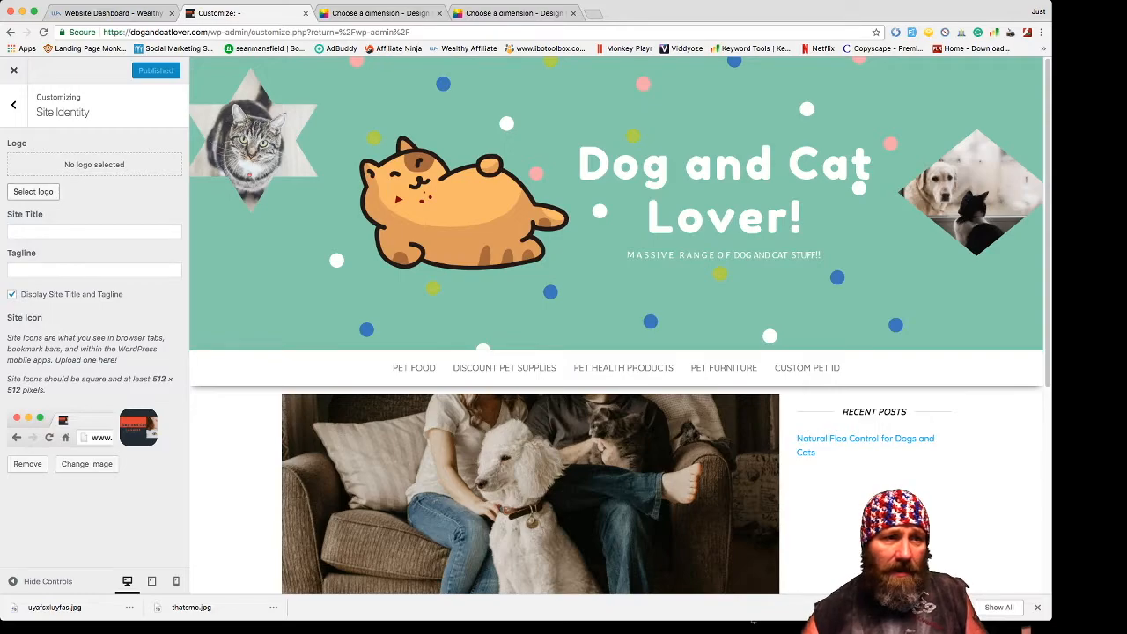
click(14, 105)
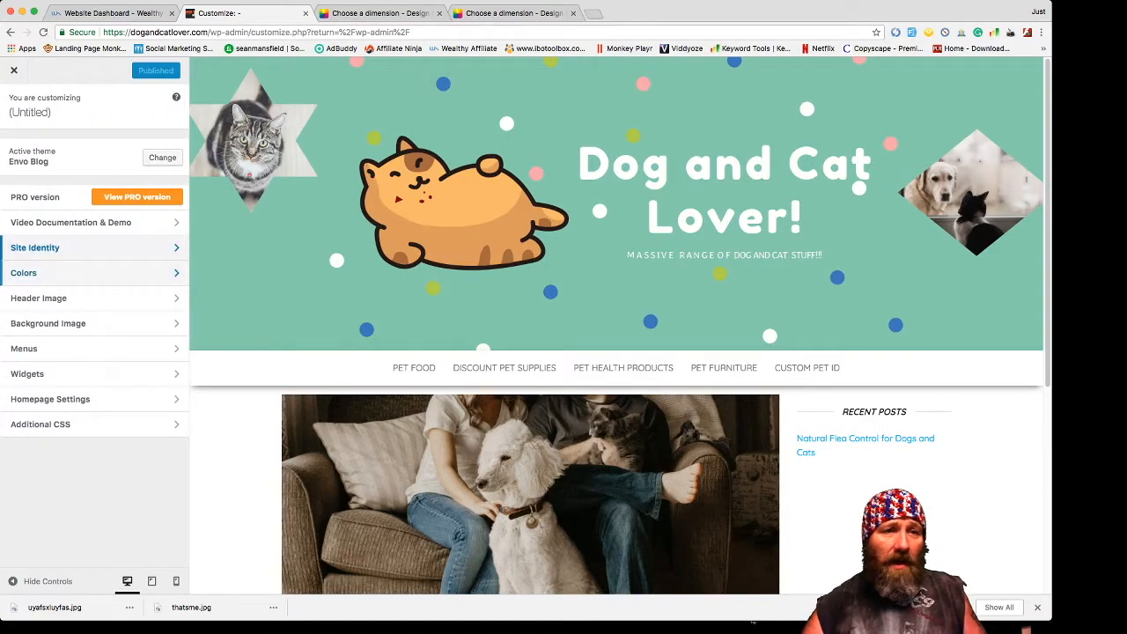
- Check the Colors, Header Image (2000 x 500 recommended) and Background Image sections, then Menus
click(52, 201)
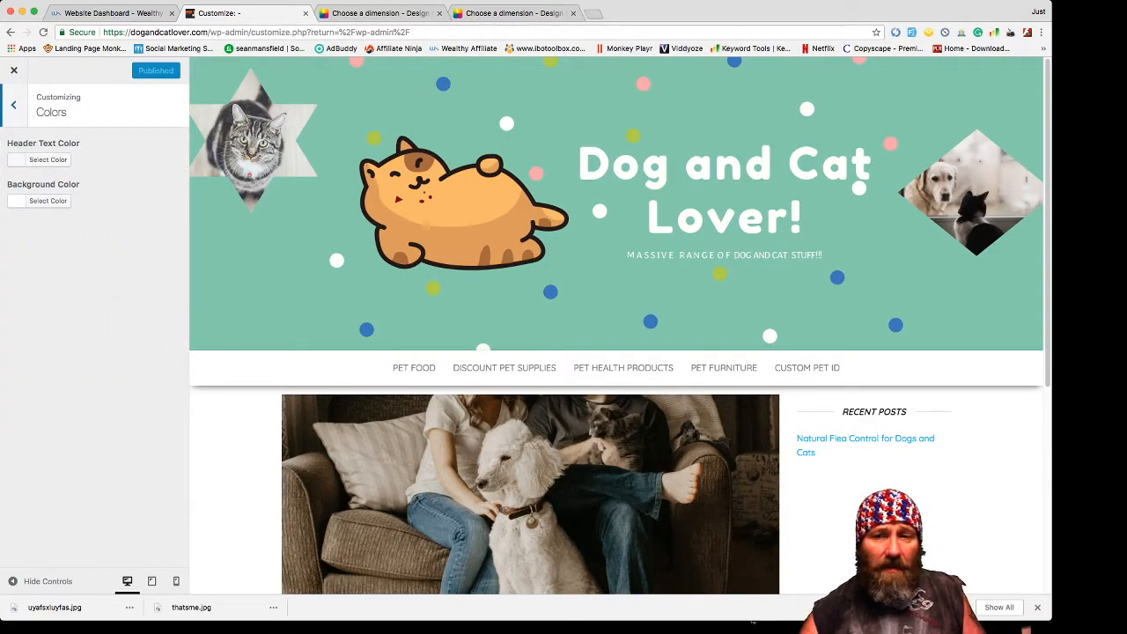
click(13, 104)
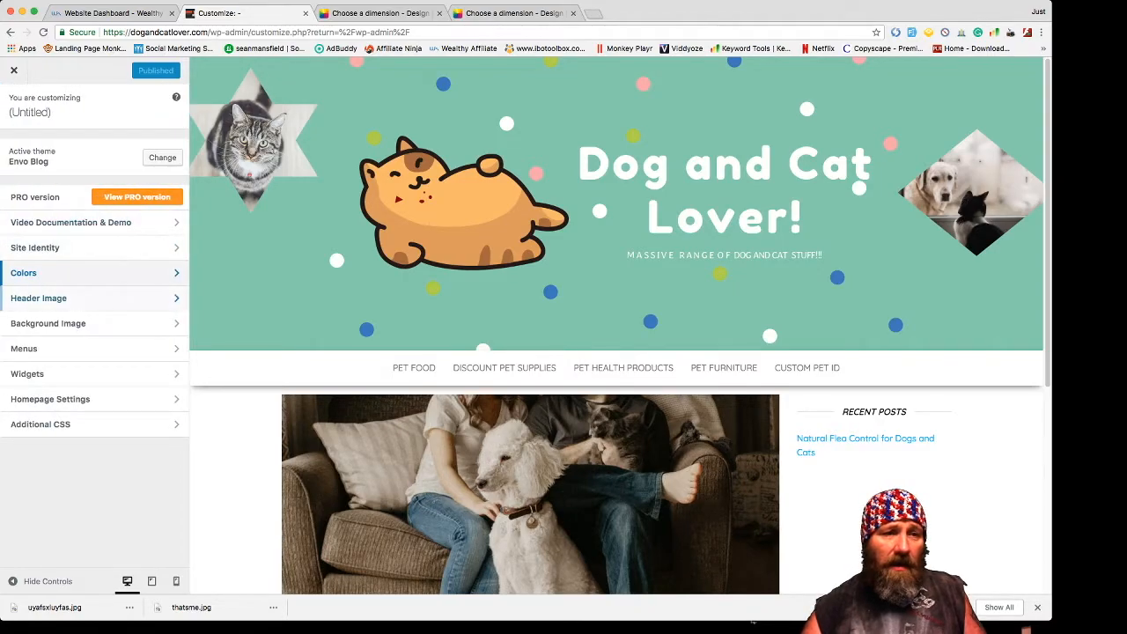
click(53, 297)
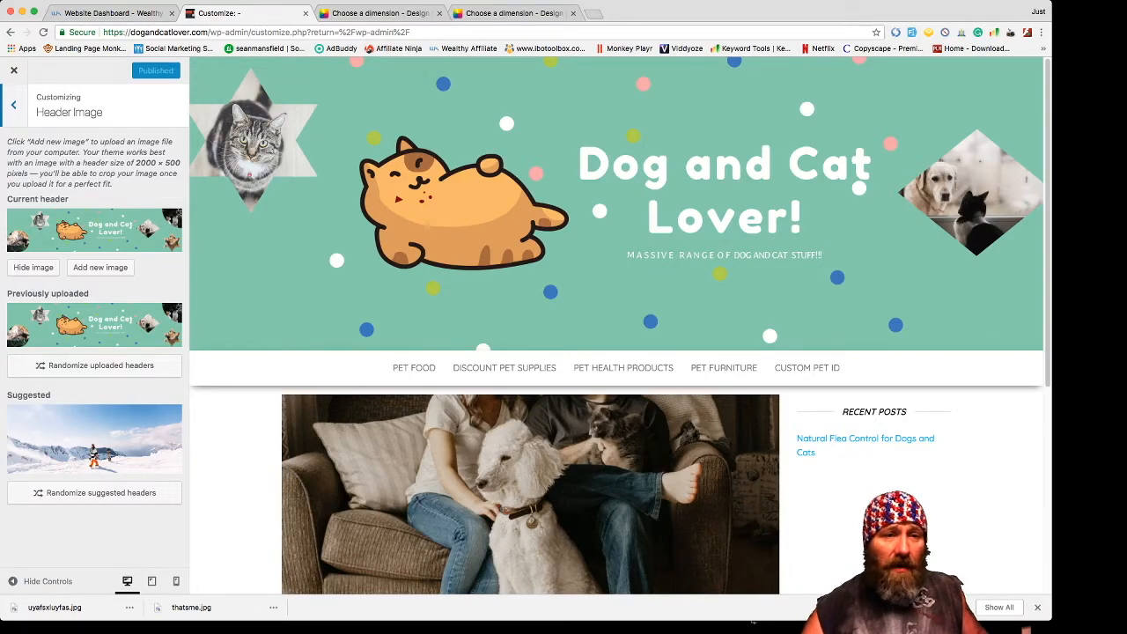
drag(134, 163, 181, 163)
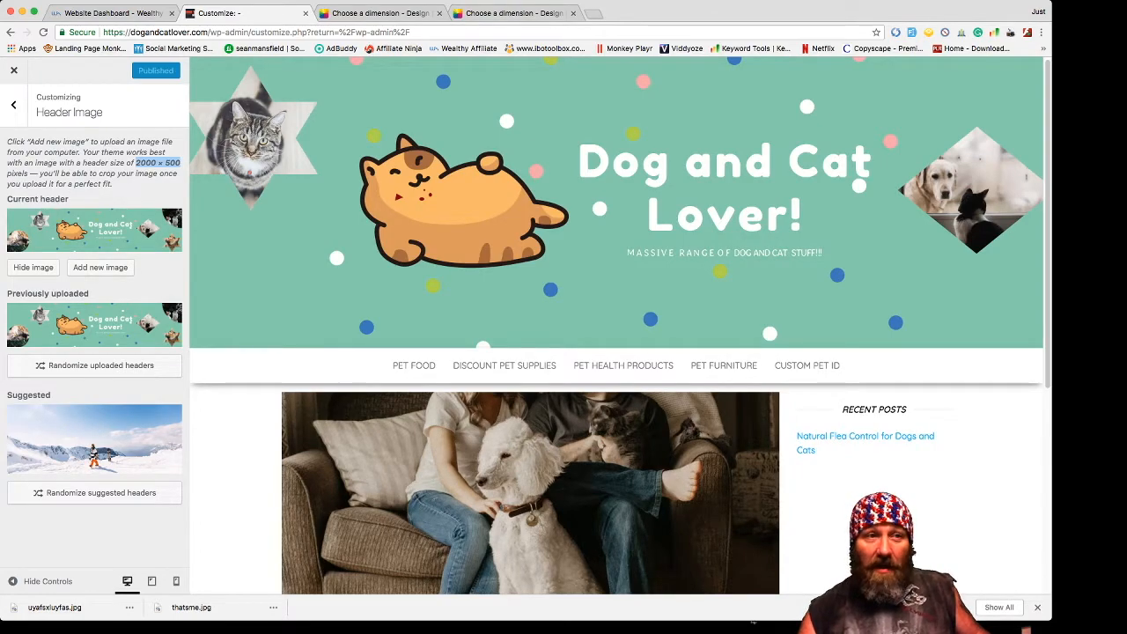
click(13, 105)
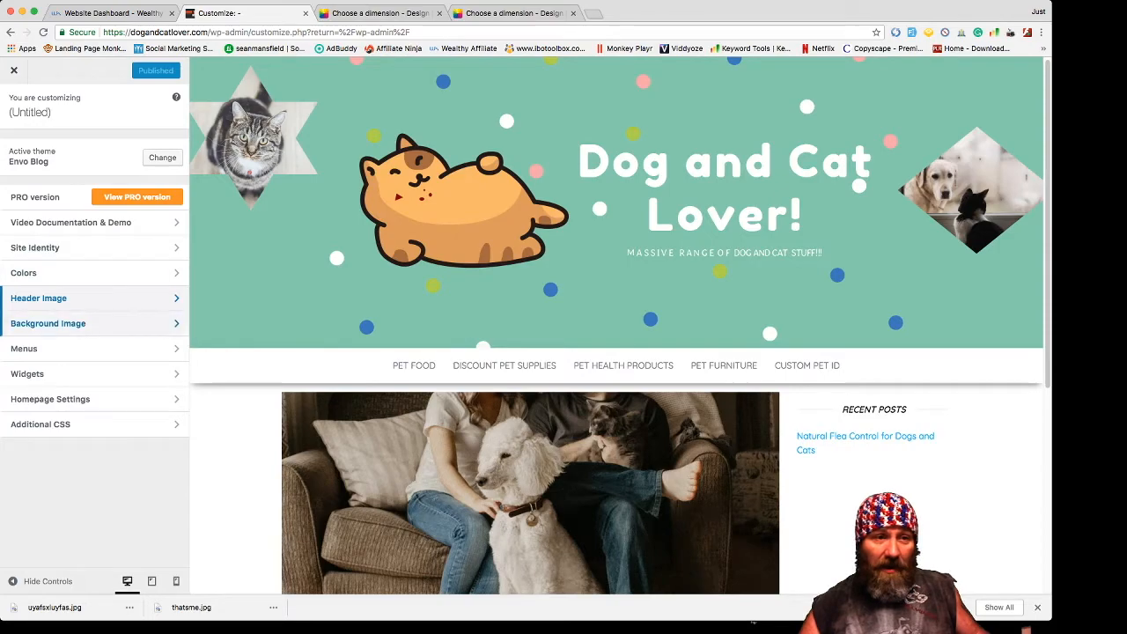
click(53, 323)
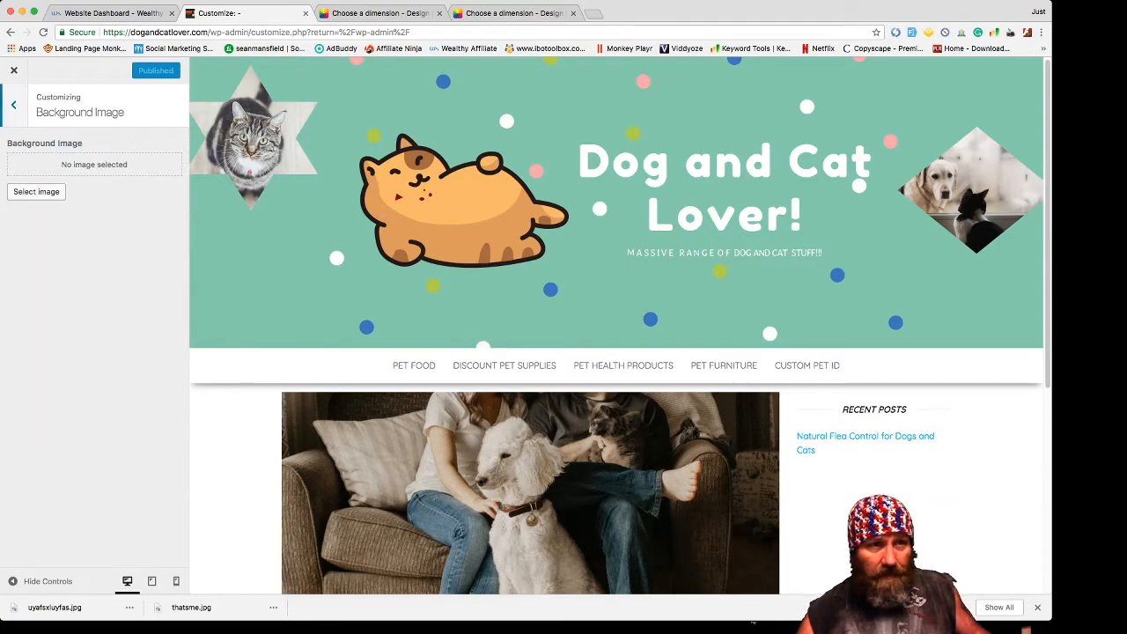
click(13, 105)
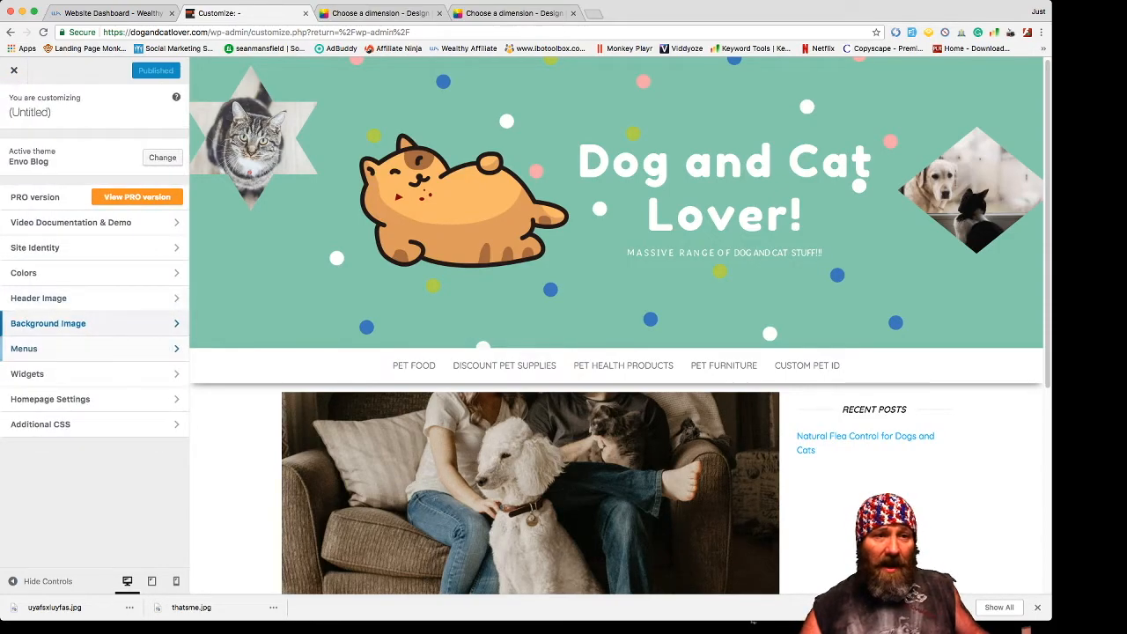
click(88, 349)
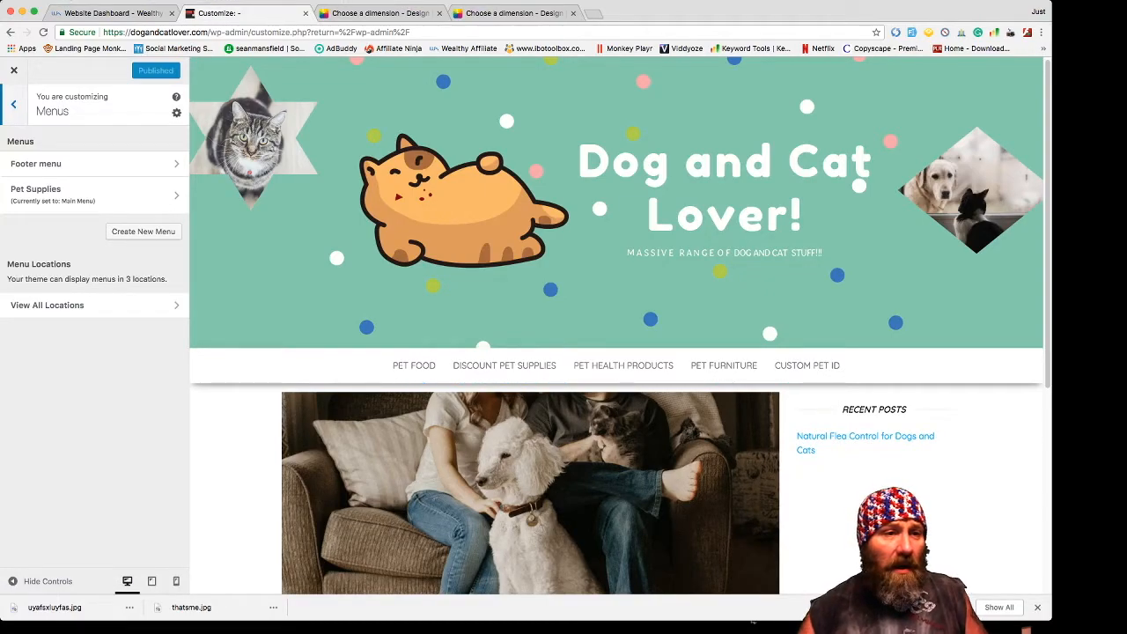
- Inspect the Right Sidebar widget area, scrolling the preview, then close the Customizer
click(14, 105)
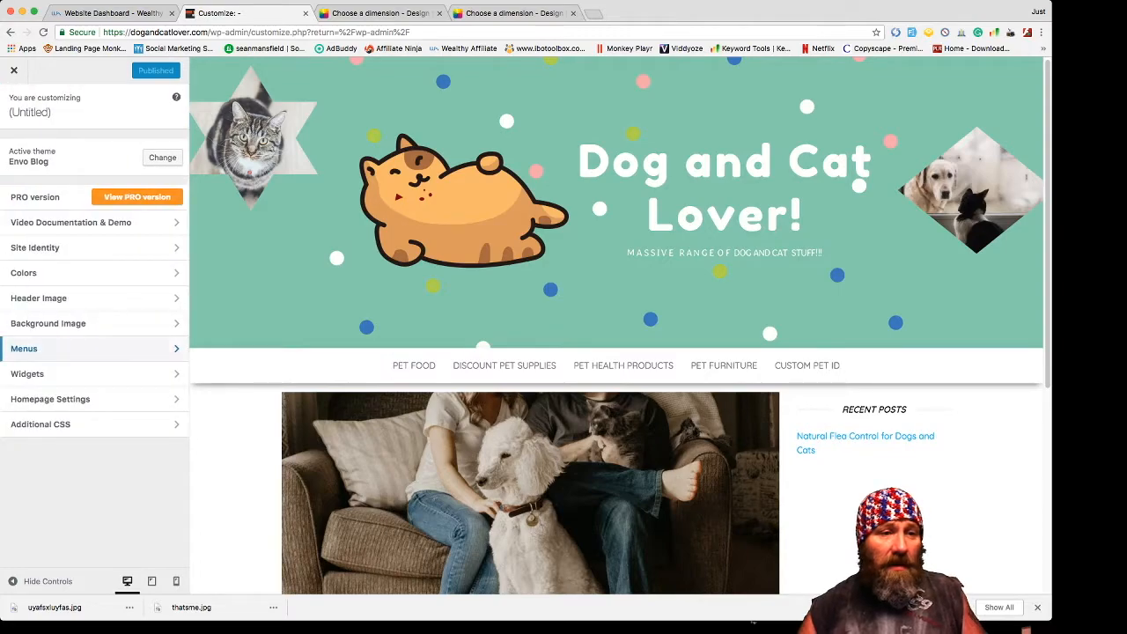
click(26, 373)
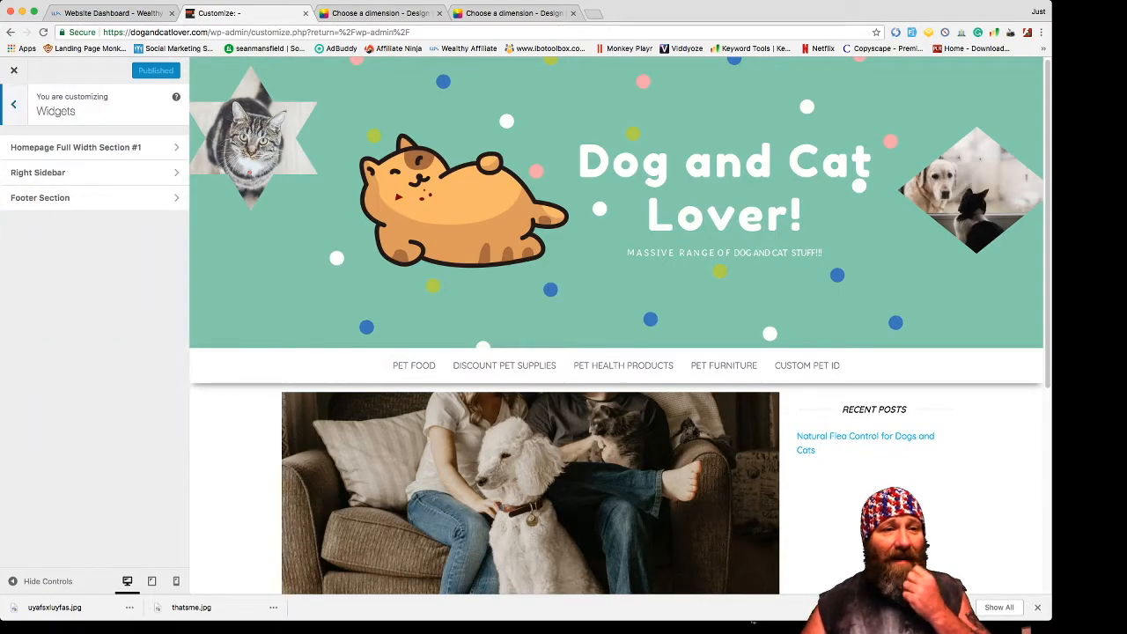
click(71, 173)
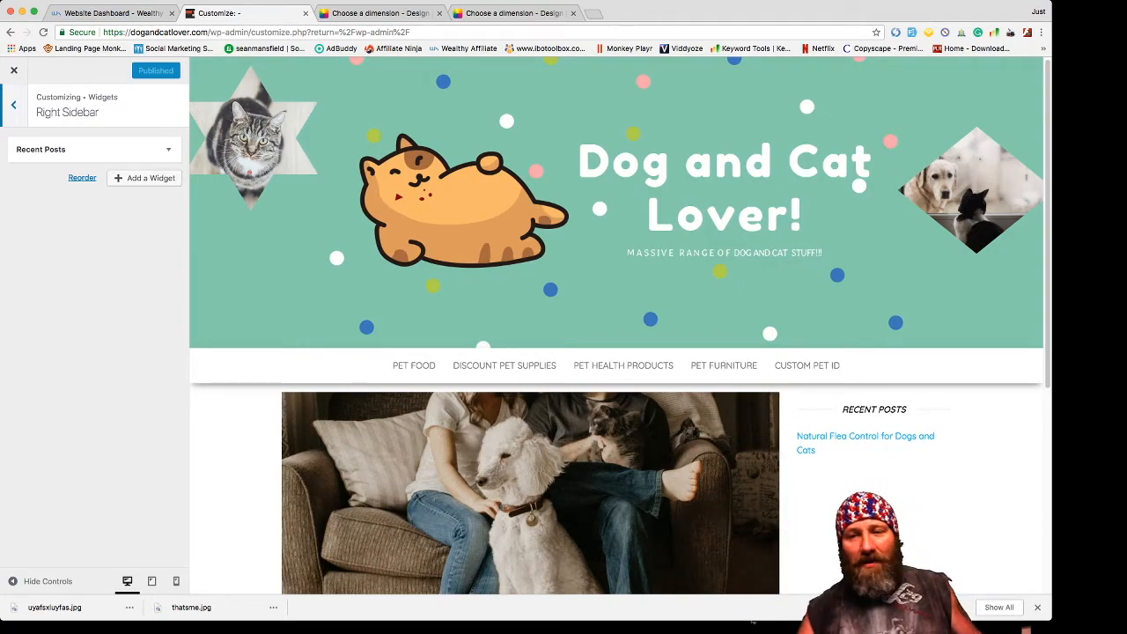
scroll(616, 352, down, 5)
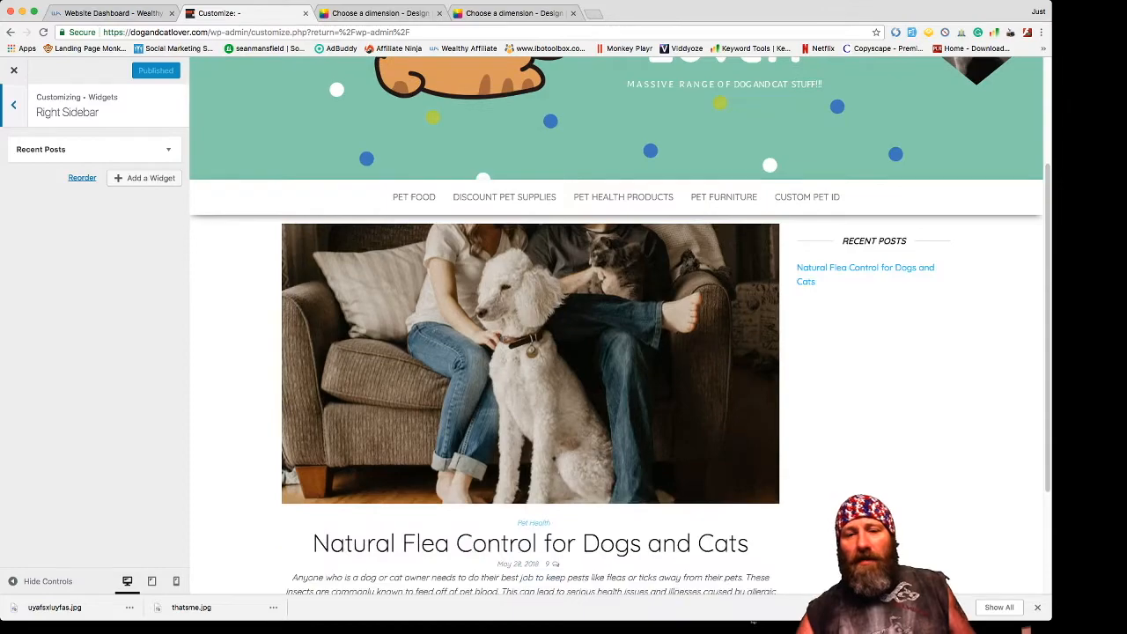
scroll(616, 352, down, 3)
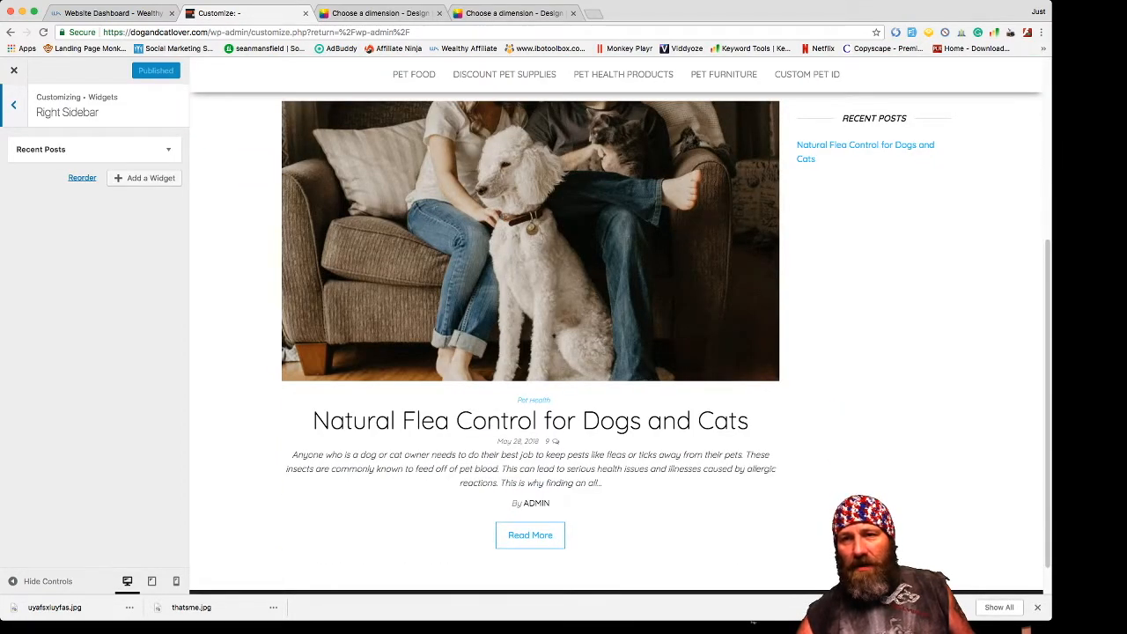
scroll(616, 352, up, 2)
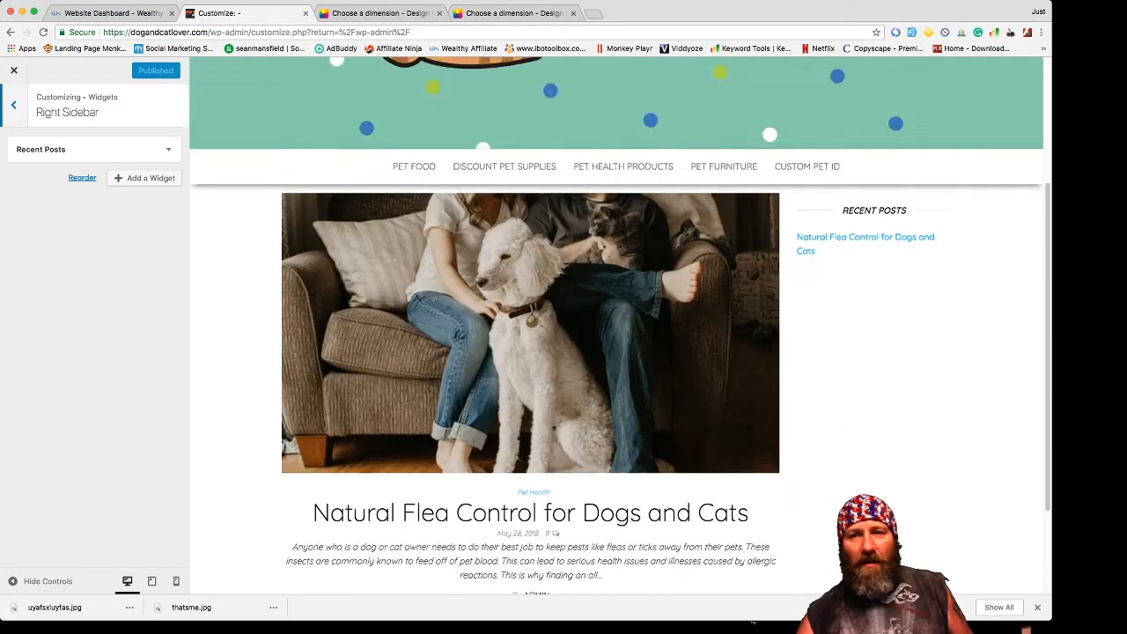
scroll(616, 352, up, 2)
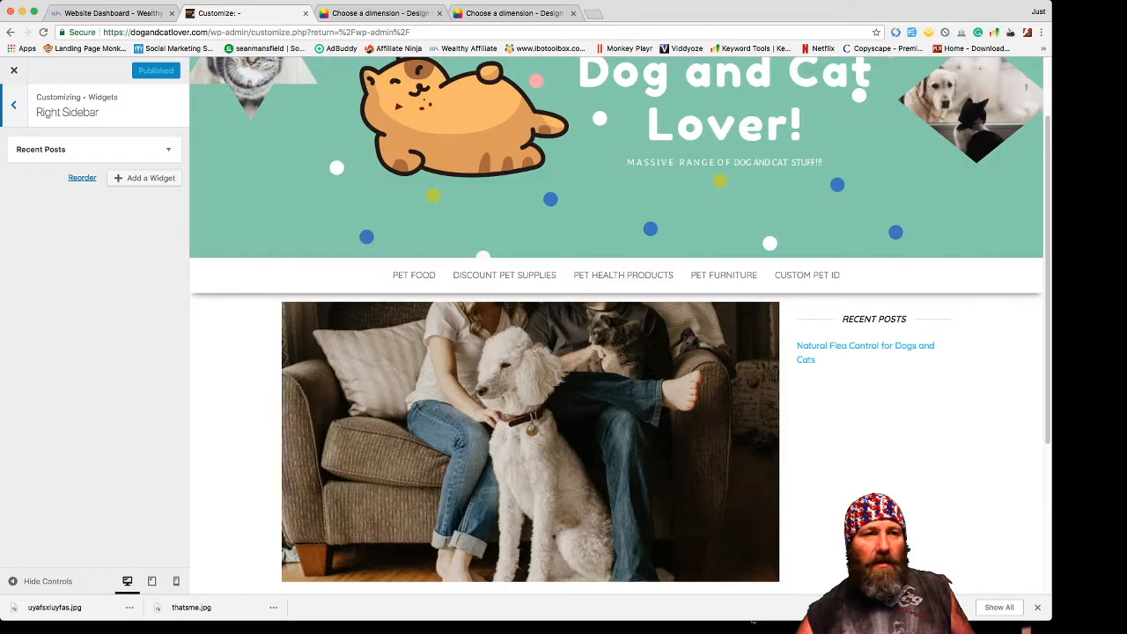
click(13, 105)
click(13, 69)
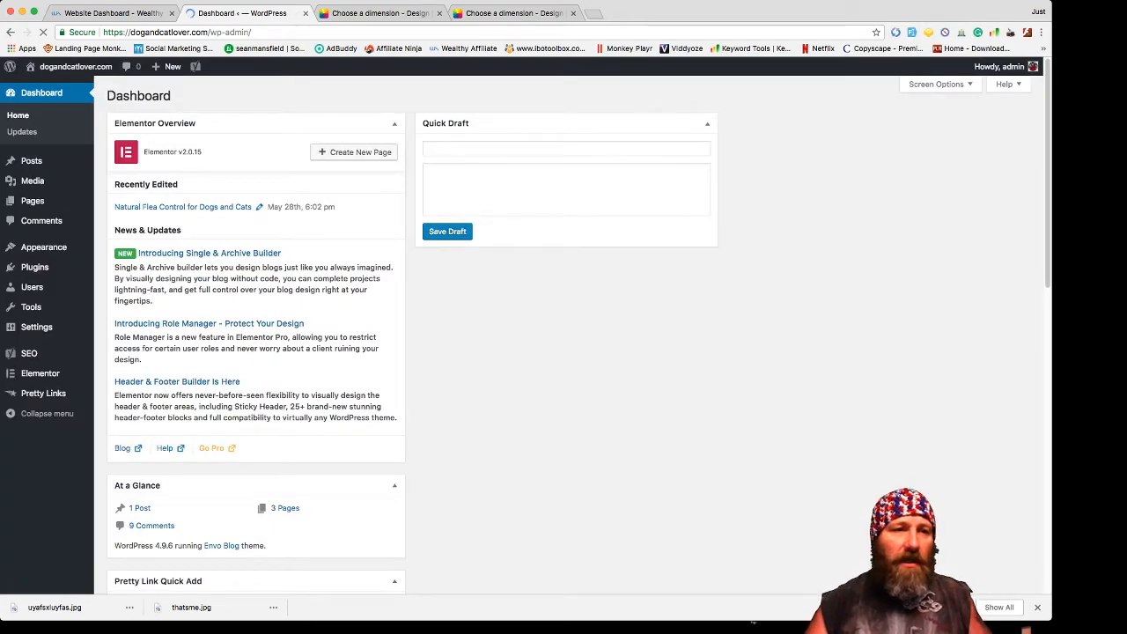
- With the dogandcatlover.com dashboard loaded, open a new browser tab
mouse_move(39, 327)
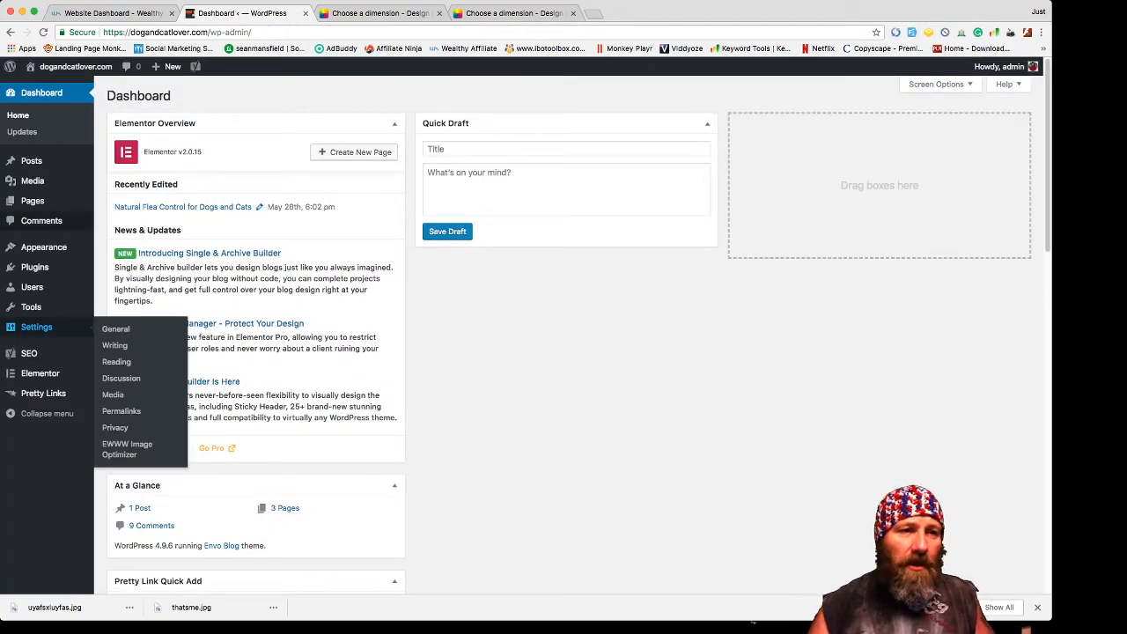
mouse_move(31, 160)
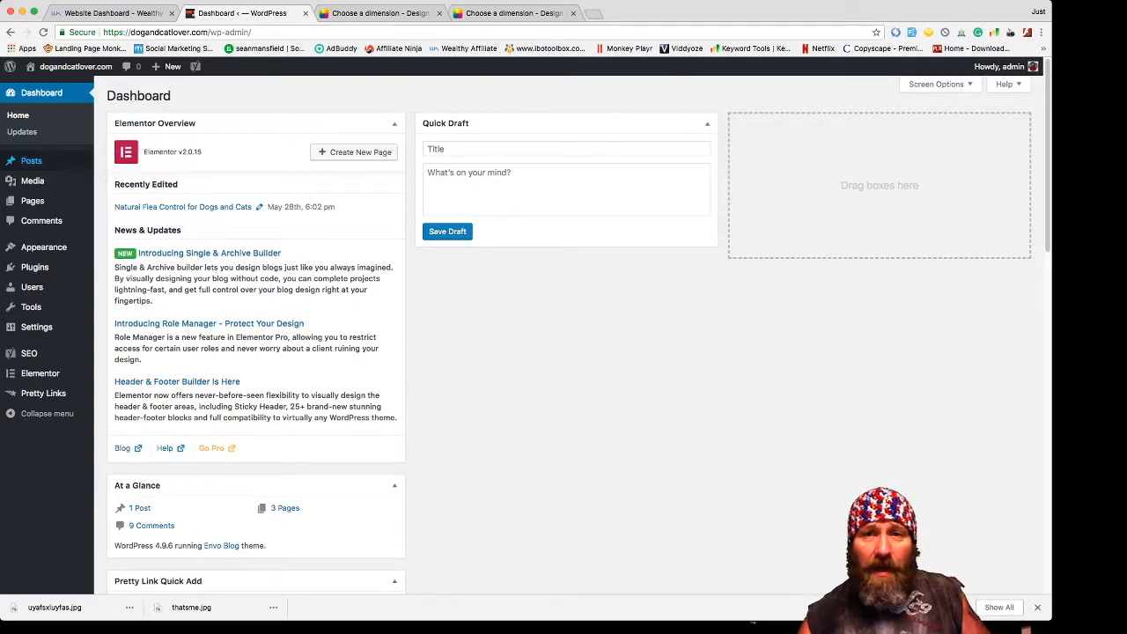
key(super+t)
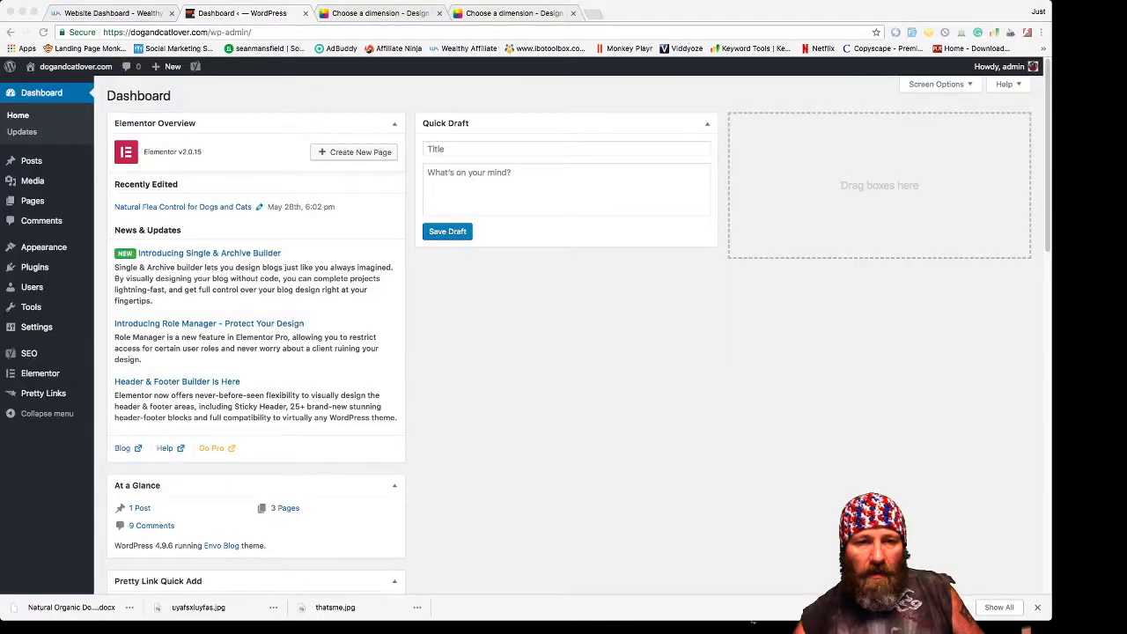
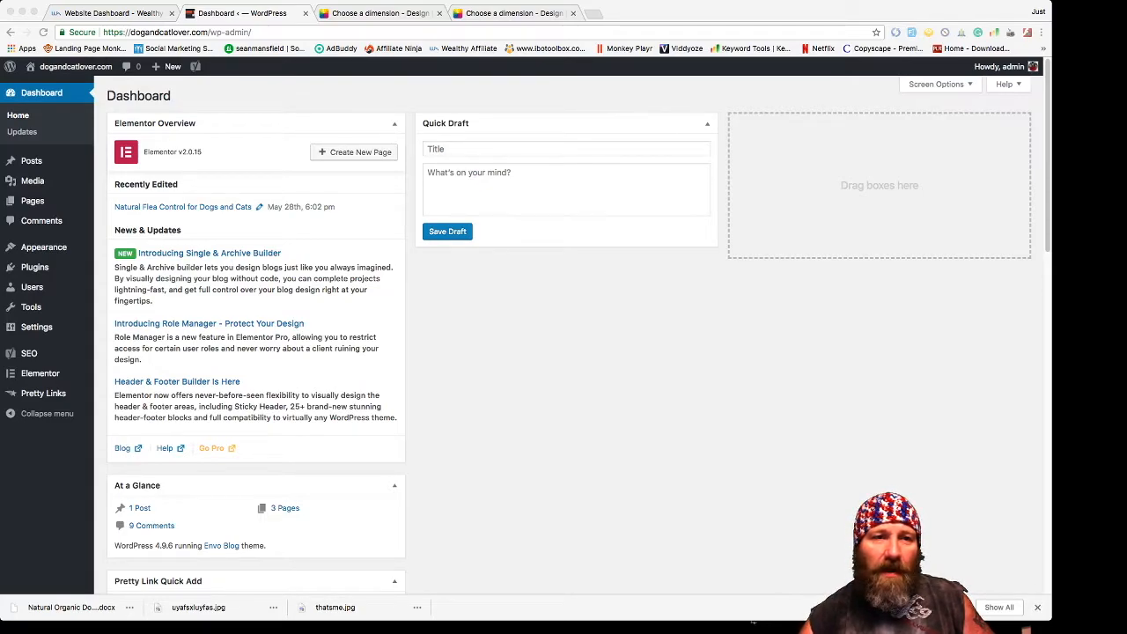
- Add a new post titled 'Choosing the Right Natural Organic Dog Food for Your Dog' and launch Elementor
click(35, 161)
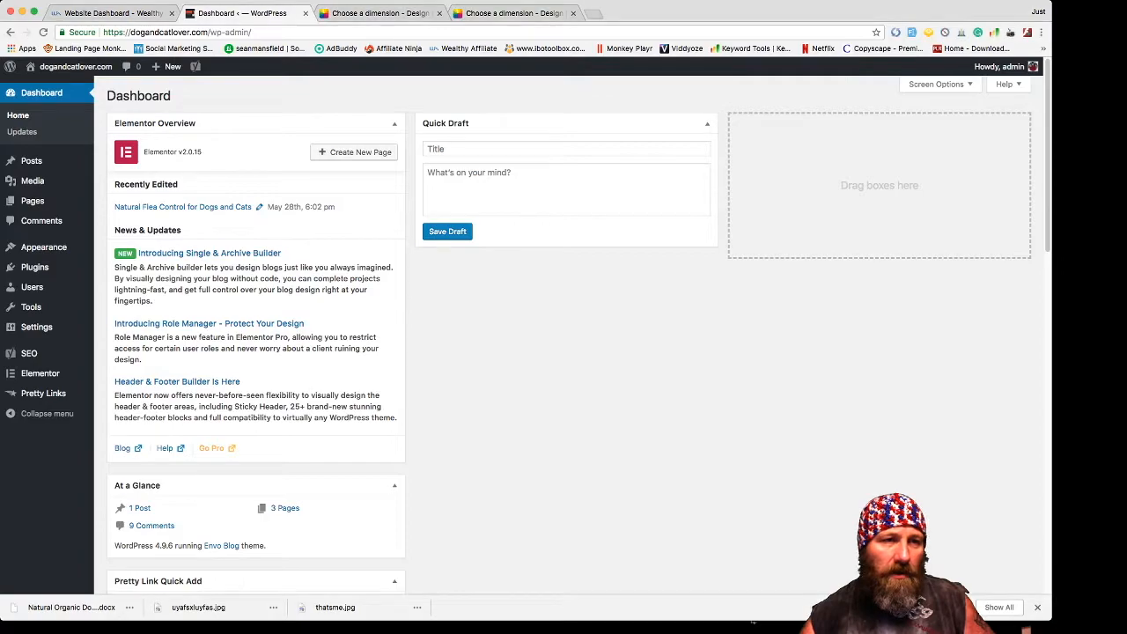
mouse_move(35, 161)
click(118, 179)
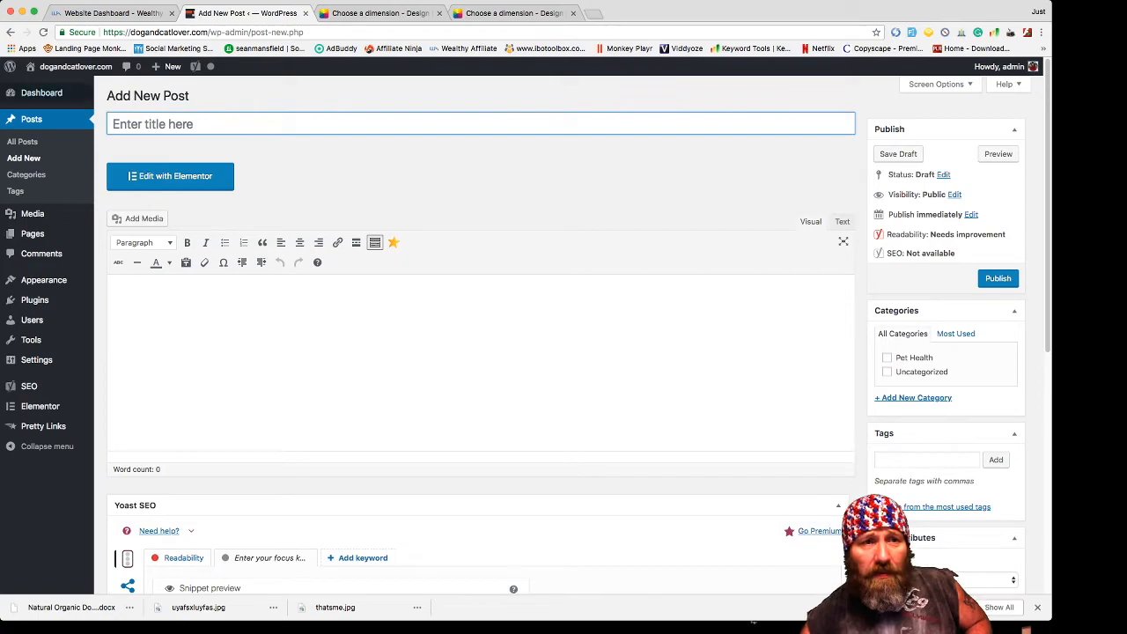
click(151, 125)
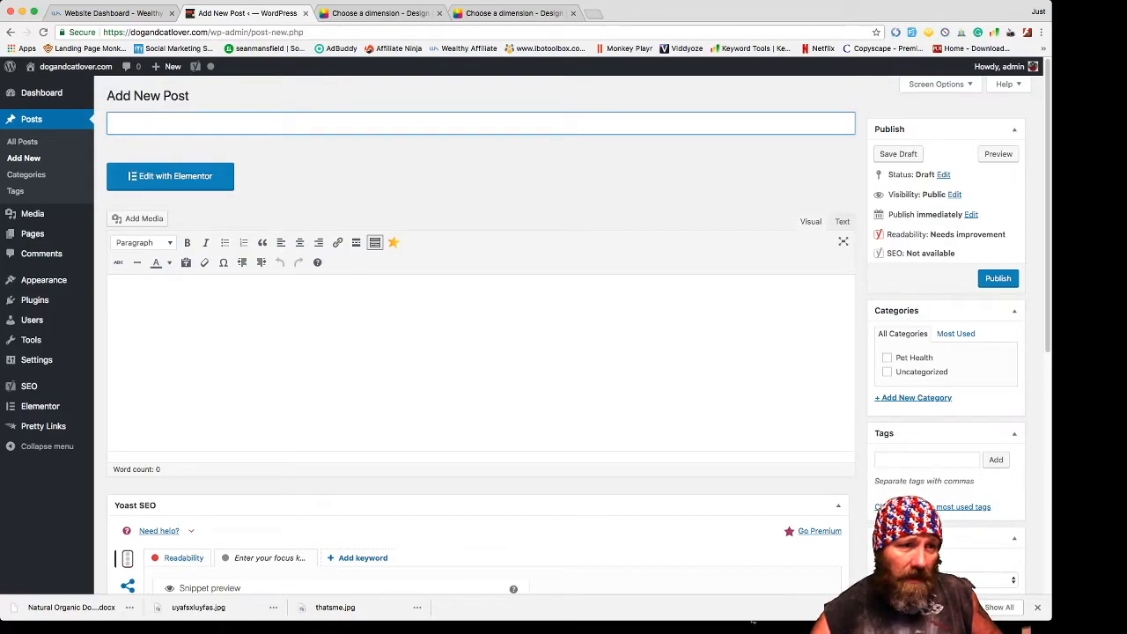
key(super+Tab)
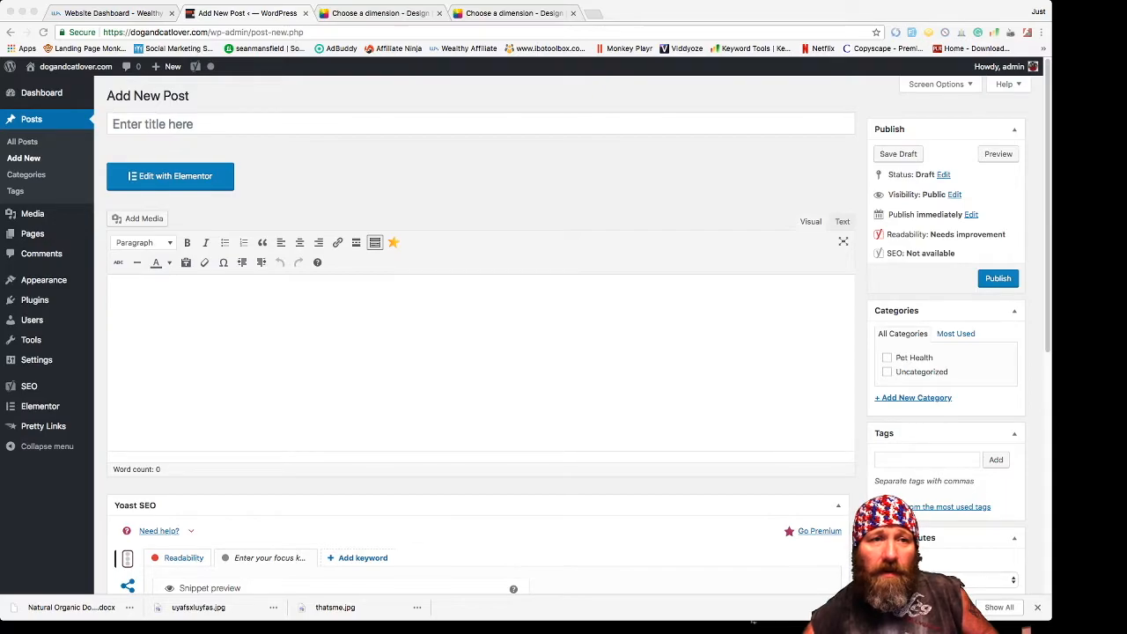
key(super+Tab)
text(Choosing the Right Natural Organic Dog Food for Your Dog)
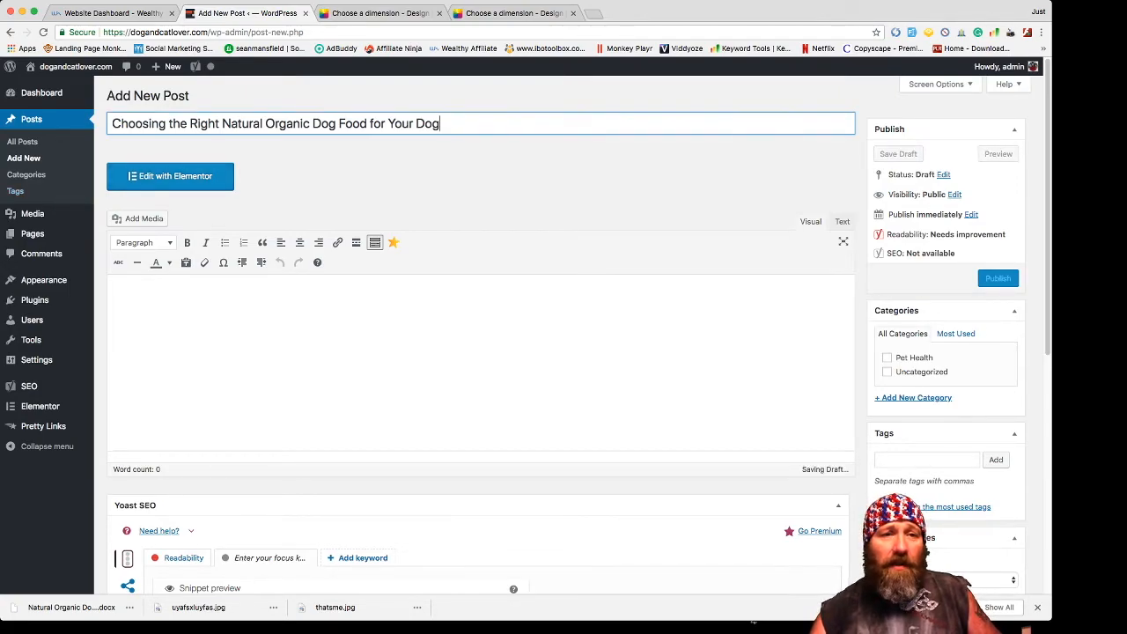
click(171, 176)
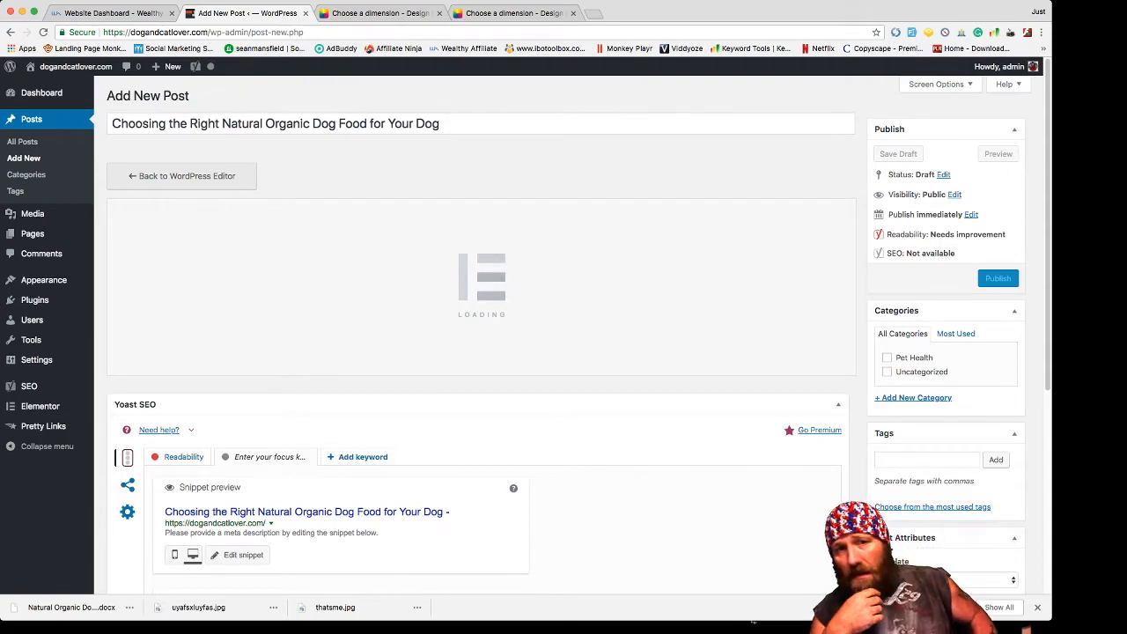
- Add an Image widget below the post title
scroll(465, 445, down, 2)
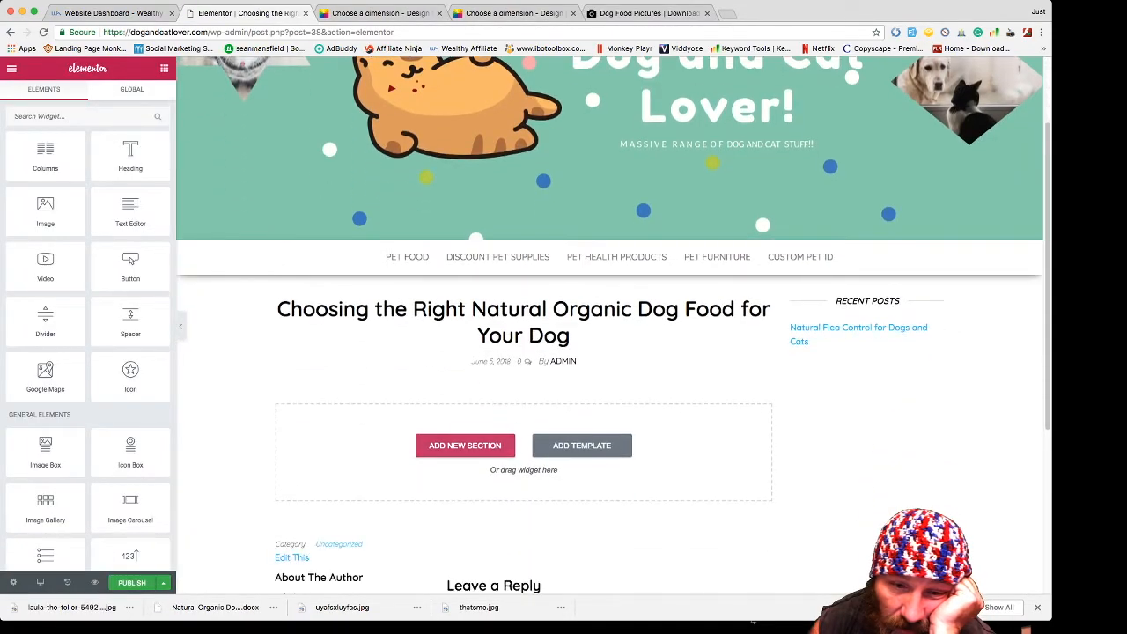
scroll(465, 445, down, 1)
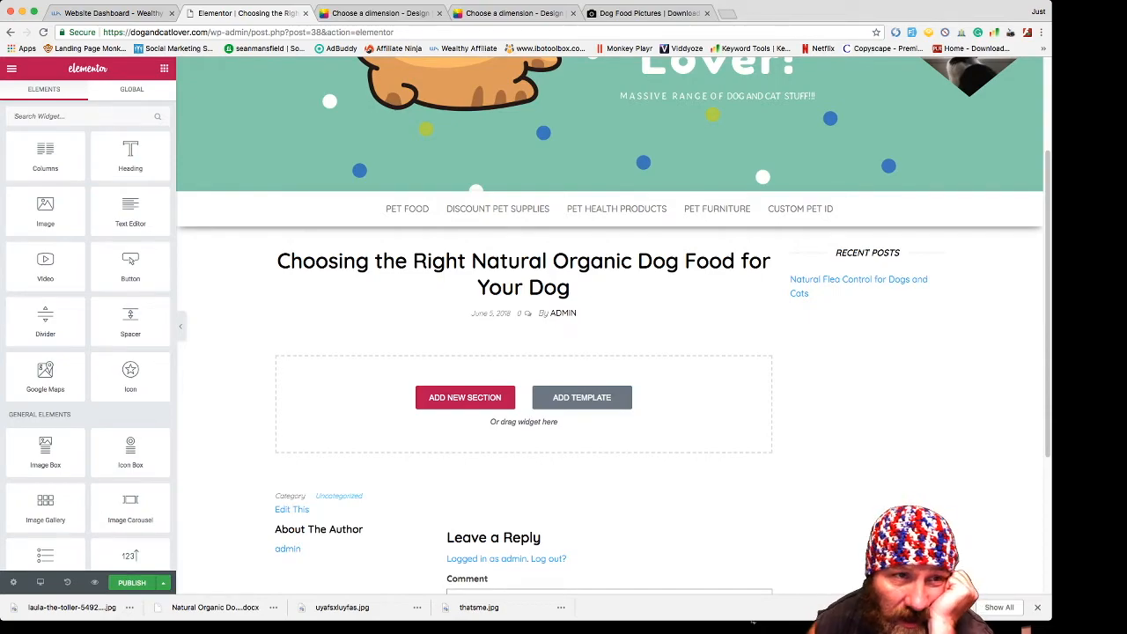
scroll(610, 264, up, 3)
scroll(610, 326, down, 3)
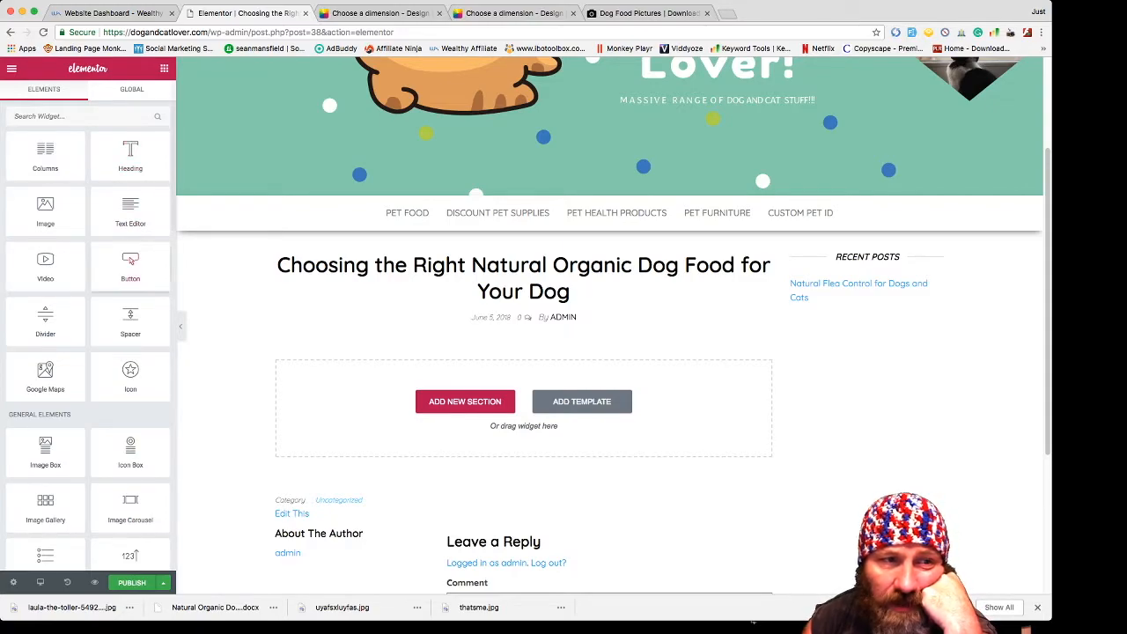
drag(44, 211, 523, 408)
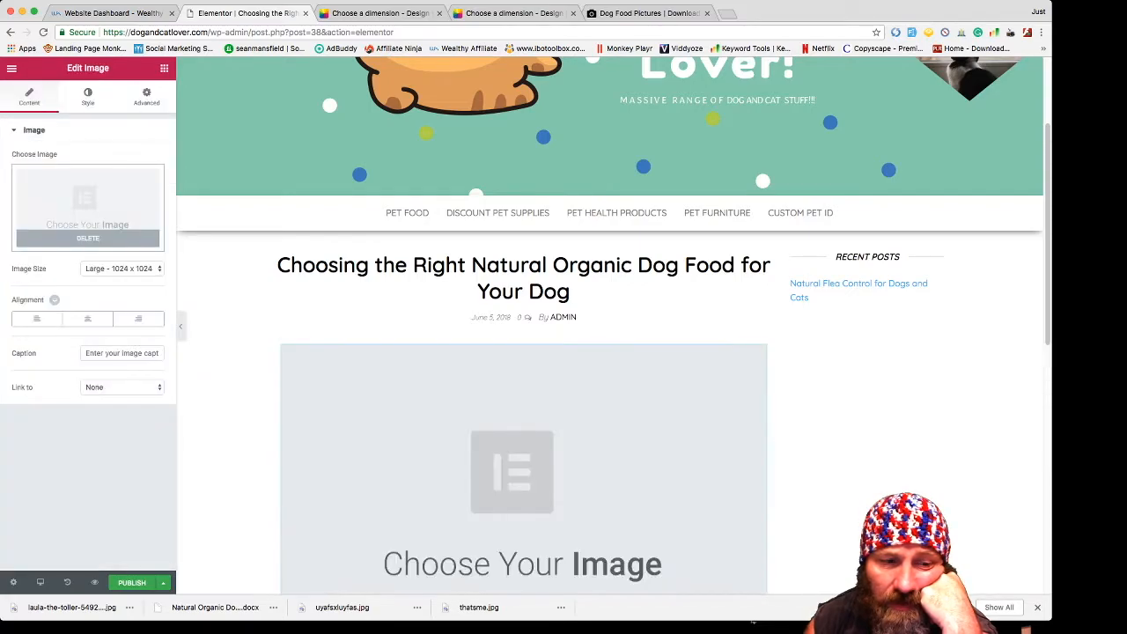
- Upload the brown dog photo, give it alt text 'Organic Dog food', and insert it
scroll(609, 352, down, 2)
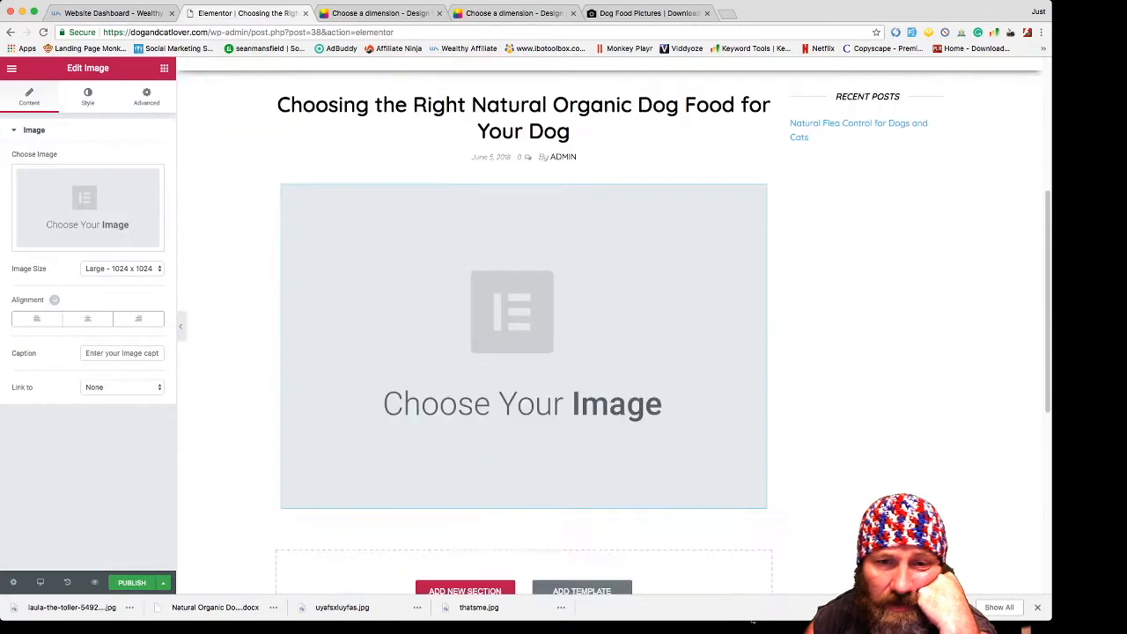
click(88, 208)
drag(71, 606, 352, 352)
click(973, 376)
text(Or)
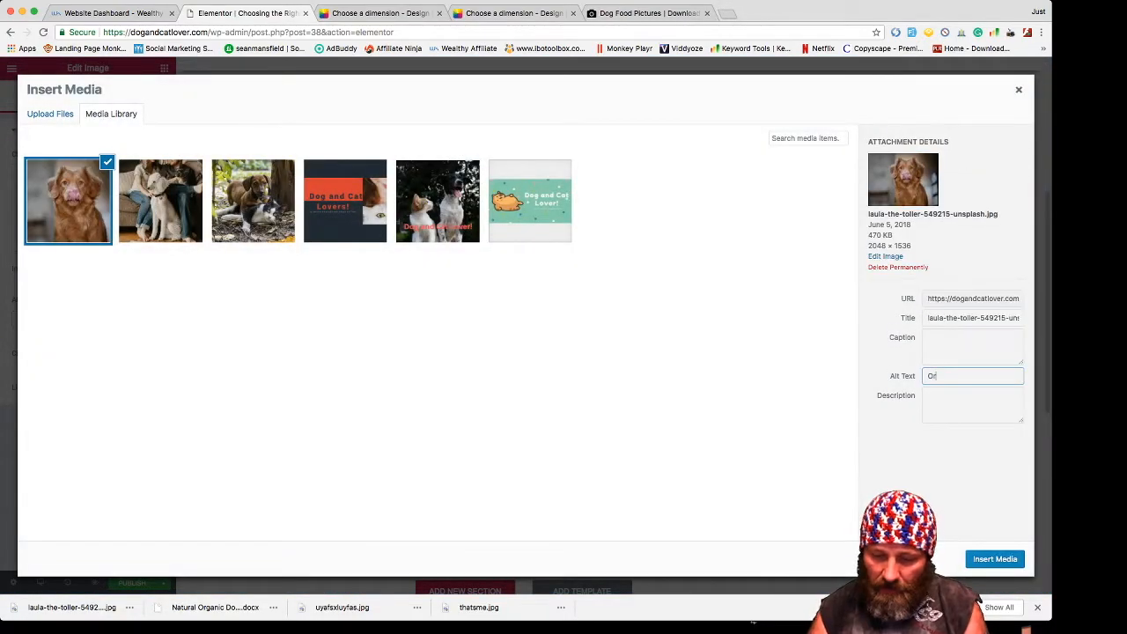
text(ganic )
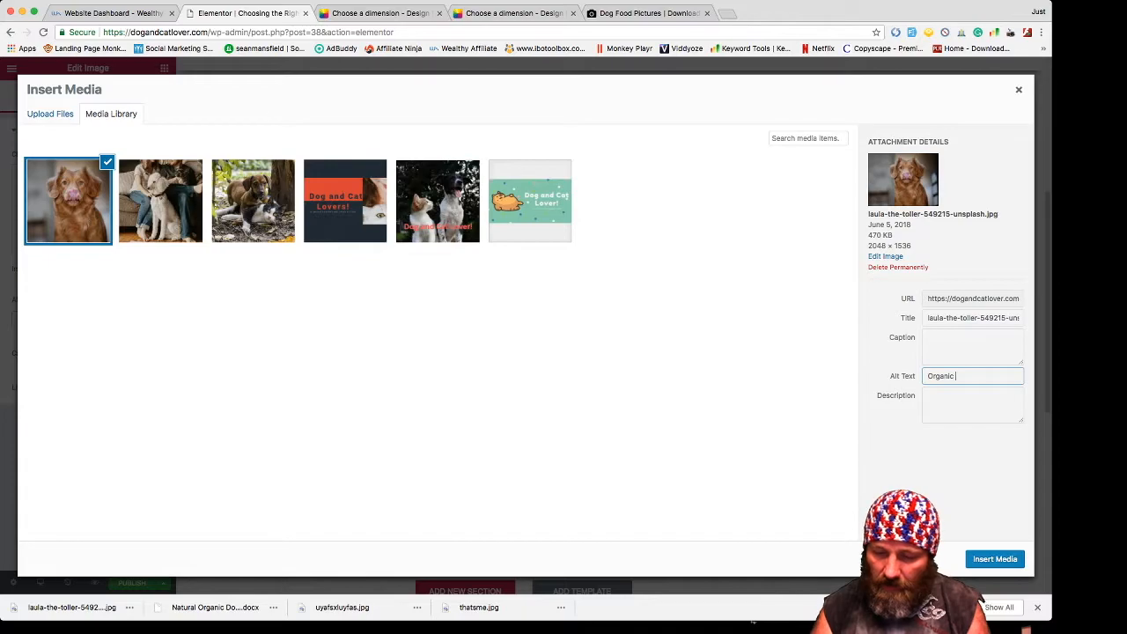
text(Dog food)
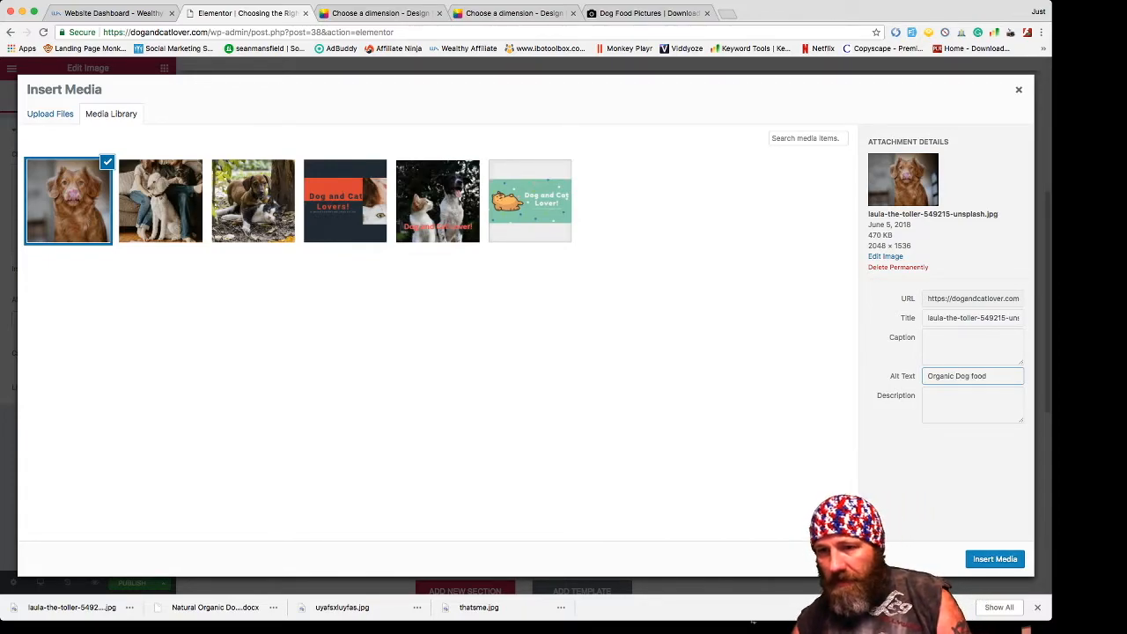
click(994, 559)
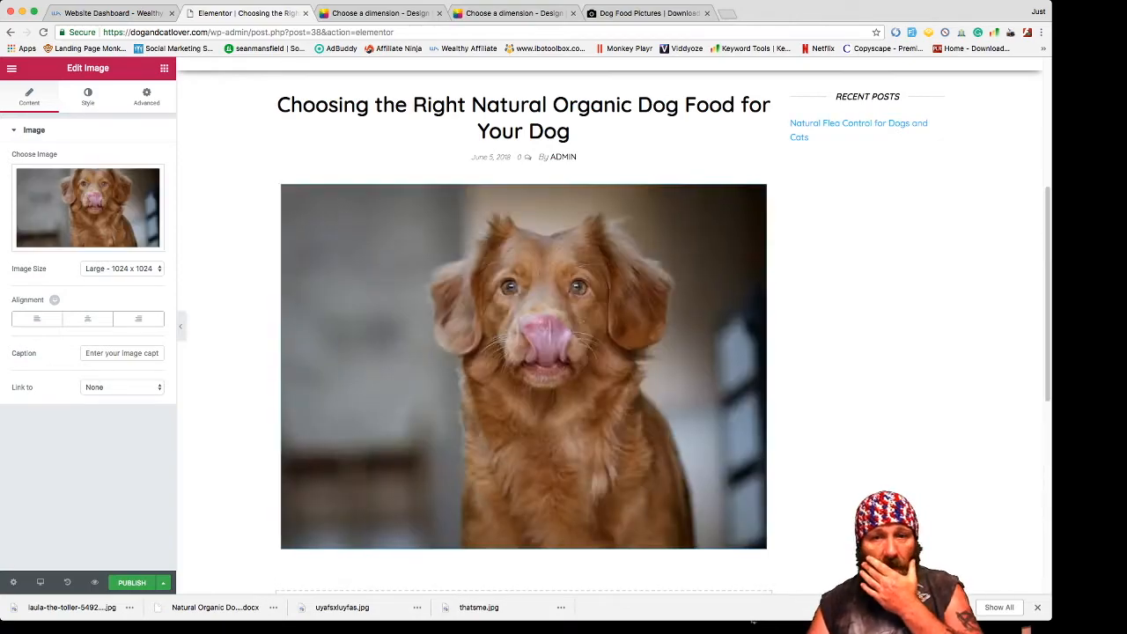
scroll(525, 352, down, 2)
scroll(525, 352, up, 2)
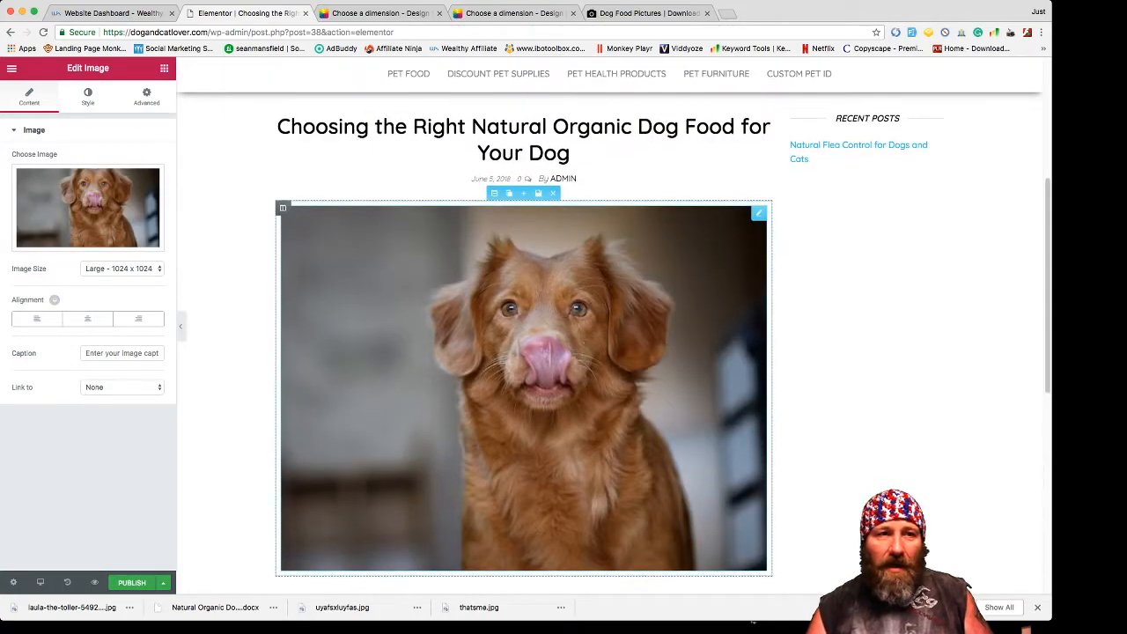
scroll(524, 352, down, 1)
click(164, 68)
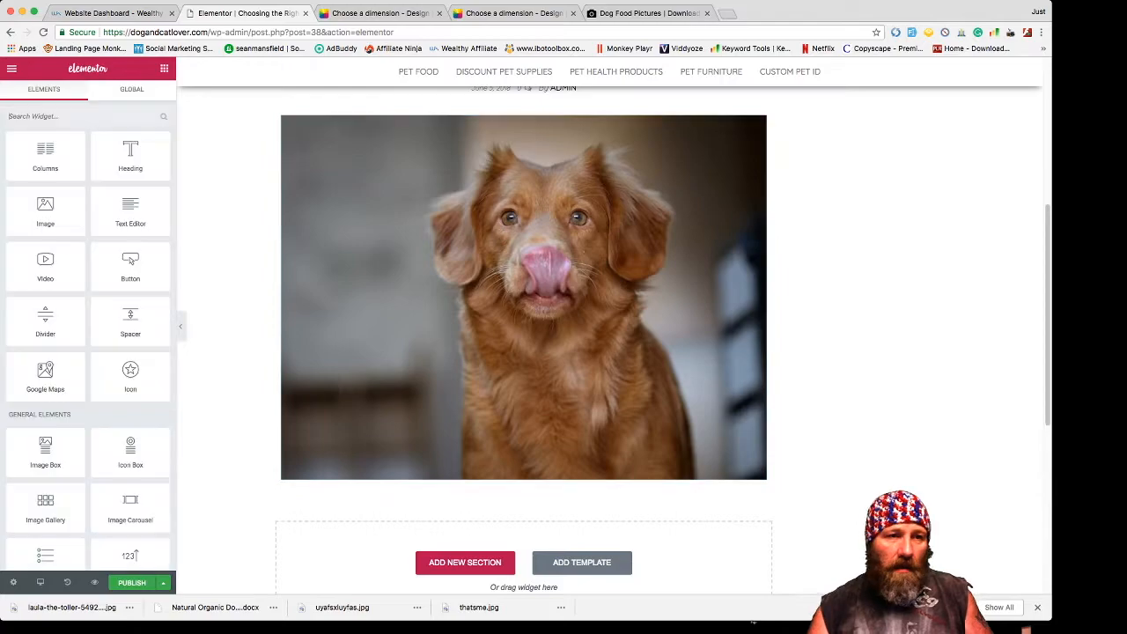
- Add a Text Editor block beneath the dog photo and paste the two dog food paragraphs over the placeholder
scroll(130, 224, down, 2)
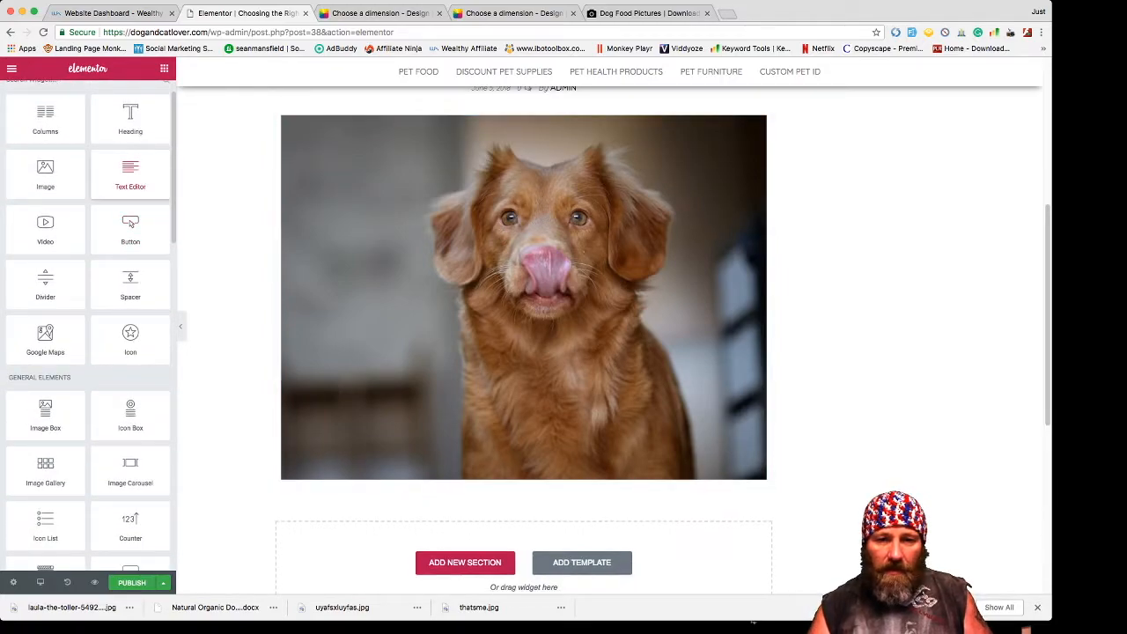
drag(131, 174, 524, 467)
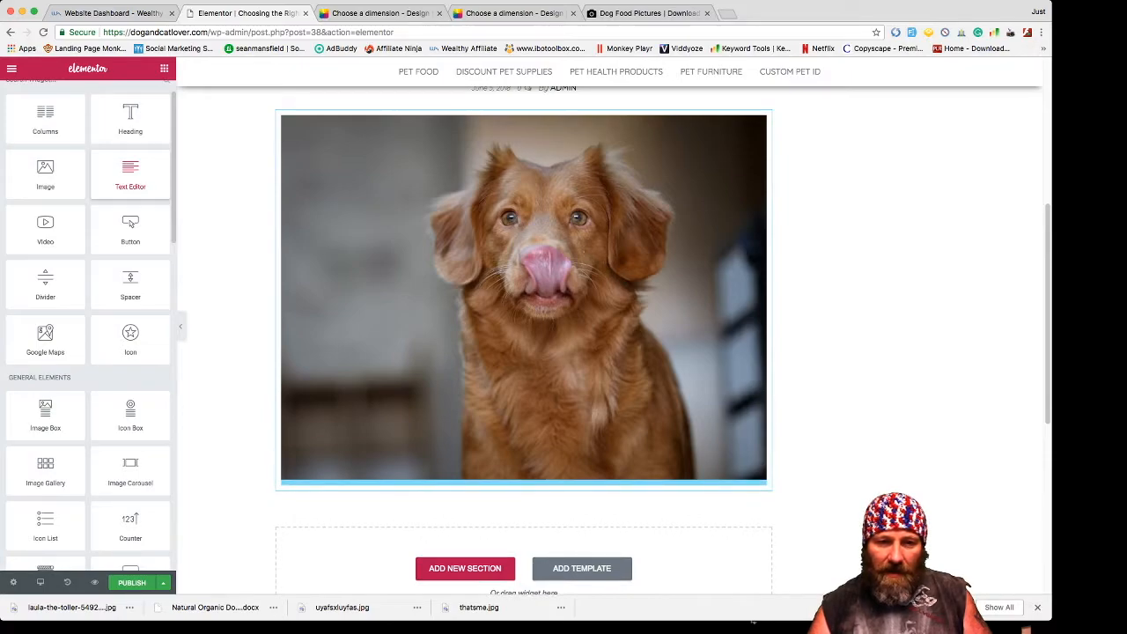
drag(524, 467, 524, 475)
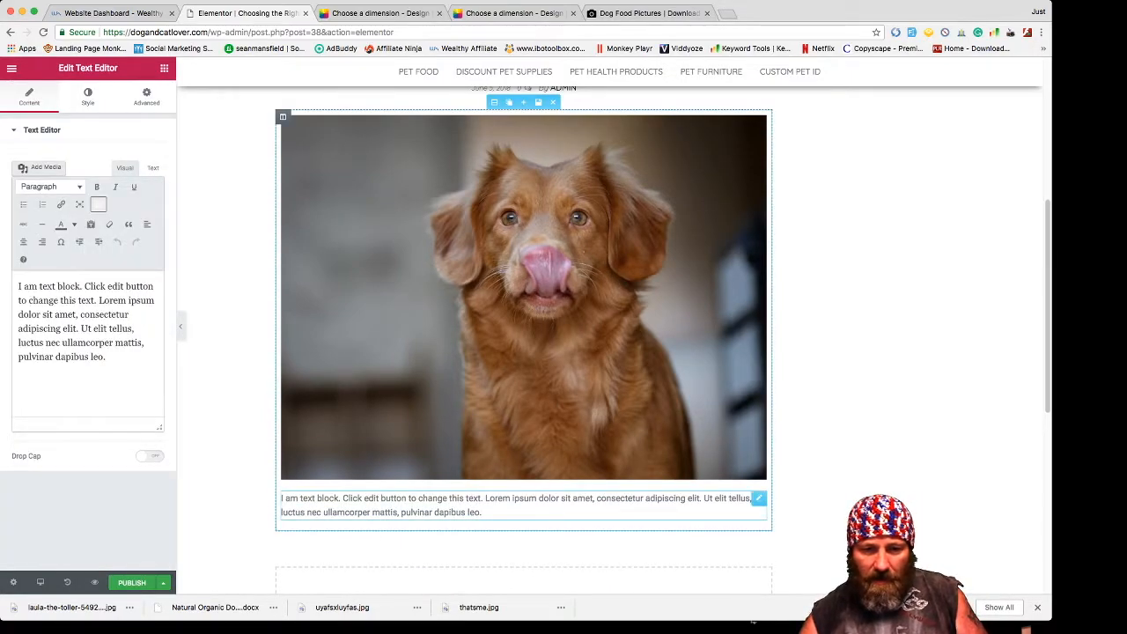
triple_click(480, 504)
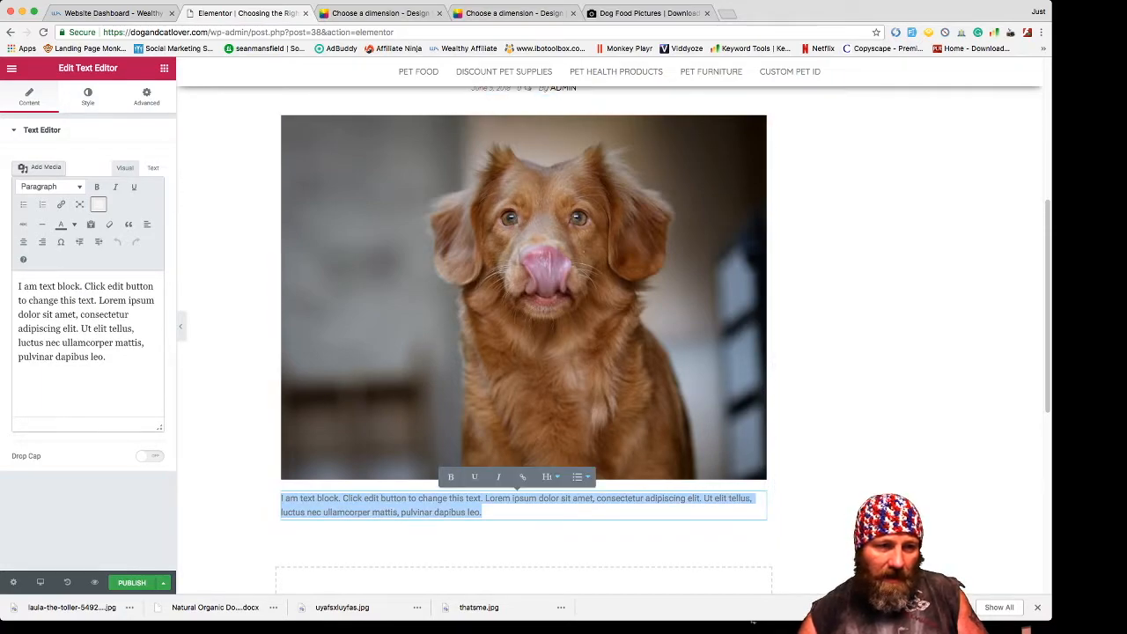
key(super+Tab)
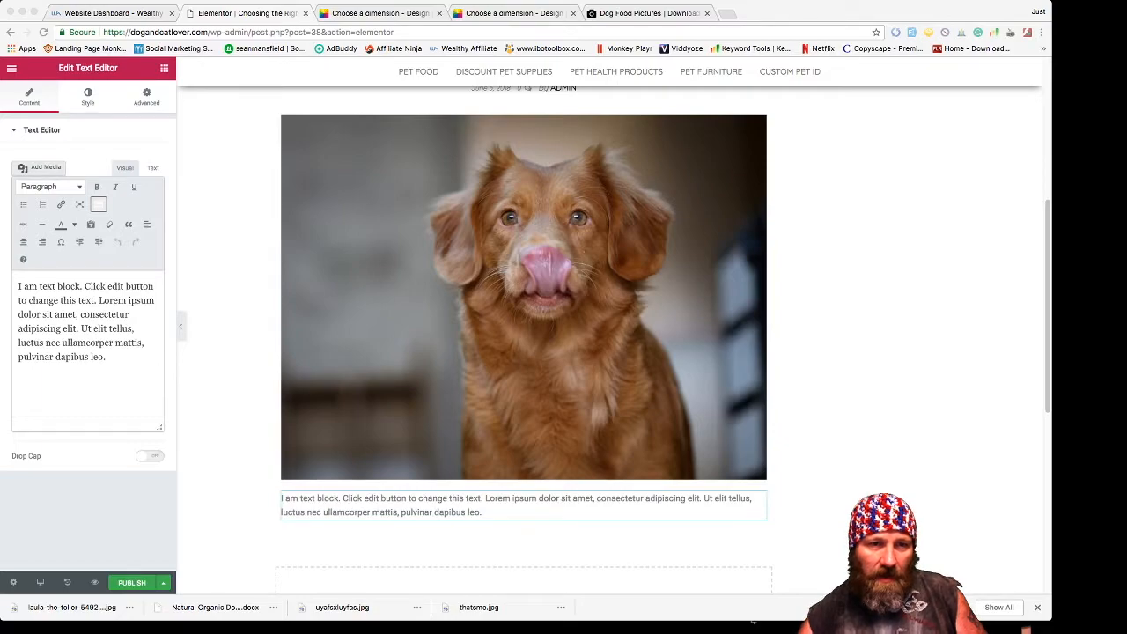
key(super+Tab)
text(Getting the right ingredients for your dog can be a grueling task if you don't know what you are looking for. Natural organic dog food is a type of feed derived solely from plants and animals among other things. To be considered natural and organic the product must not have been produced by means of chemical synthetic processes. We are going to take a deeper look at a few types of dog food that prove to be excellent in nutrition. These dog foods are personally selected for their recipes and flavors. We all want our dogs to be healthy, but dogs need to enjoy what they eat too.)
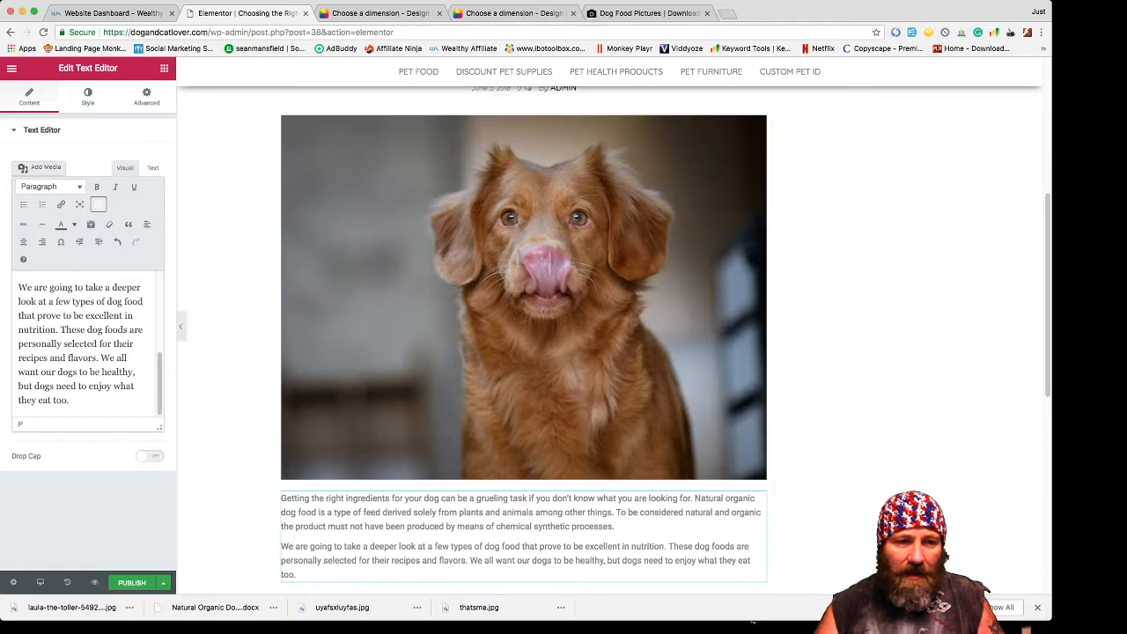
- Colour the pasted paragraph text black
drag(70, 400, 16, 268)
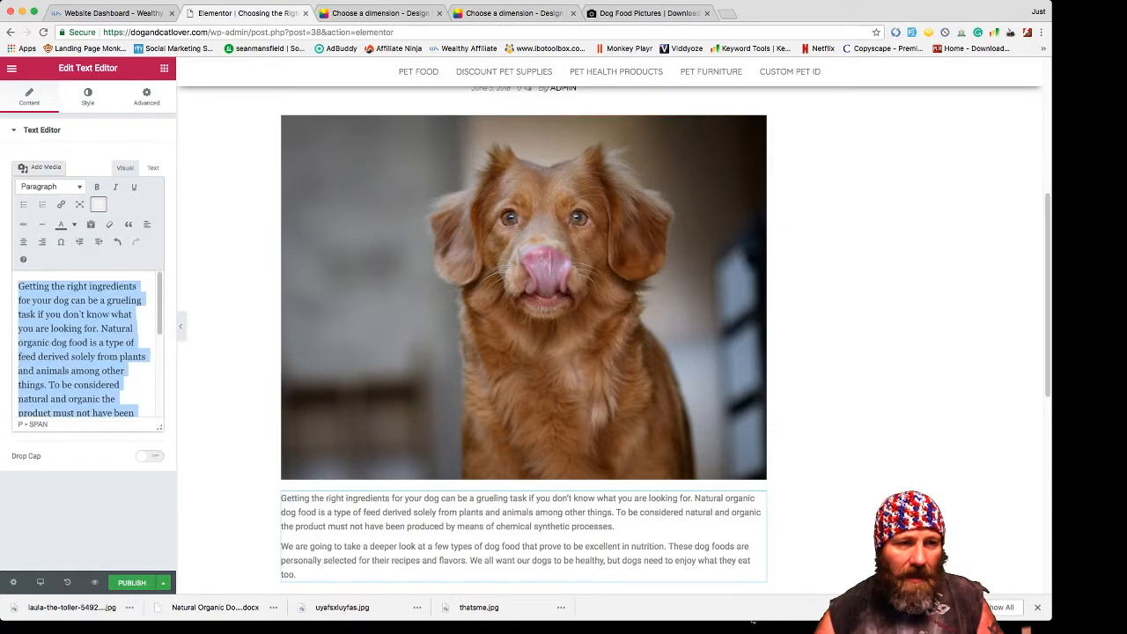
click(74, 225)
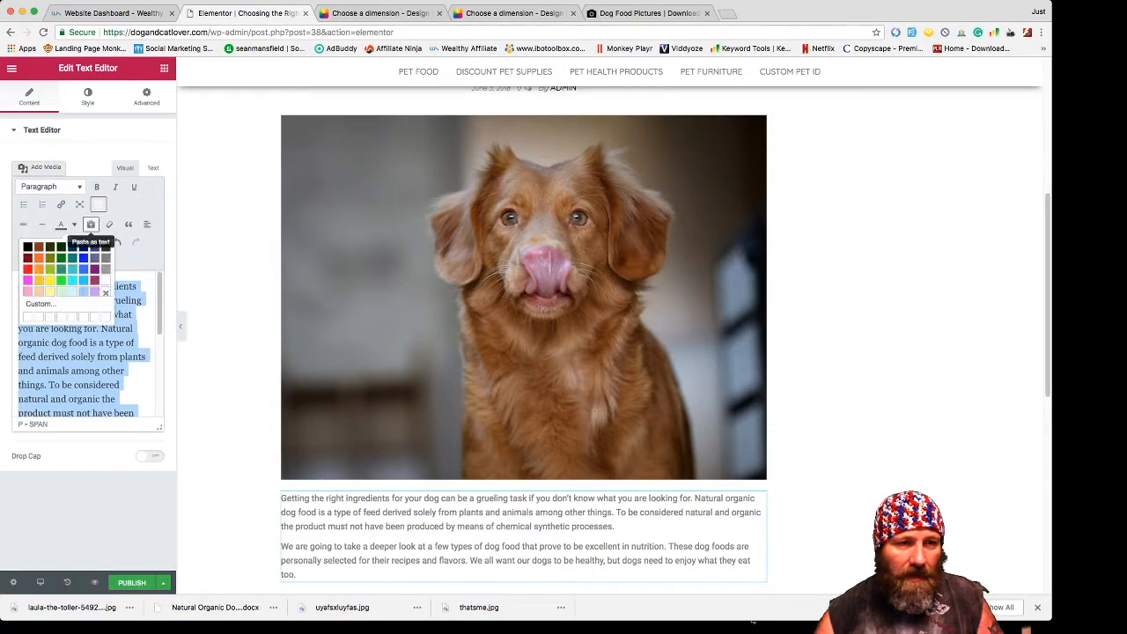
click(27, 248)
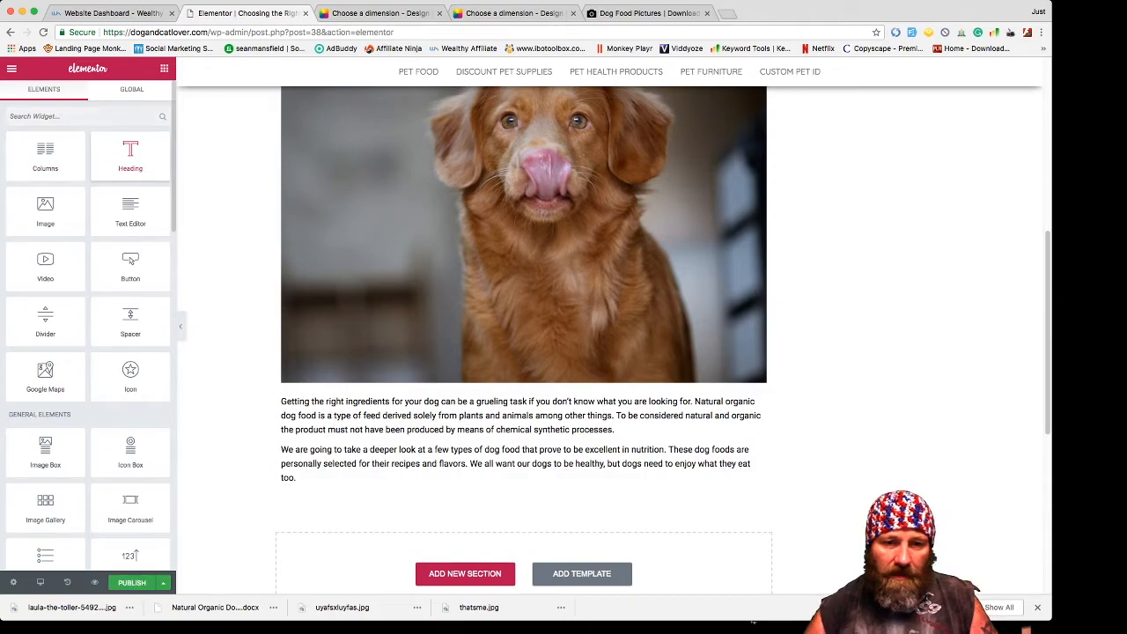
- Add a centred heading below the paragraphs reading 'Dry Natural Organic Dog Food'
drag(130, 157, 523, 493)
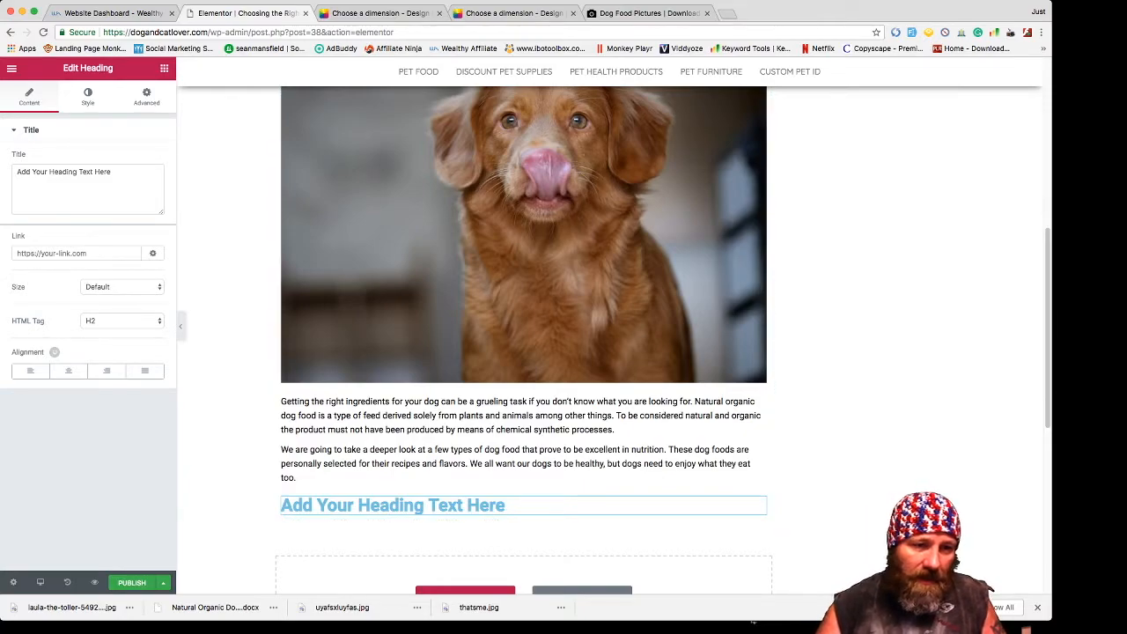
click(69, 371)
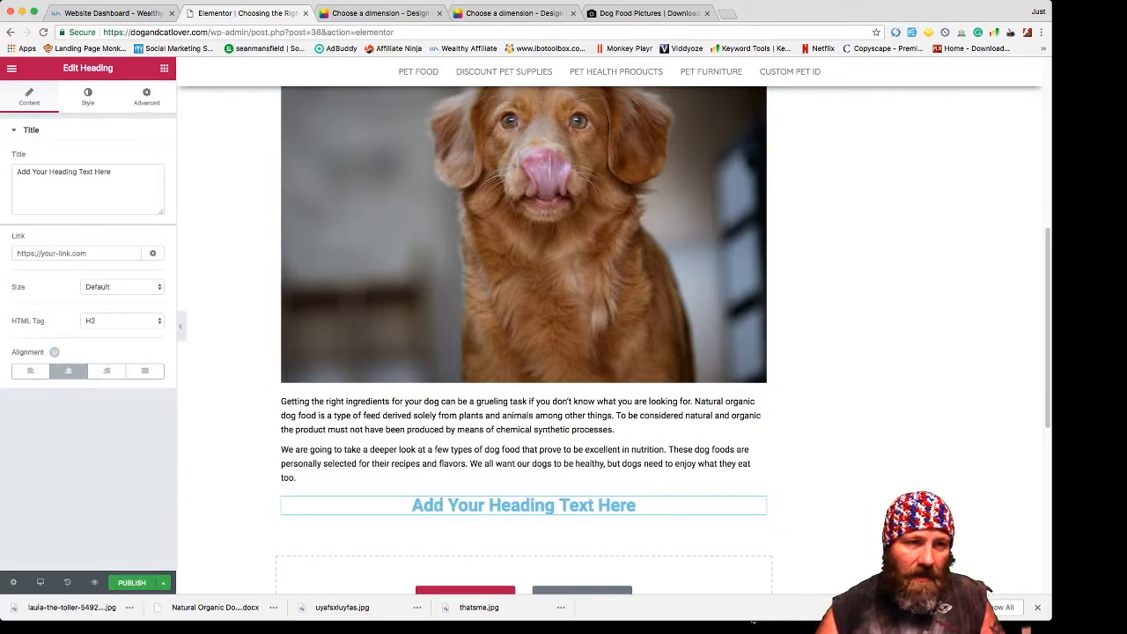
click(110, 173)
drag(108, 171, 16, 172)
key(BackSpace)
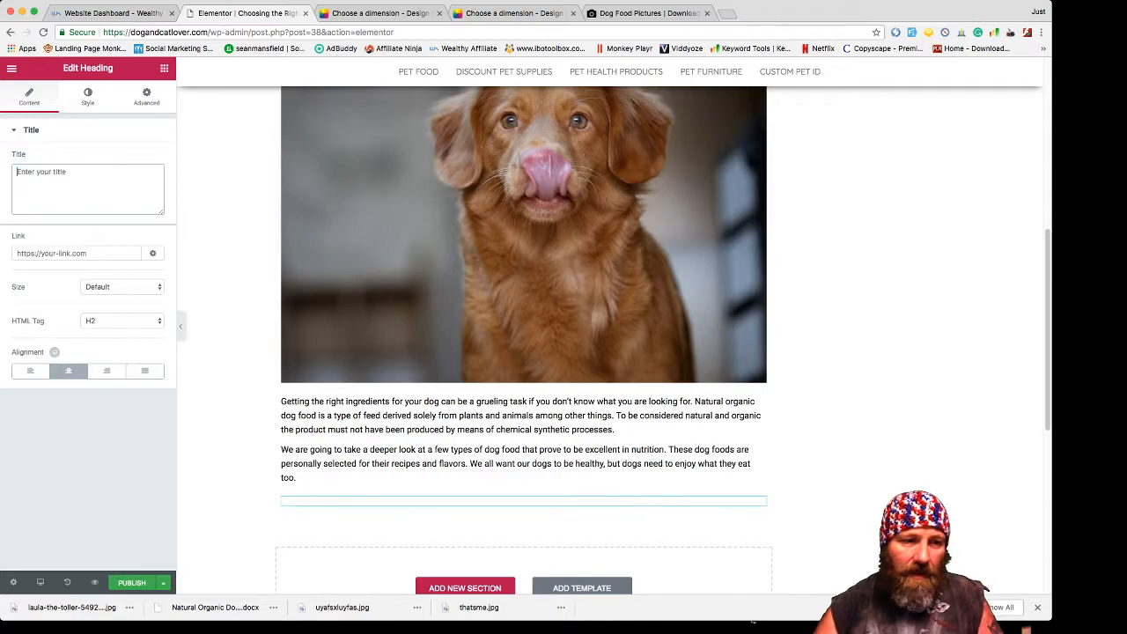
key(super+Tab)
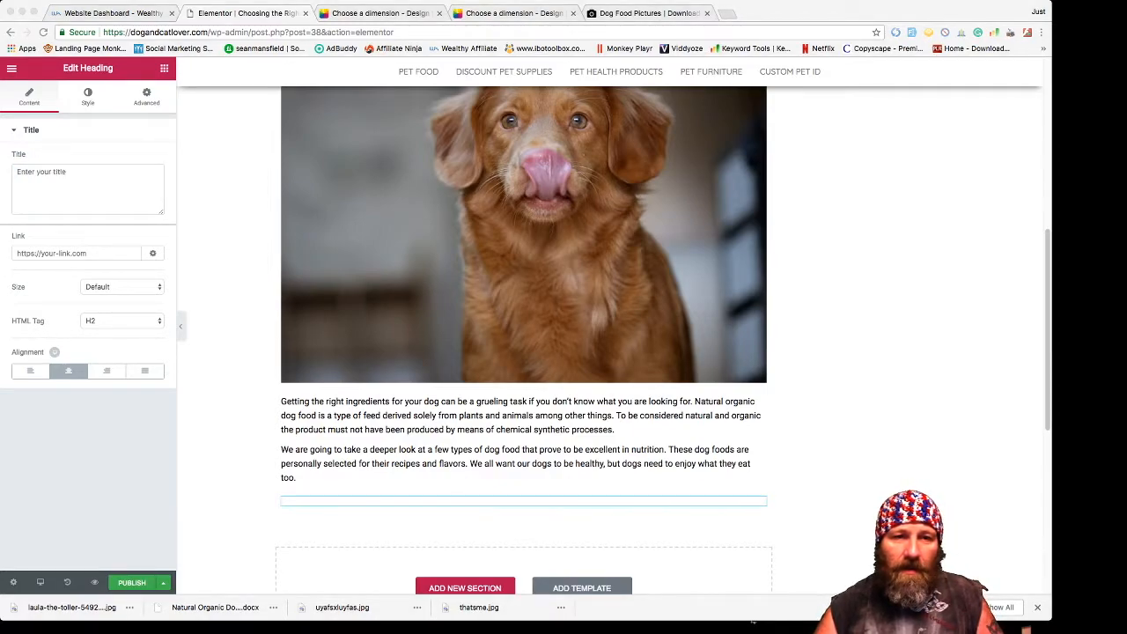
key(super+Tab)
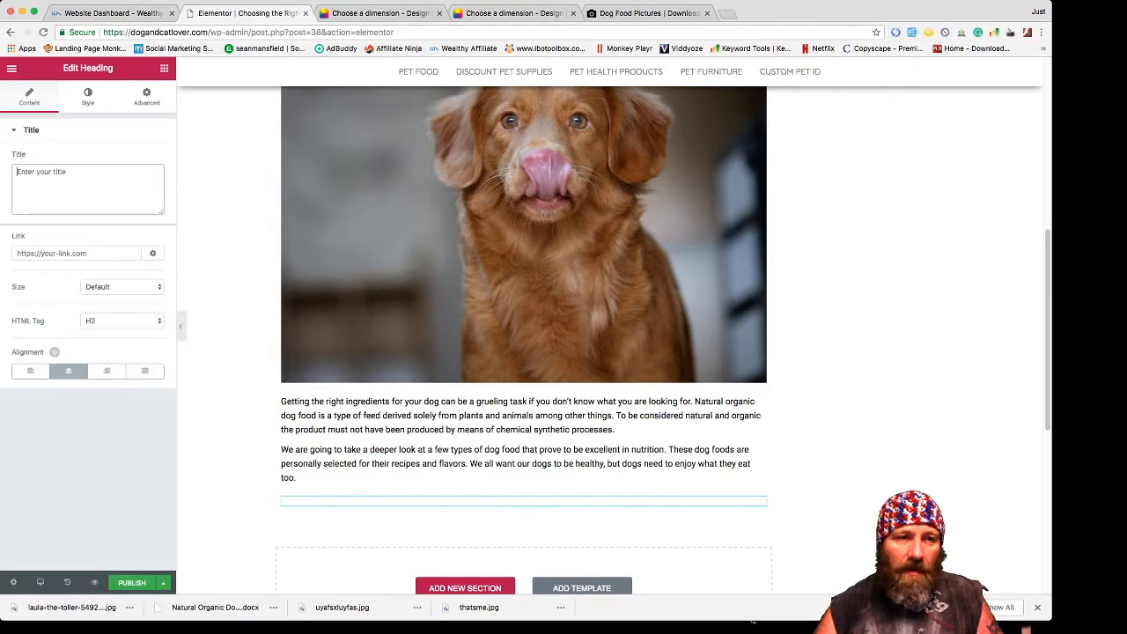
text(Dry Natural Organic Dog Food)
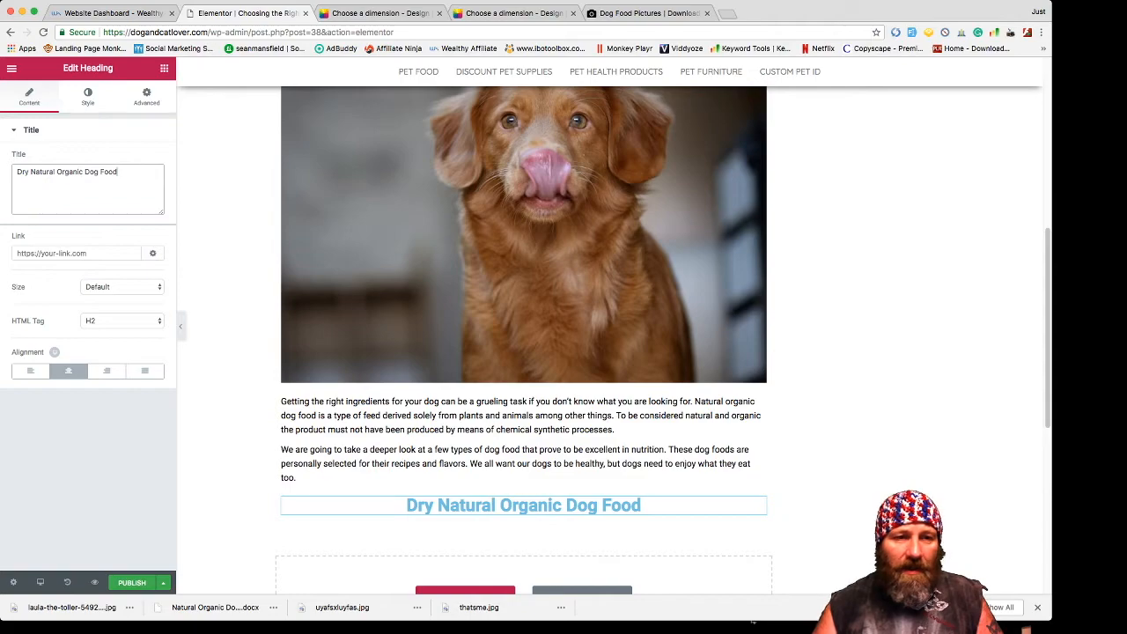
click(122, 320)
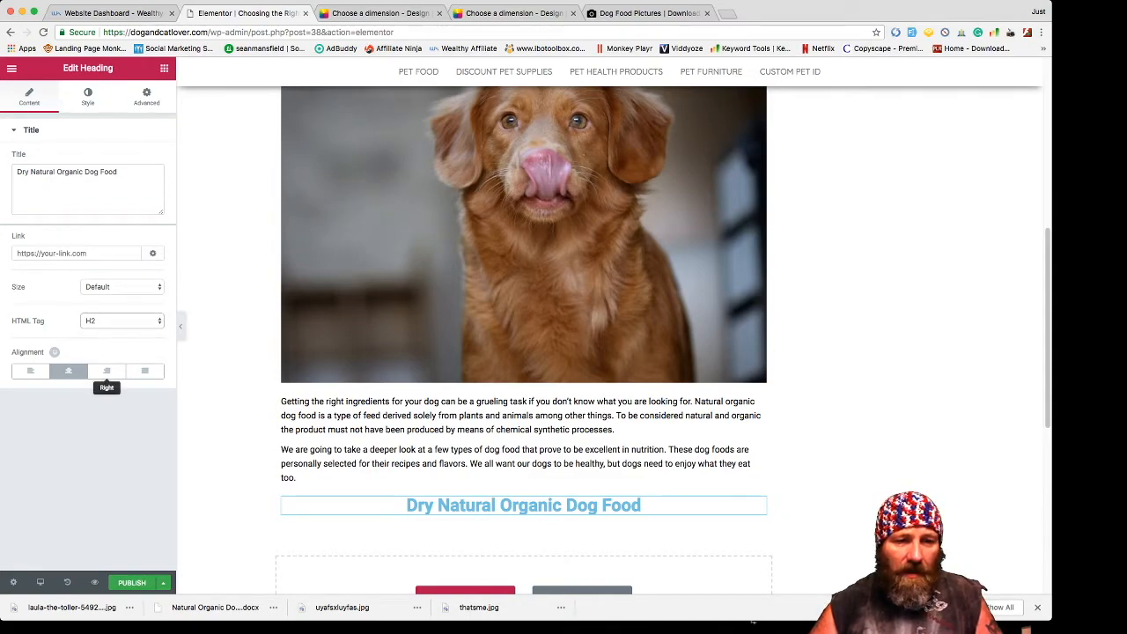
- Go back to the Elements panel
scroll(528, 493, down, 1)
scroll(523, 352, down, 3)
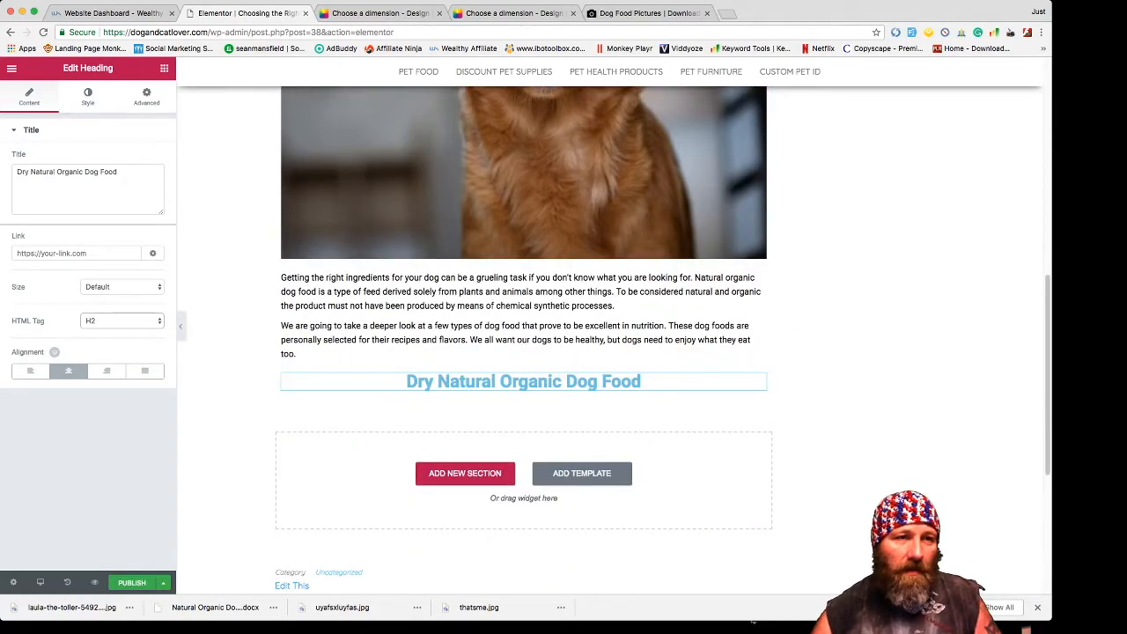
click(11, 69)
click(11, 69)
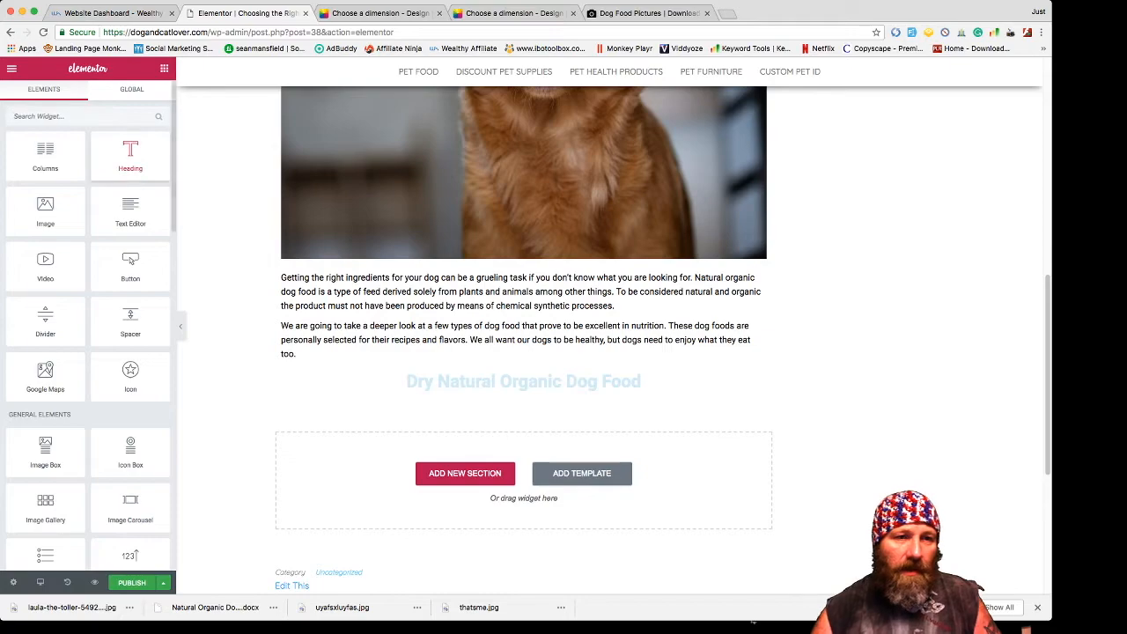
- Add a Text Editor block under the heading and clear its placeholder text
drag(130, 211, 524, 392)
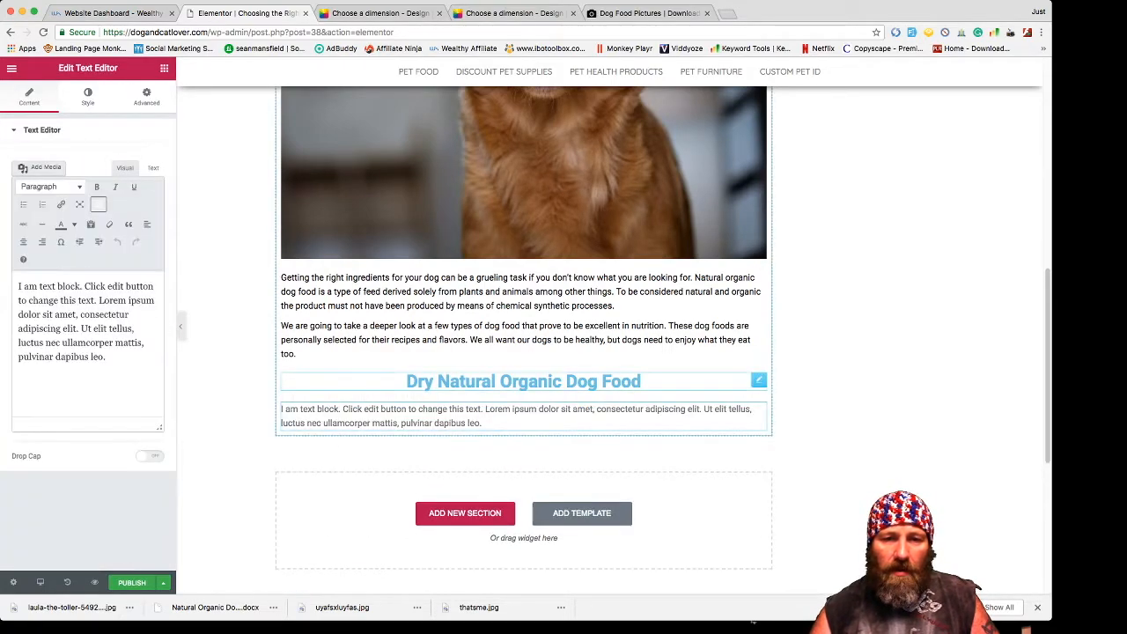
drag(106, 357, 18, 286)
key(BackSpace)
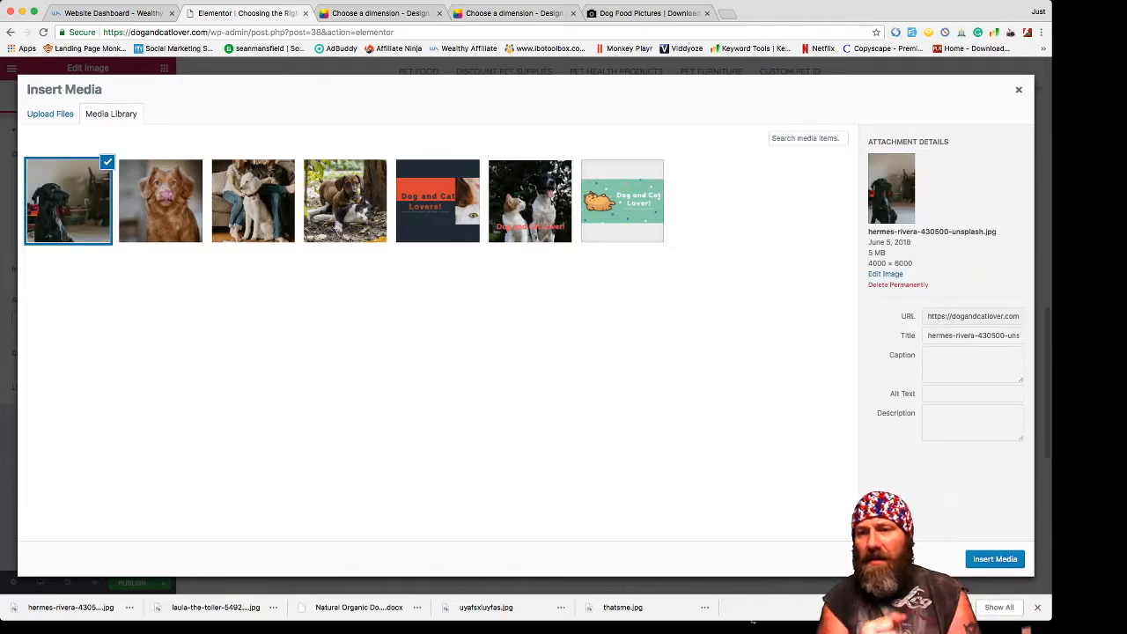
- Give the inserted black dog photo alt text 'Organic Do…' and return to the elements list
click(972, 394)
text(Organic)
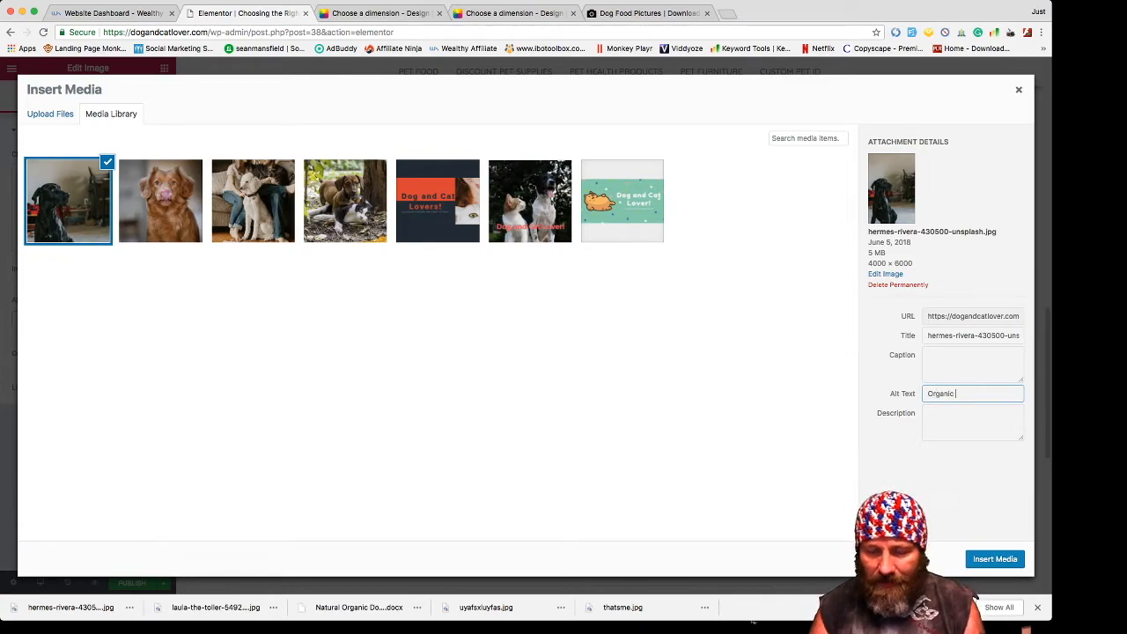
text( Do)
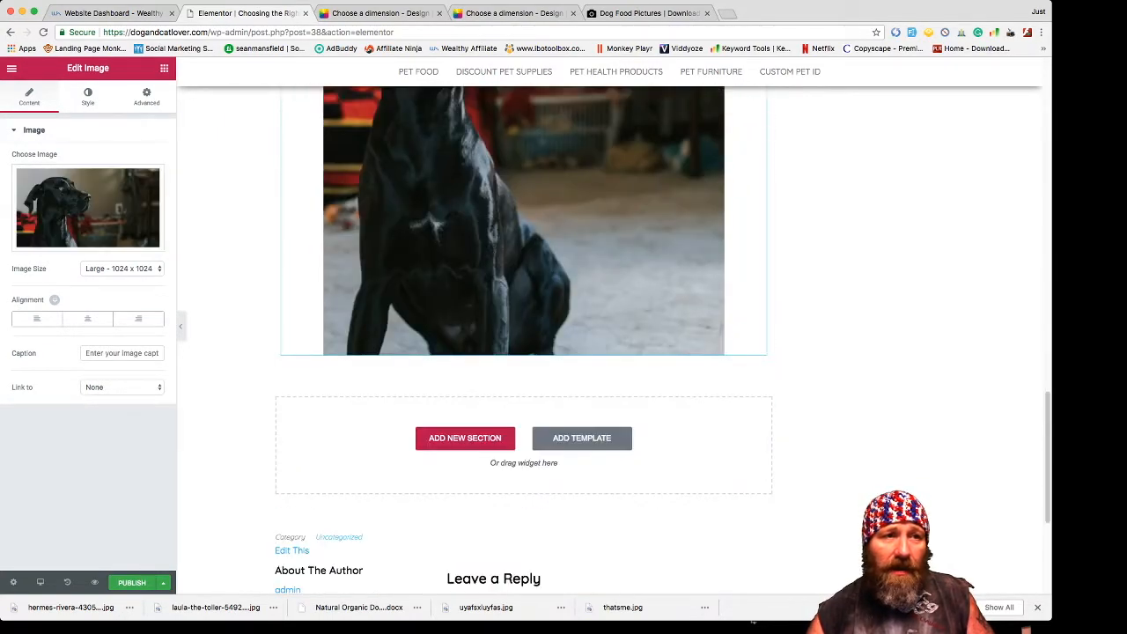
click(11, 68)
click(163, 68)
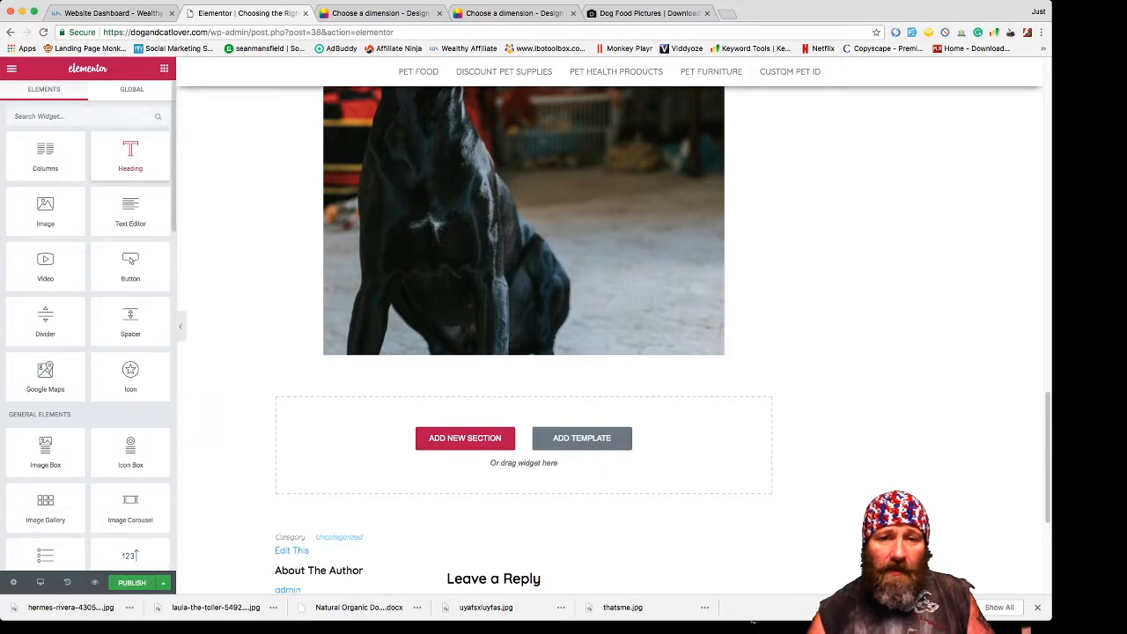
- Add a heading below the black dog photo titled 'Canned Natural Organic Dog Food'
drag(131, 157, 523, 345)
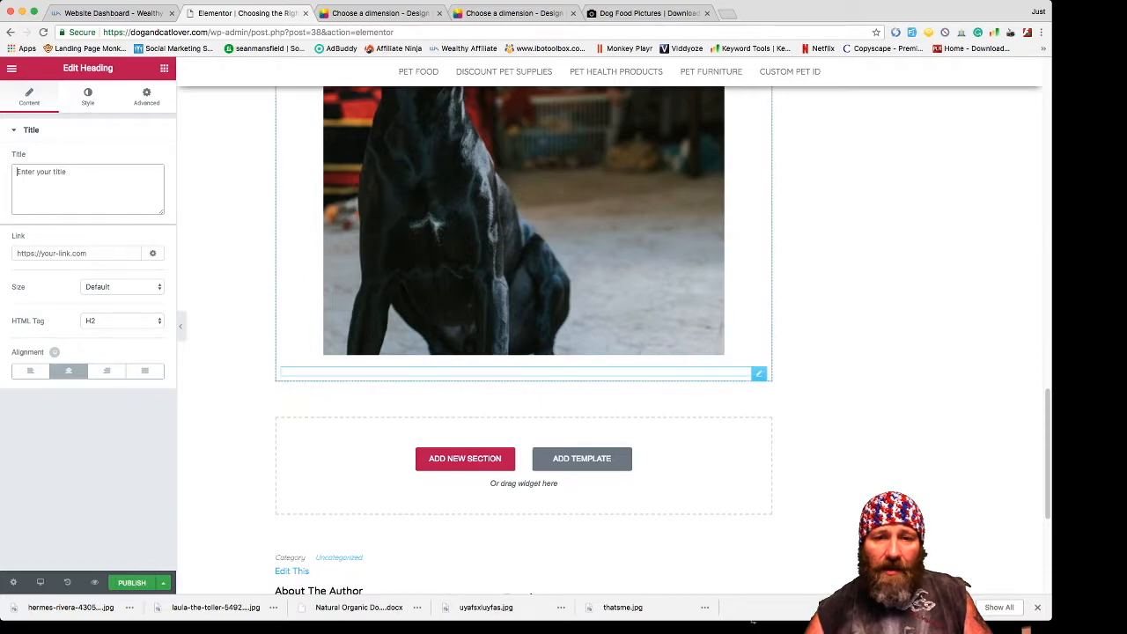
click(524, 373)
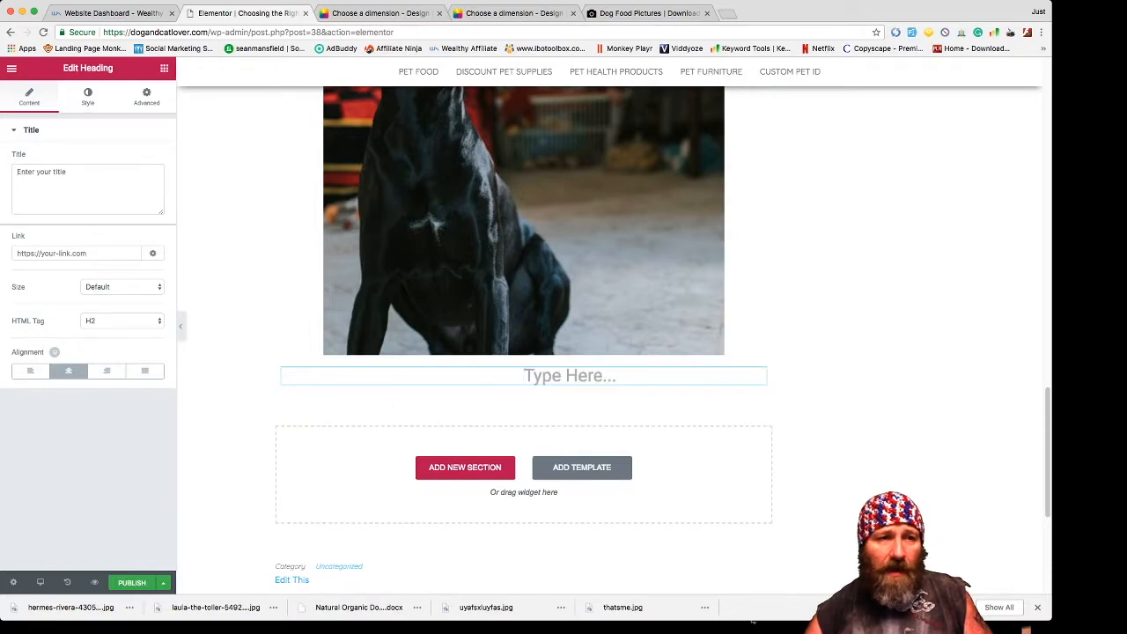
click(66, 181)
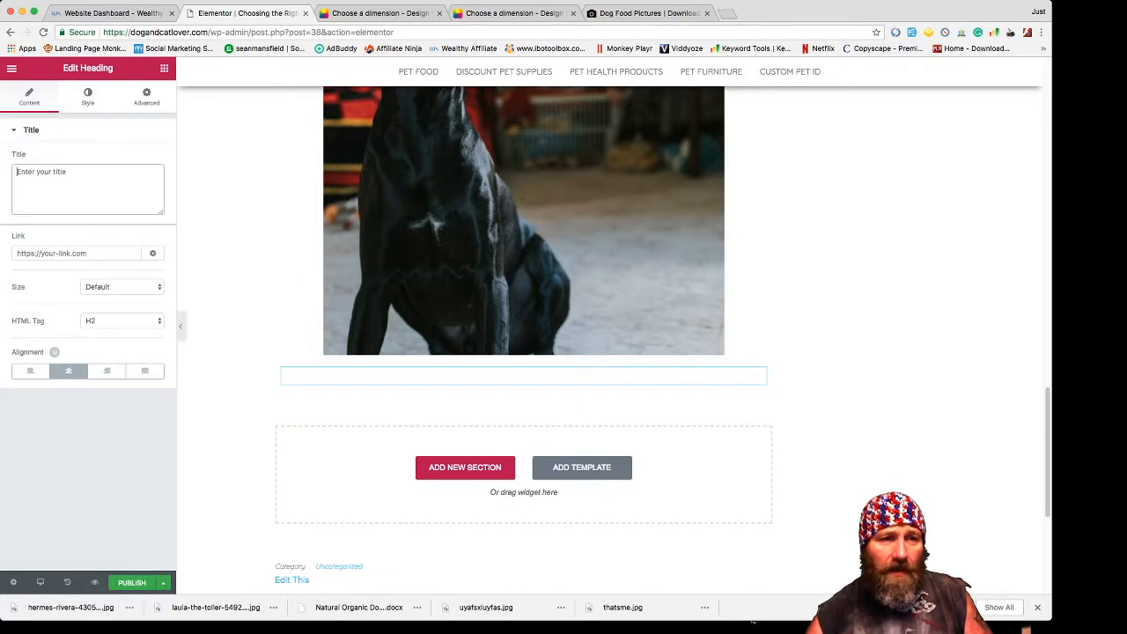
text(Canned Natural Organic Dog Food)
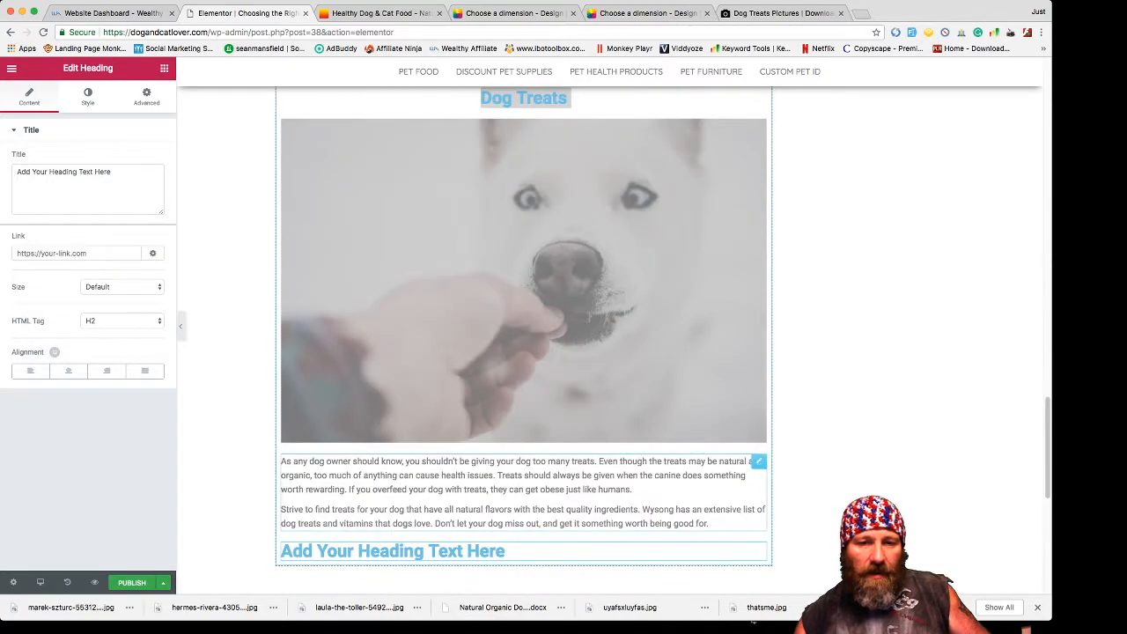
- Select the Dog Treats paragraph text and bring up its text colour choices
click(709, 523)
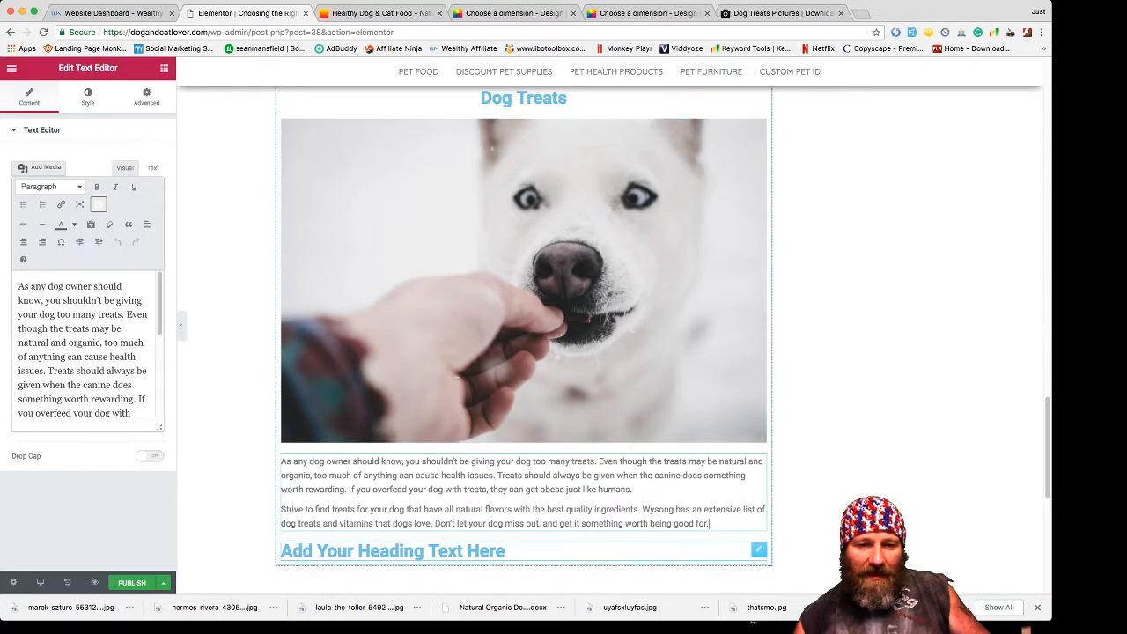
click(506, 551)
click(528, 520)
drag(19, 285, 106, 419)
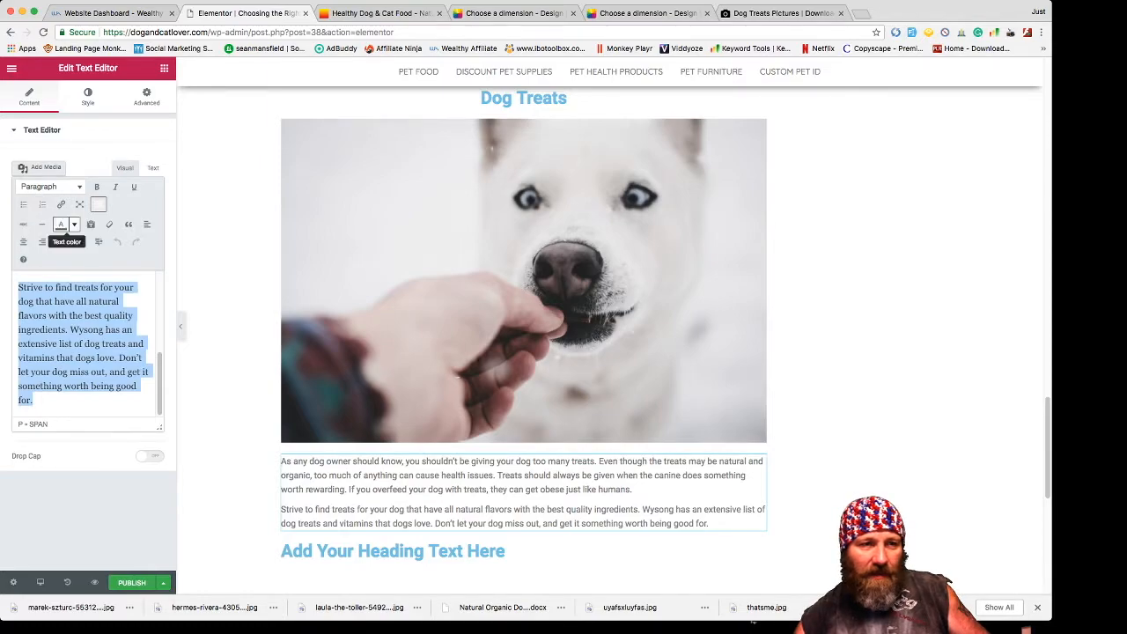
click(74, 225)
- Apply the text colour, then add a Video widget with the Wysong commercial's youtu.be link
click(28, 246)
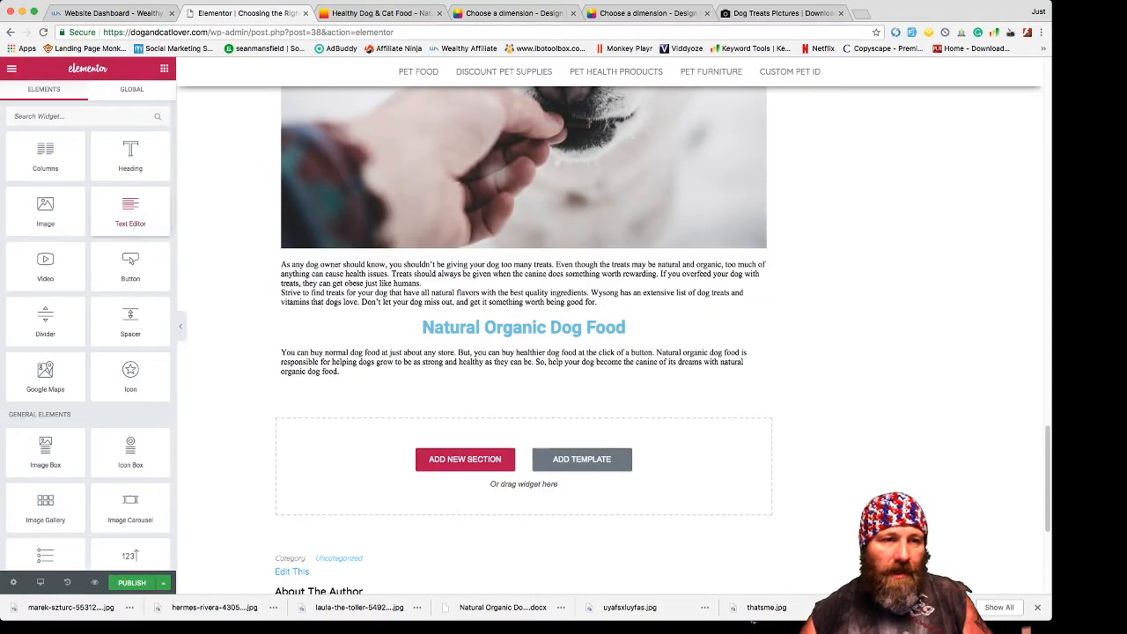
drag(45, 267, 523, 352)
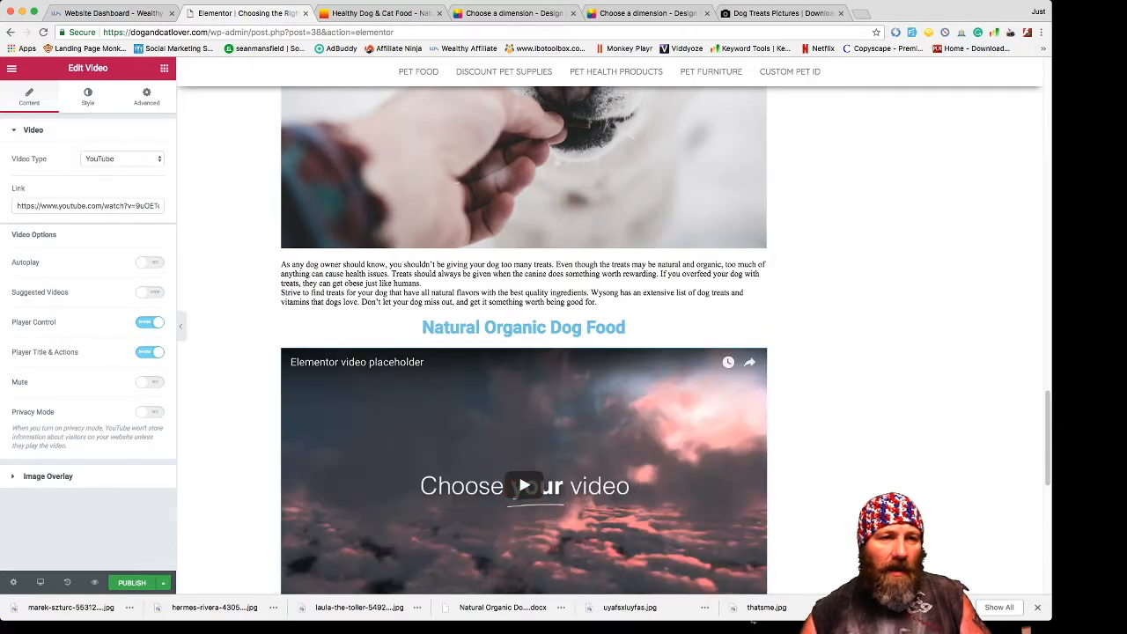
triple_click(72, 206)
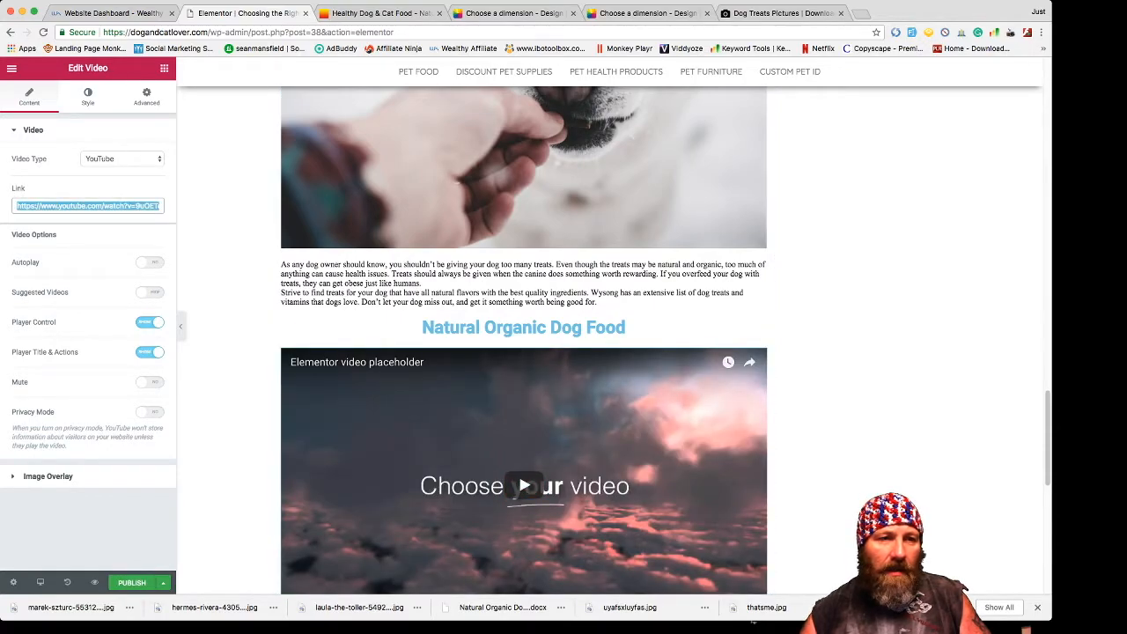
text(https://youtu.be/kUslnRBcMvc)
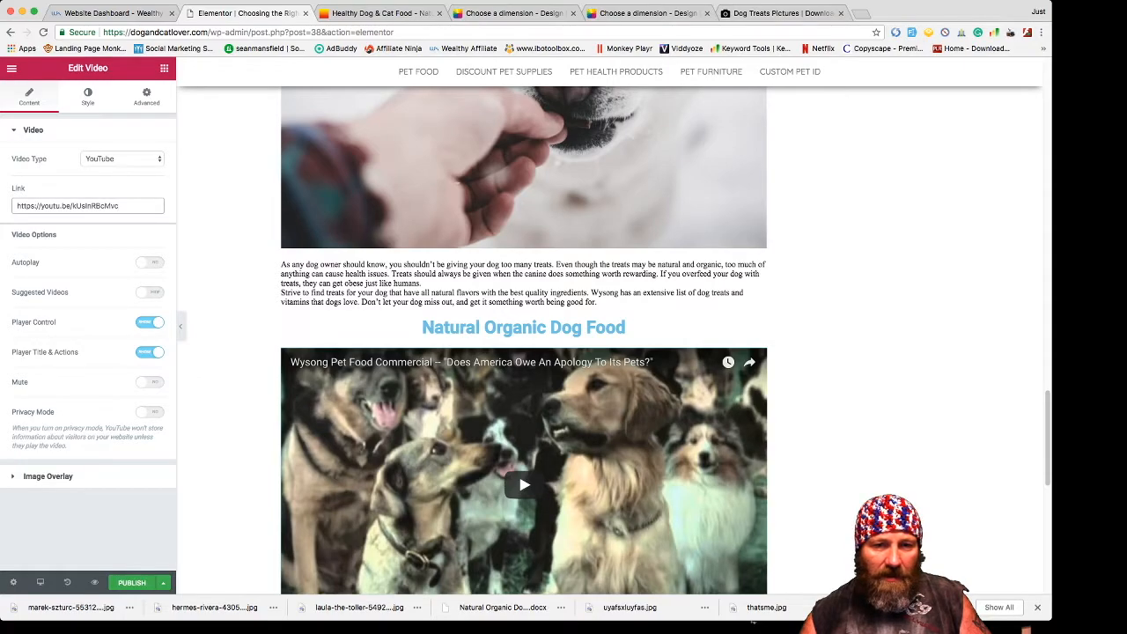
- Toggle the video's player title/actions and player controls off and back on
click(150, 352)
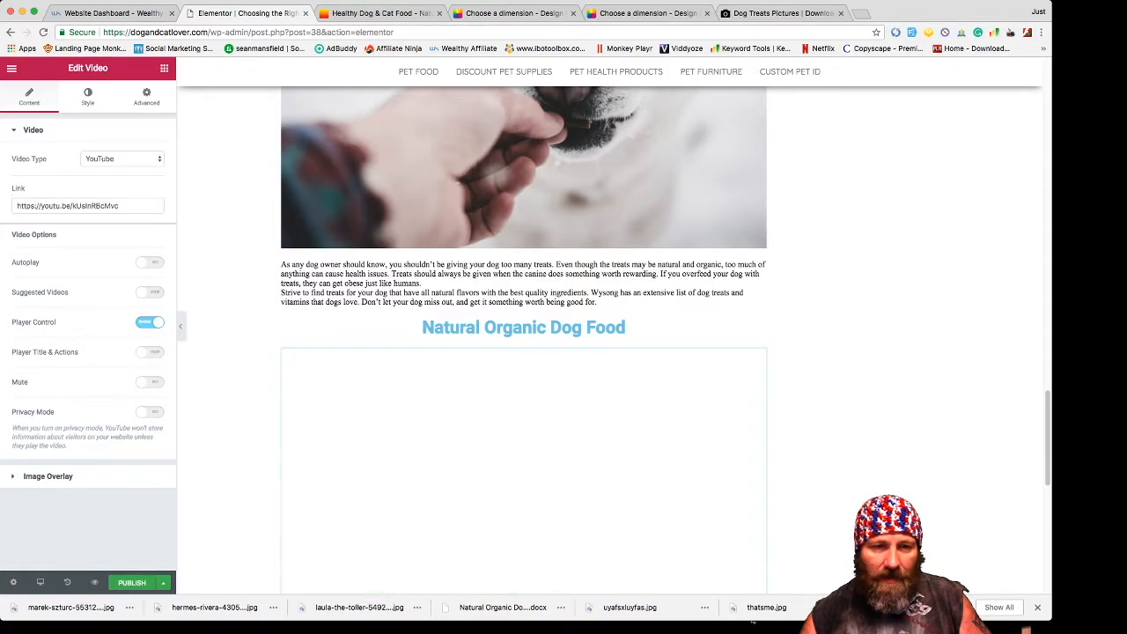
click(149, 352)
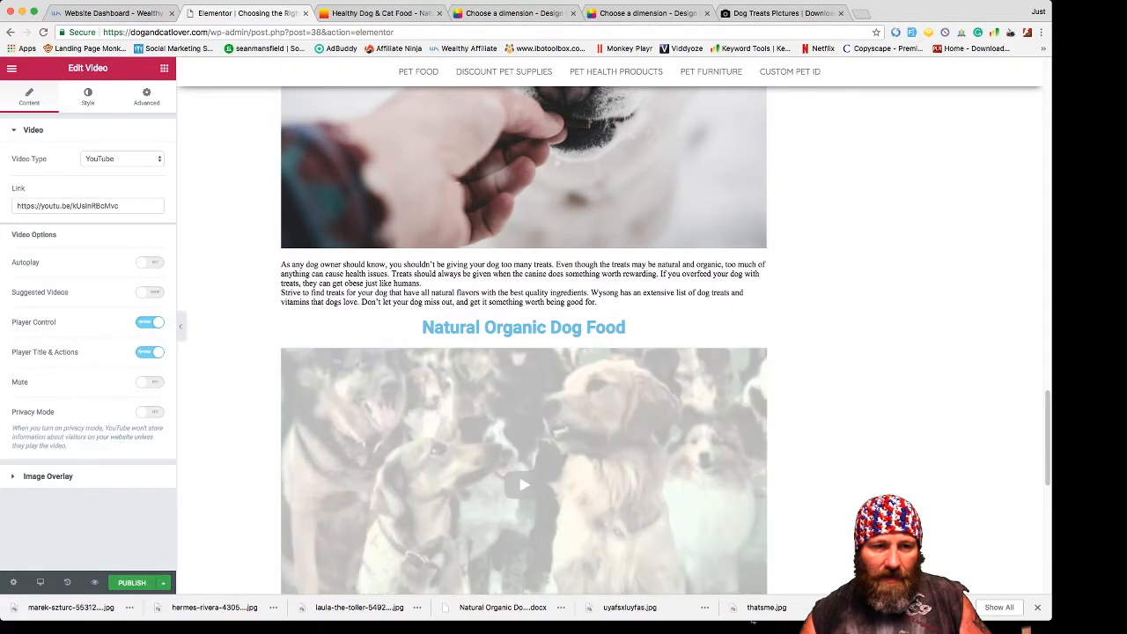
click(150, 323)
click(150, 323)
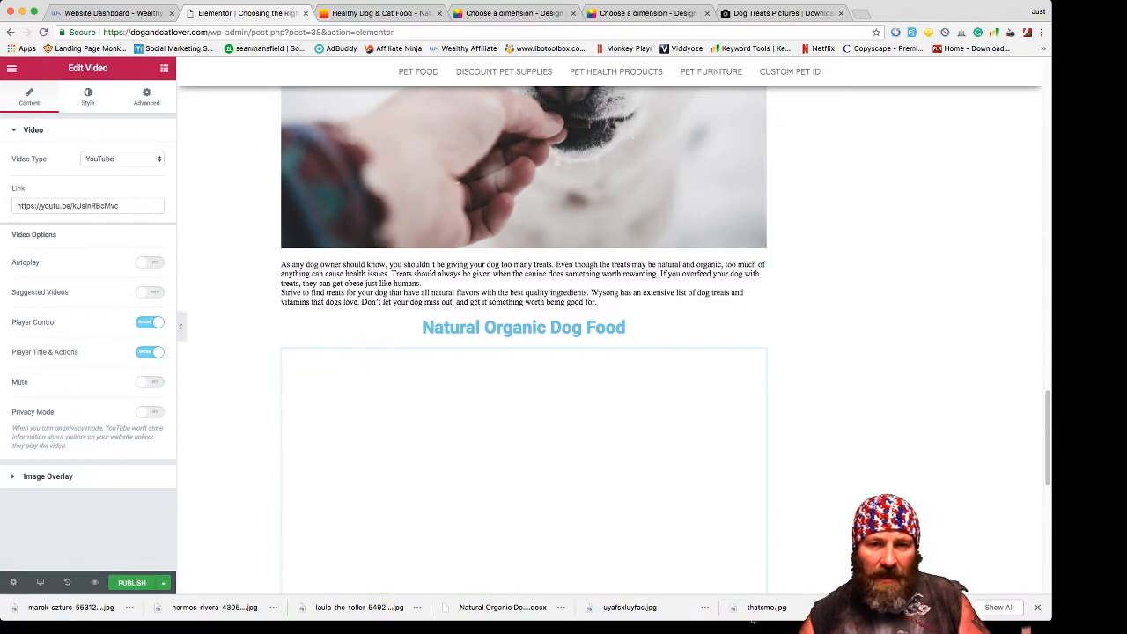
- Publish the dog food post from Elementor and view it live with Have a Look
scroll(523, 343, up, 5)
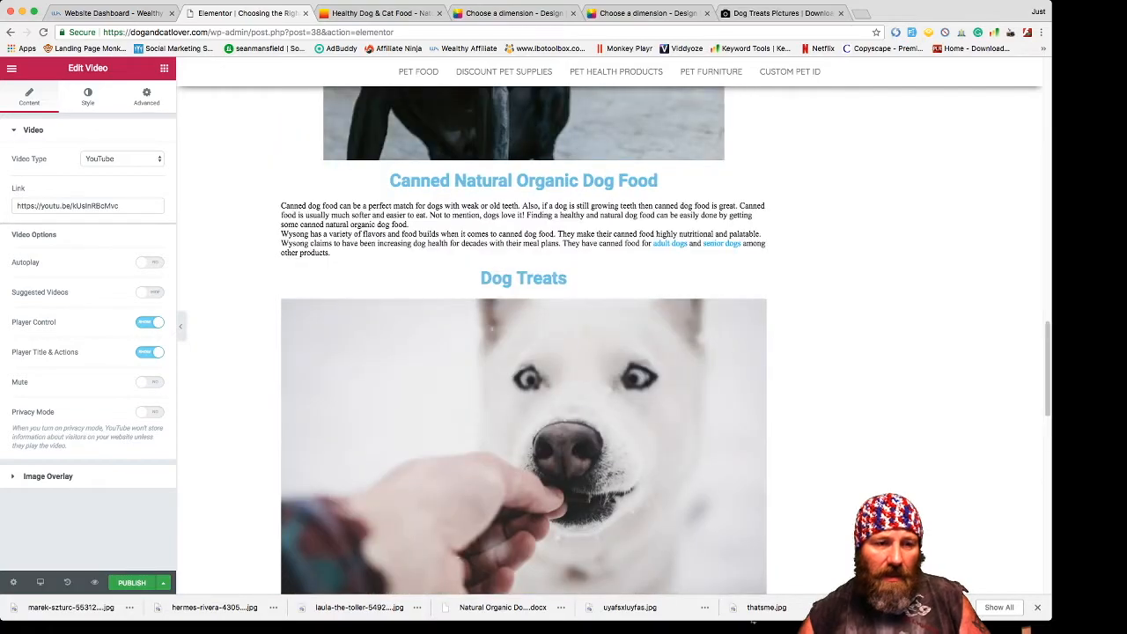
scroll(523, 343, up, 10)
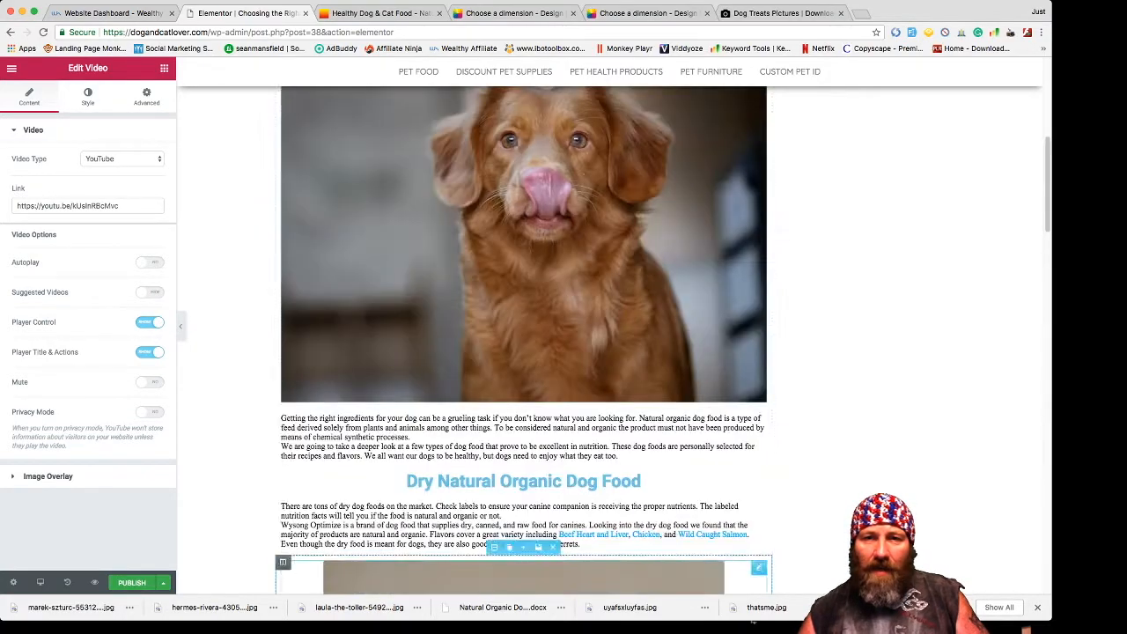
scroll(523, 343, down, 6)
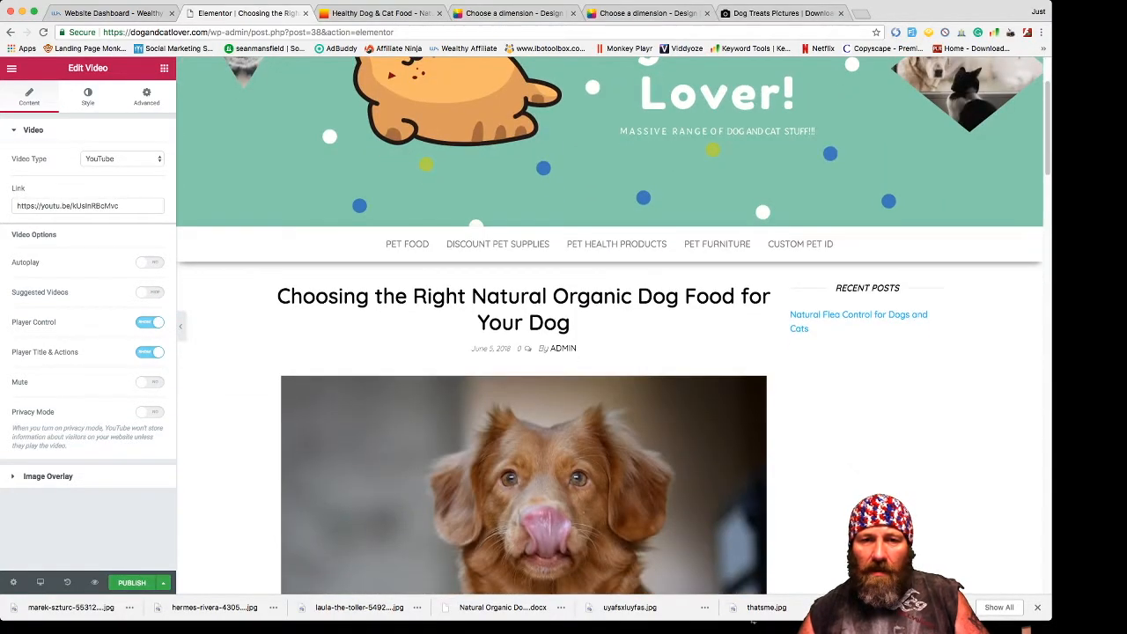
scroll(523, 343, up, 6)
scroll(523, 344, down, 15)
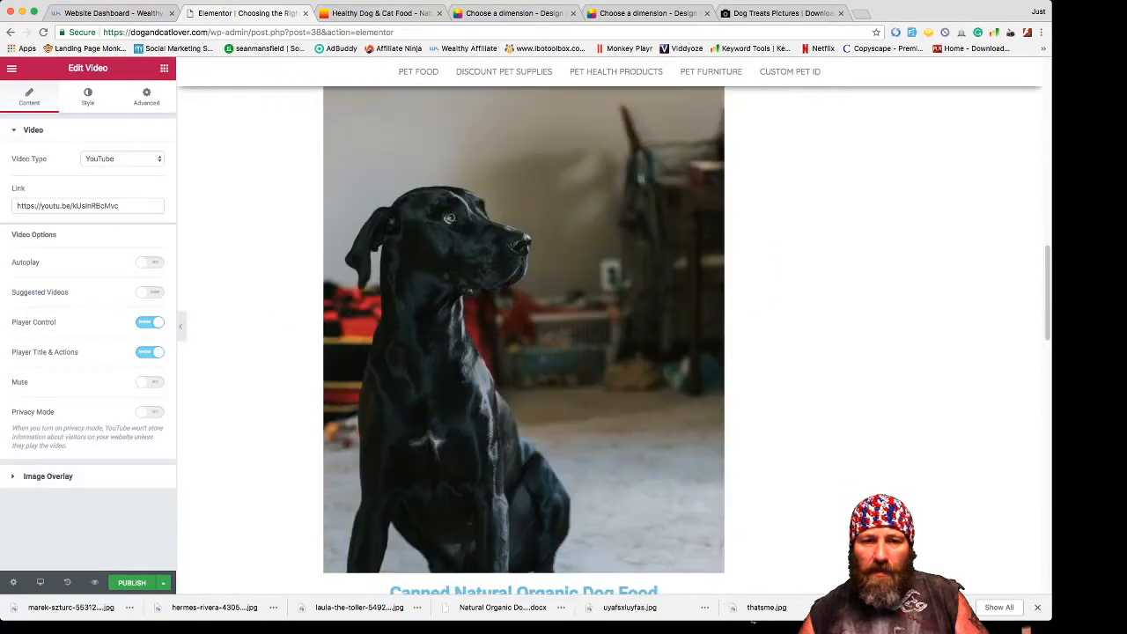
scroll(523, 344, down, 15)
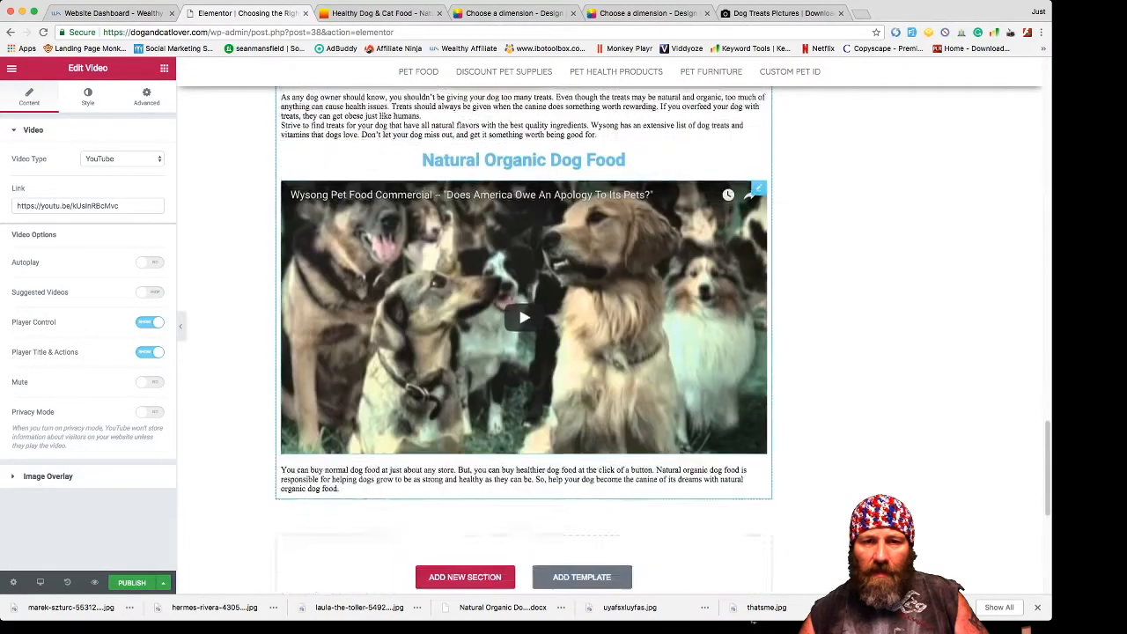
scroll(523, 344, up, 8)
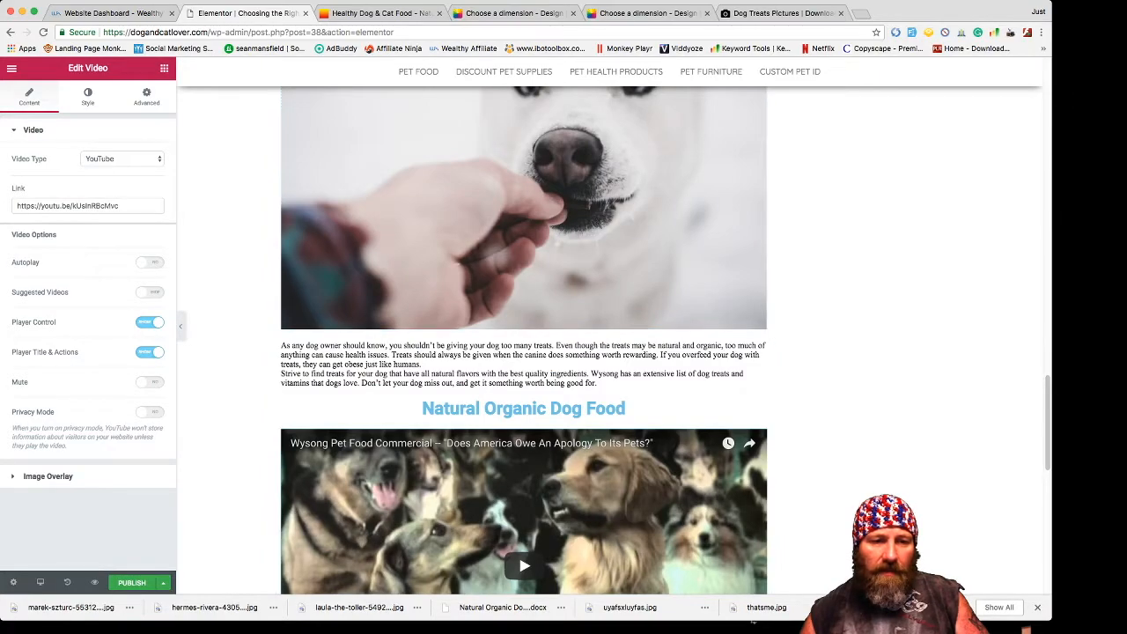
click(132, 583)
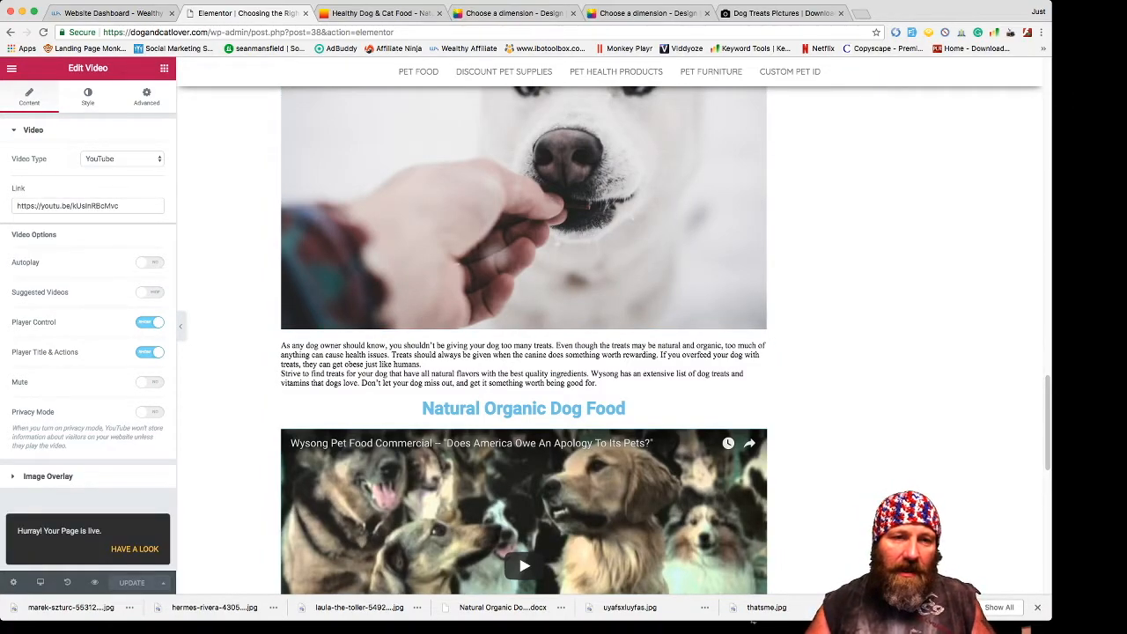
click(135, 548)
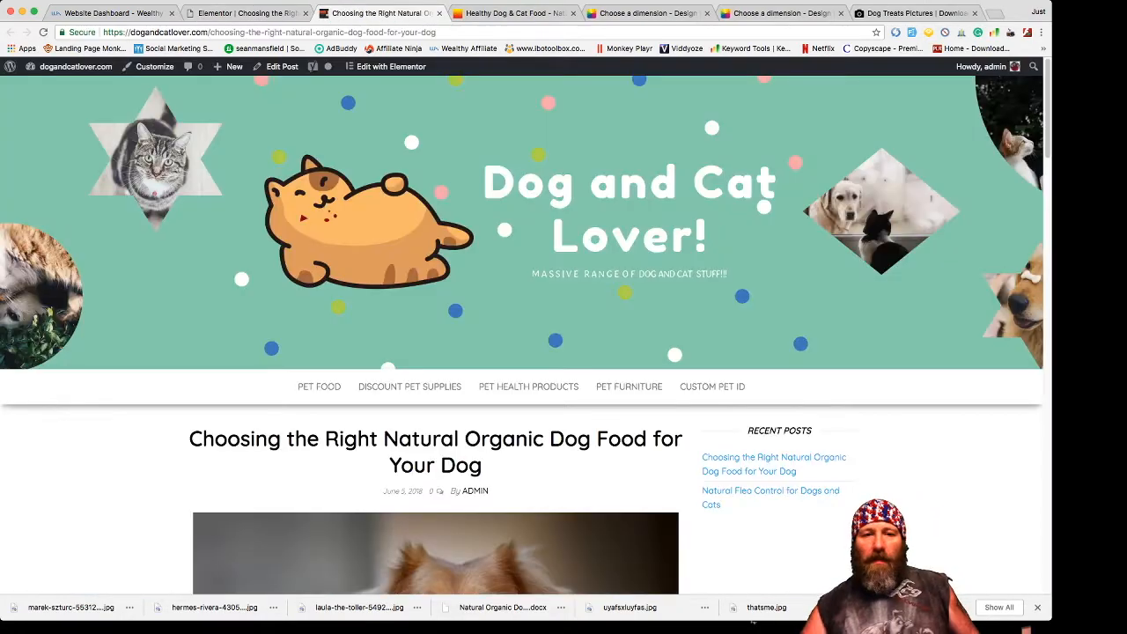
- Scroll down through the live dog food post
scroll(563, 352, down, 5)
scroll(753, 621, down, 5)
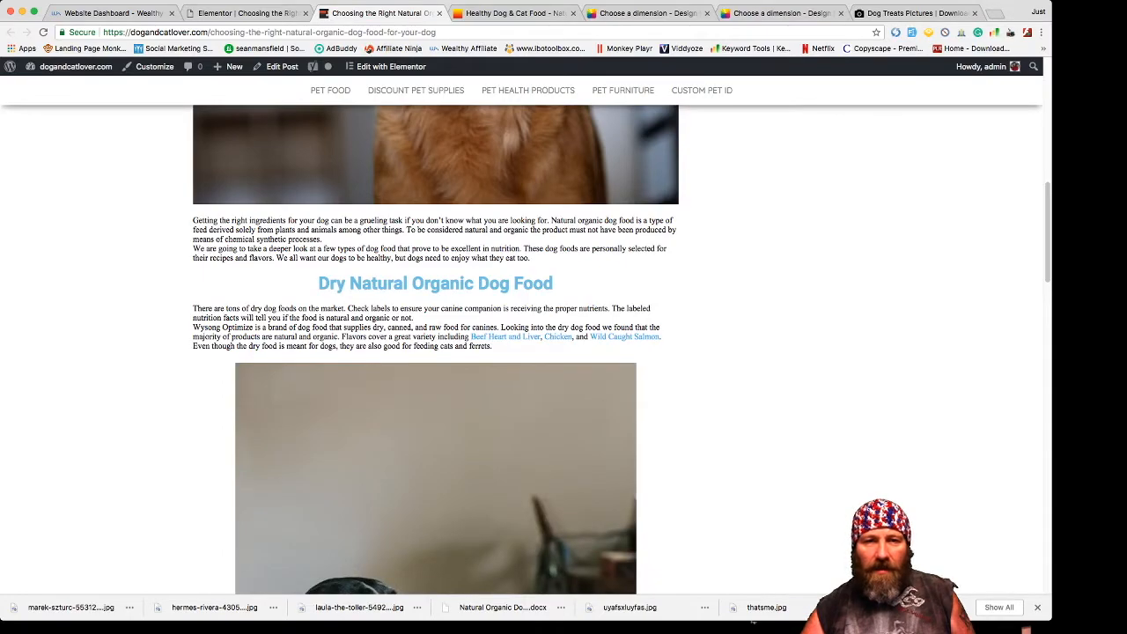
scroll(753, 621, down, 5)
scroll(752, 620, down, 10)
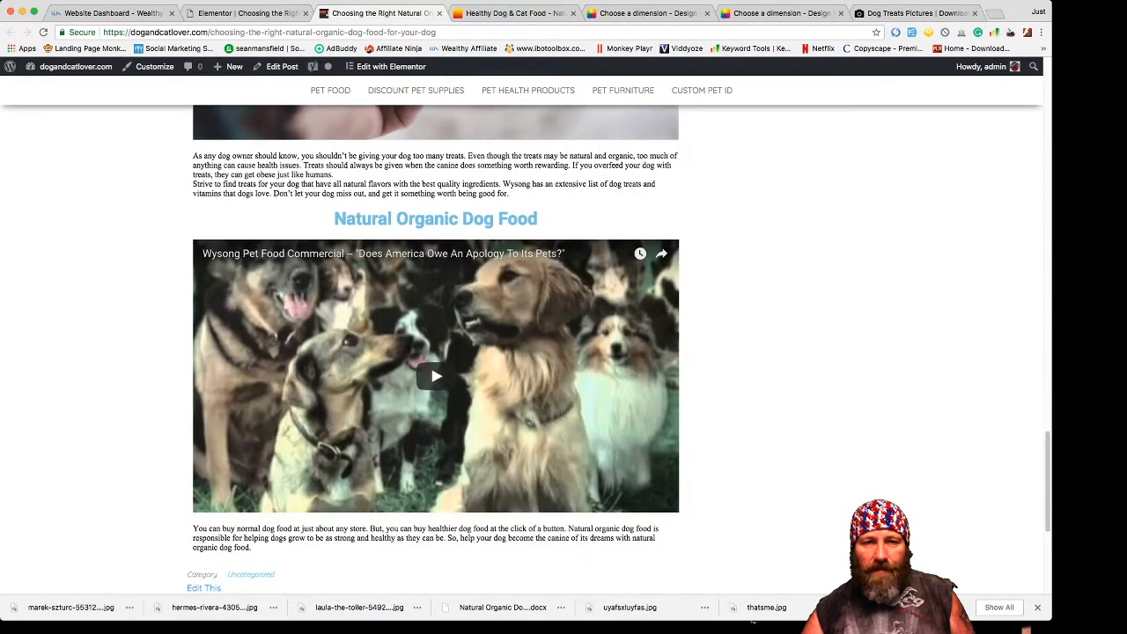
scroll(753, 621, down, 5)
scroll(753, 621, down, 2)
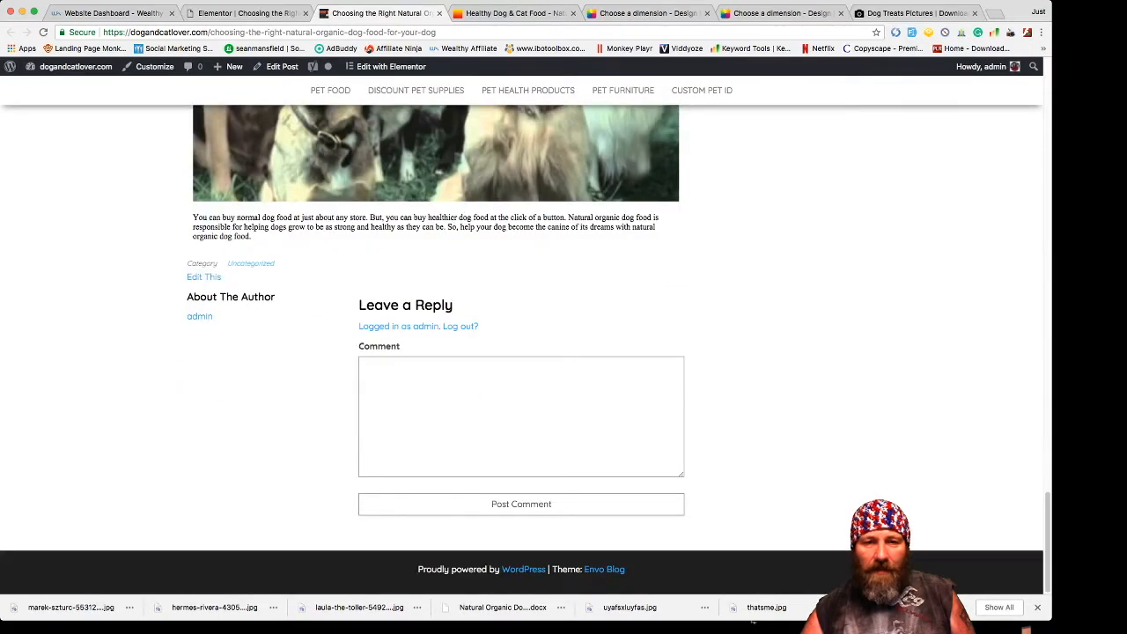
- Scroll back up, dismiss the downloads bar and maximise the browser window
scroll(753, 621, up, 15)
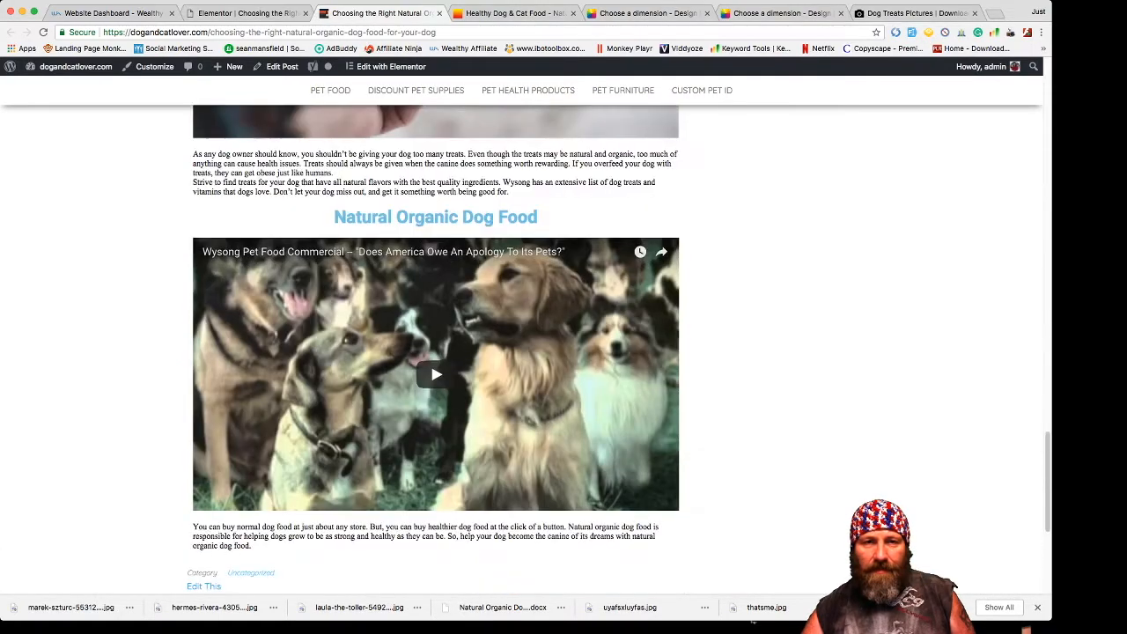
scroll(752, 621, up, 15)
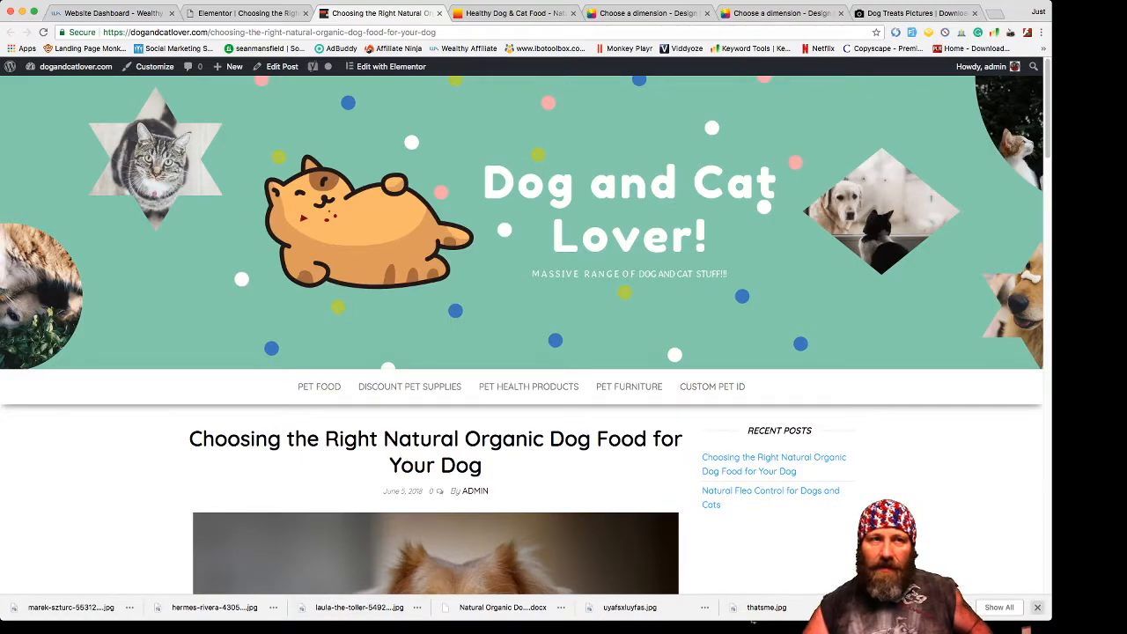
click(1037, 608)
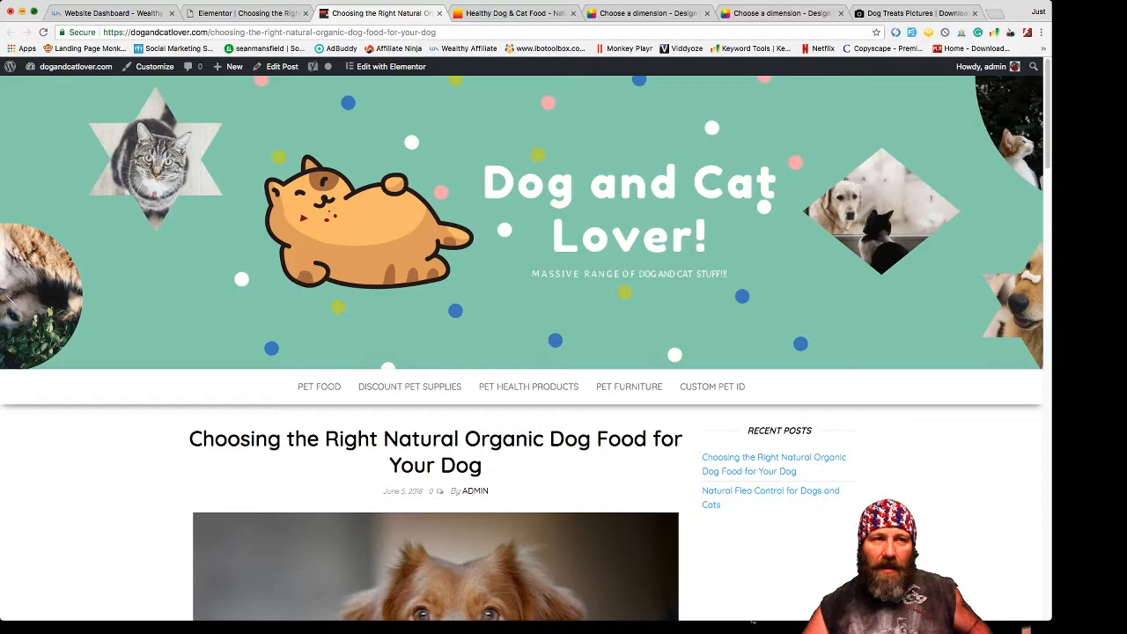
click(34, 12)
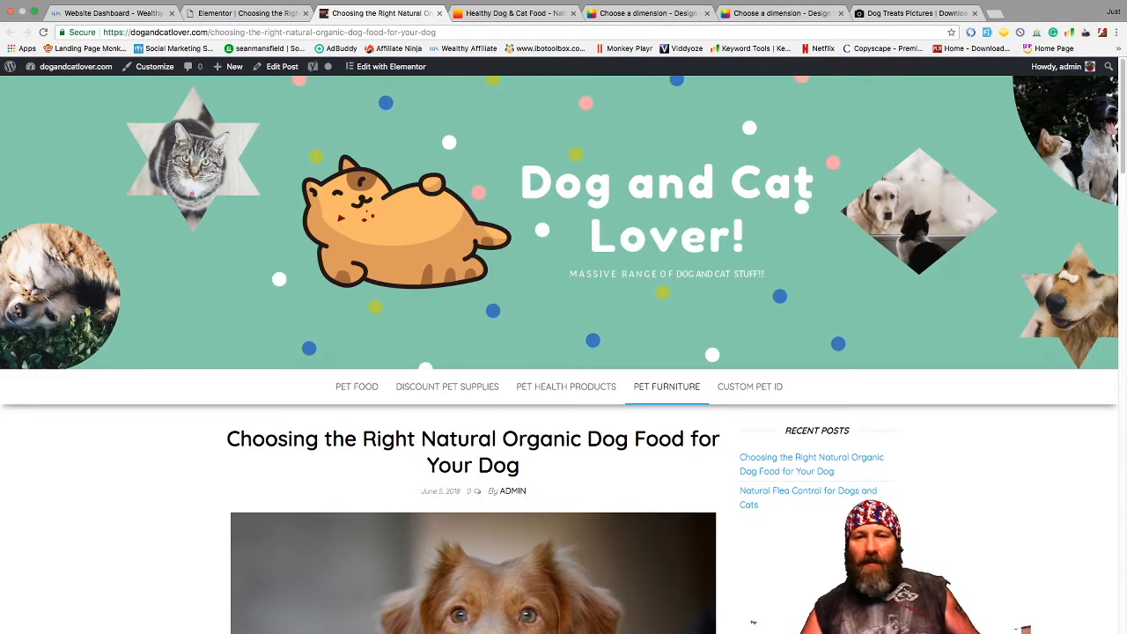
- Open the PET FURNITURE link in a new tab and switch to it
right_click(666, 387)
click(696, 395)
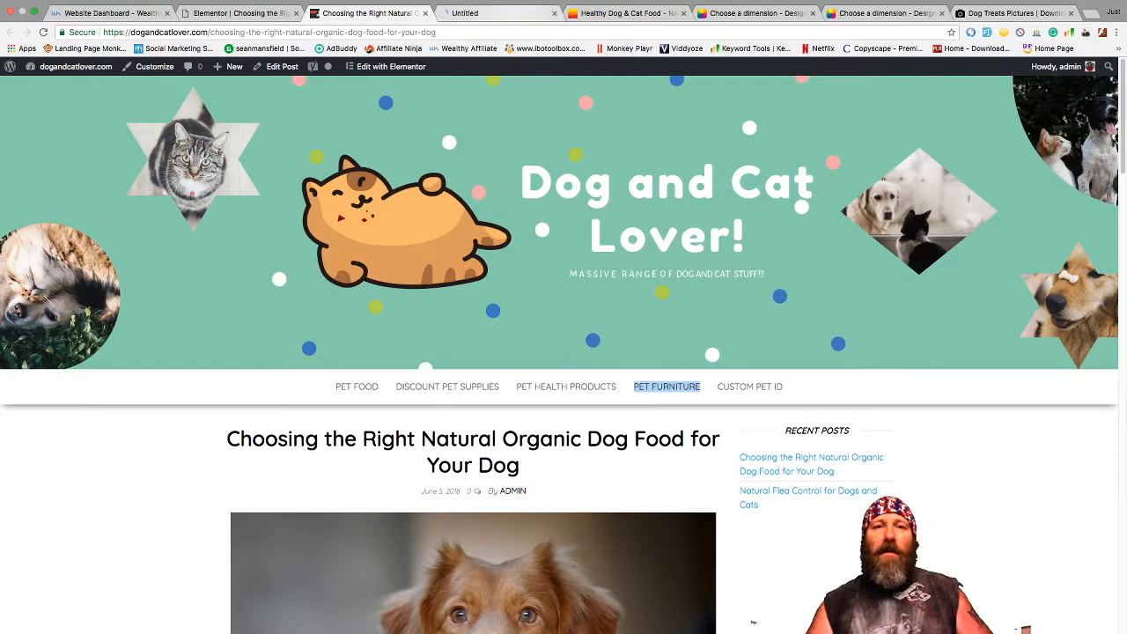
key(ctrl+Tab)
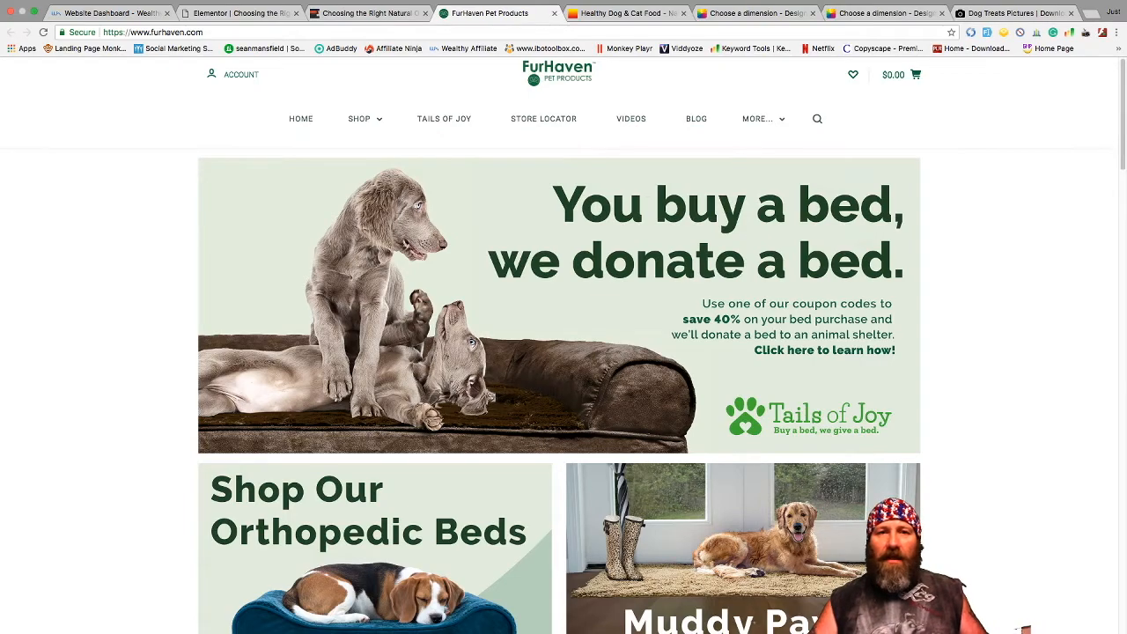
- Browse the FurHaven homepage, then return to the dog food post's tab
scroll(559, 352, down, 1)
scroll(559, 352, up, 1)
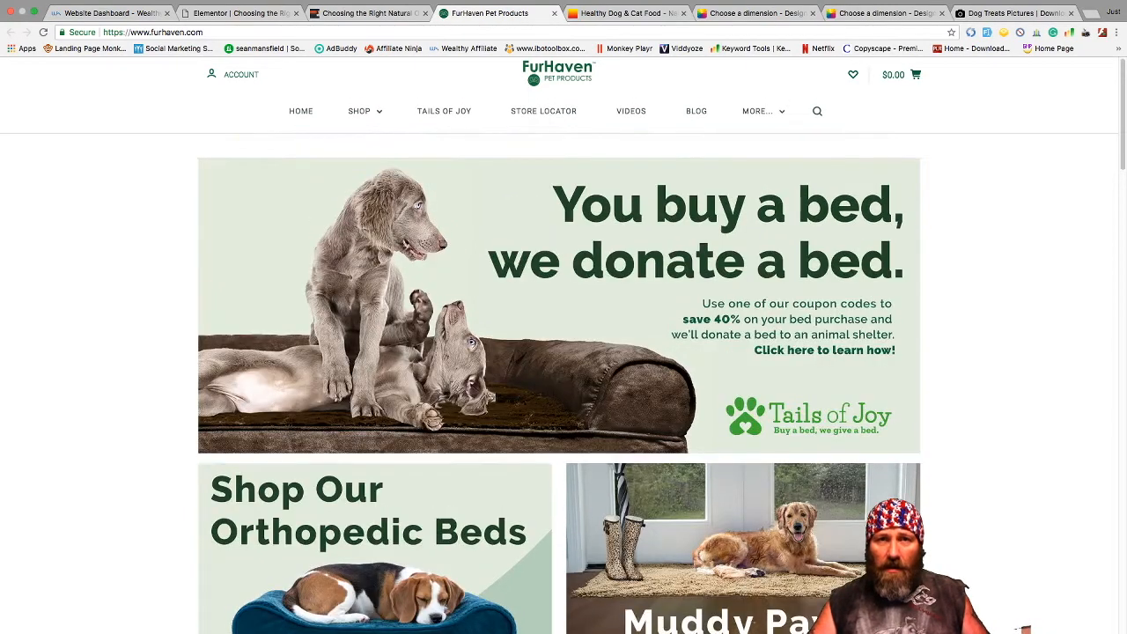
scroll(559, 378, down, 10)
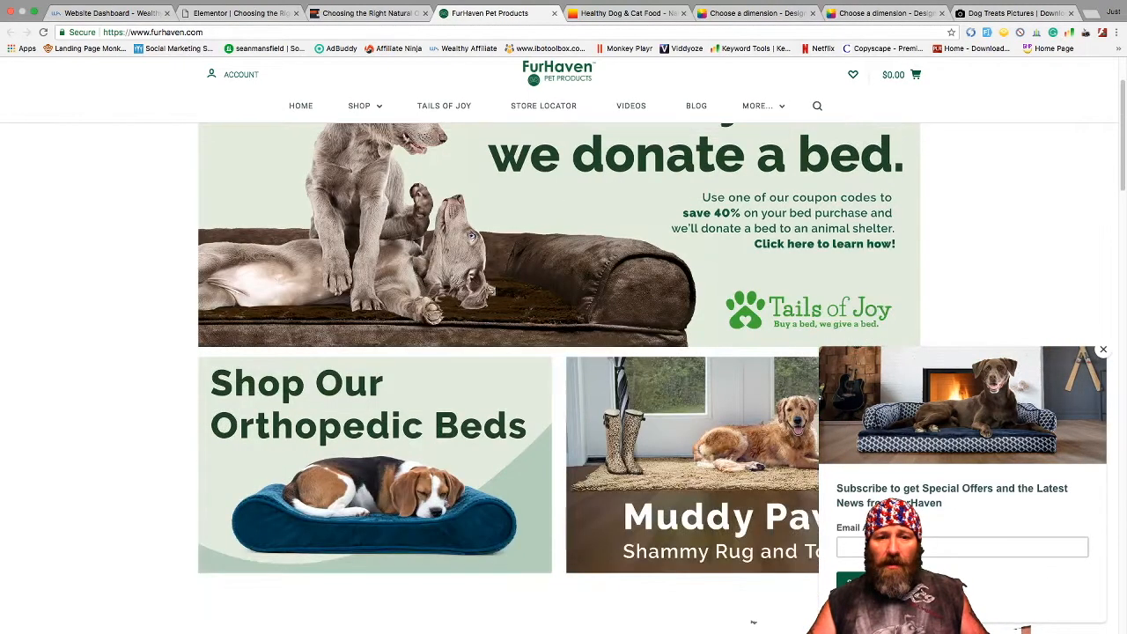
scroll(560, 379, up, 10)
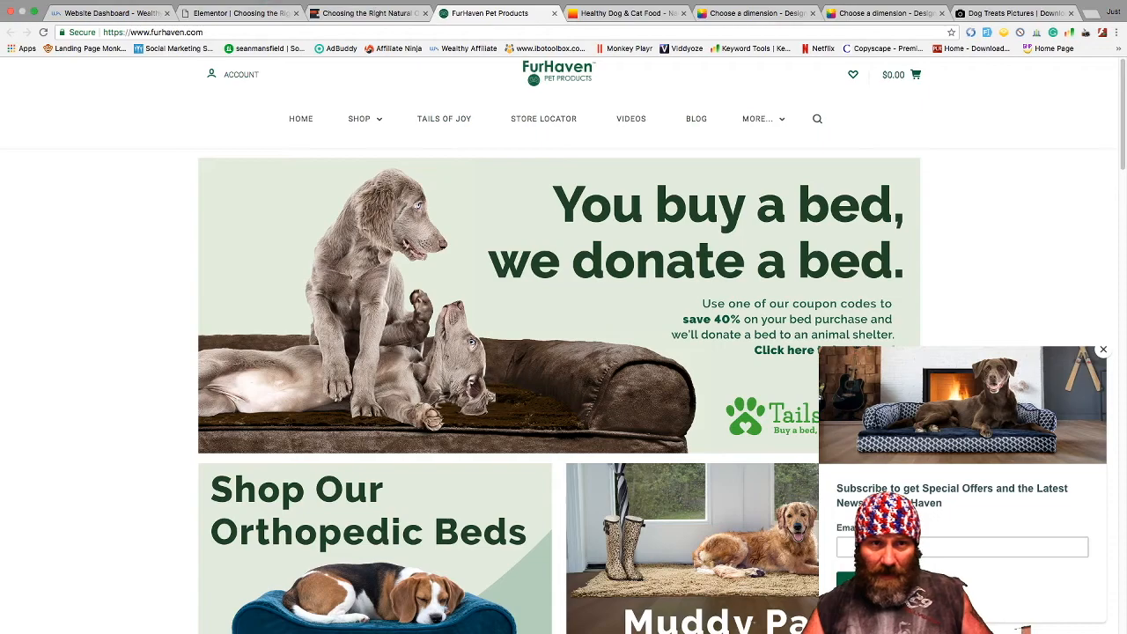
click(370, 13)
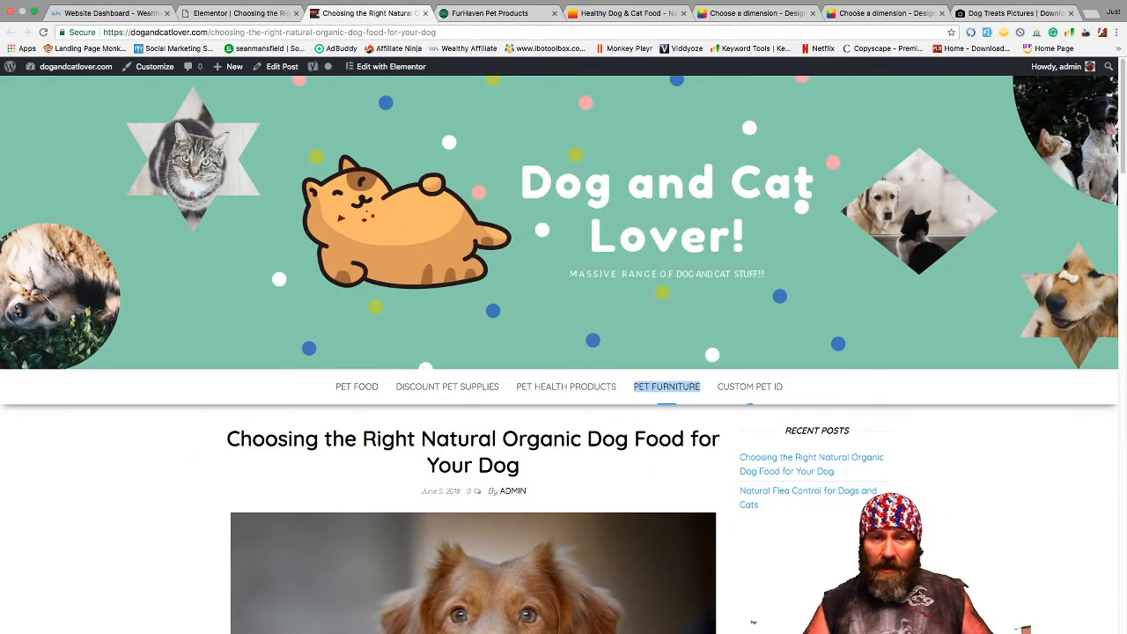
- Follow the site menu's CUSTOM PET ID link to view the MyPetDMV site
scroll(563, 353, down, 3)
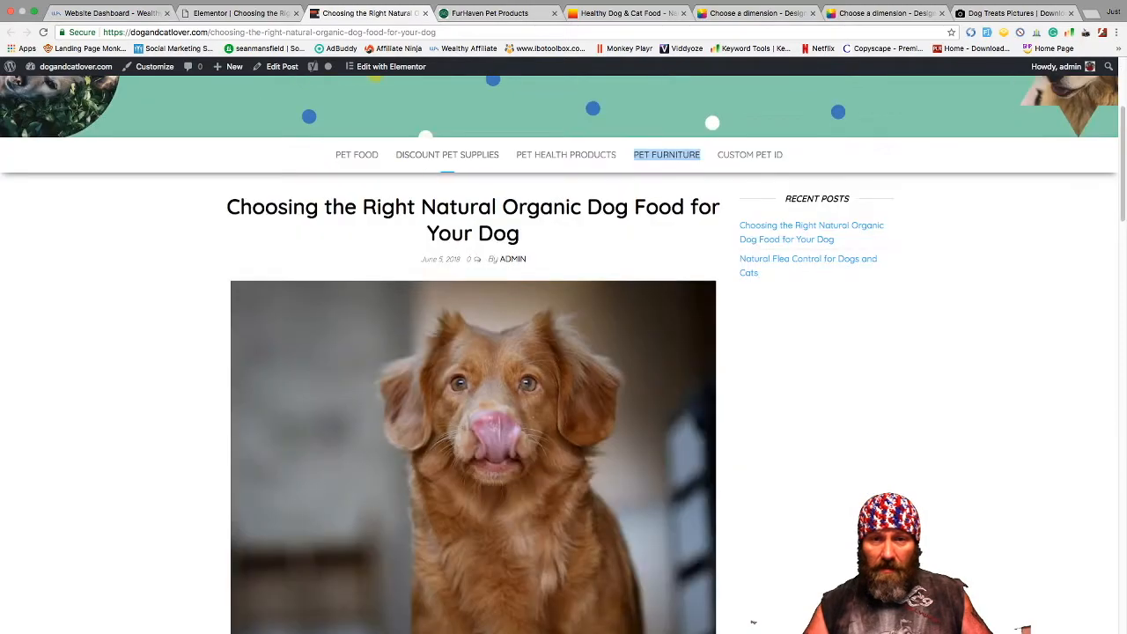
scroll(564, 352, up, 1)
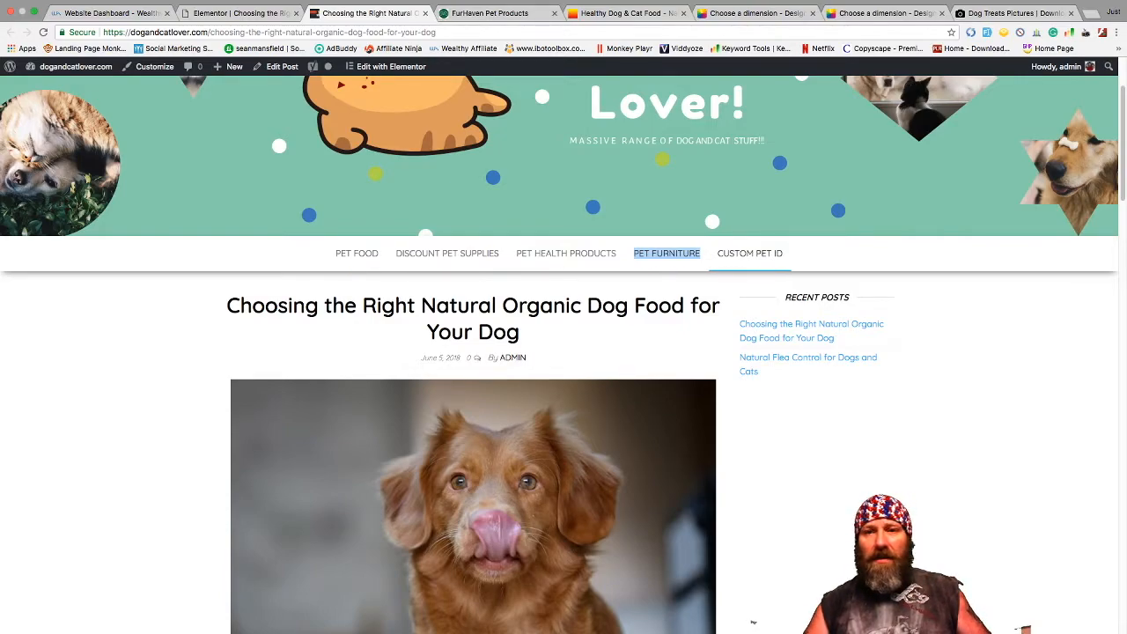
click(750, 253)
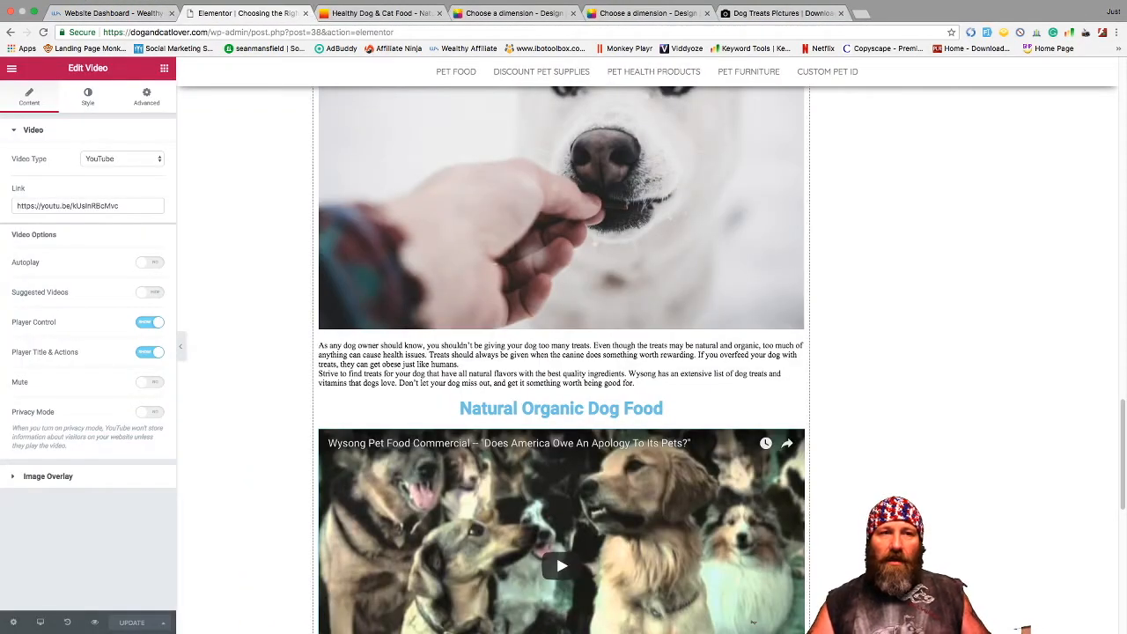
scroll(753, 621, down, 5)
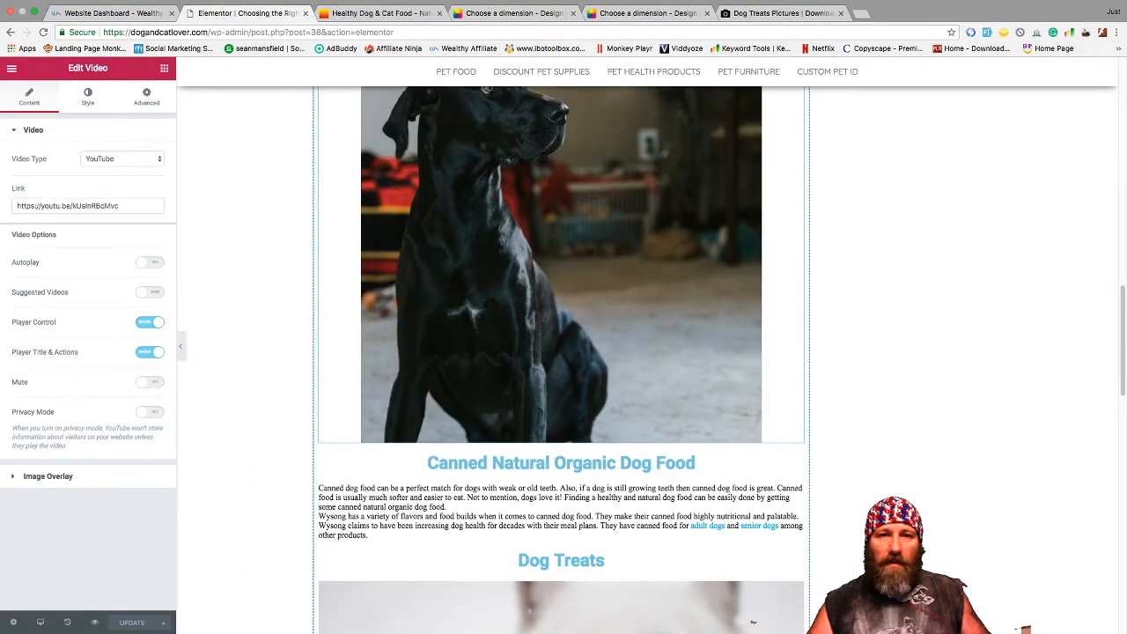
- From Elementor's main menu, choose Exit to Dashboard to leave the page builder
scroll(753, 622, up, 10)
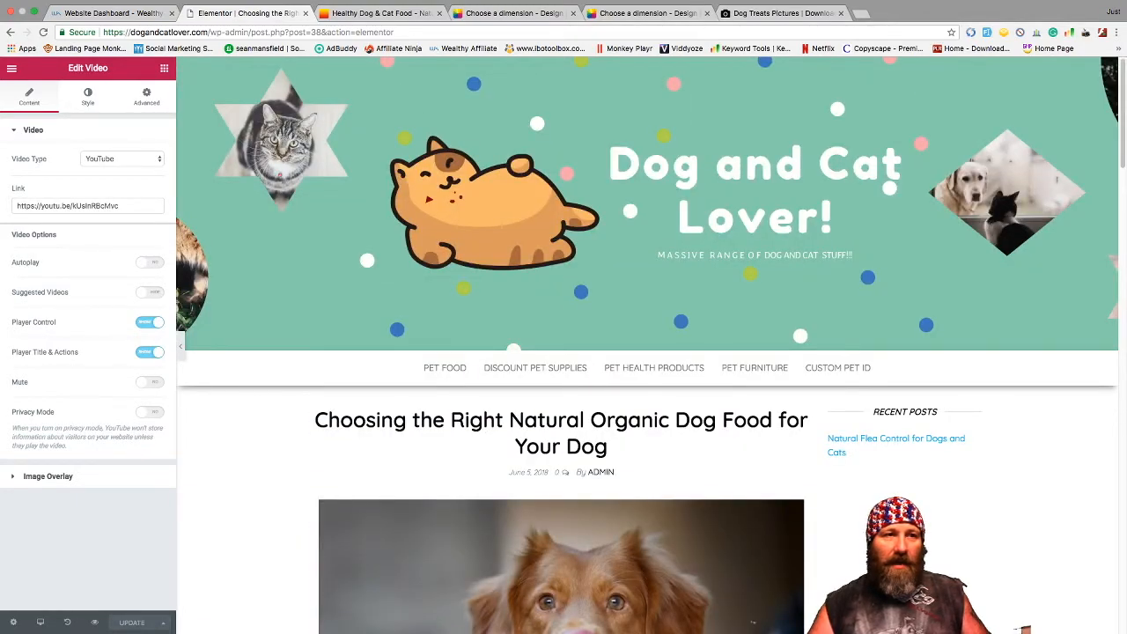
click(11, 68)
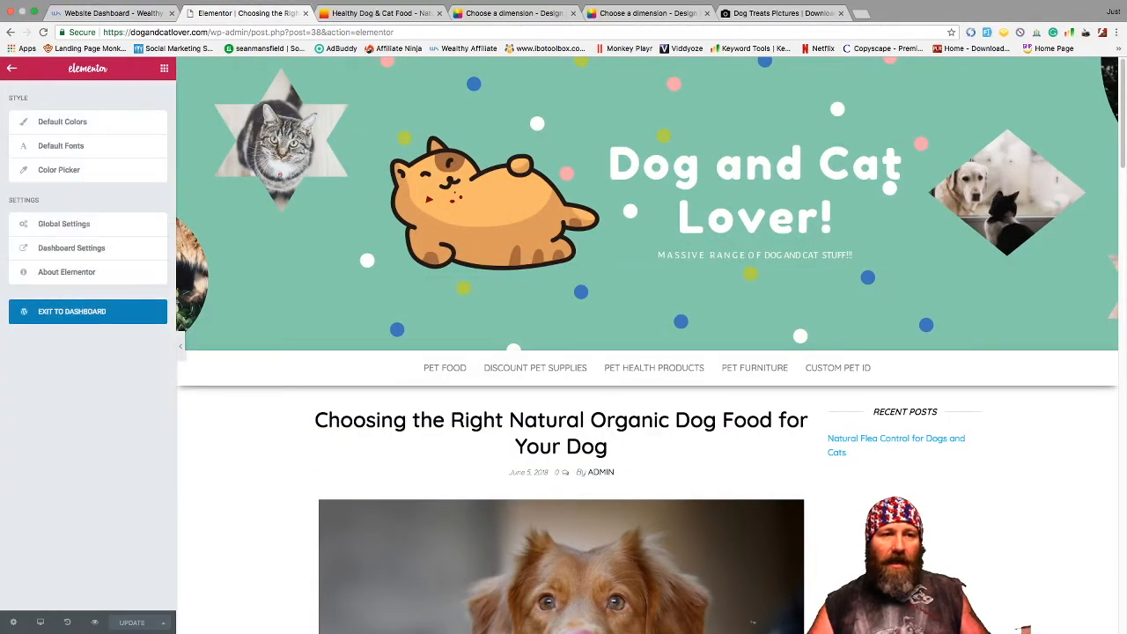
click(88, 311)
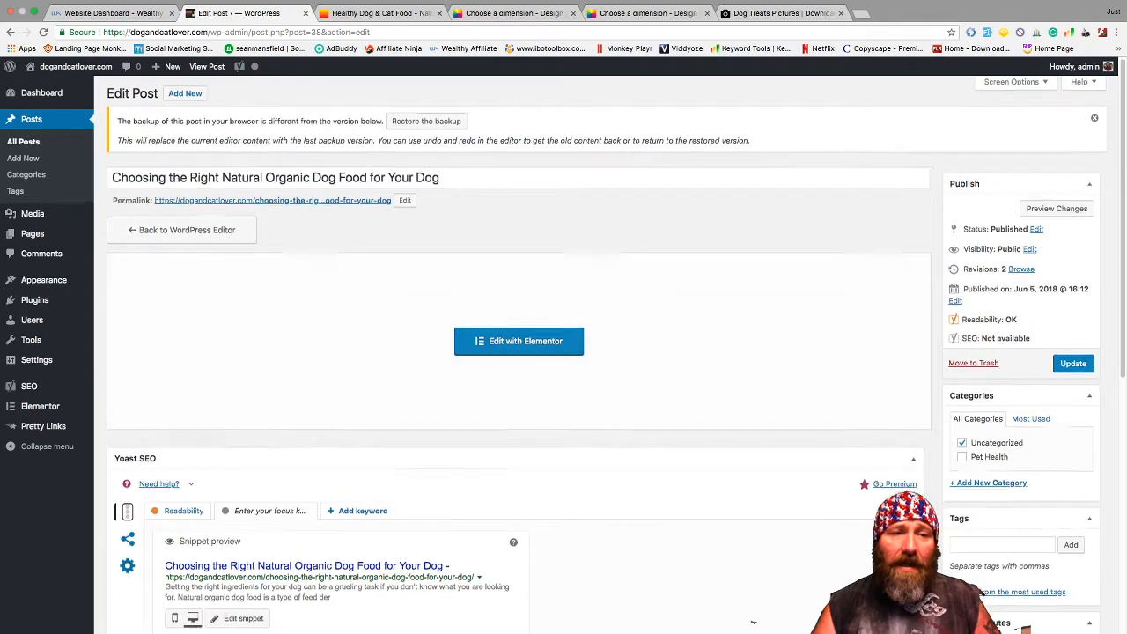
scroll(753, 622, down, 3)
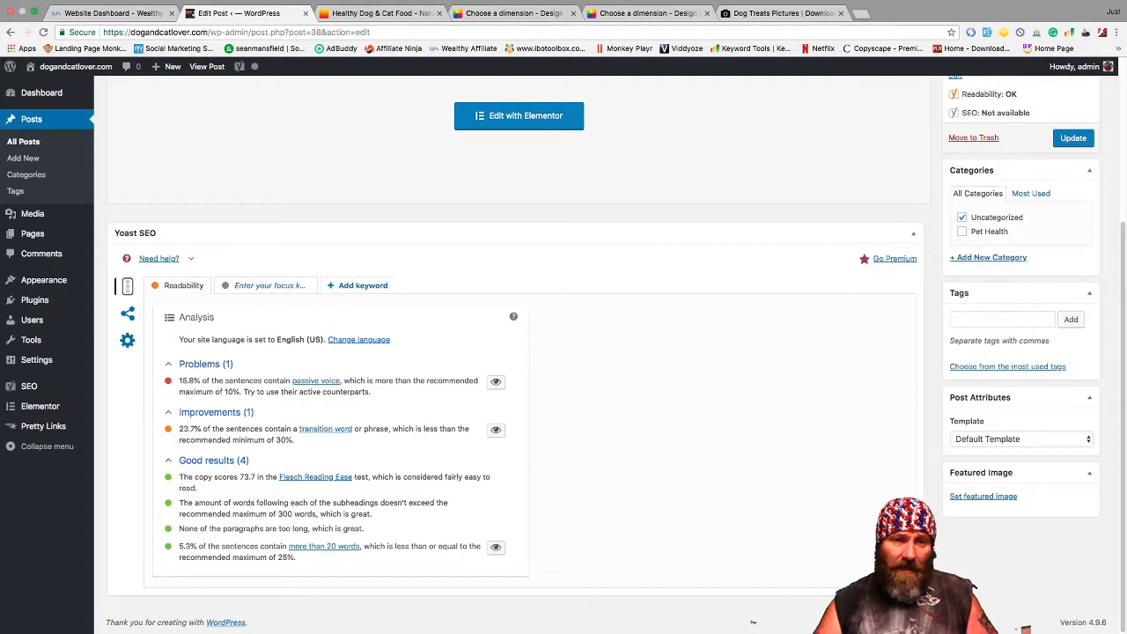
scroll(753, 621, up, 5)
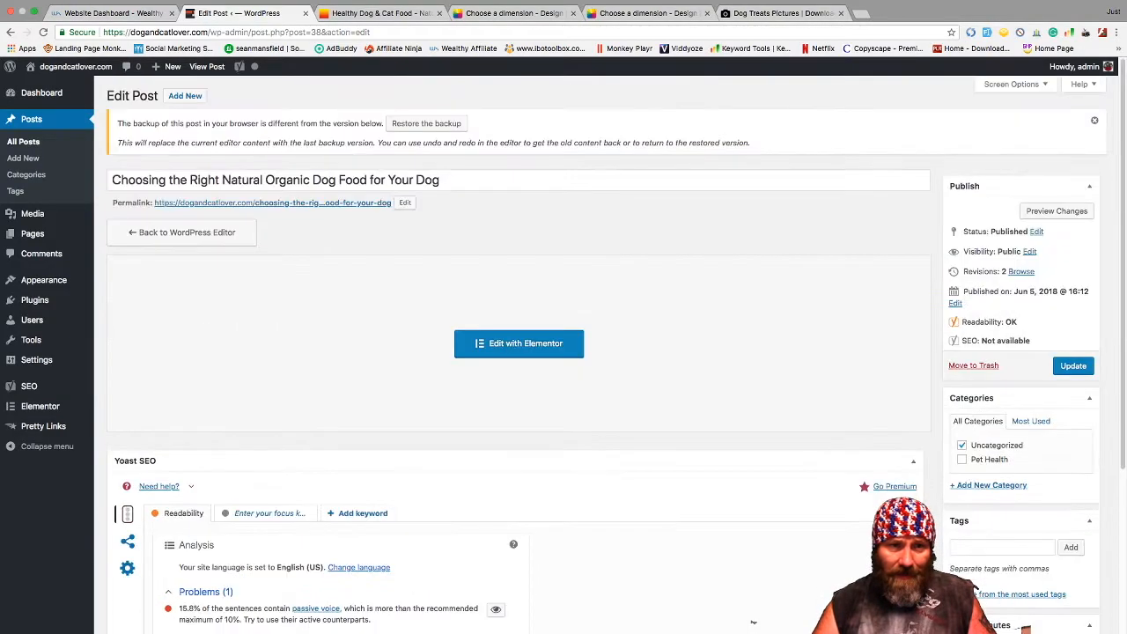
scroll(753, 622, down, 5)
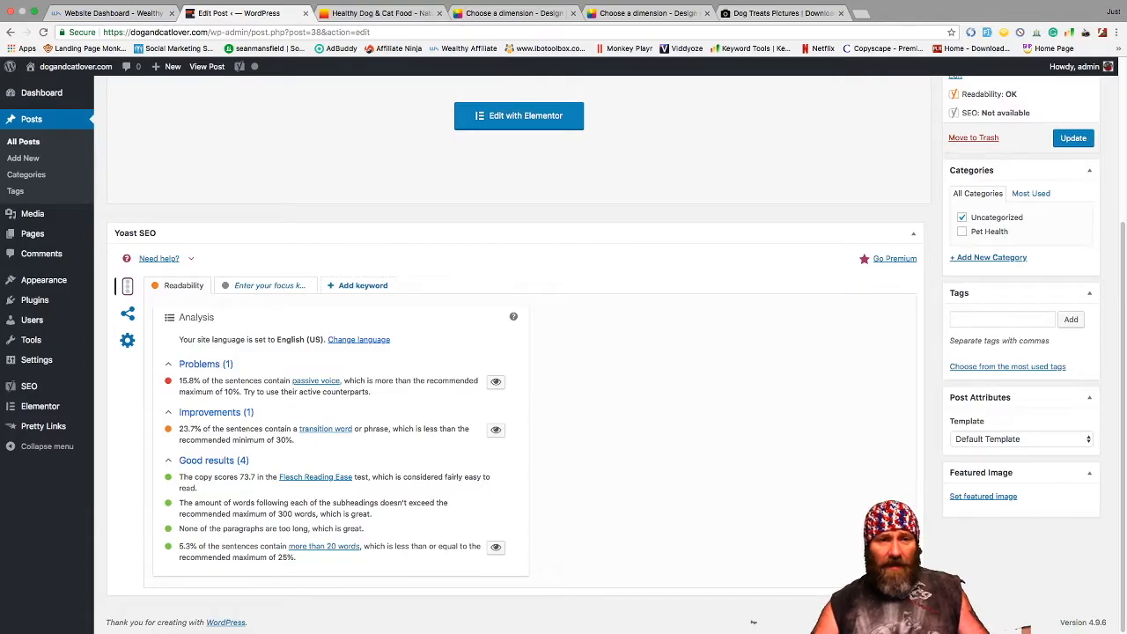
- Enter 'Organic Dog Food' as the Yoast focus keyword and refresh the SEO analysis
click(270, 285)
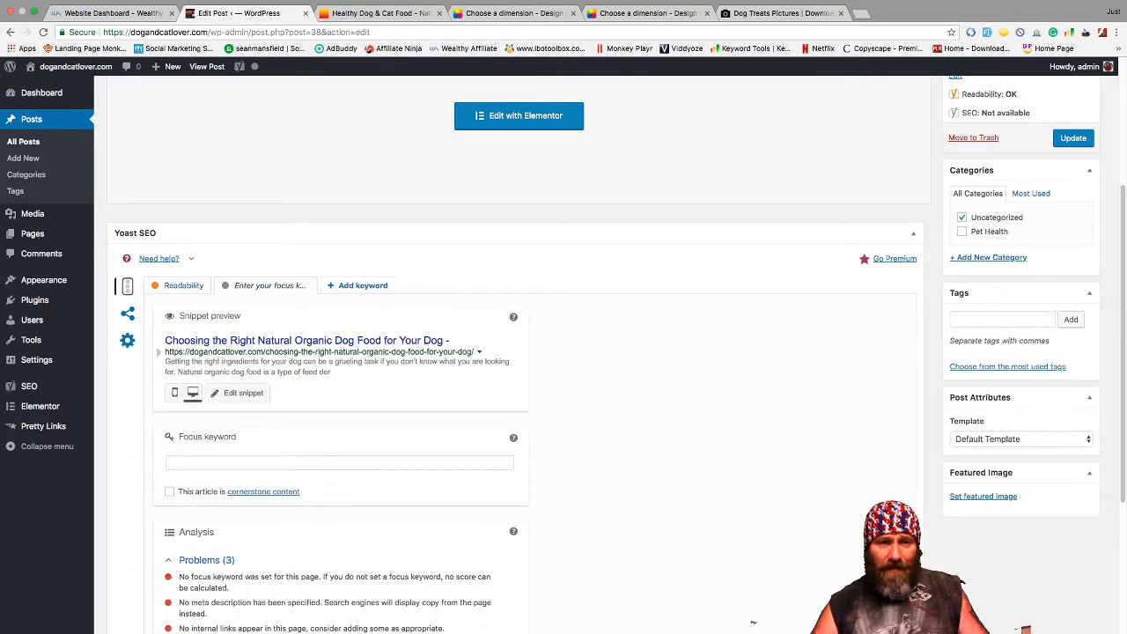
click(339, 462)
text(natira)
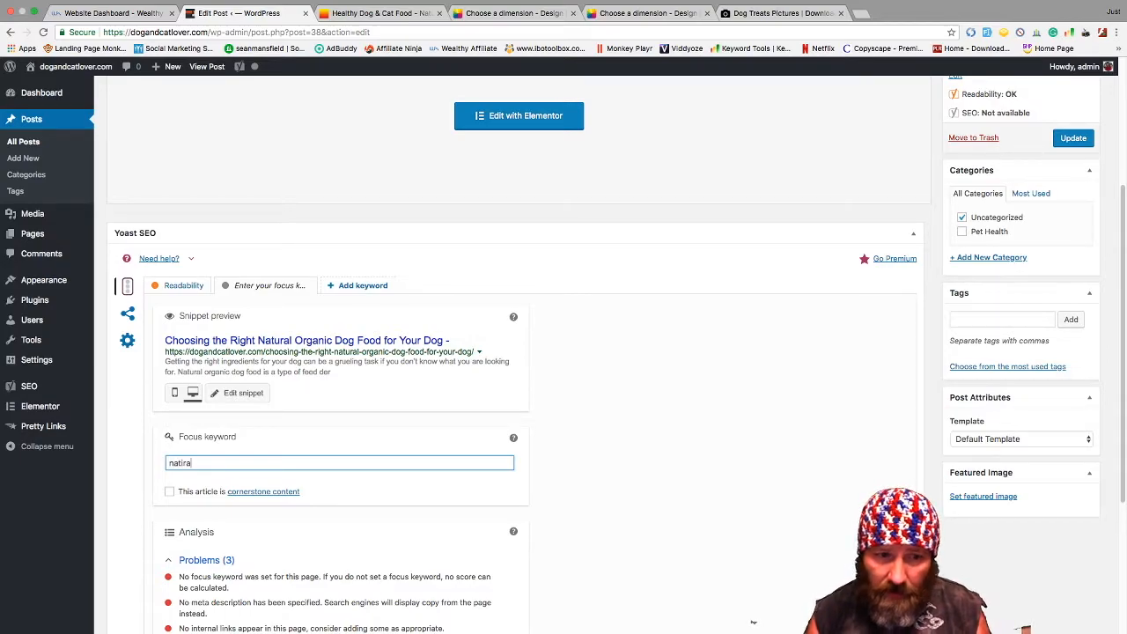
key(BackSpace)
key(BackSpace)
key(BackSpace)
key(BackSpace)
key(BackSpace)
key(BackSpace)
text(O)
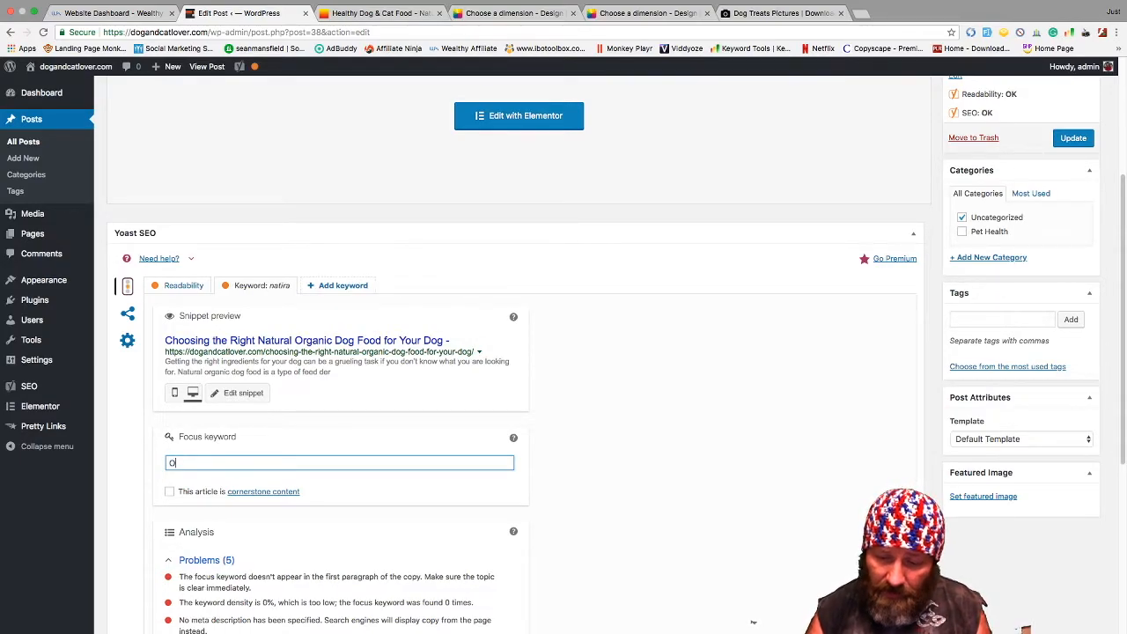
text(rganic Dog Food)
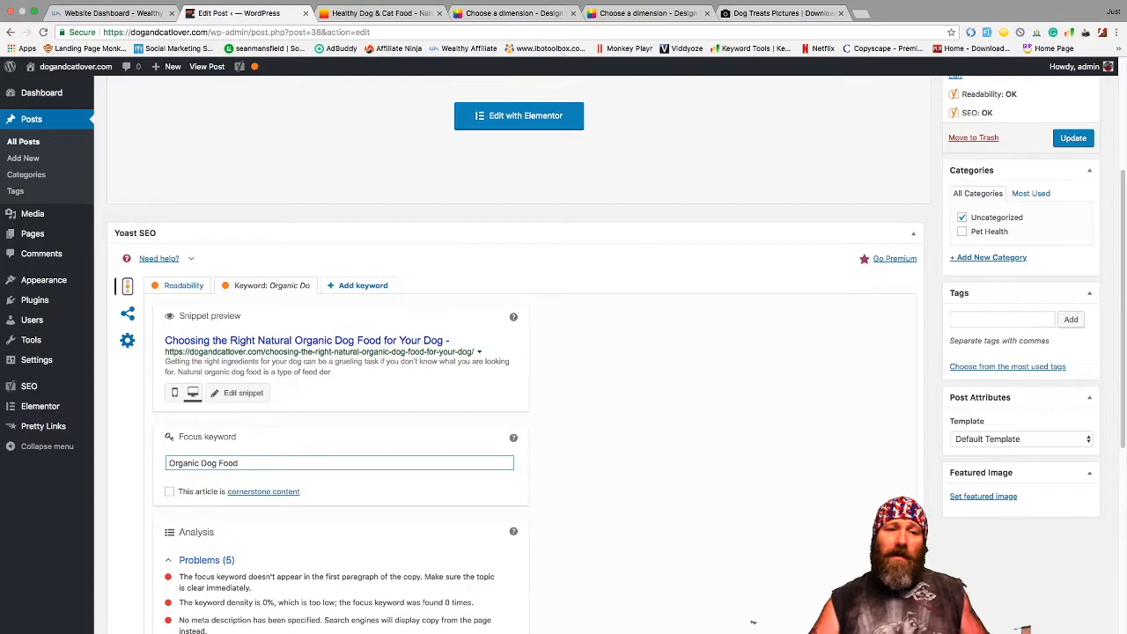
click(661, 462)
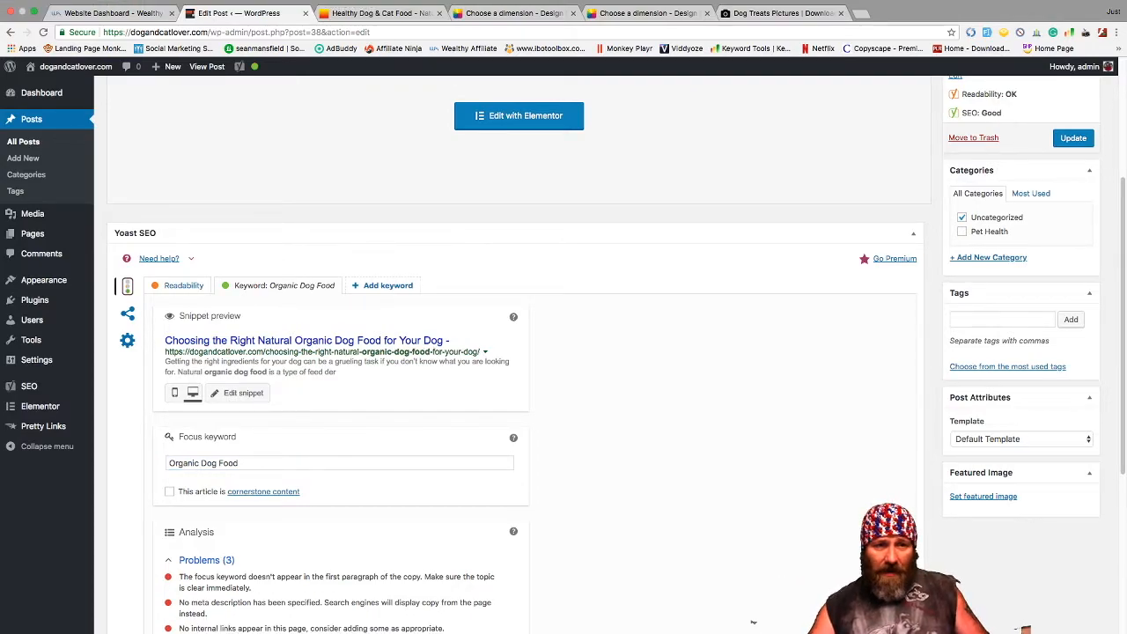
scroll(752, 621, down, 5)
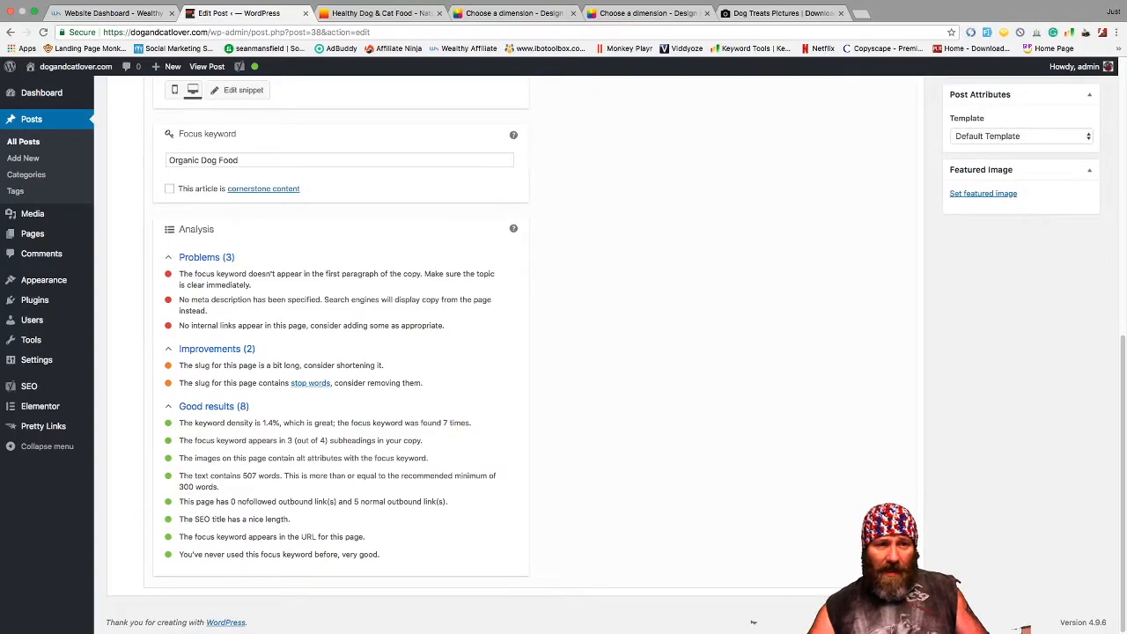
scroll(753, 621, up, 5)
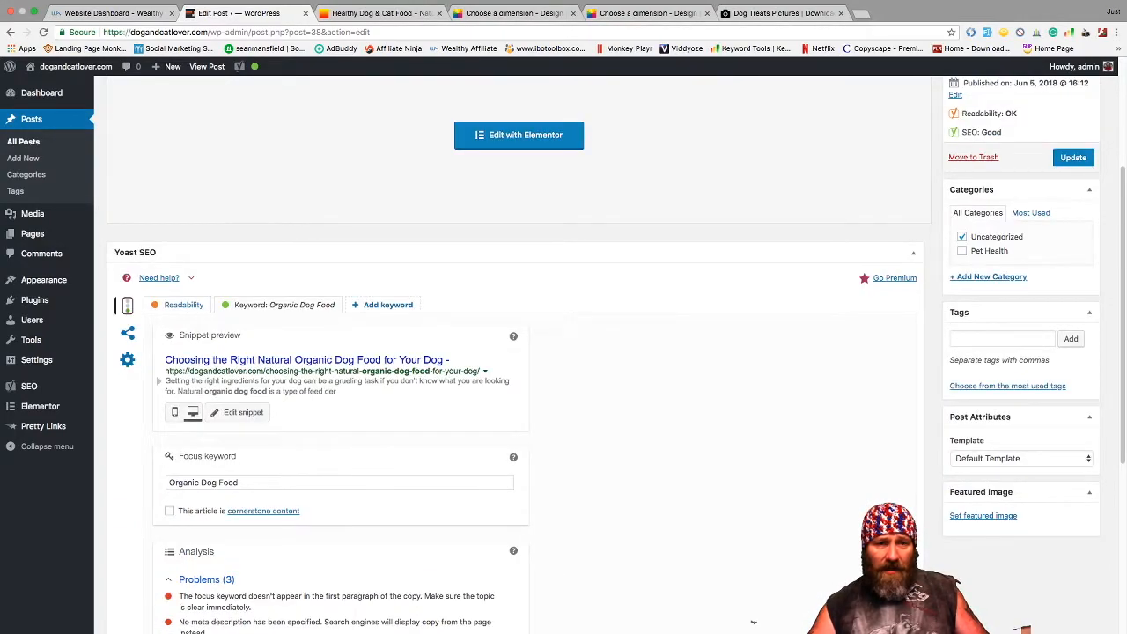
scroll(753, 622, down, 1)
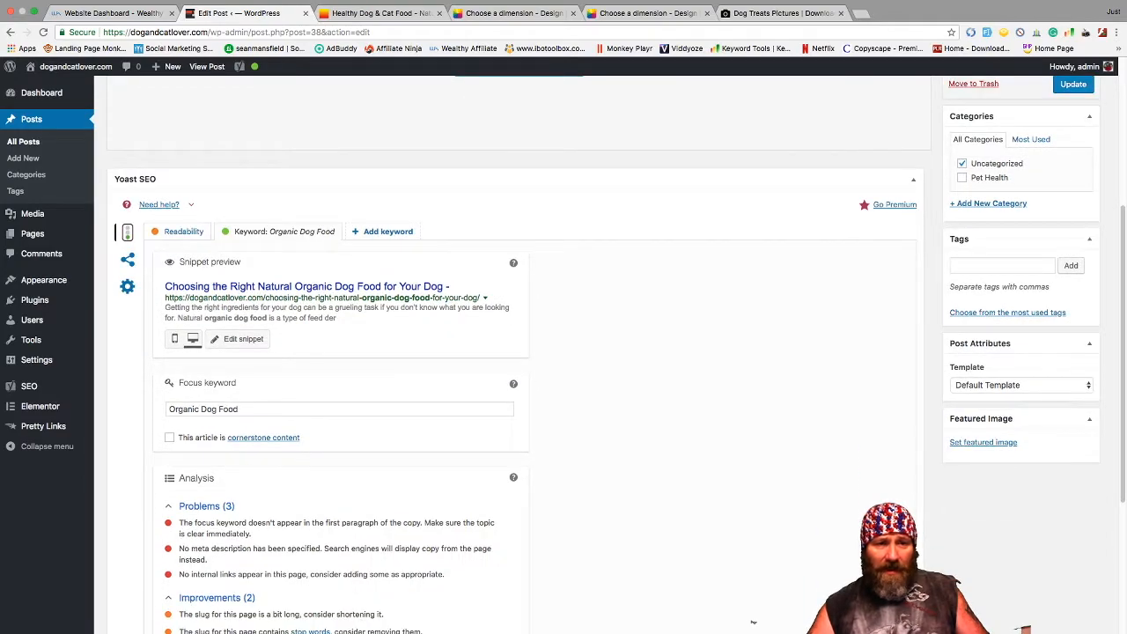
- Look at the Yoast search snippet editor, close it unchanged, and return to the top
click(238, 339)
click(341, 512)
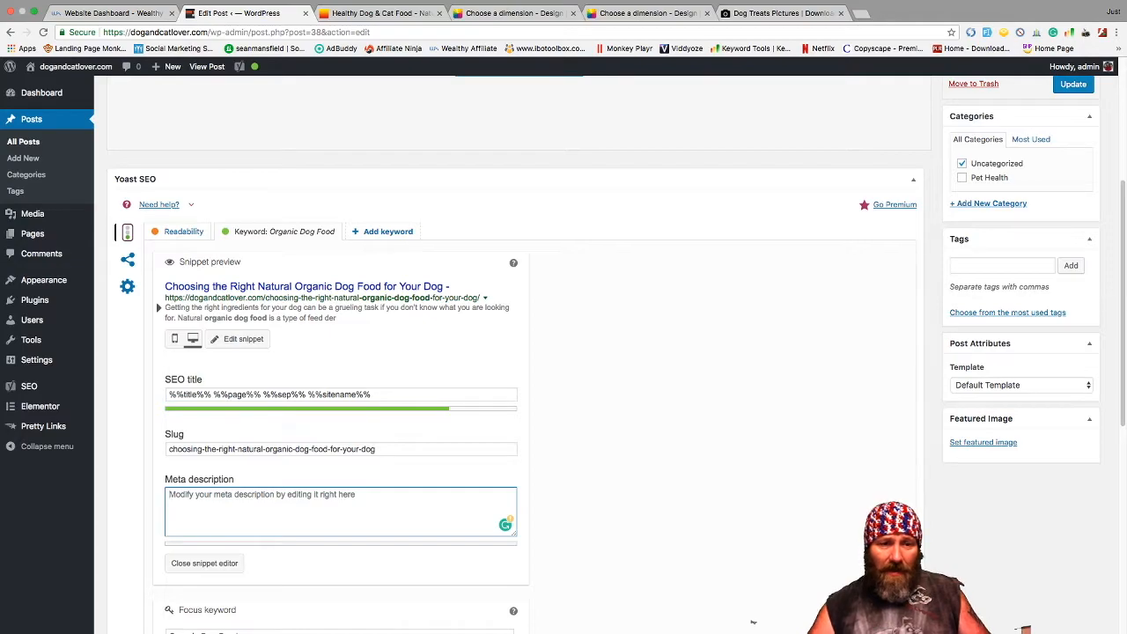
scroll(752, 622, down, 2)
click(205, 387)
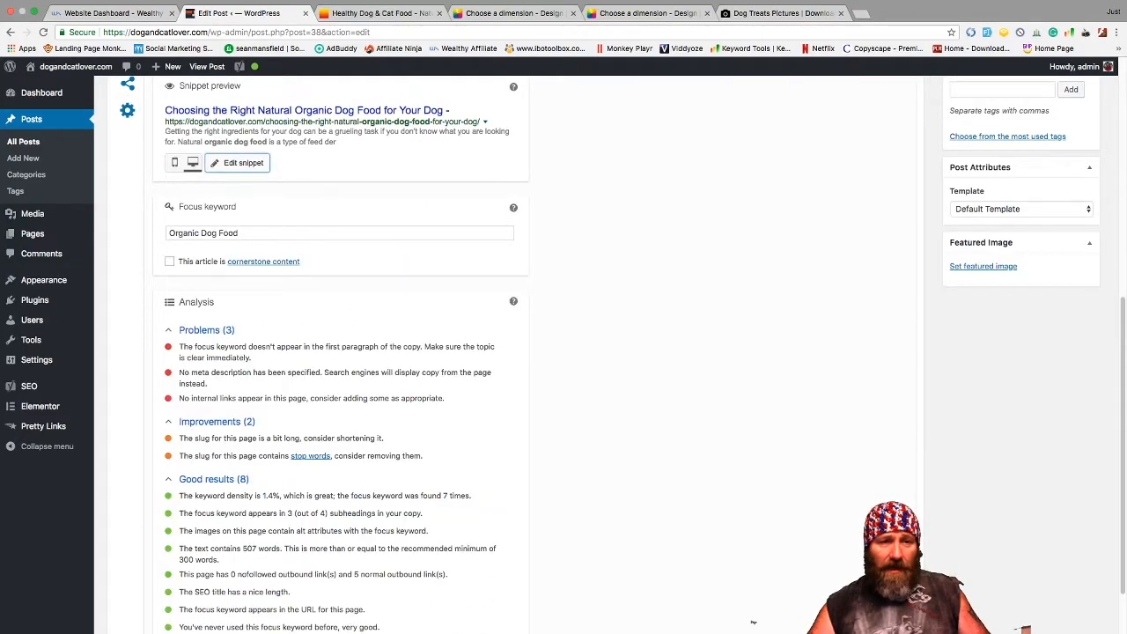
scroll(753, 622, up, 2)
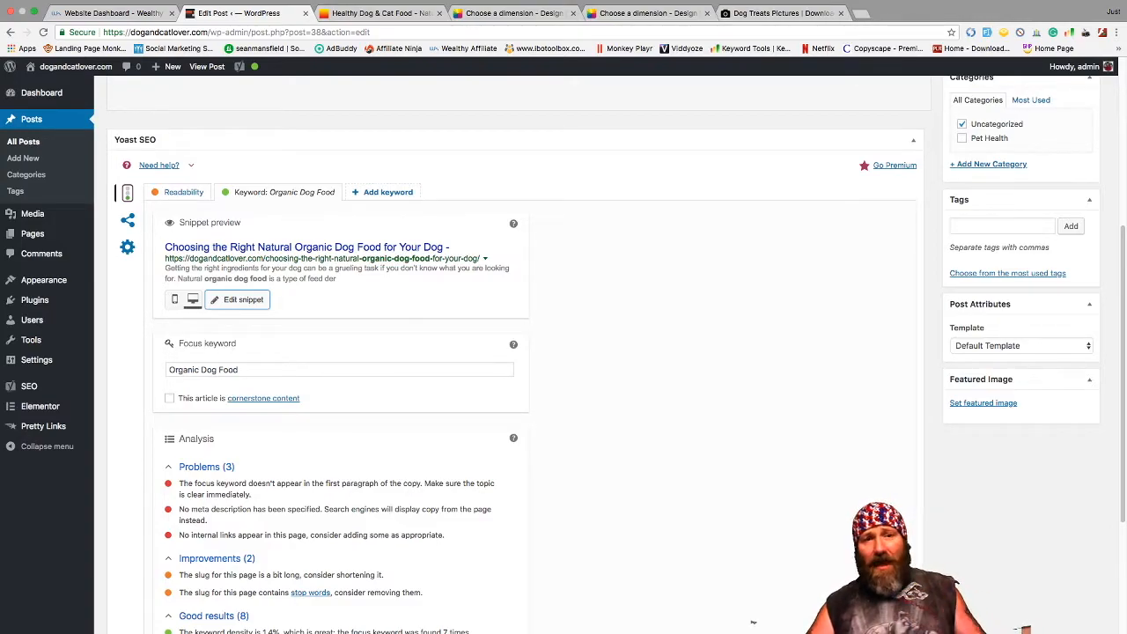
scroll(752, 622, up, 5)
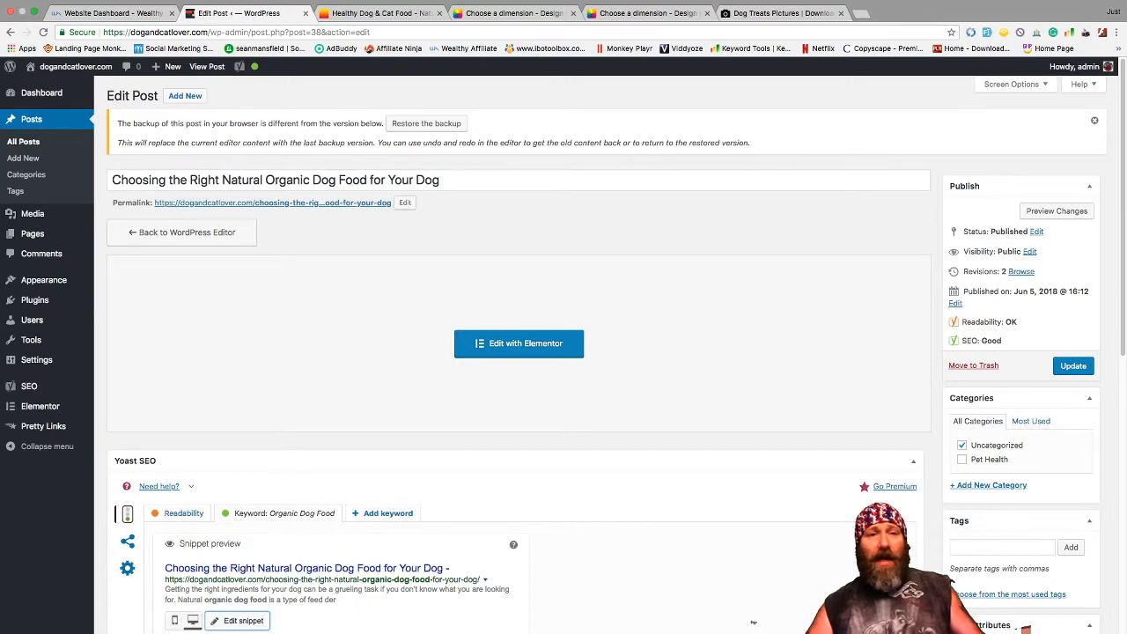
scroll(752, 622, down, 3)
scroll(753, 622, up, 3)
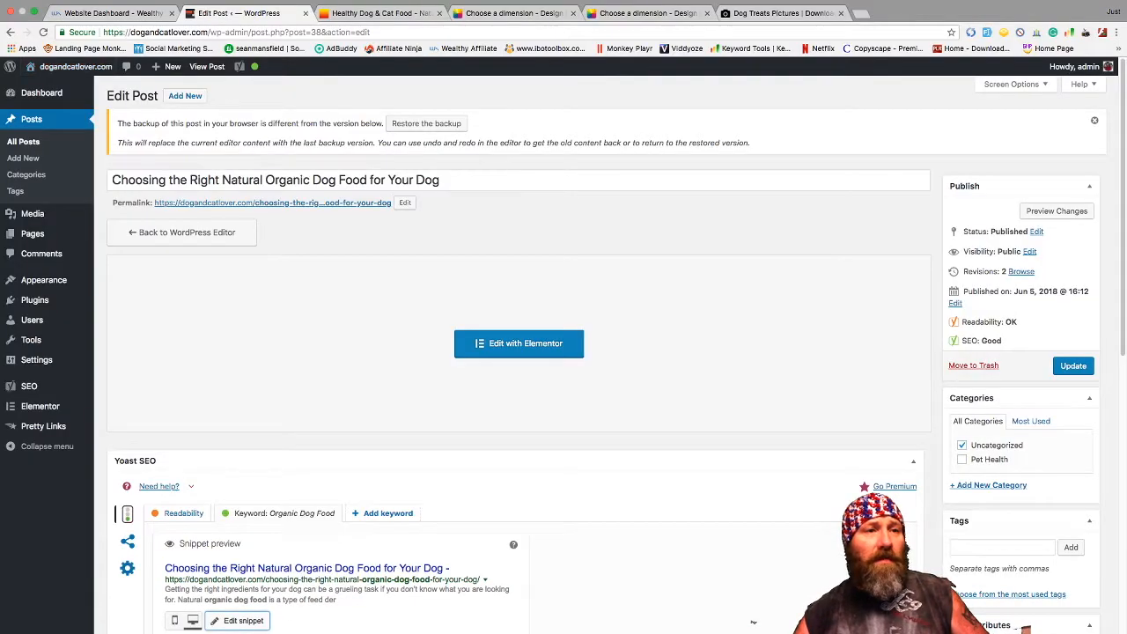
- Visit the live Dog and Cat Lover site and scroll through its homepage
mouse_move(74, 67)
click(41, 87)
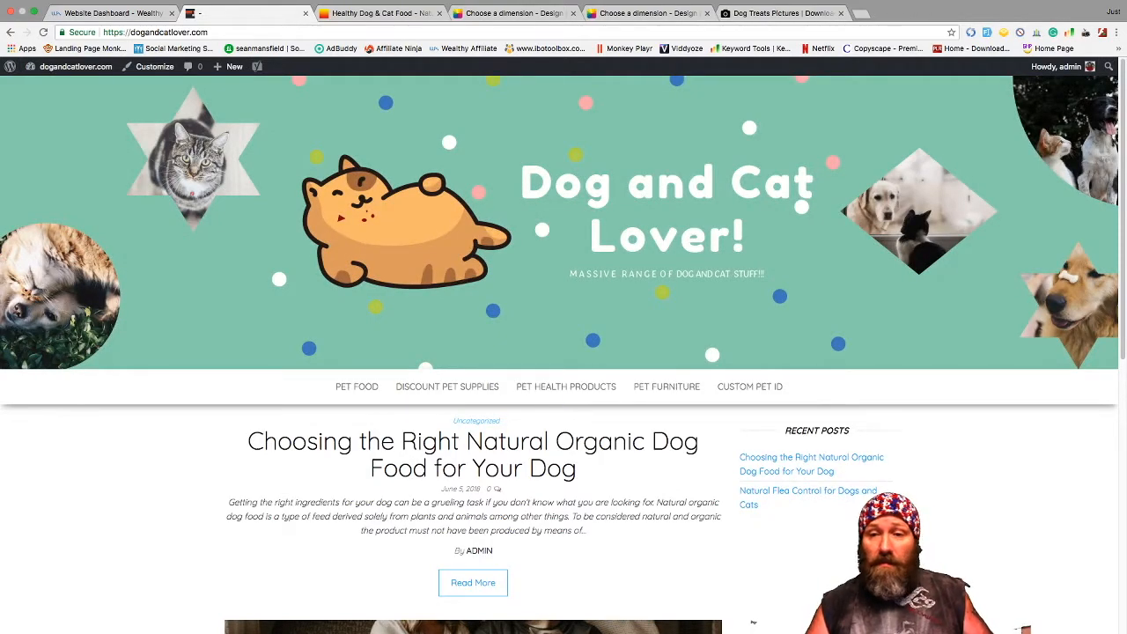
scroll(564, 353, down, 3)
scroll(563, 352, up, 3)
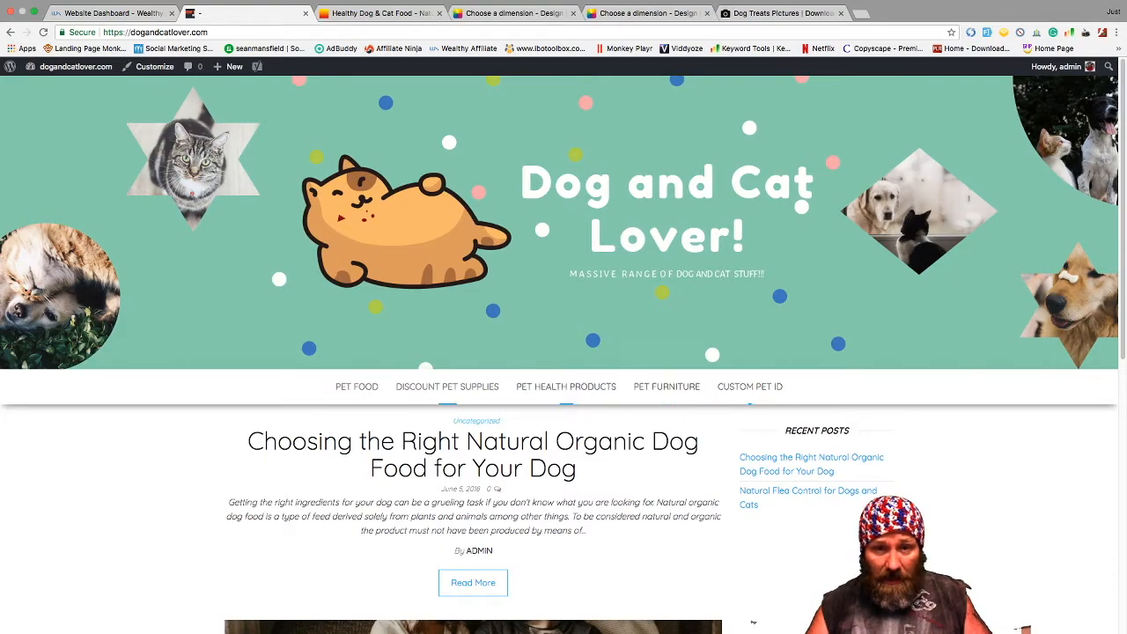
scroll(563, 352, down, 5)
scroll(563, 353, up, 5)
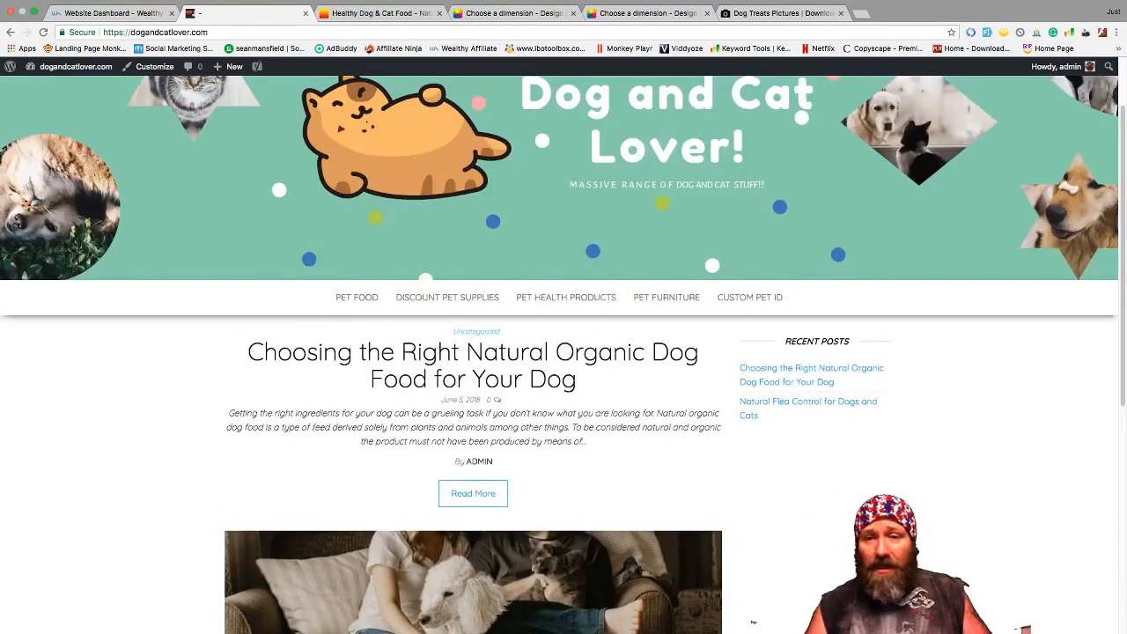
scroll(564, 352, up, 1)
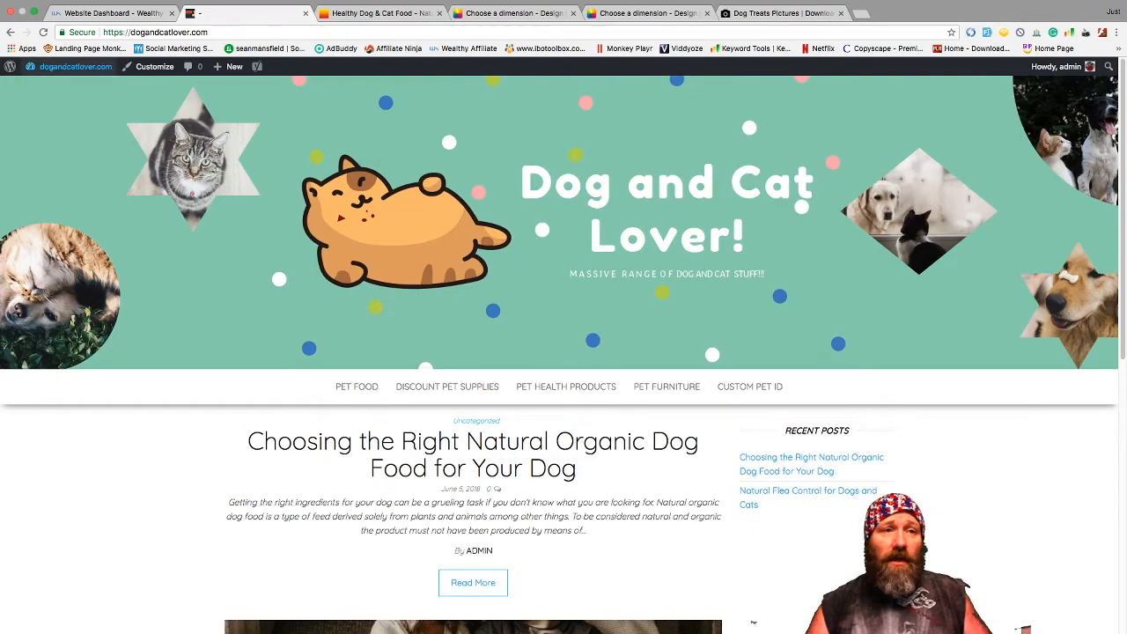
mouse_move(75, 67)
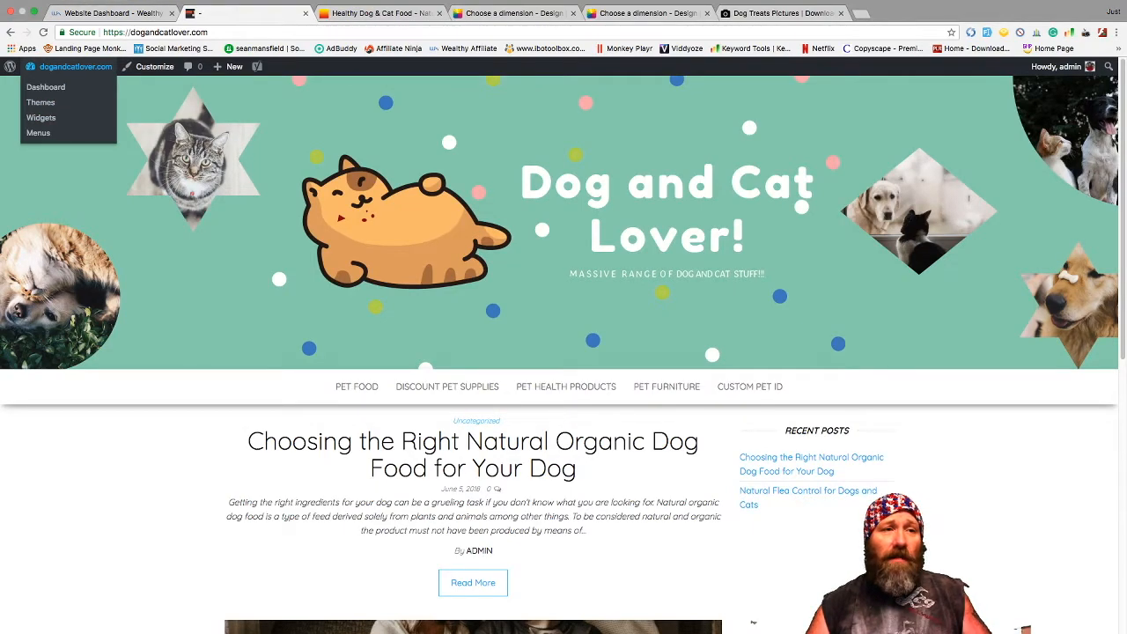
- Go to the Widgets screen and expand the Right Sidebar and Homepage Full Width areas
click(41, 117)
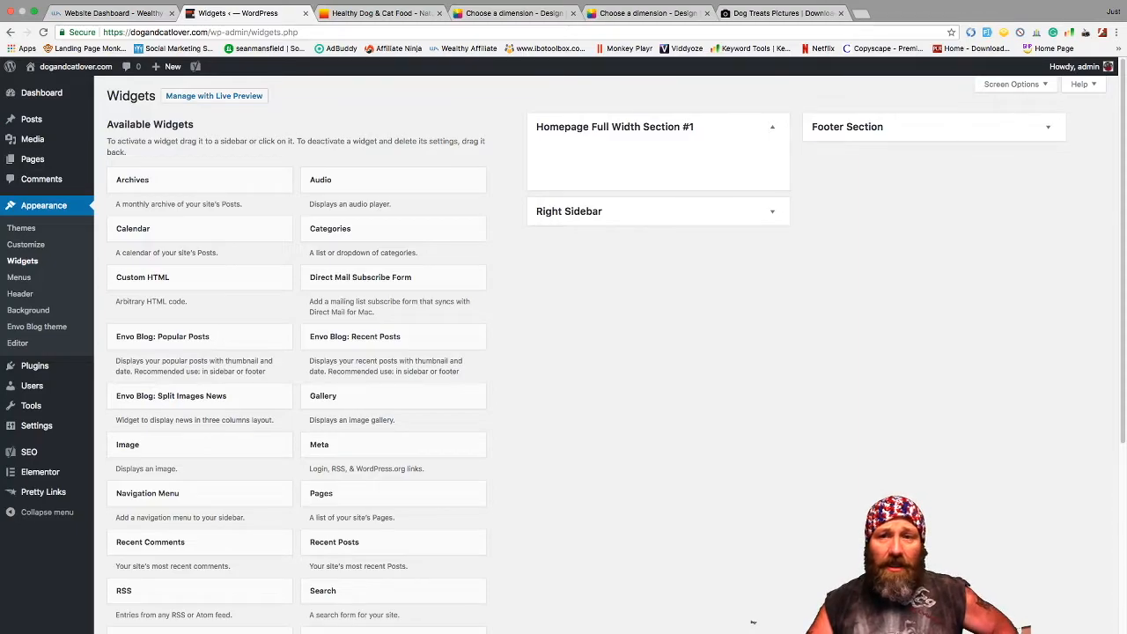
scroll(198, 352, down, 5)
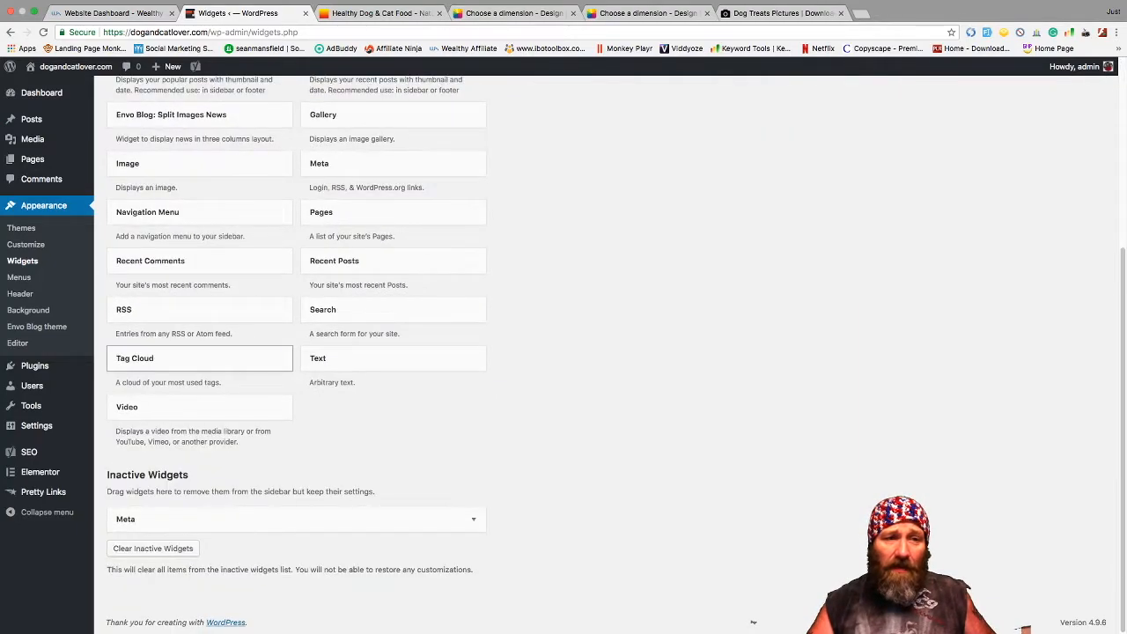
scroll(198, 352, up, 5)
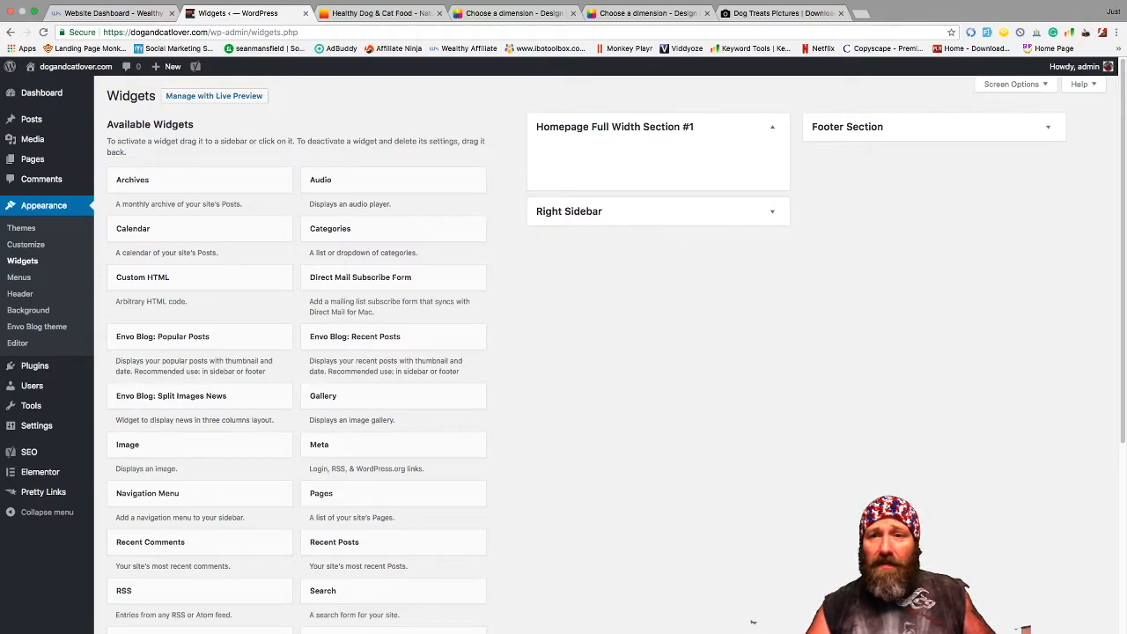
click(772, 126)
click(772, 162)
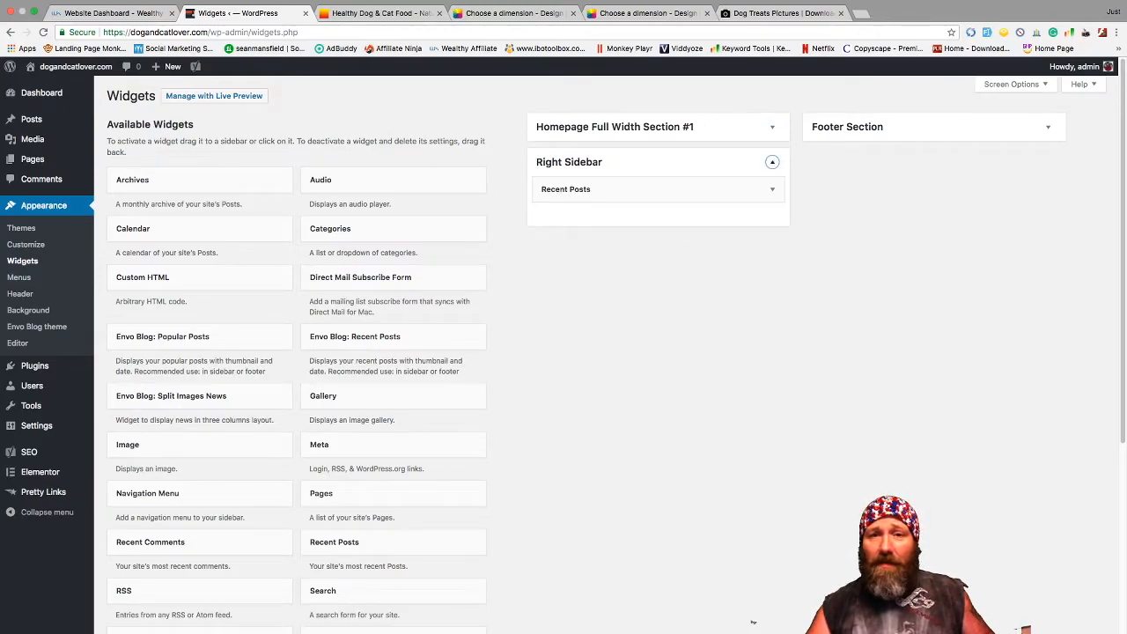
click(772, 127)
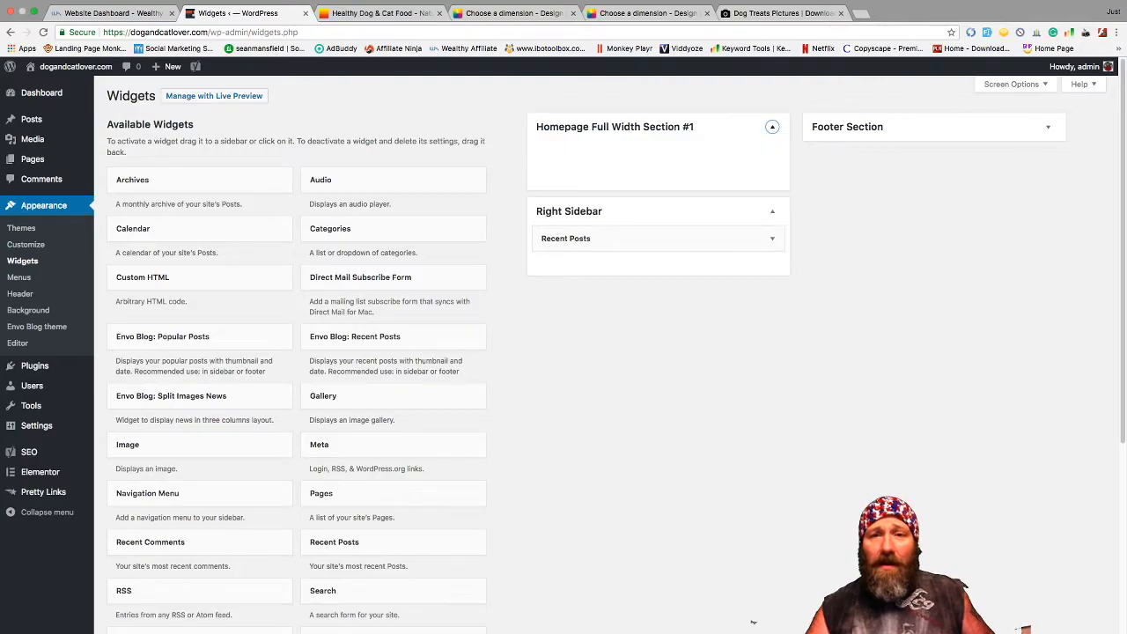
click(772, 127)
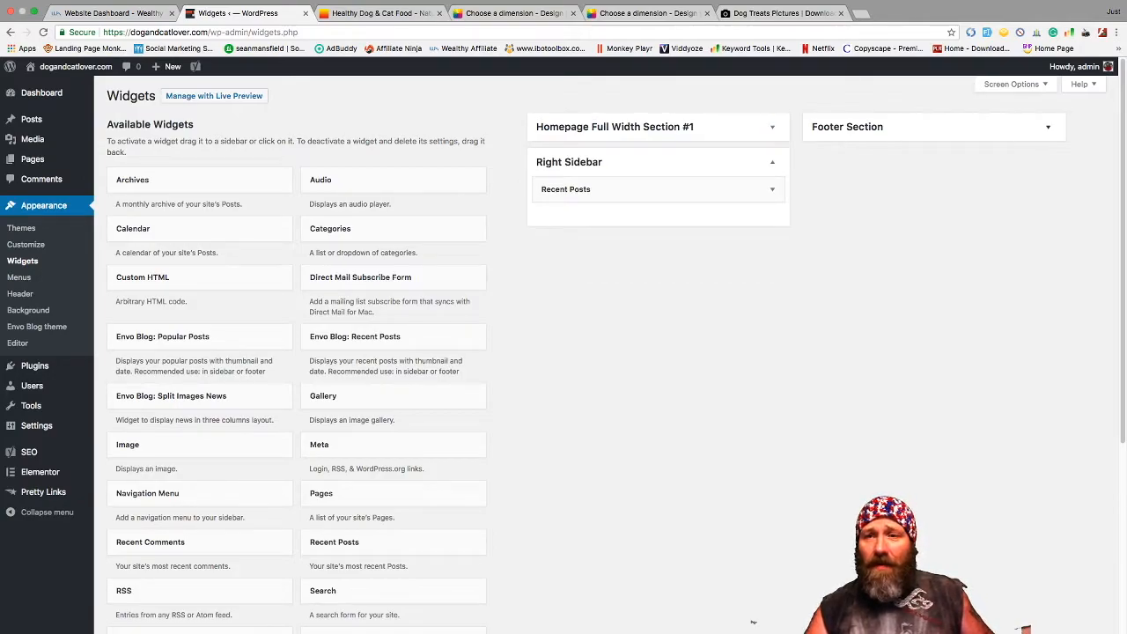
- Set the Footer Section's Navigation Menu widget to the Footer menu, save, and review Recent Posts
click(1048, 127)
click(1048, 154)
click(898, 219)
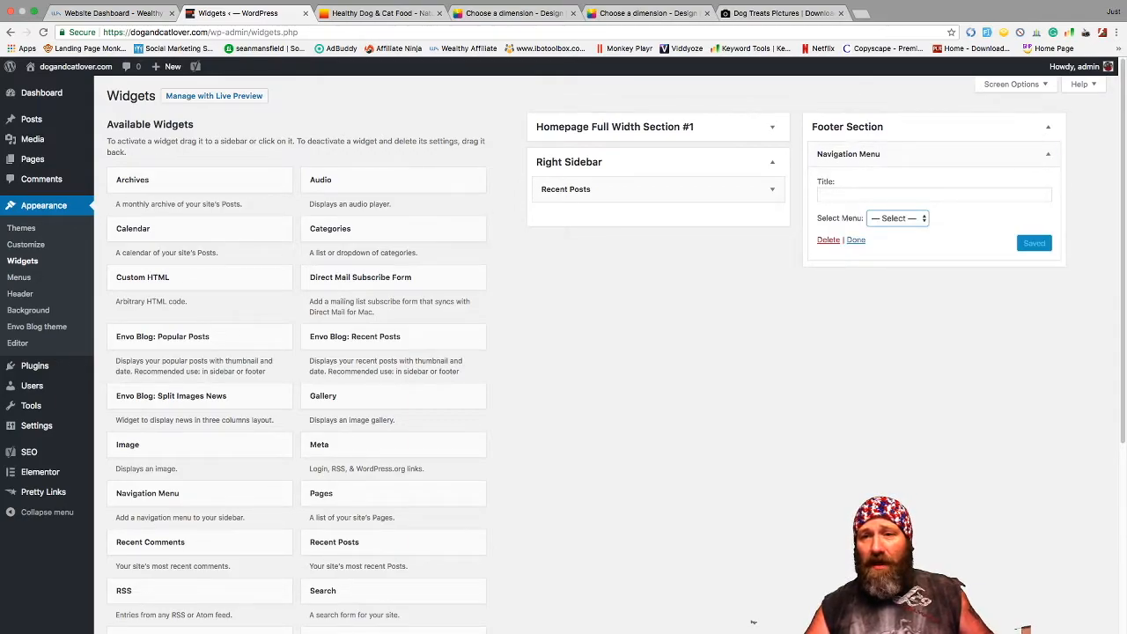
click(896, 233)
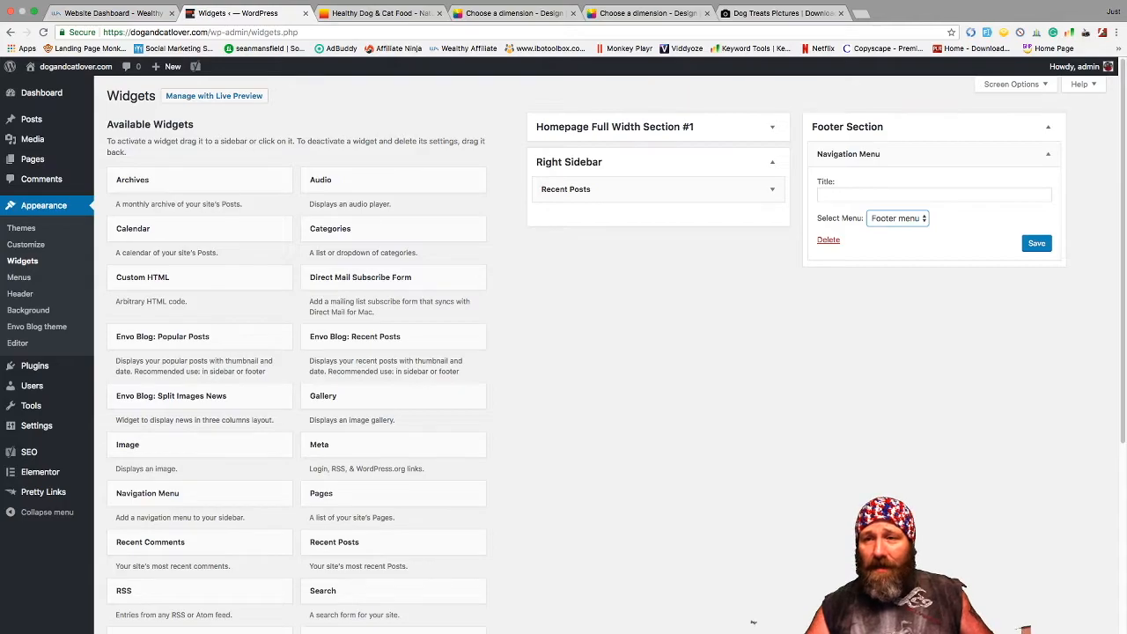
click(1036, 243)
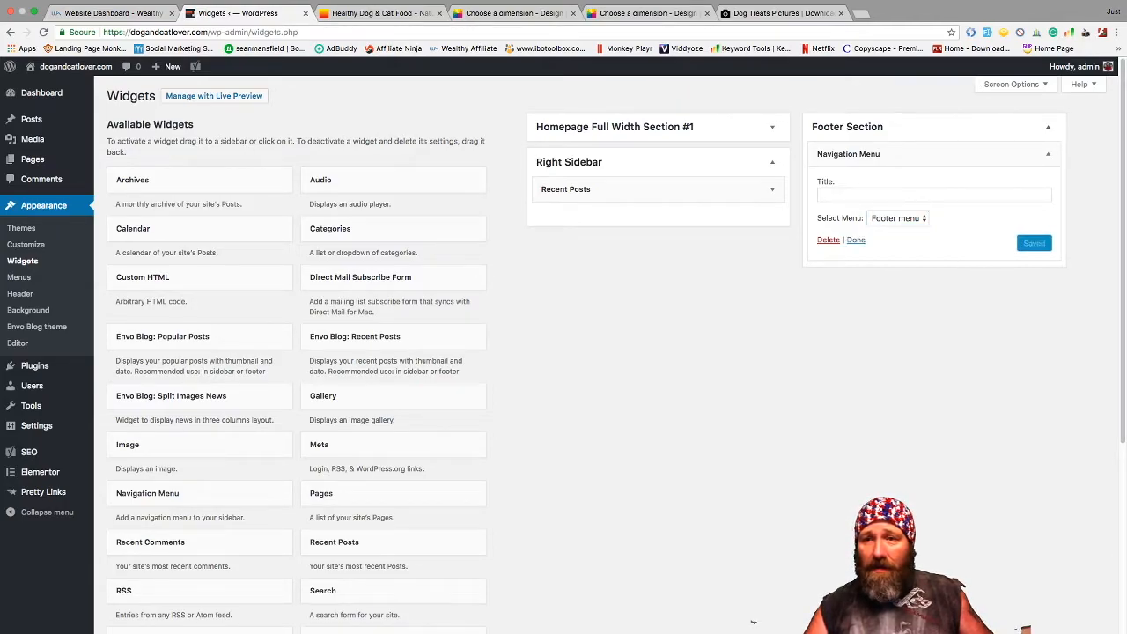
click(856, 240)
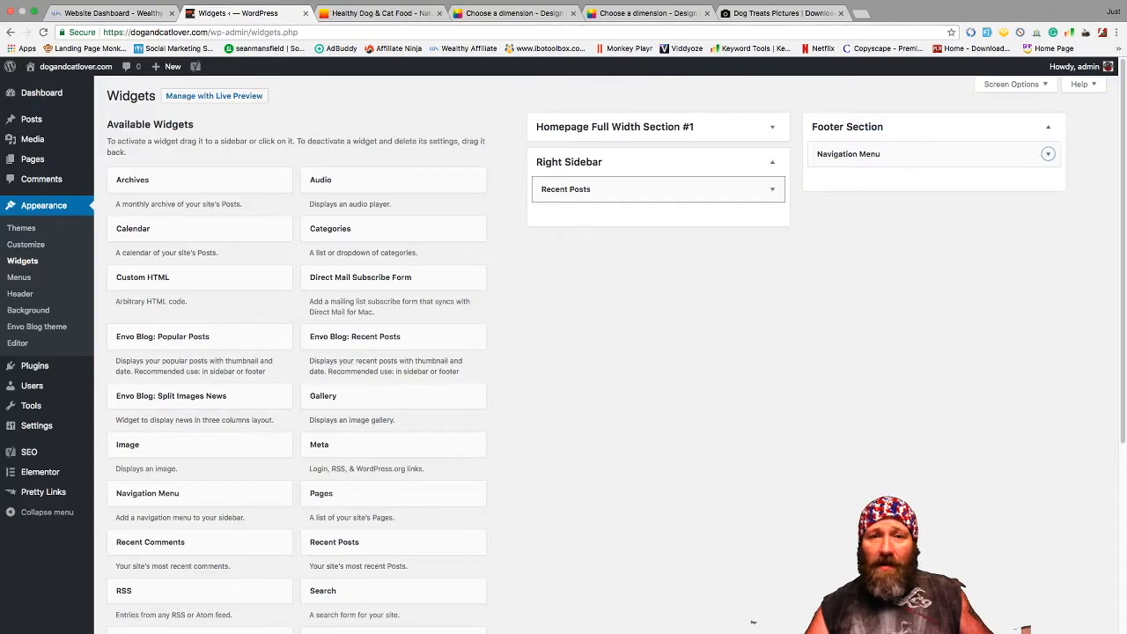
click(772, 189)
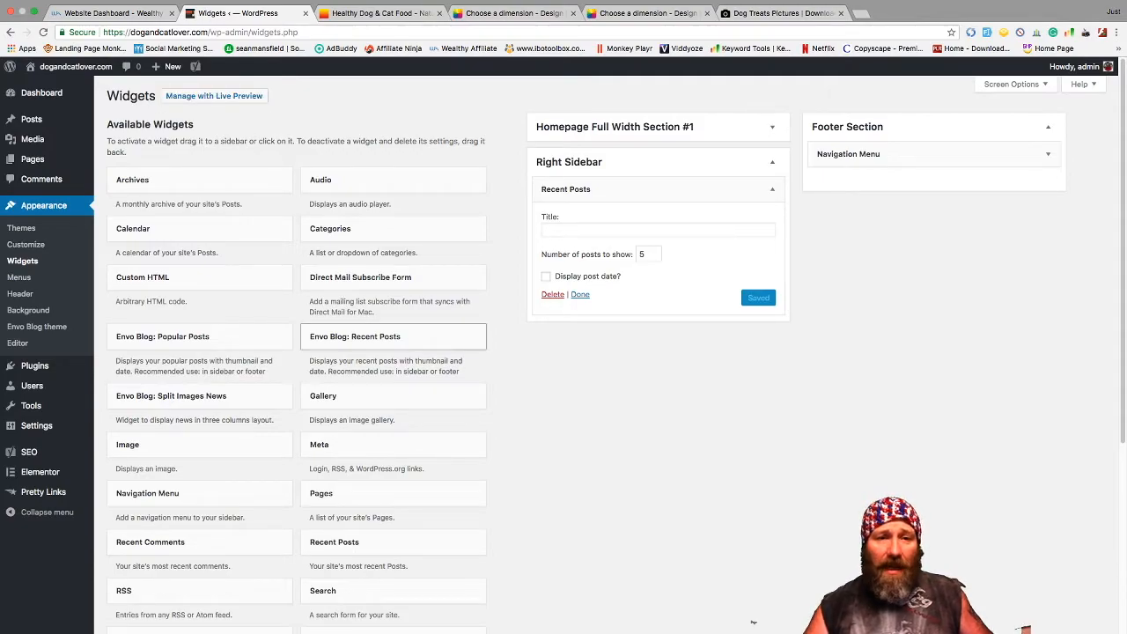
scroll(393, 445, down, 2)
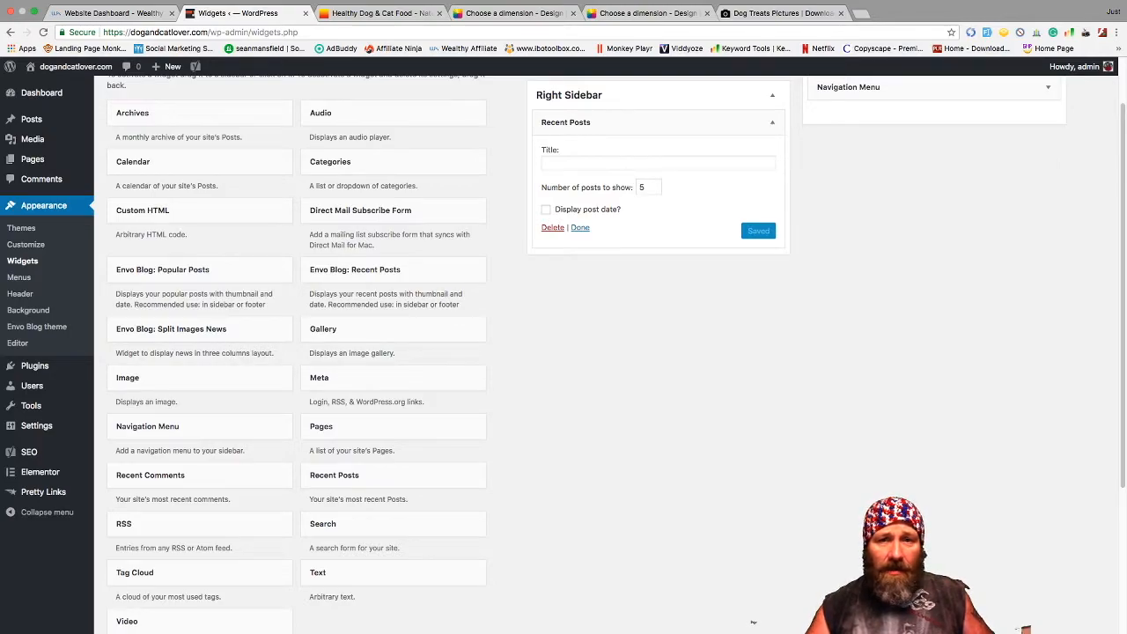
click(580, 227)
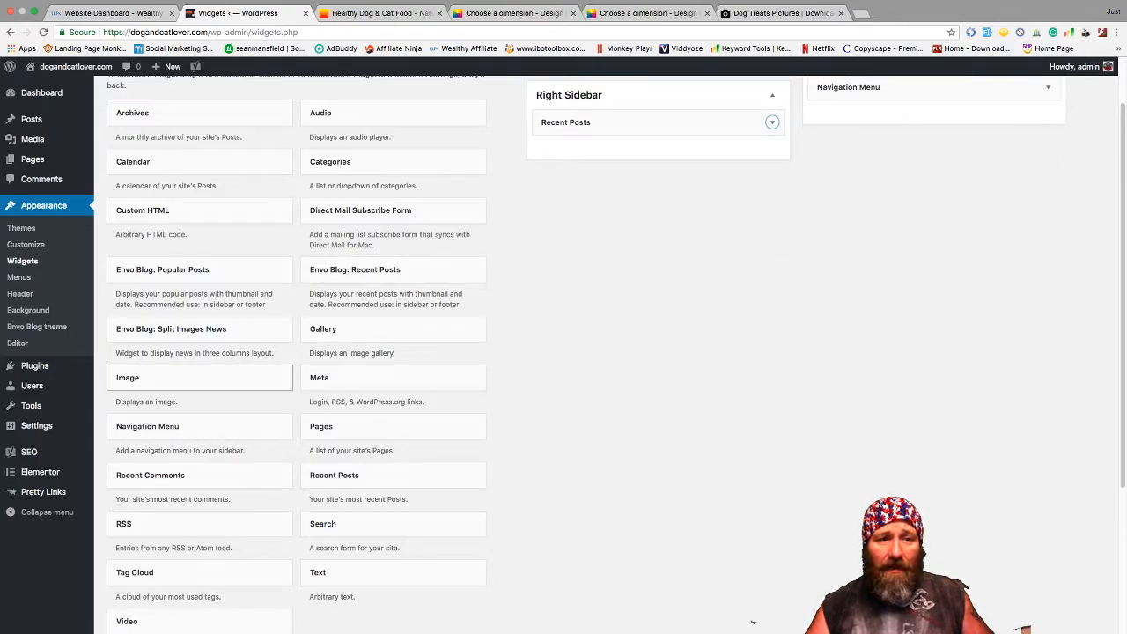
- Add an Image widget to the Right Sidebar, choose the dog-under-tree photo, and clear its link
drag(127, 377, 585, 160)
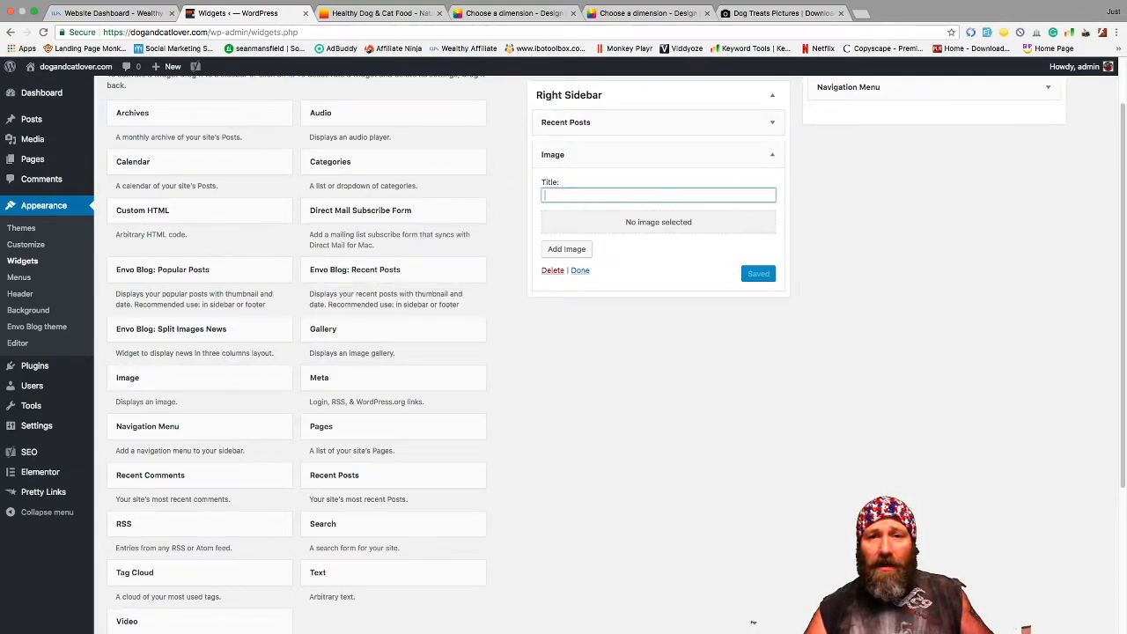
click(566, 248)
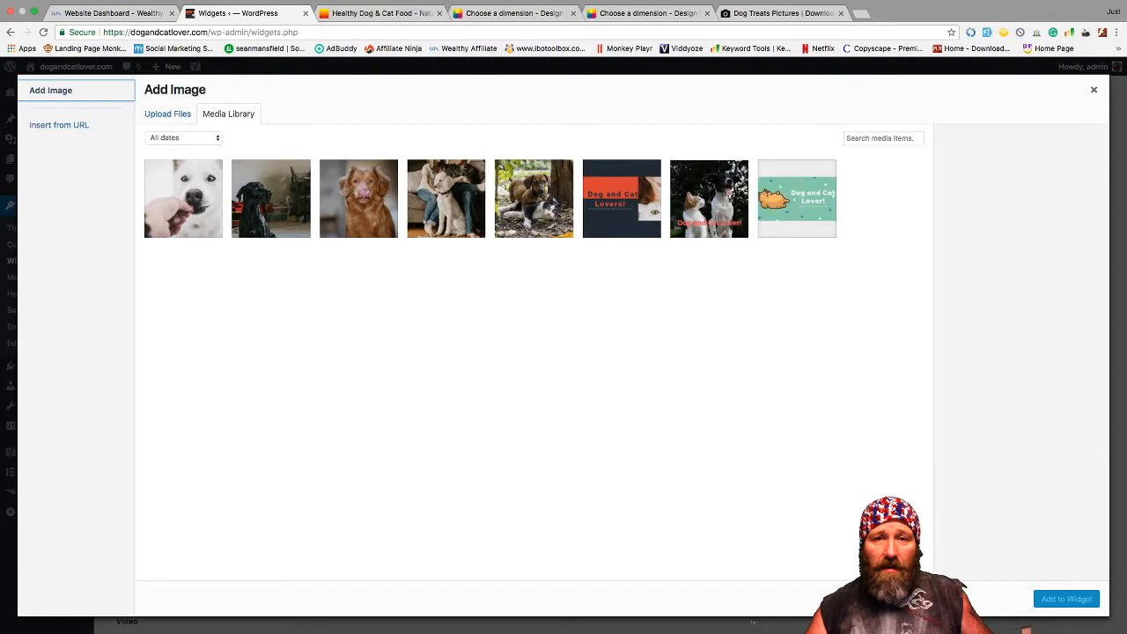
click(535, 199)
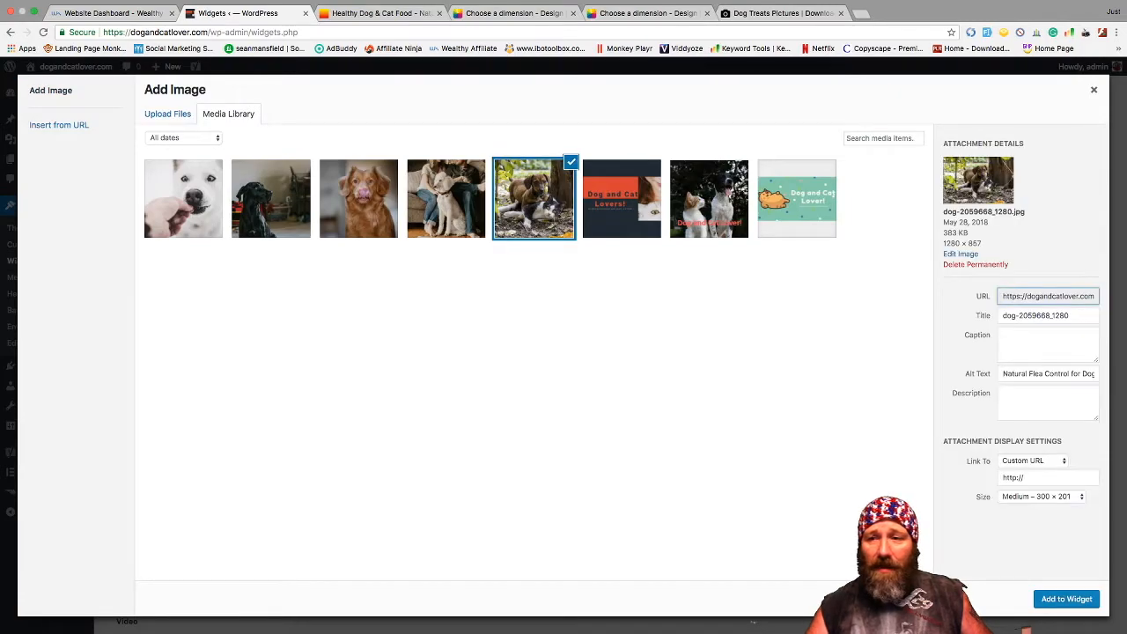
click(1037, 477)
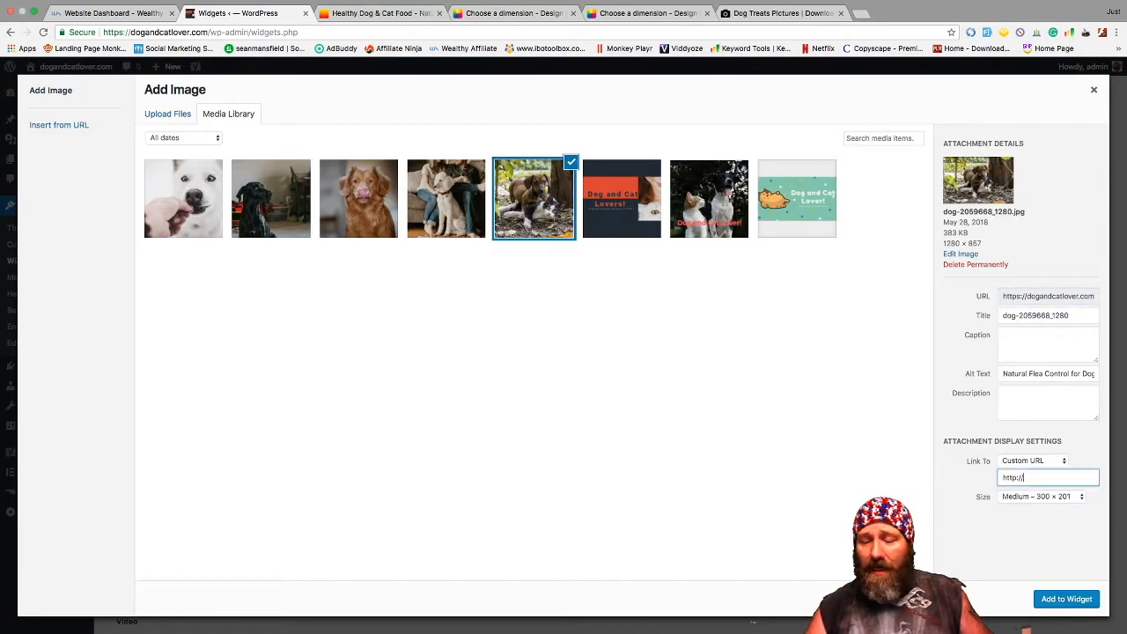
key(BackSpace)
key(BackSpace)
key(BackSpace)
key(BackSpace)
key(BackSpace)
key(BackSpace)
key(BackSpace)
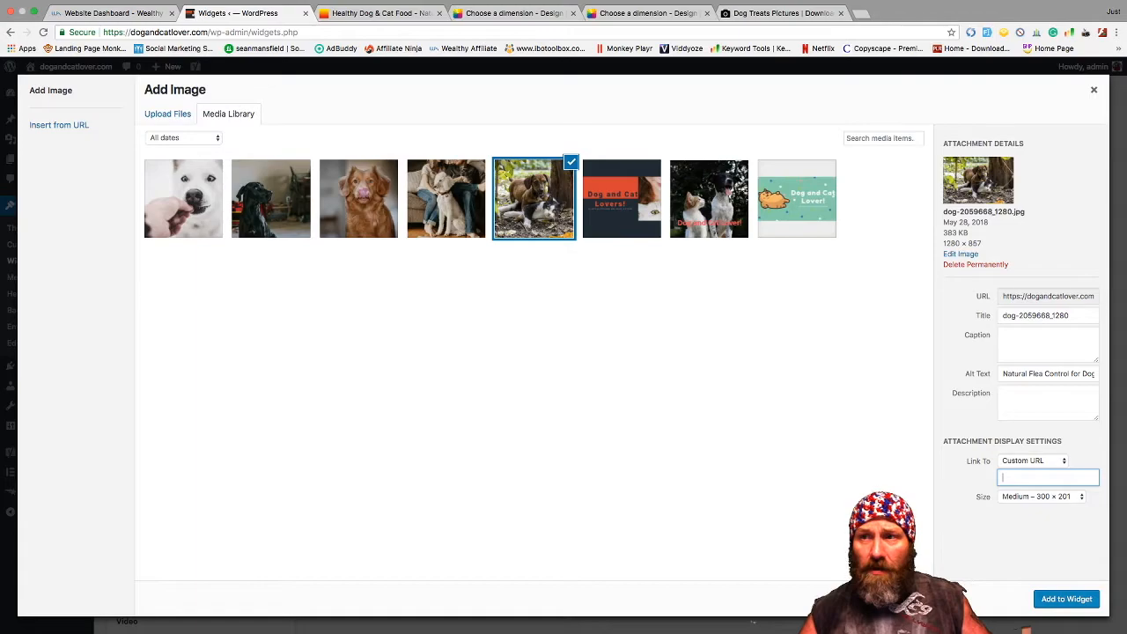
key(Escape)
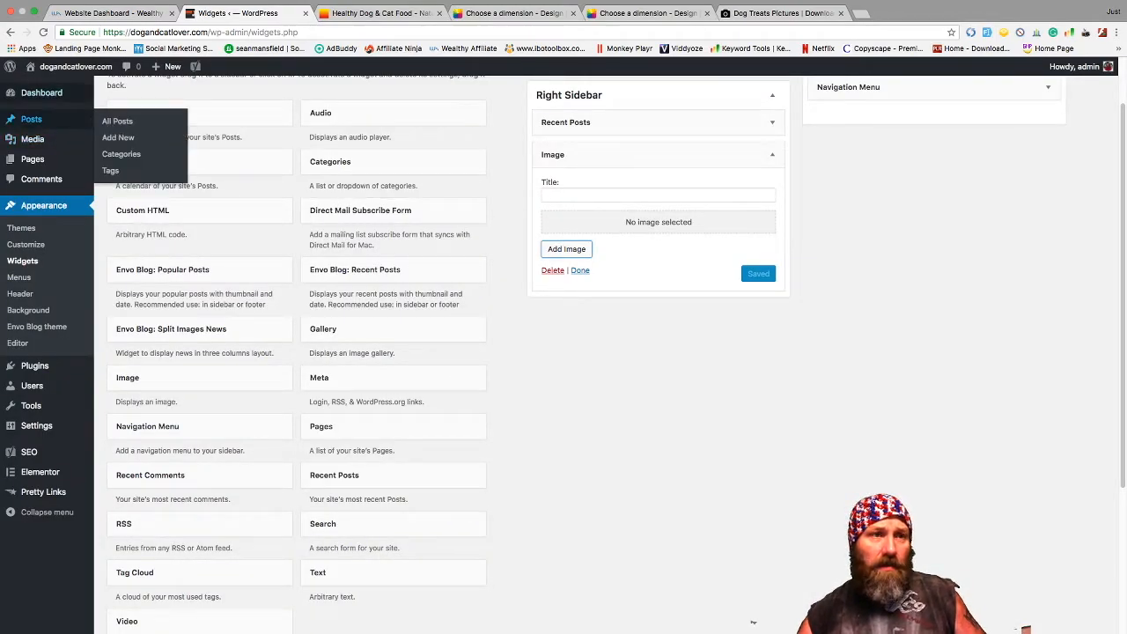
- Delete the Image widget from the Right Sidebar
mouse_move(63, 67)
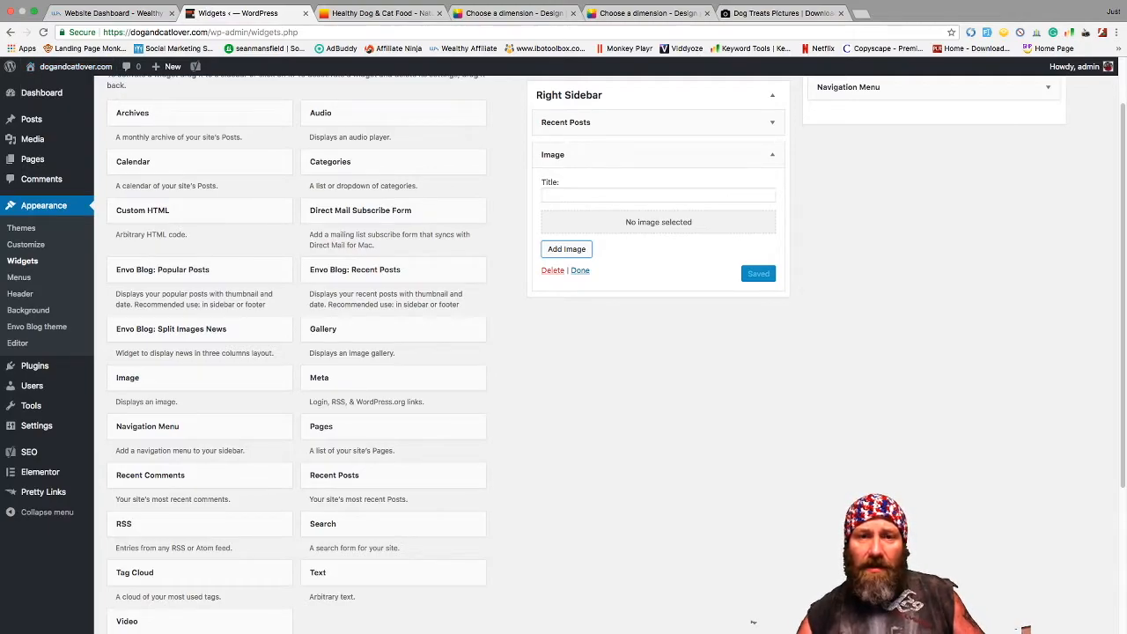
click(552, 270)
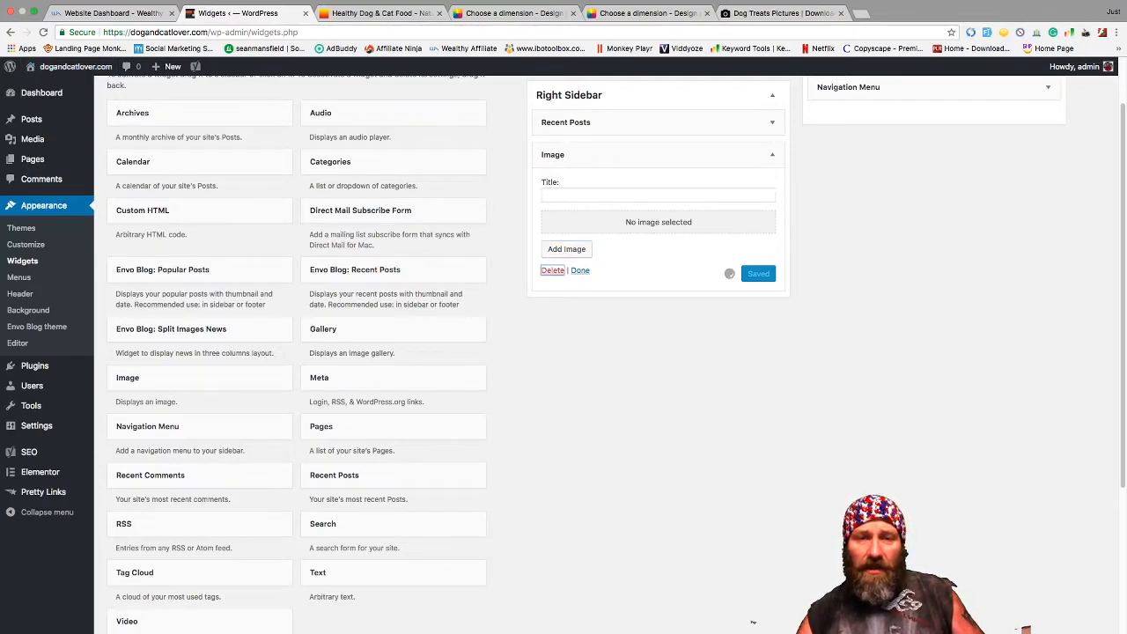
mouse_move(32, 386)
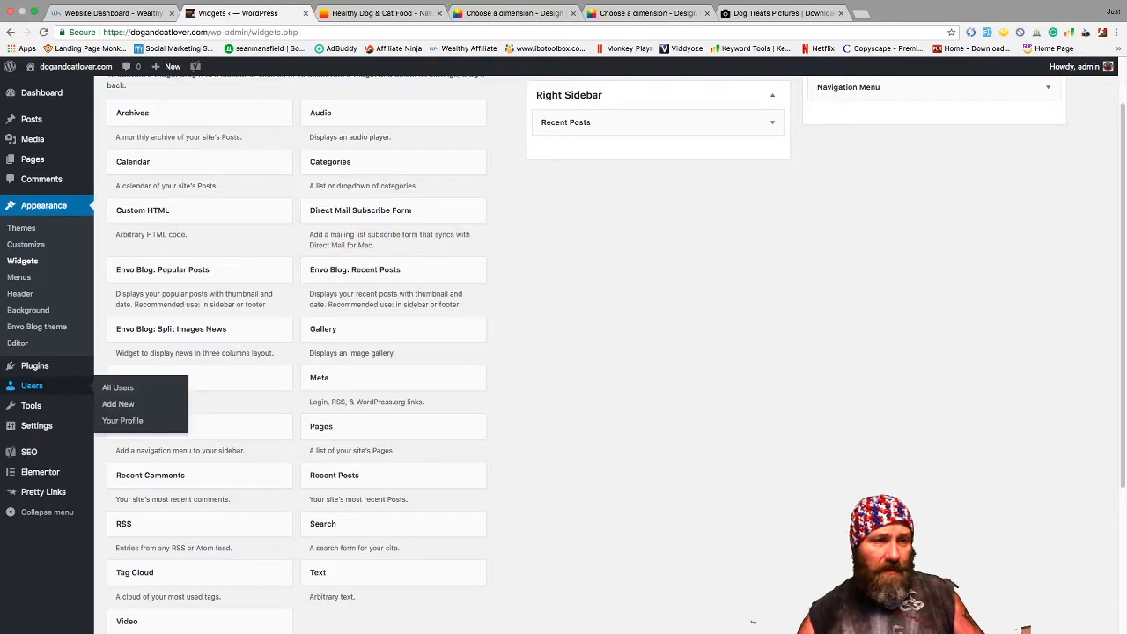
- Visit the live homepage and scroll through both published dog posts
mouse_move(75, 67)
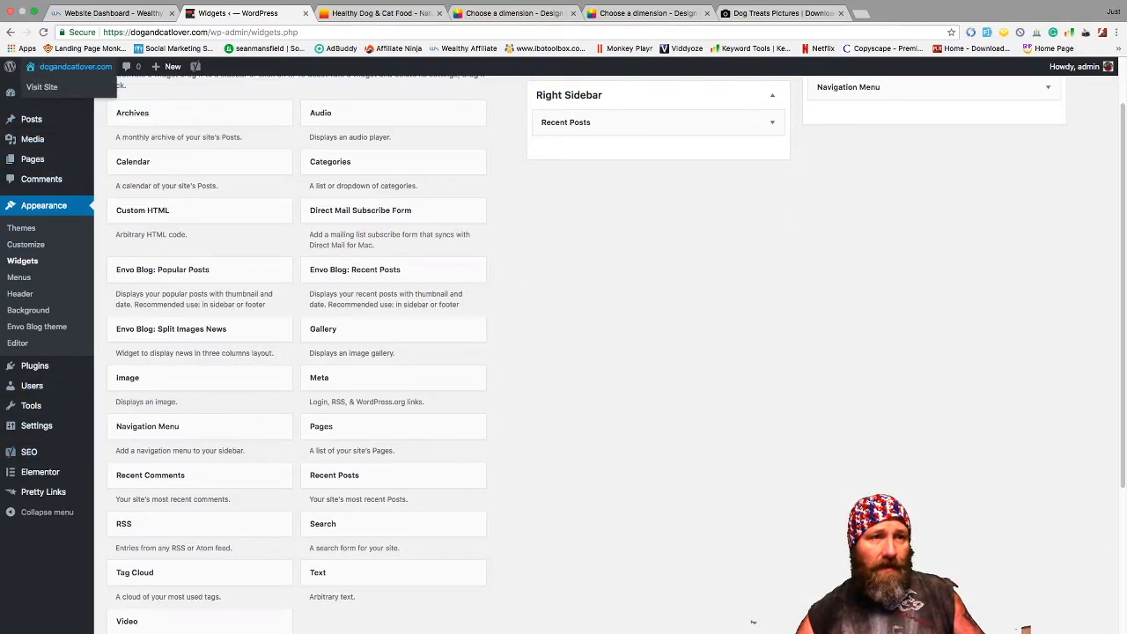
click(41, 86)
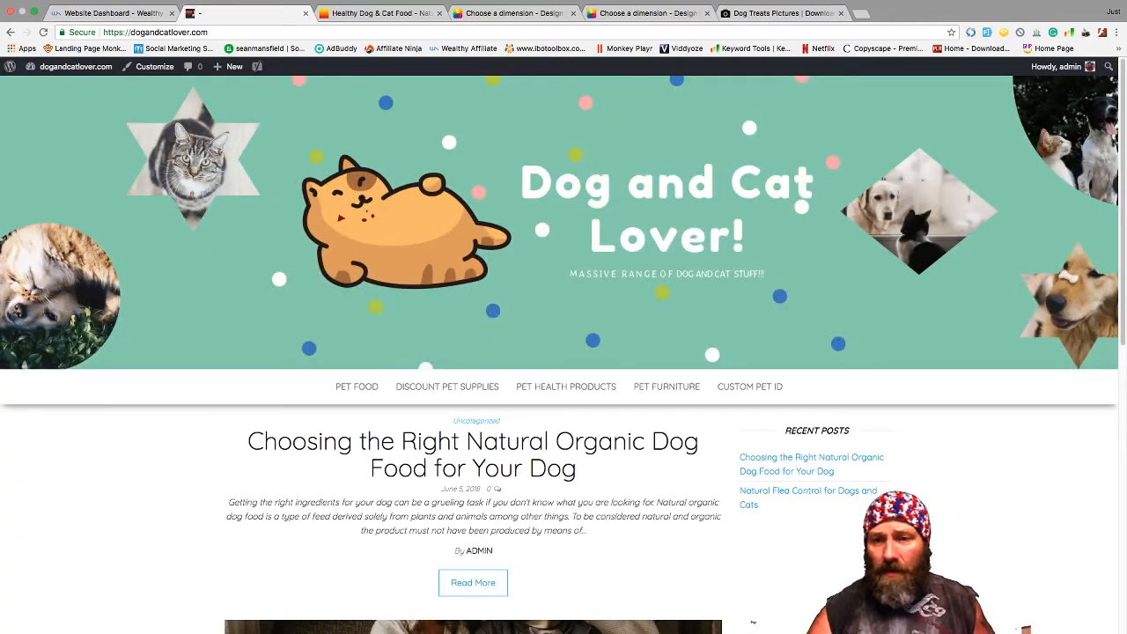
scroll(752, 622, down, 5)
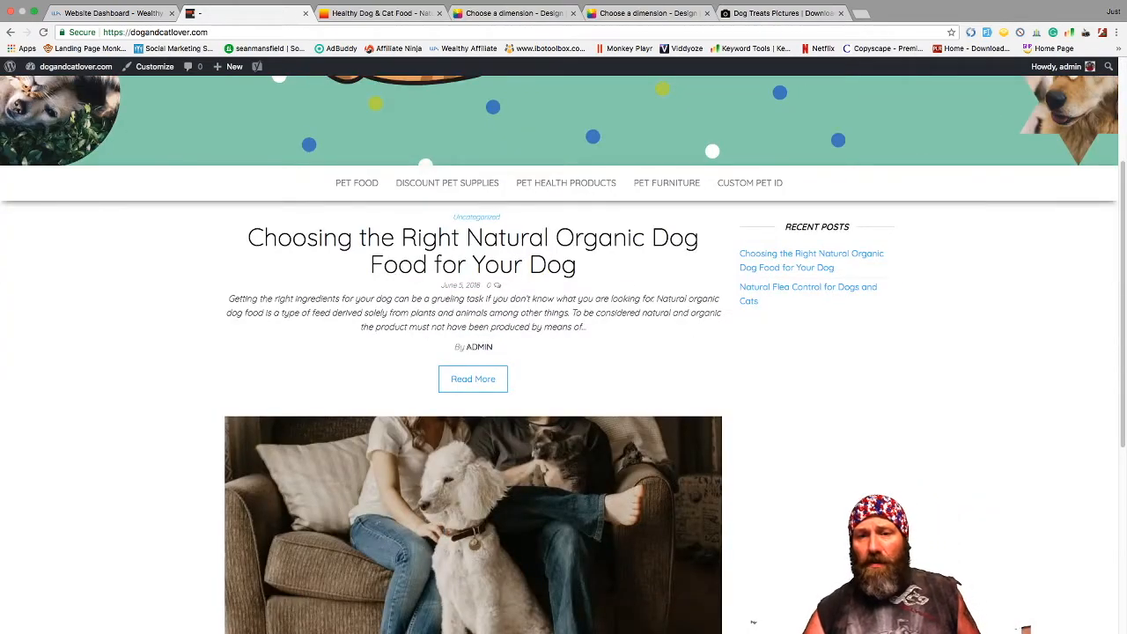
scroll(753, 622, down, 8)
scroll(753, 623, up, 10)
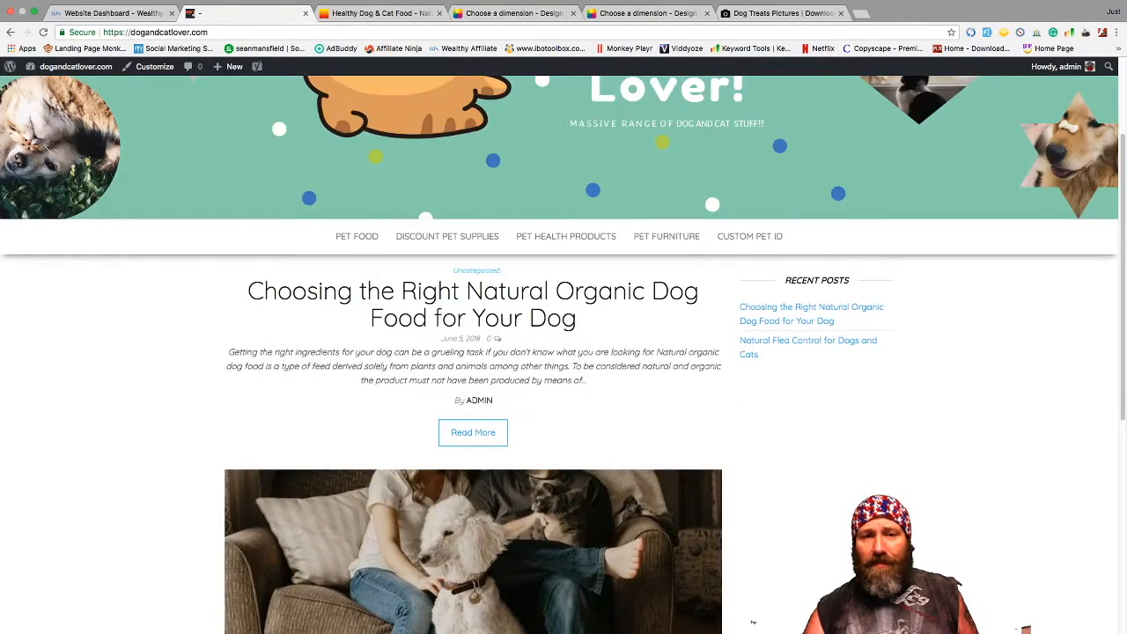
scroll(753, 623, down, 5)
scroll(753, 622, up, 1)
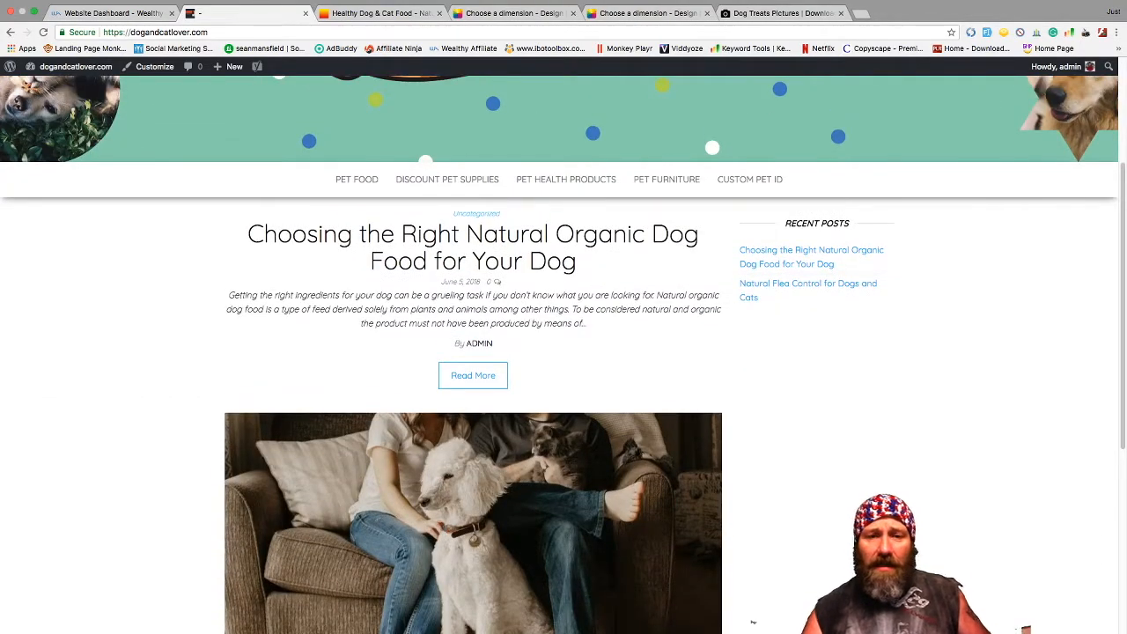
scroll(753, 622, down, 5)
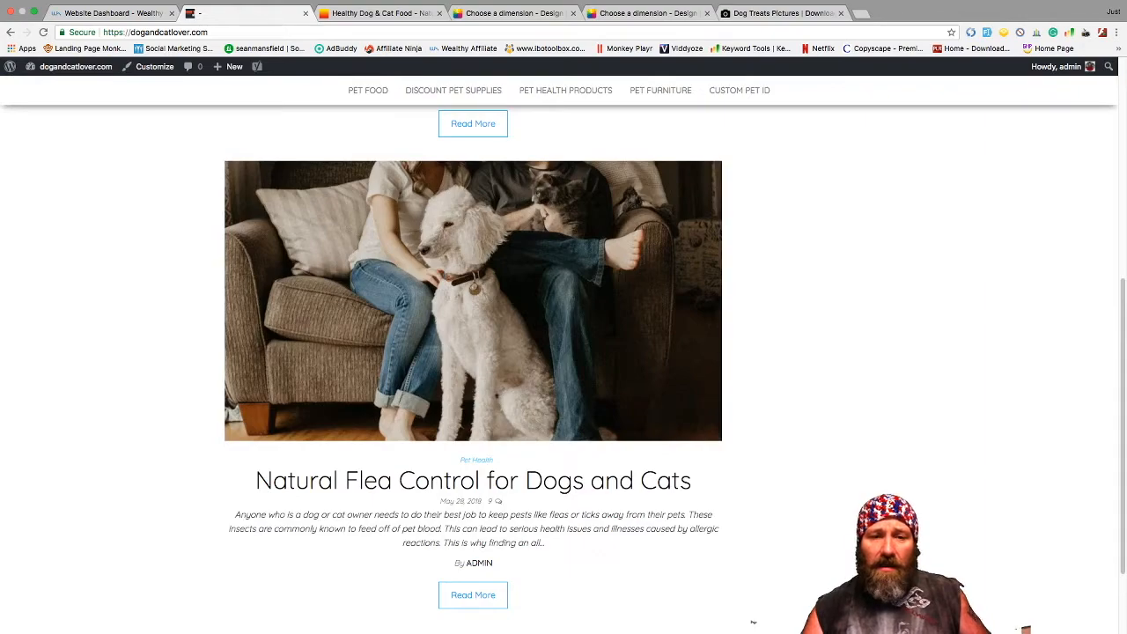
scroll(752, 622, up, 10)
scroll(753, 623, down, 12)
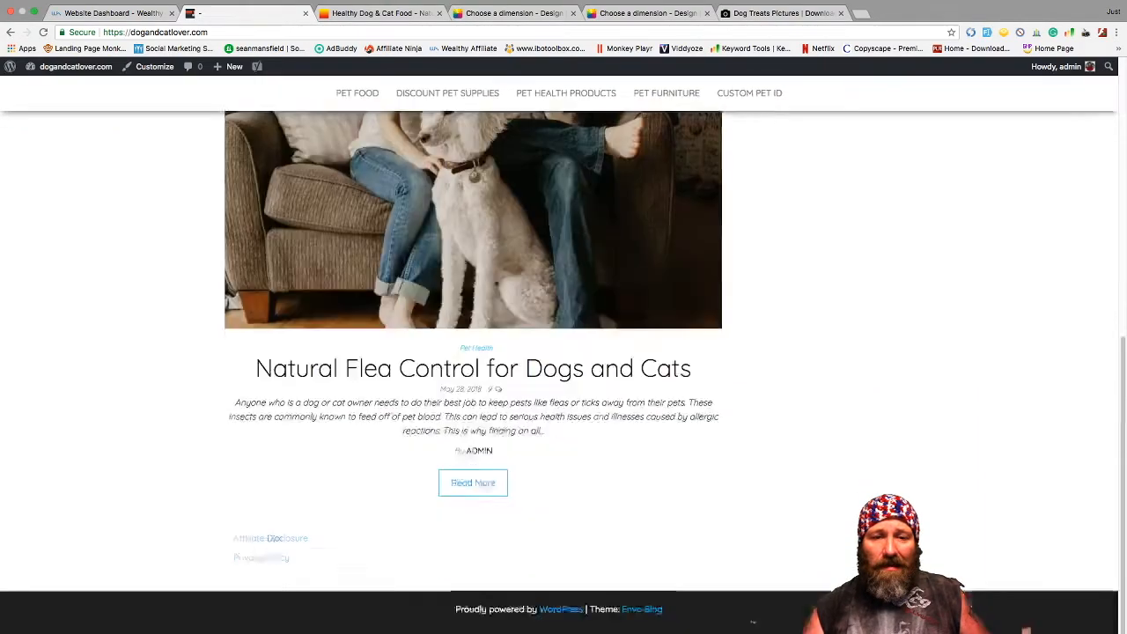
scroll(753, 623, up, 6)
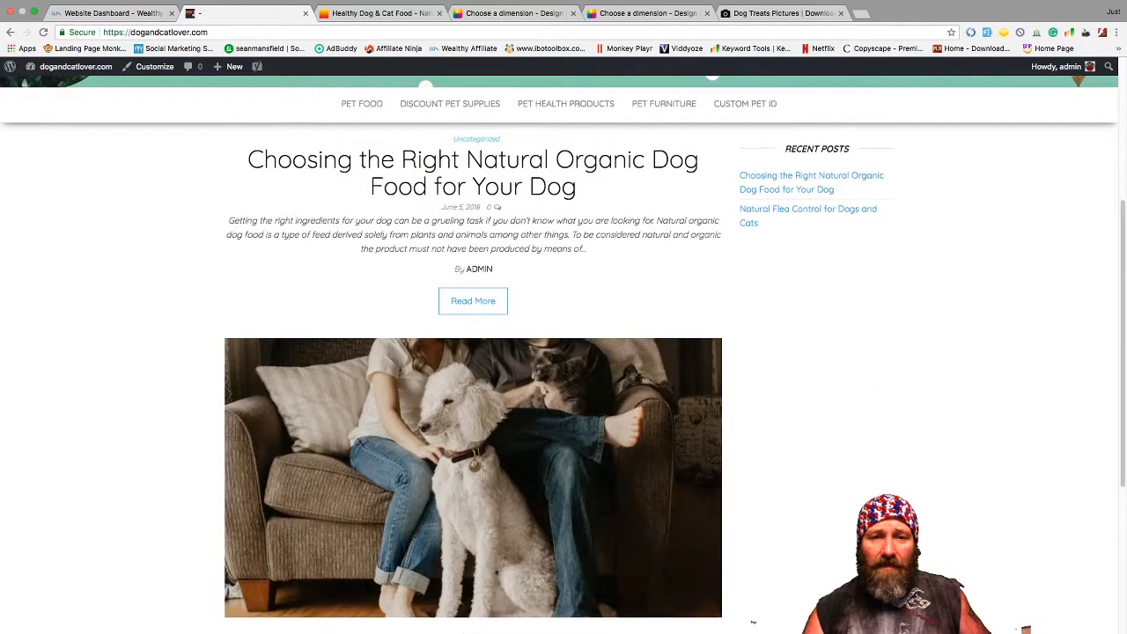
scroll(752, 622, down, 2)
scroll(752, 623, down, 2)
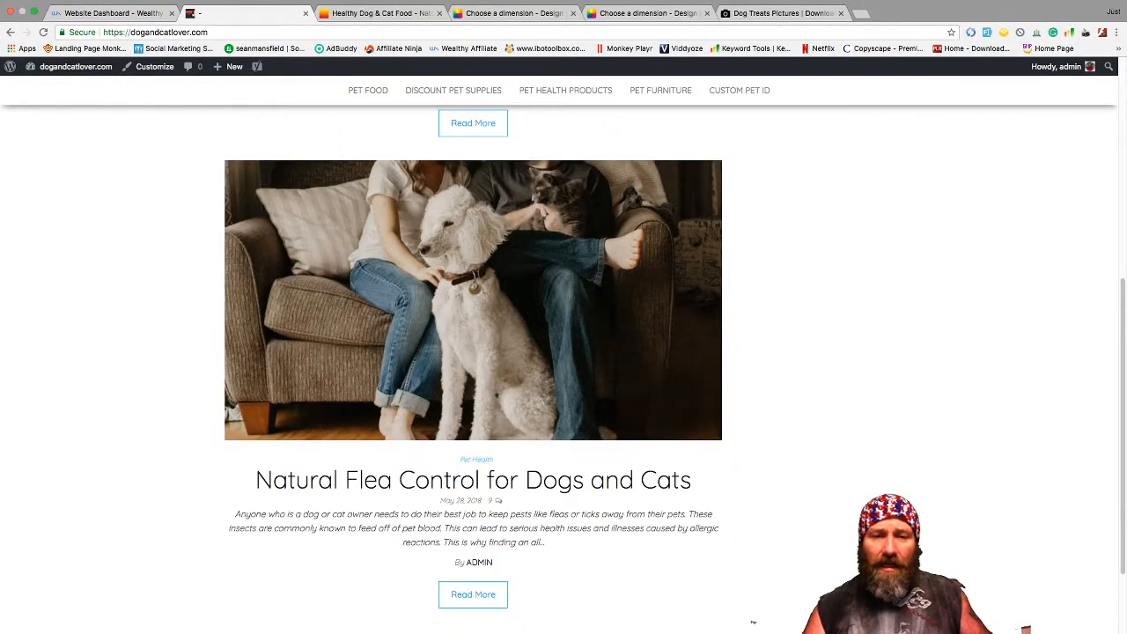
scroll(753, 622, up, 7)
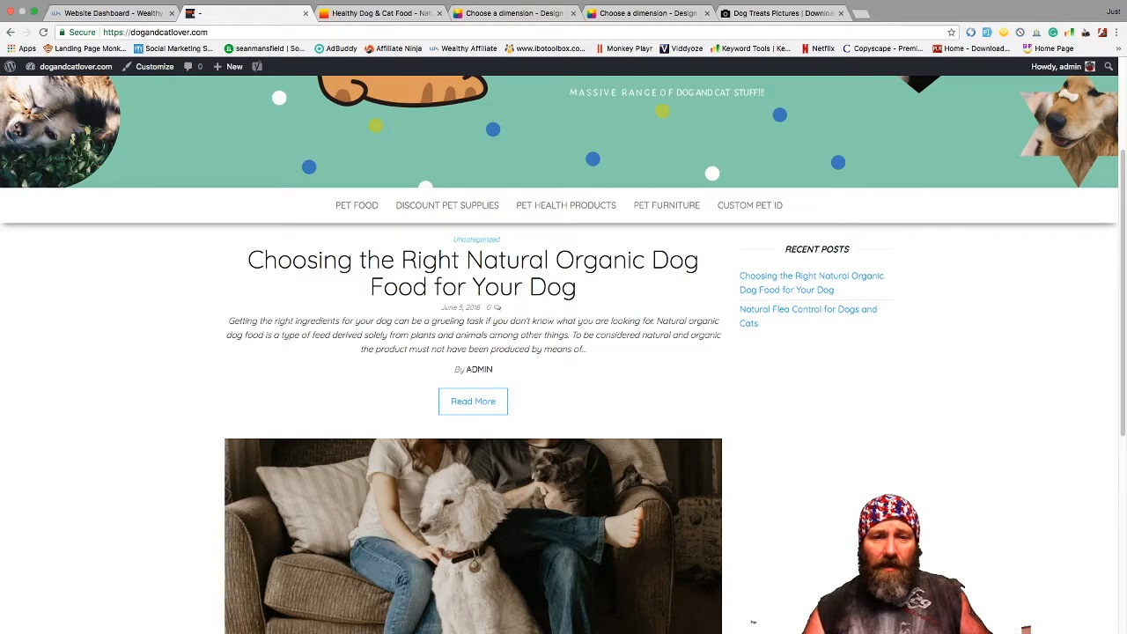
key(super+r)
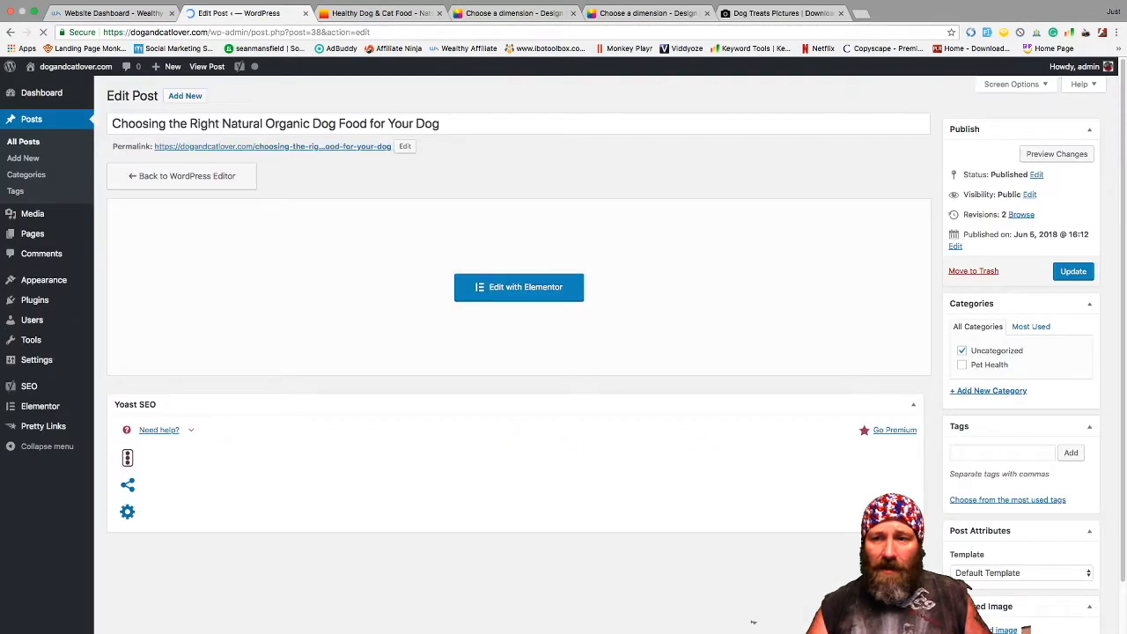
scroll(753, 623, down, 4)
scroll(752, 623, up, 4)
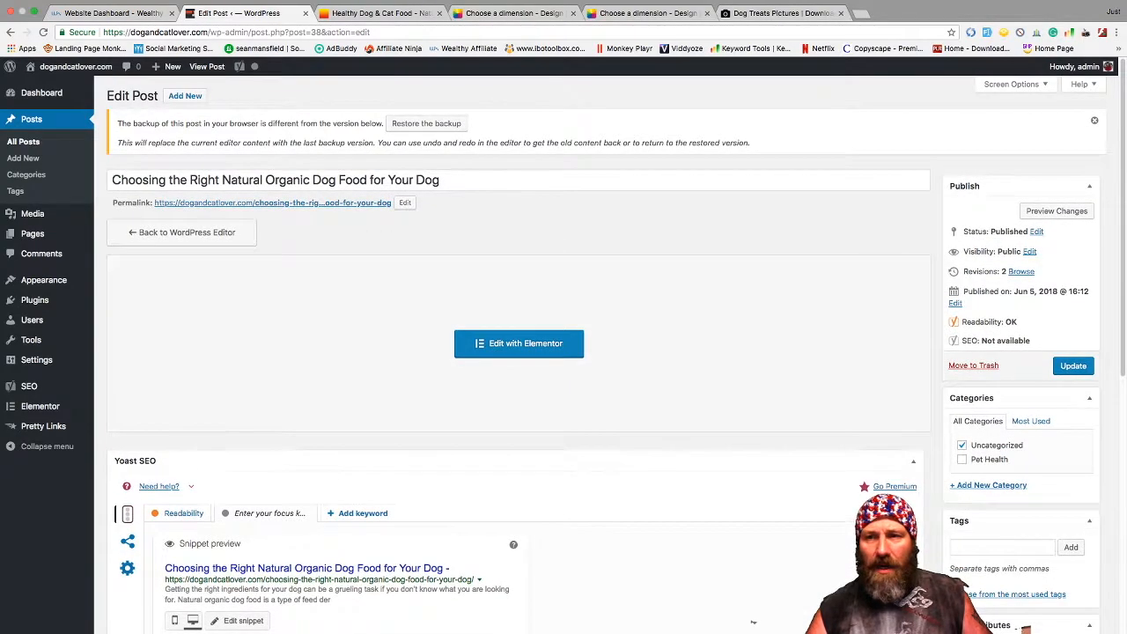
scroll(753, 623, down, 2)
scroll(753, 623, down, 2)
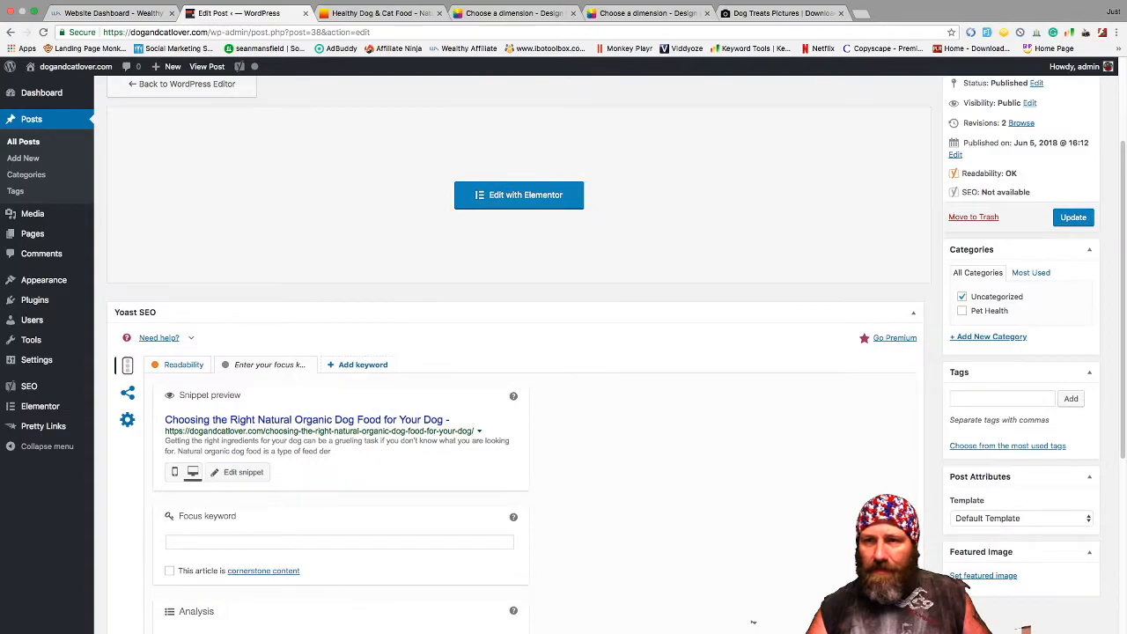
scroll(753, 622, down, 2)
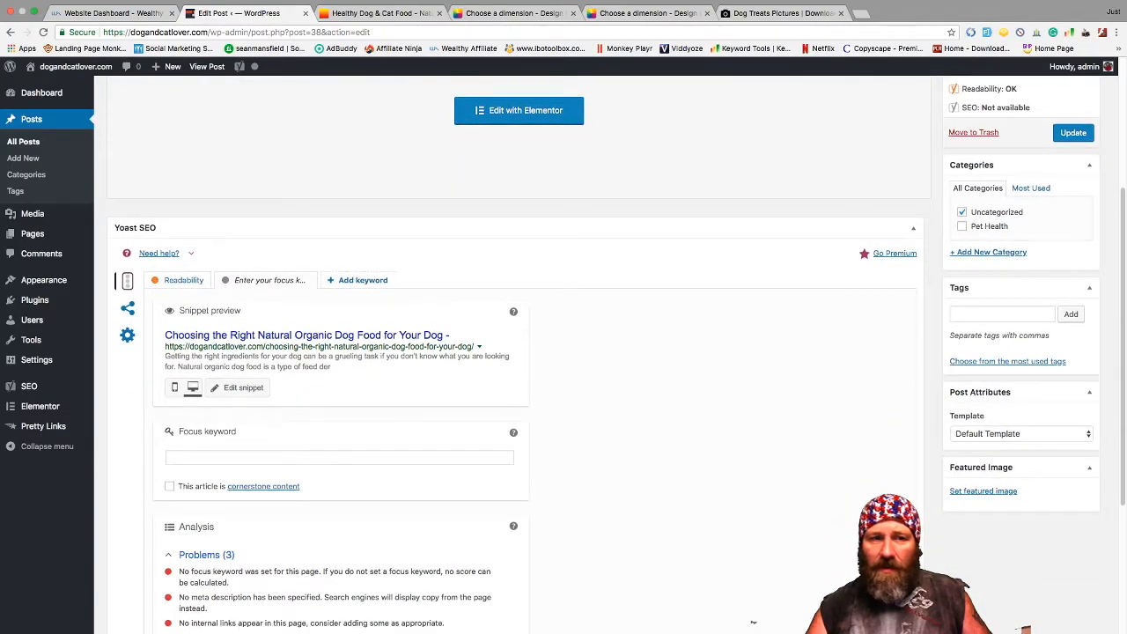
scroll(752, 622, up, 5)
scroll(753, 623, down, 2)
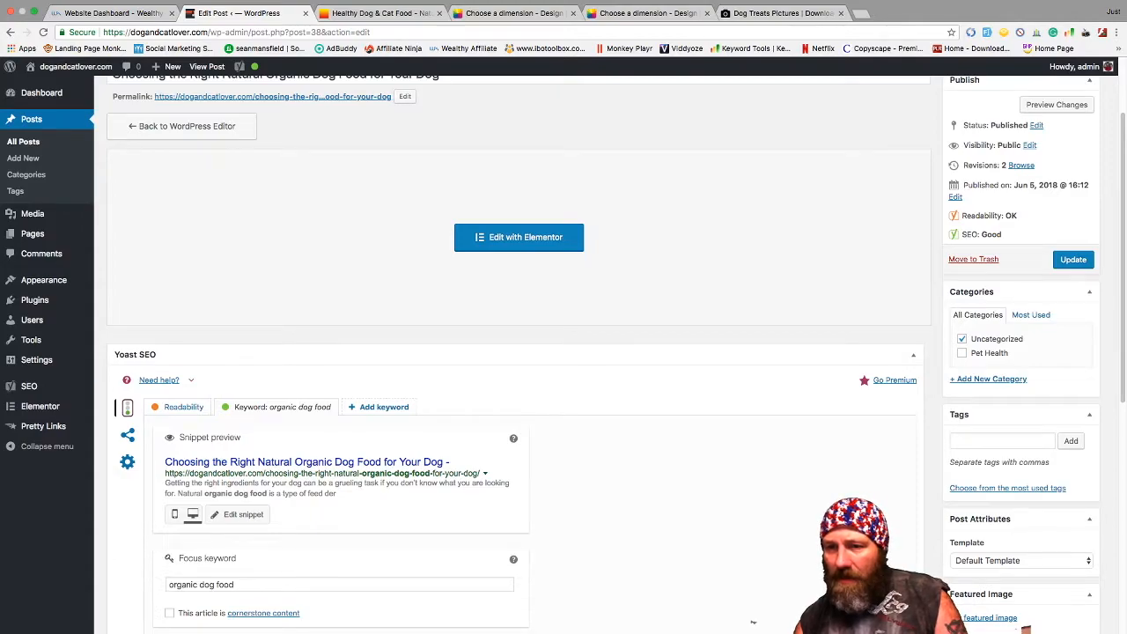
click(987, 379)
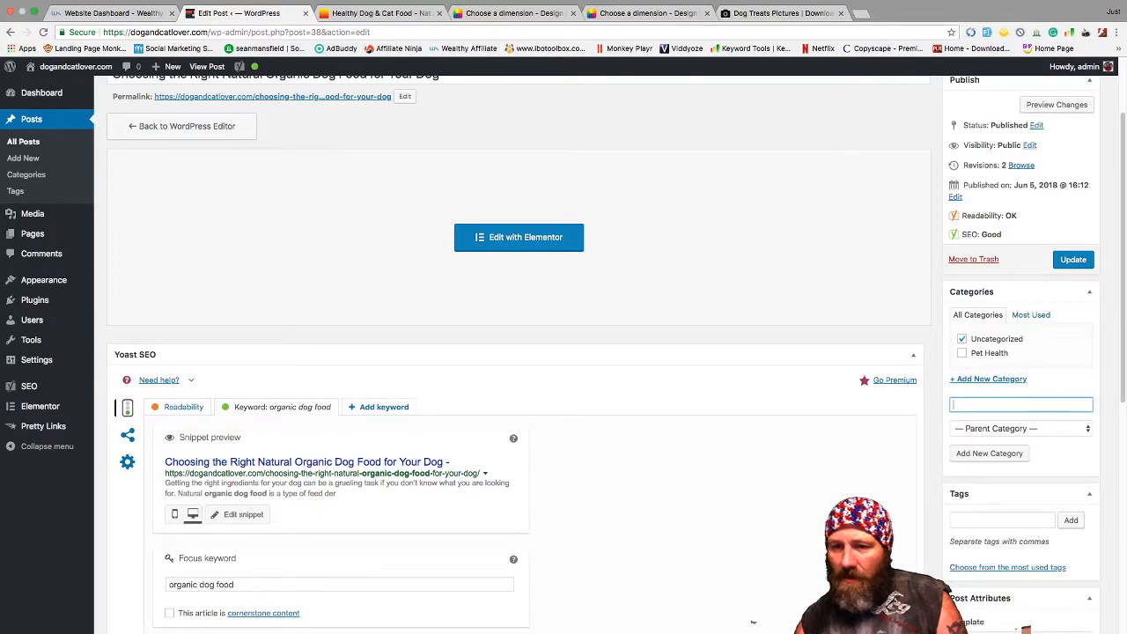
text(Do)
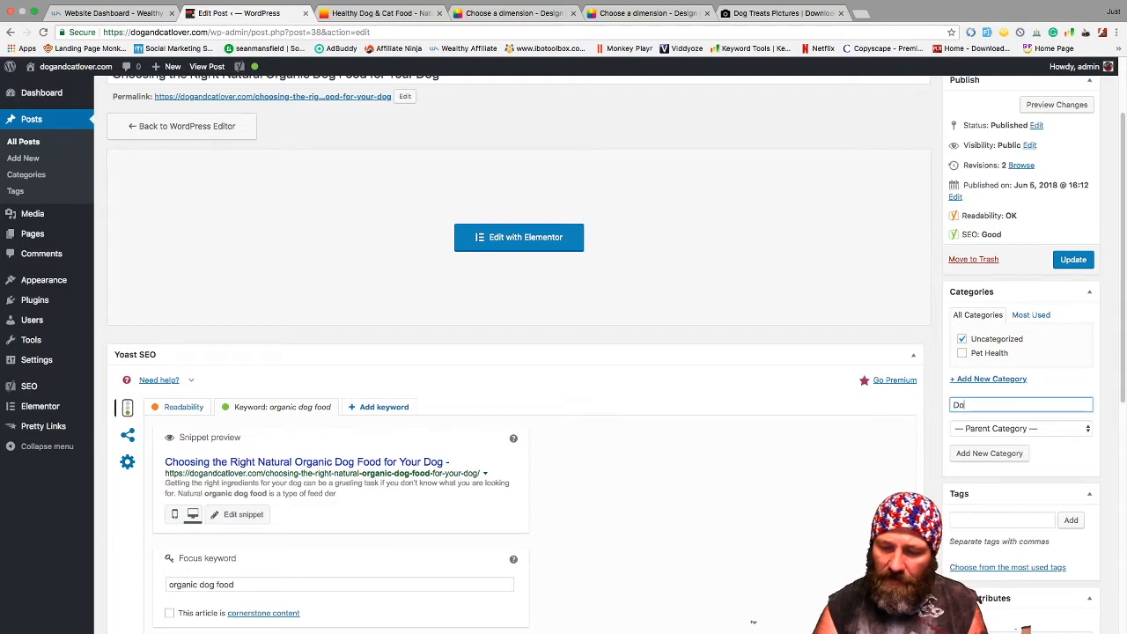
text(g Fo)
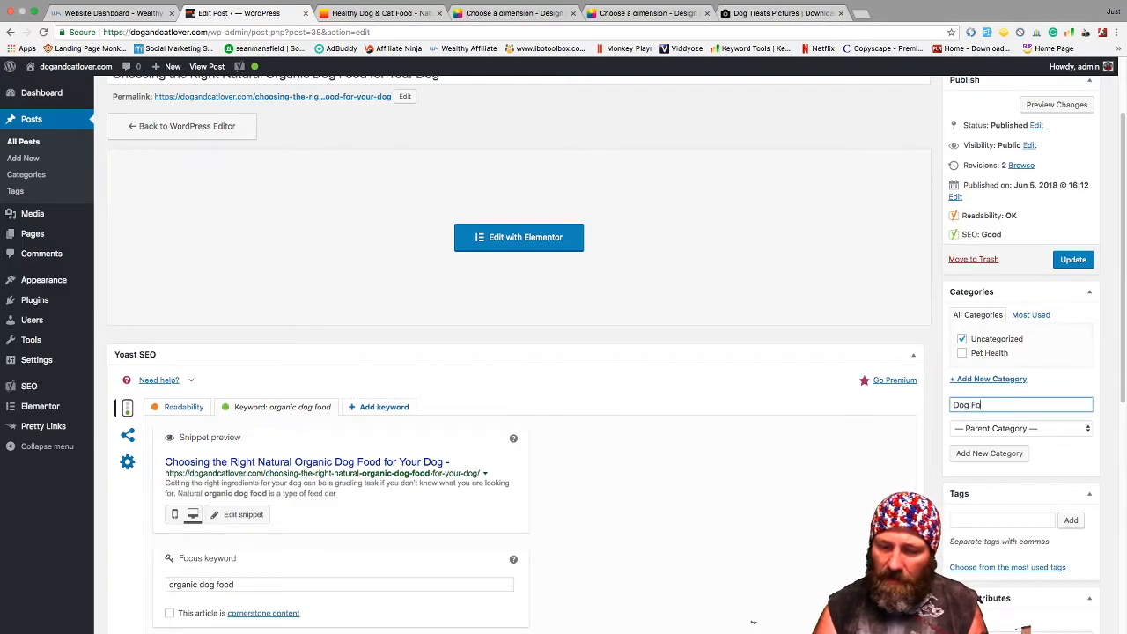
text(od)
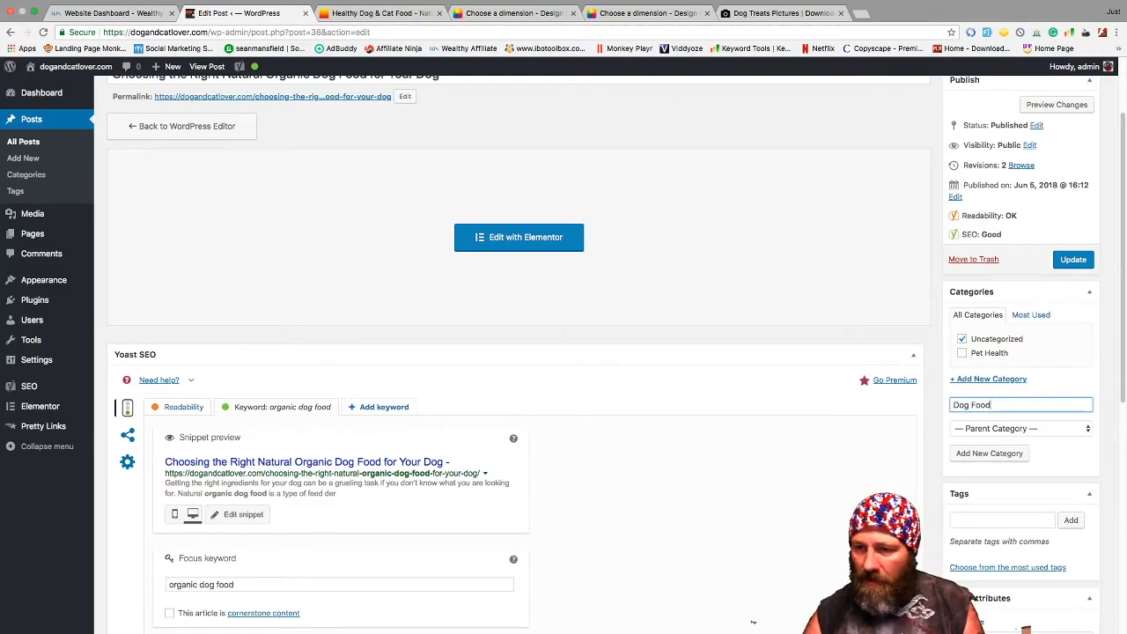
key(Return)
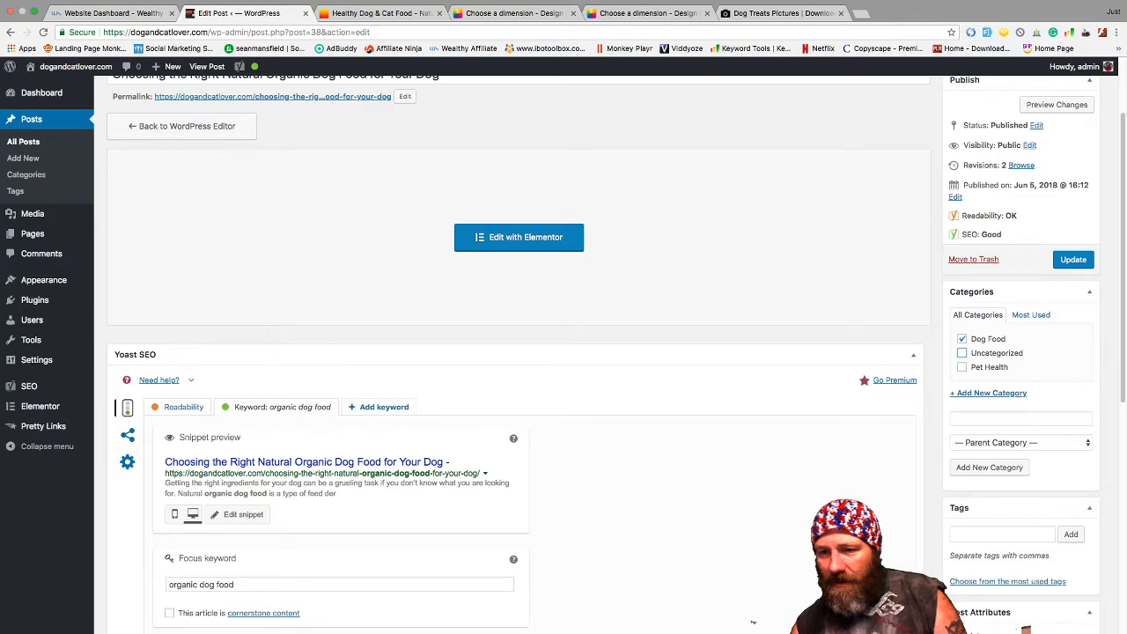
scroll(752, 622, down, 2)
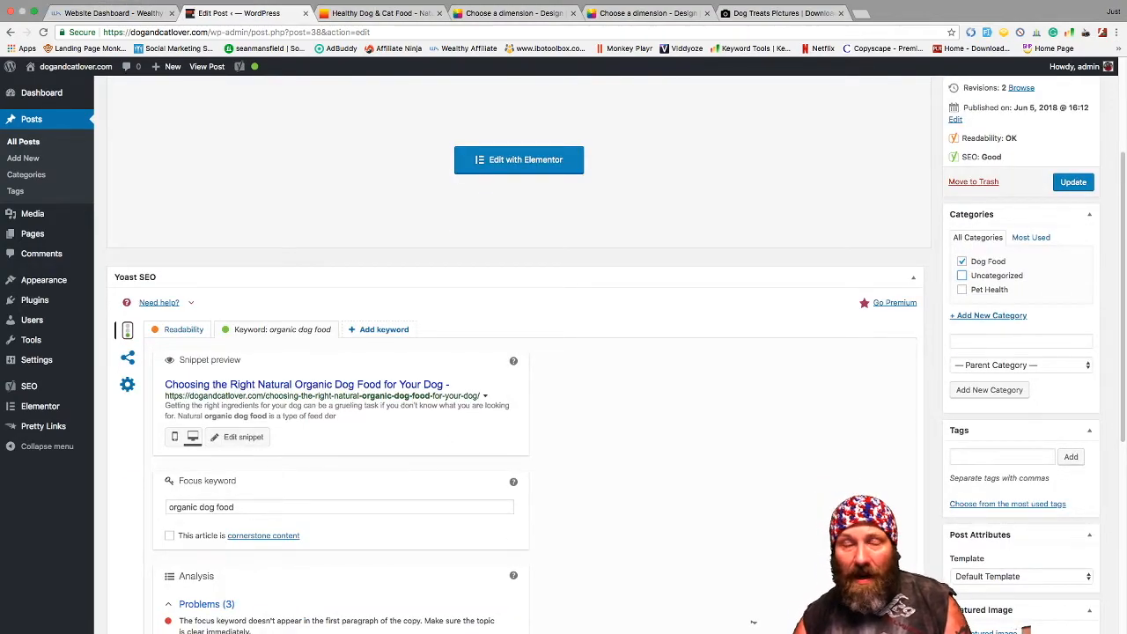
scroll(753, 623, down, 3)
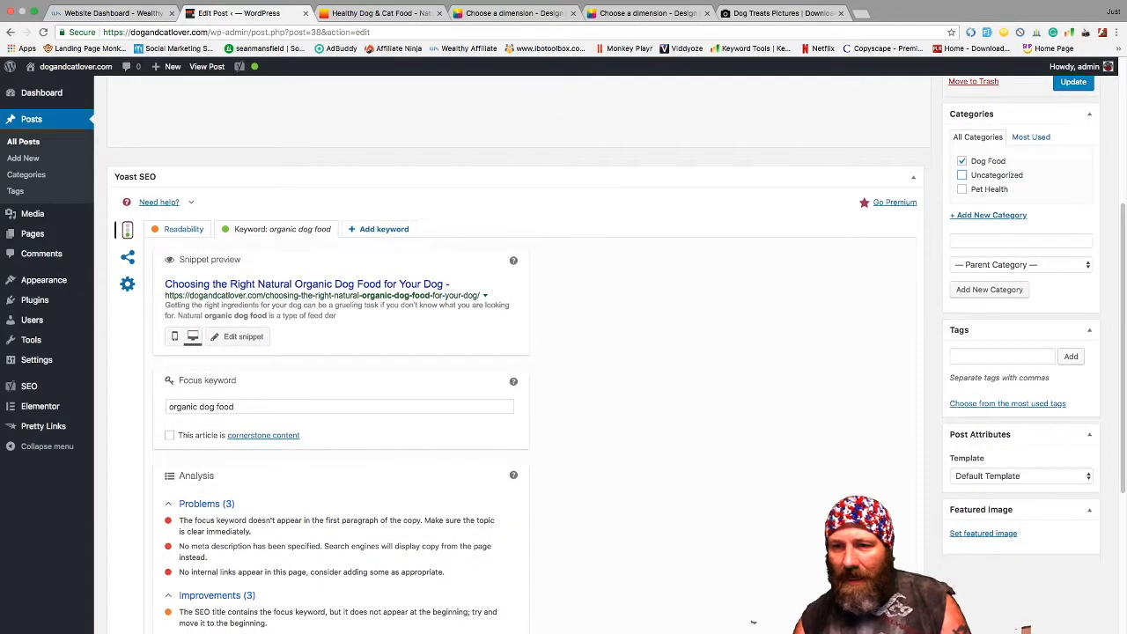
scroll(753, 622, down, 2)
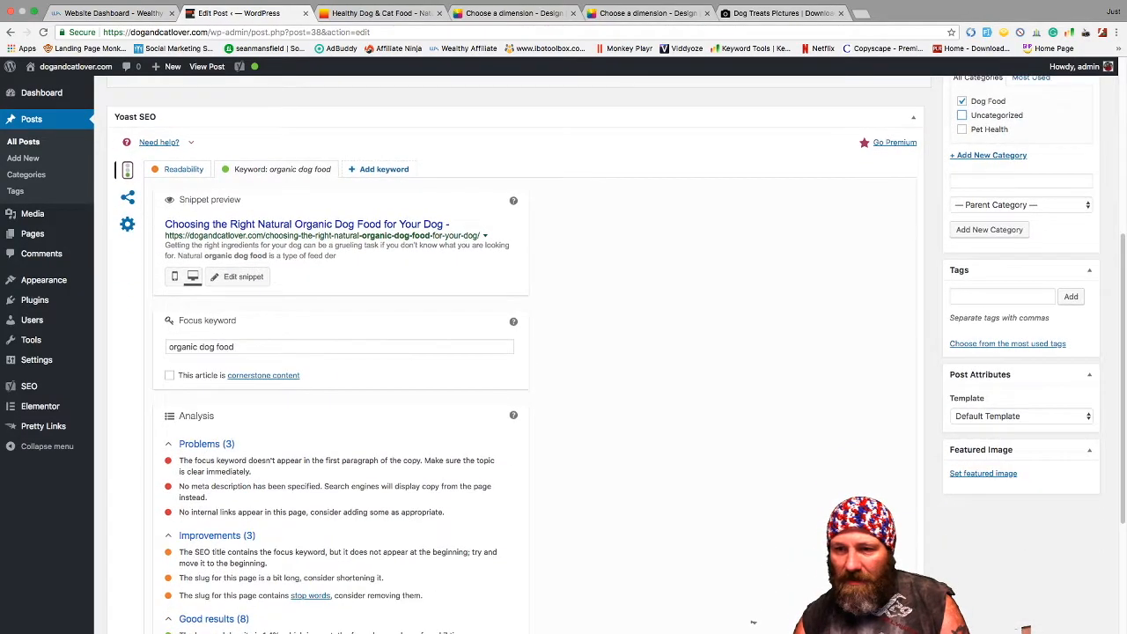
- Set the brown dog photo as the post's featured image and update the post
click(982, 473)
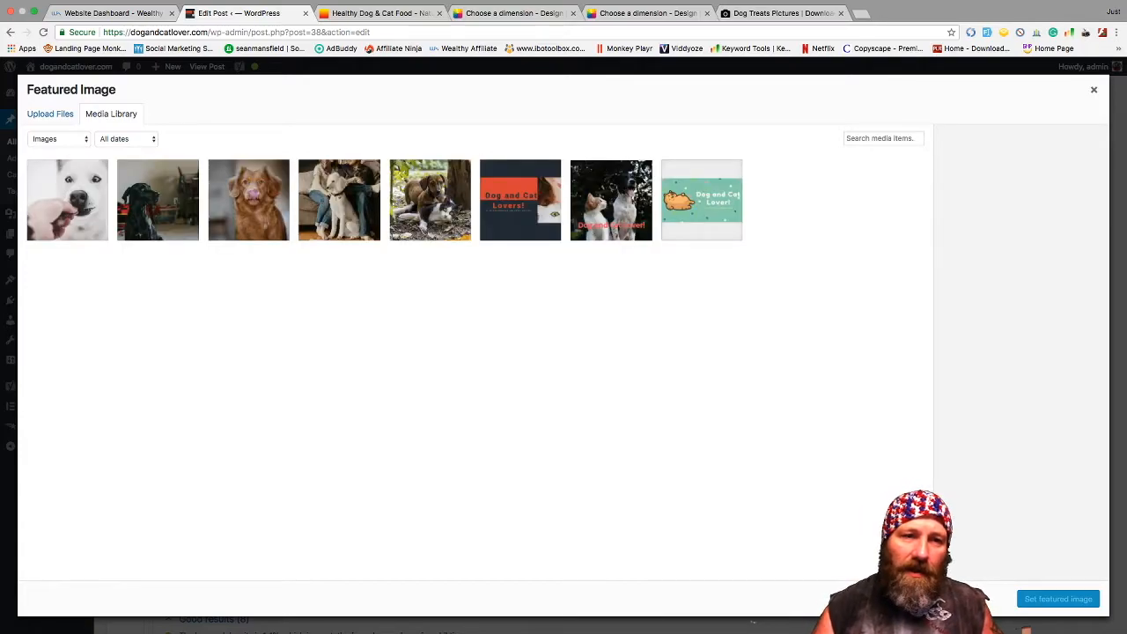
click(249, 200)
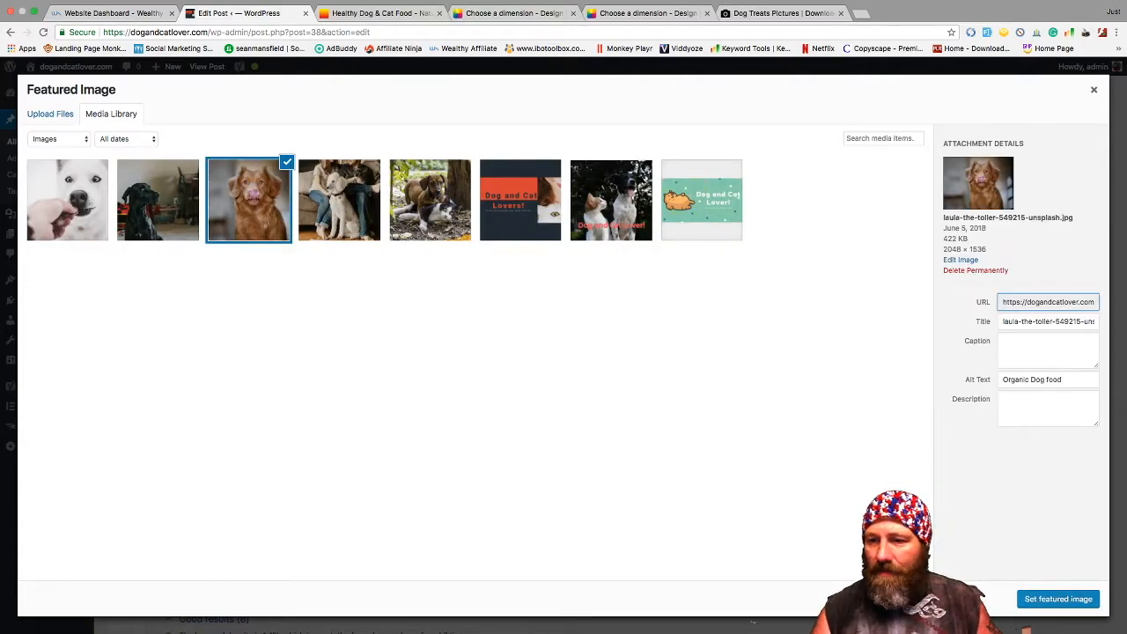
click(1059, 598)
click(1073, 365)
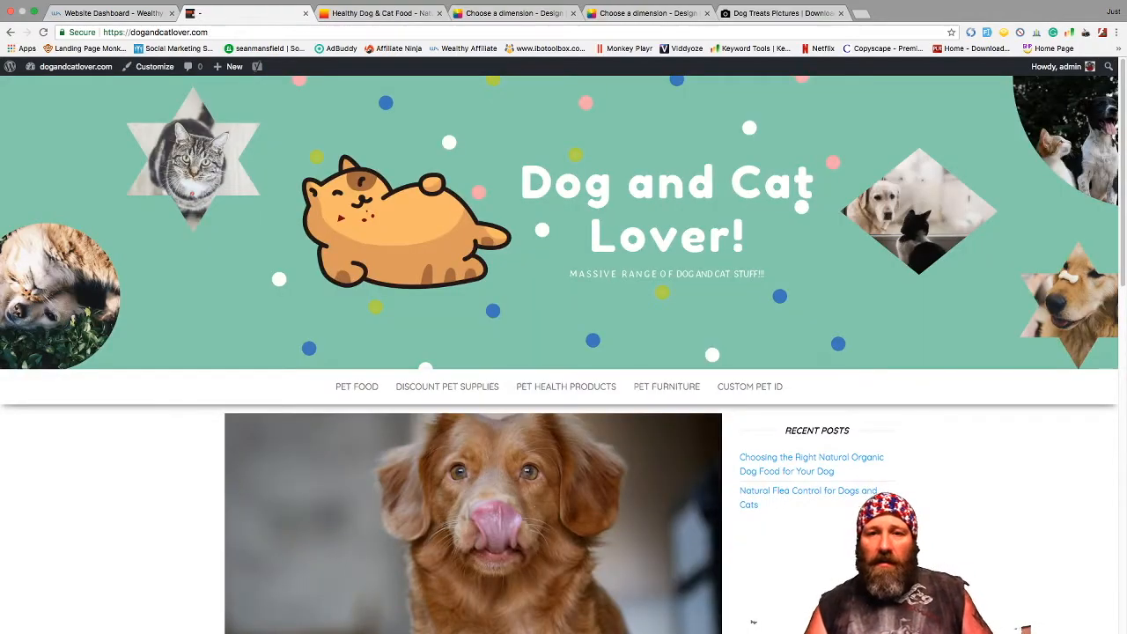
- Open the live 'Choosing the Right Natural Organic Dog Food' post and scroll through its sections and video
scroll(752, 621, down, 15)
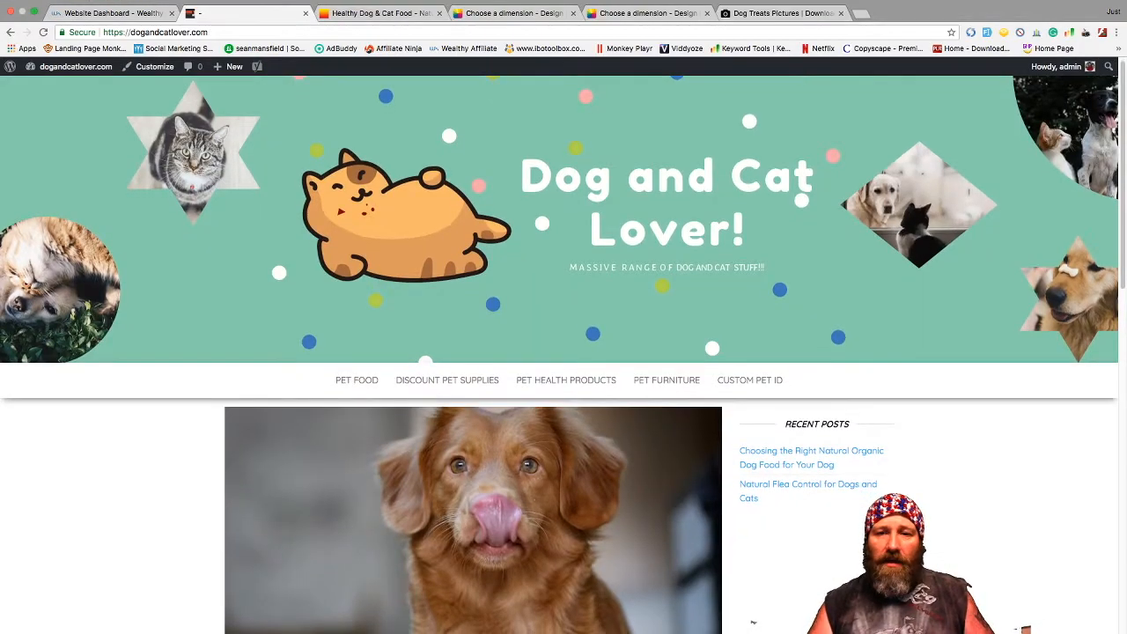
scroll(753, 622, up, 15)
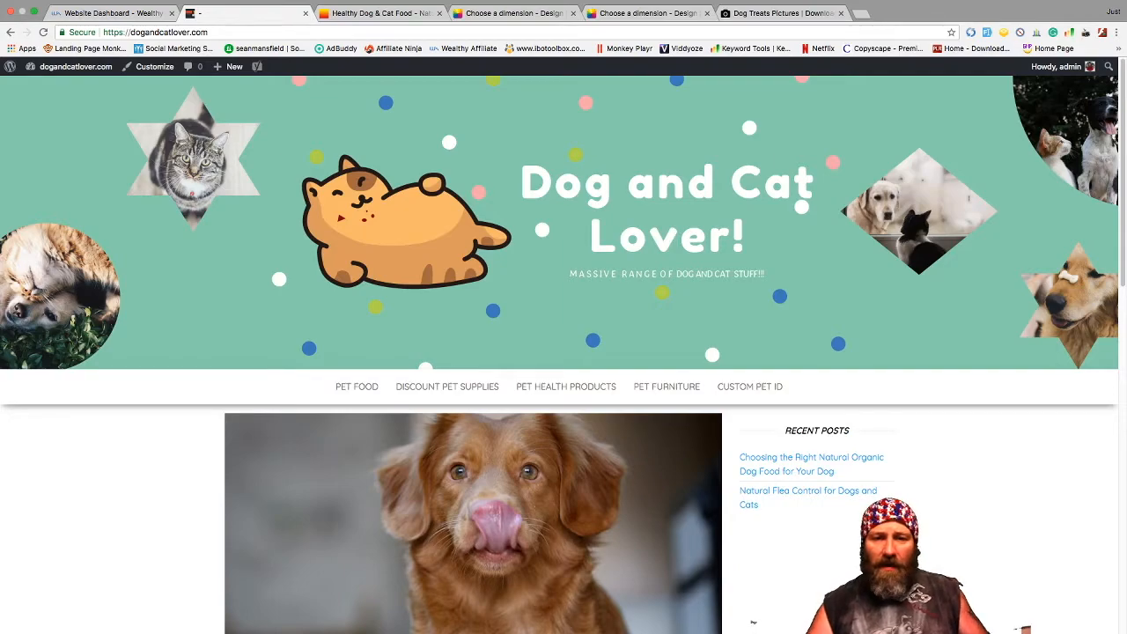
scroll(753, 621, down, 5)
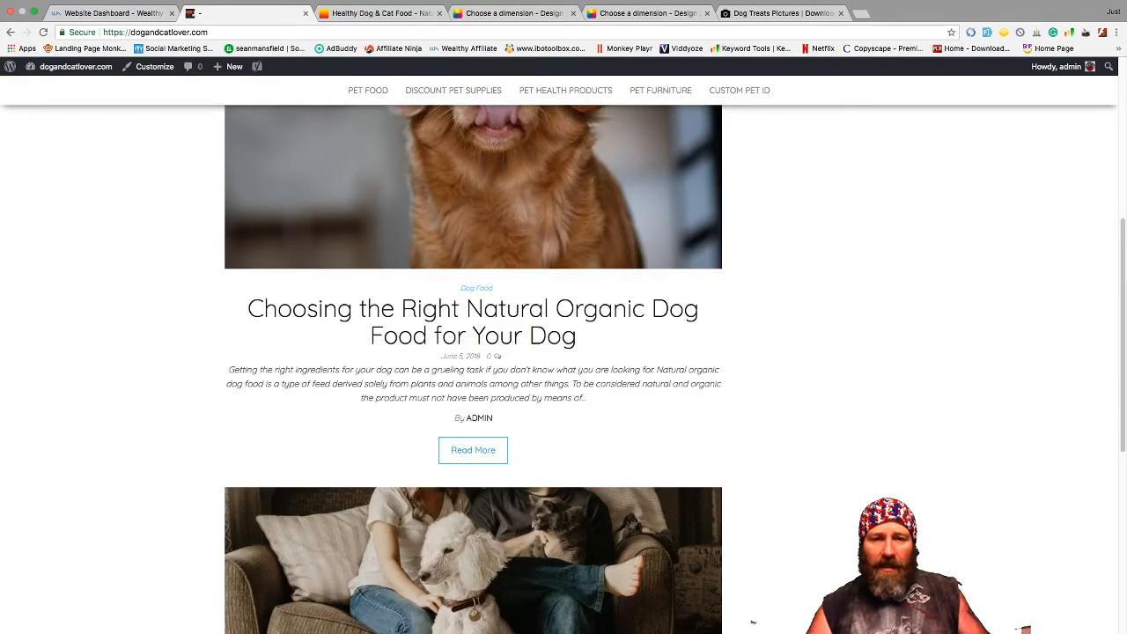
key(super+r)
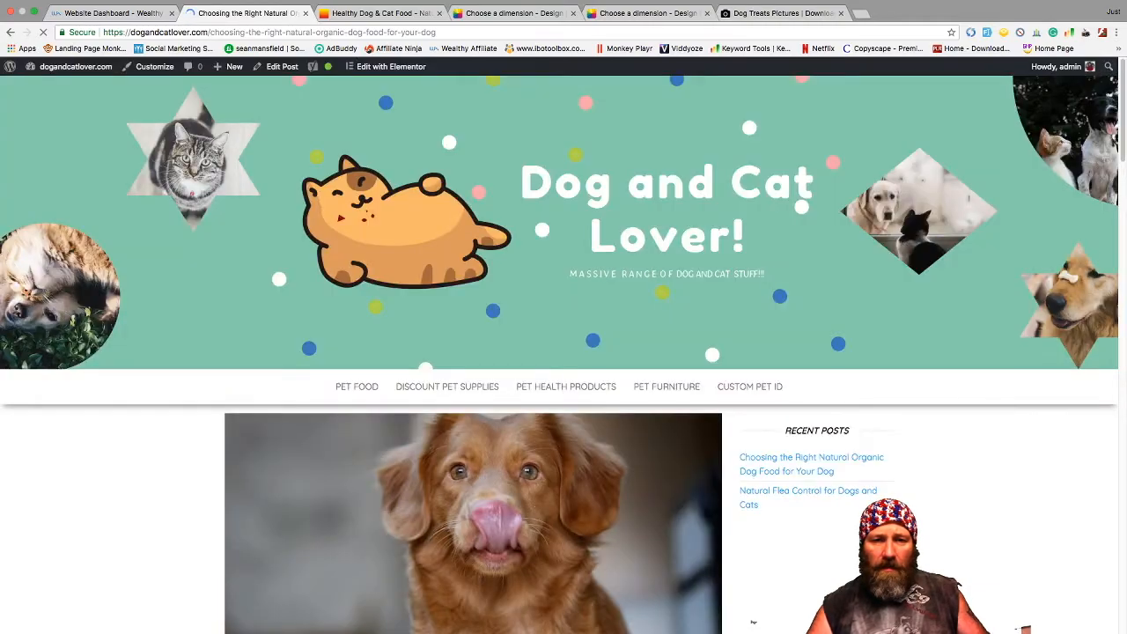
scroll(752, 622, down, 10)
scroll(752, 621, down, 8)
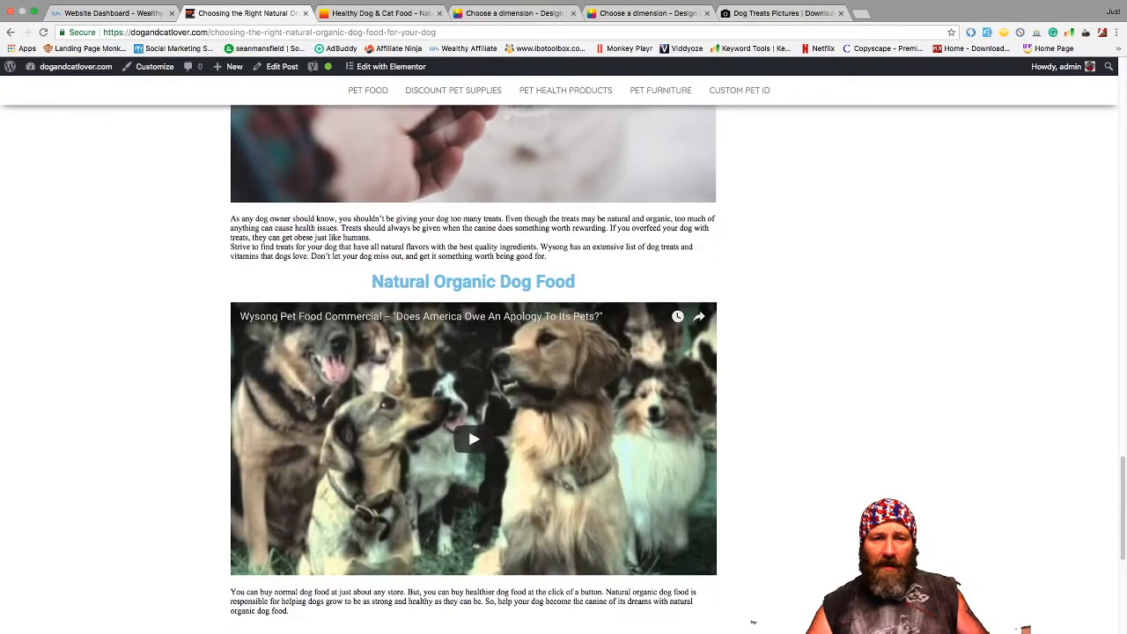
scroll(753, 621, up, 3)
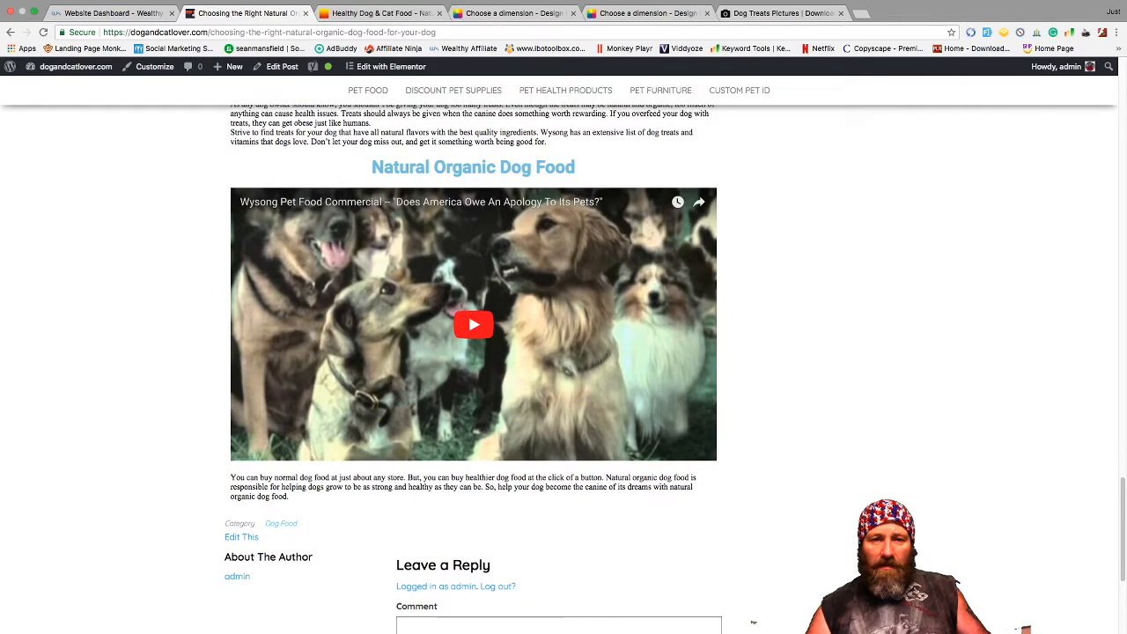
scroll(753, 622, up, 10)
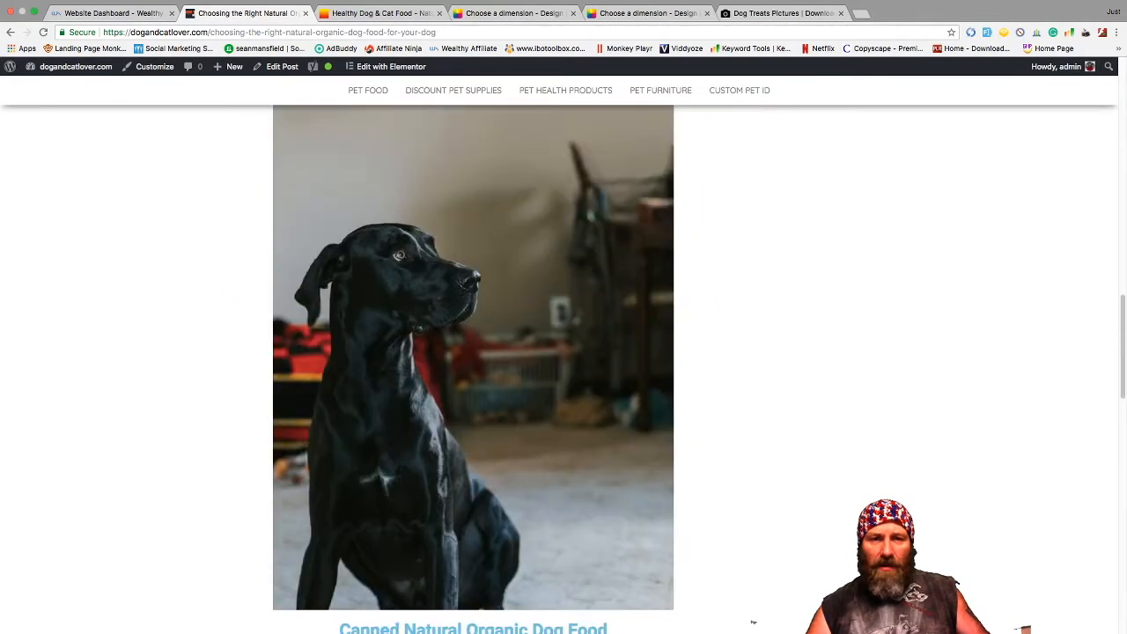
scroll(753, 622, up, 10)
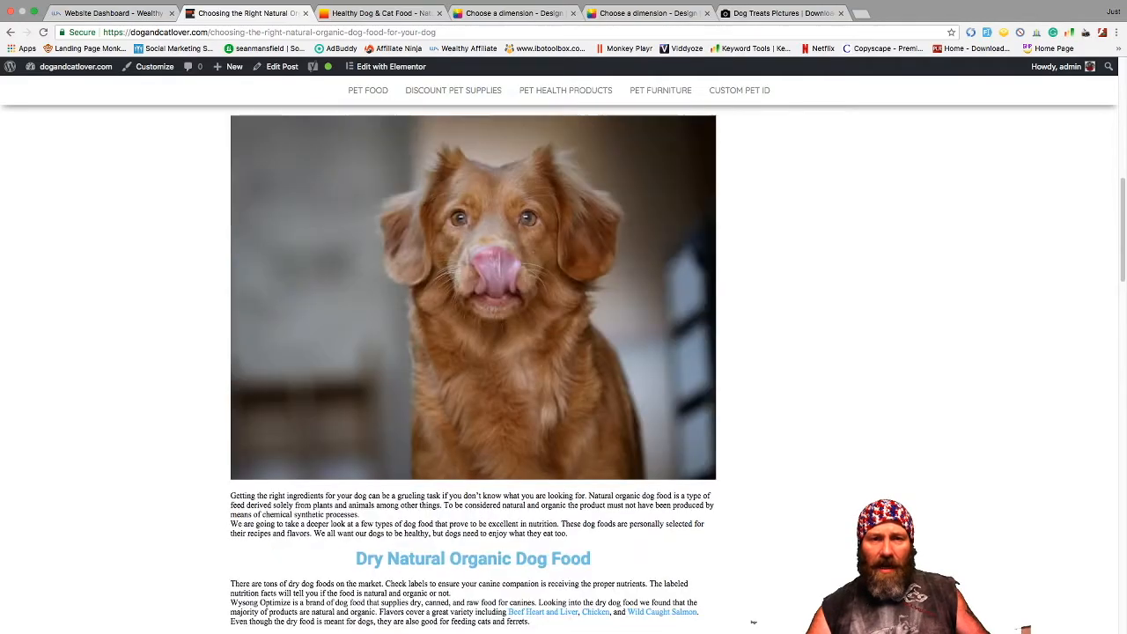
scroll(752, 621, down, 15)
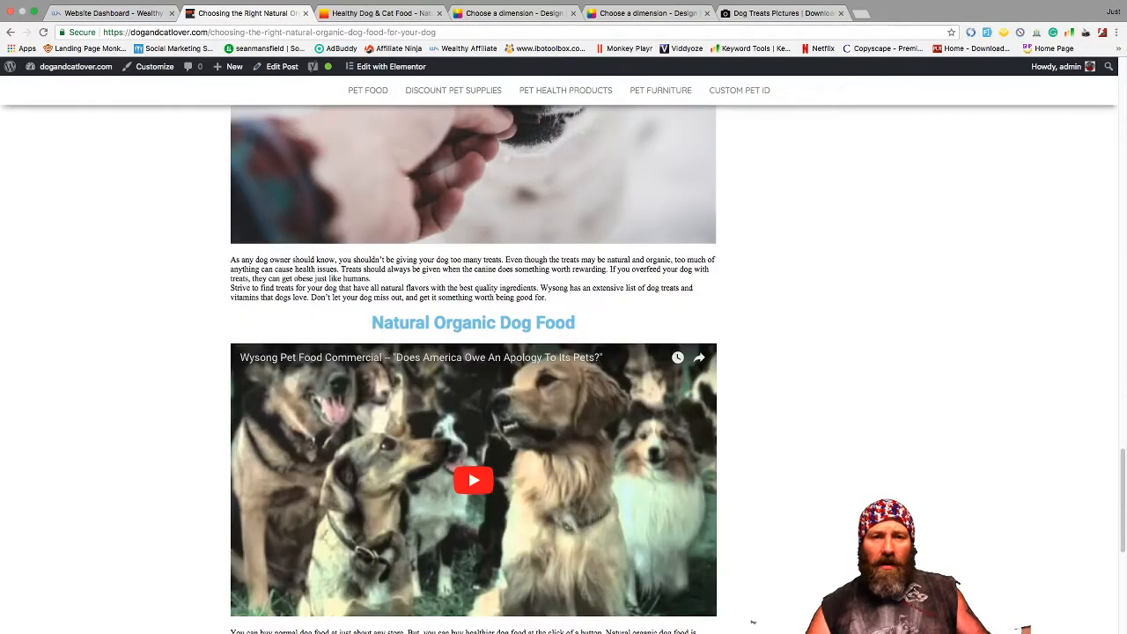
scroll(752, 621, down, 5)
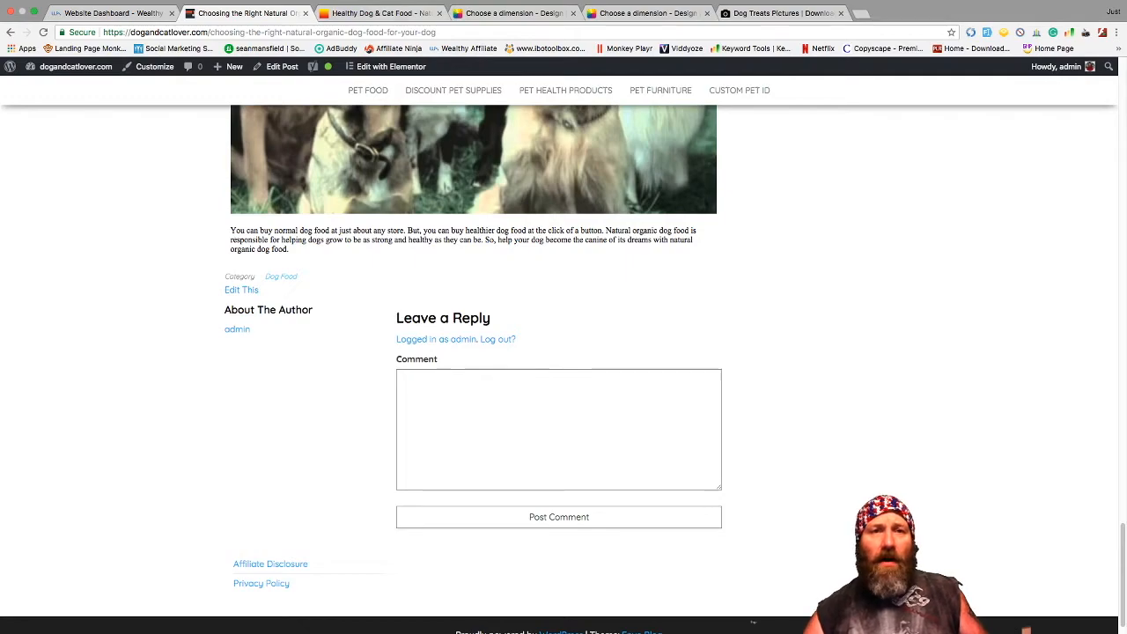
- Switch to the Healthy Dog & Cat Food tab and load canimakemoneyonline.net
key(ctrl+Tab)
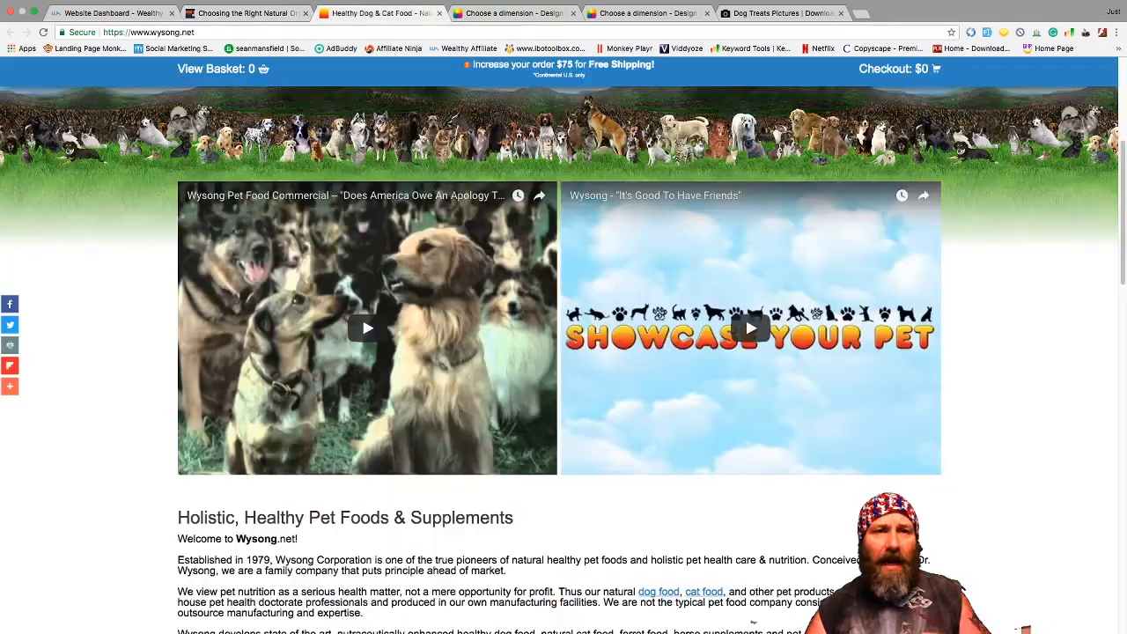
text(canimake)
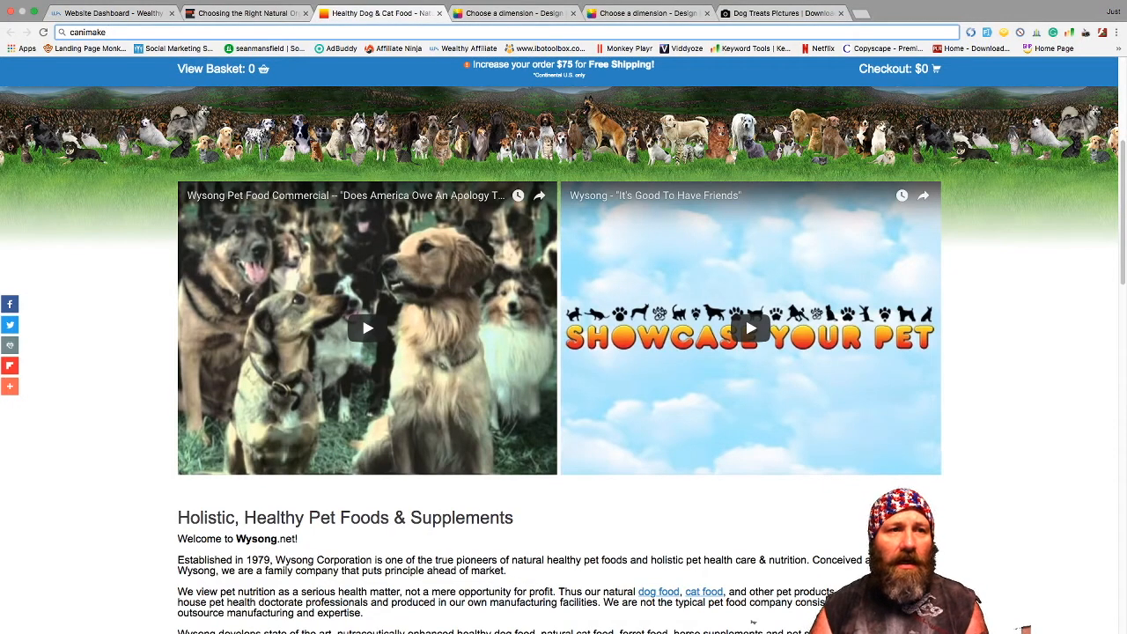
text(money)
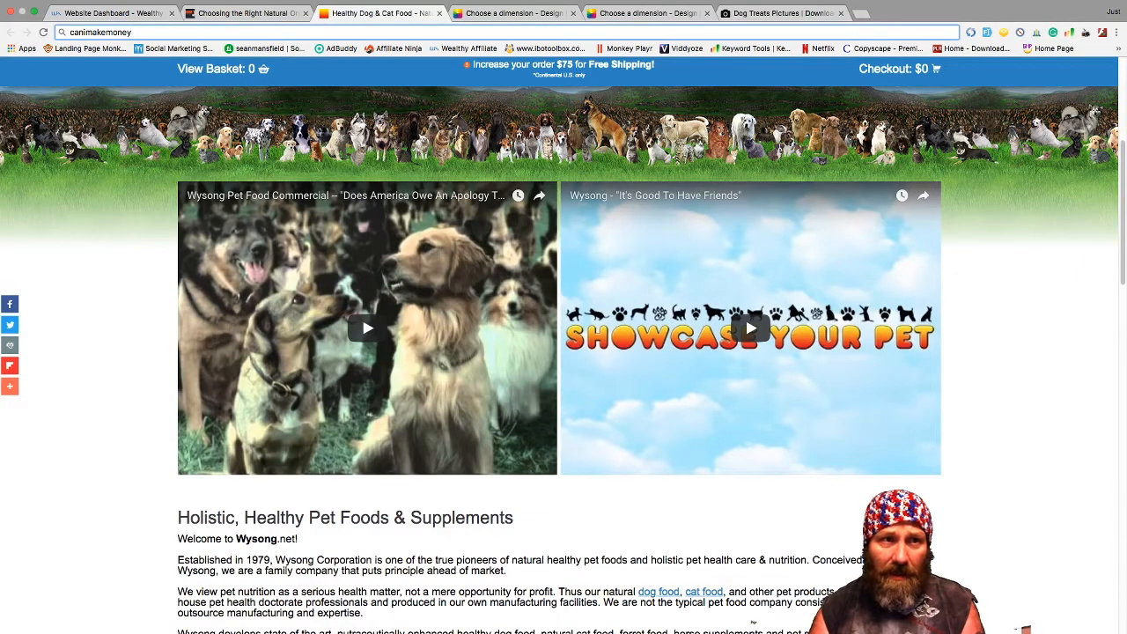
text(online.n)
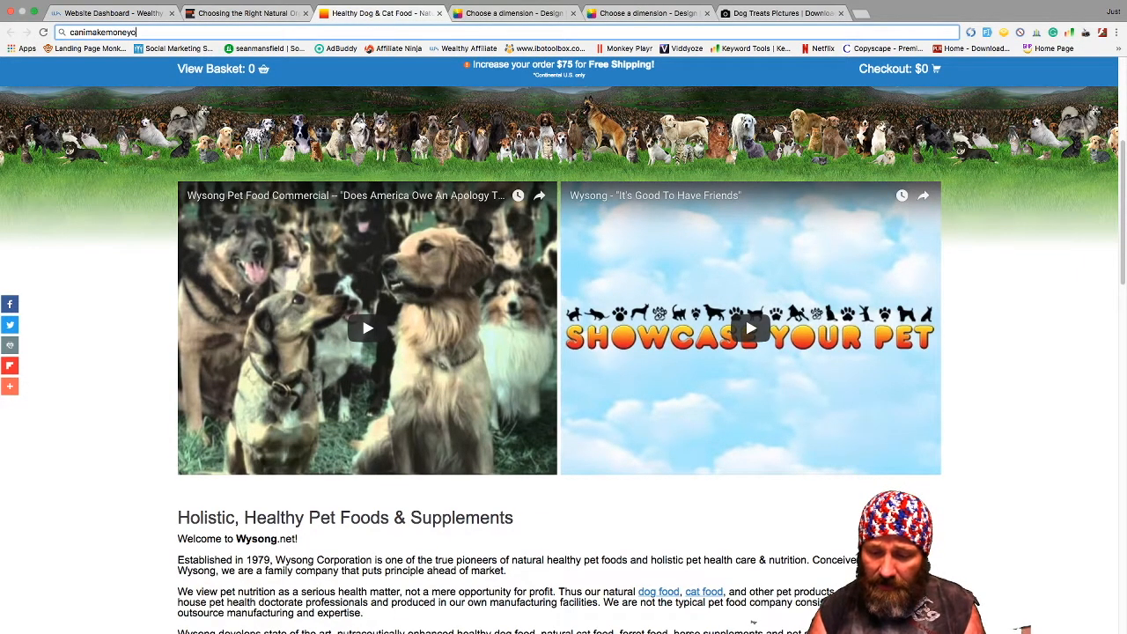
text(e)
key(Return)
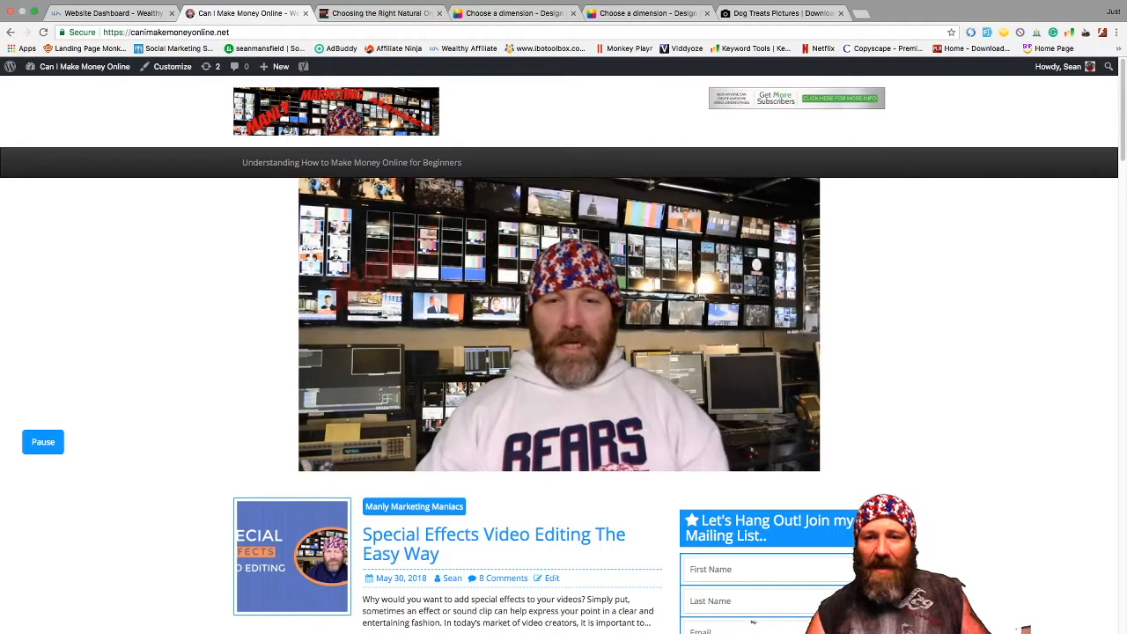
- Scroll the front page's posts, from Special Effects Video Editing down to Lead Generation Secrets
scroll(753, 622, down, 5)
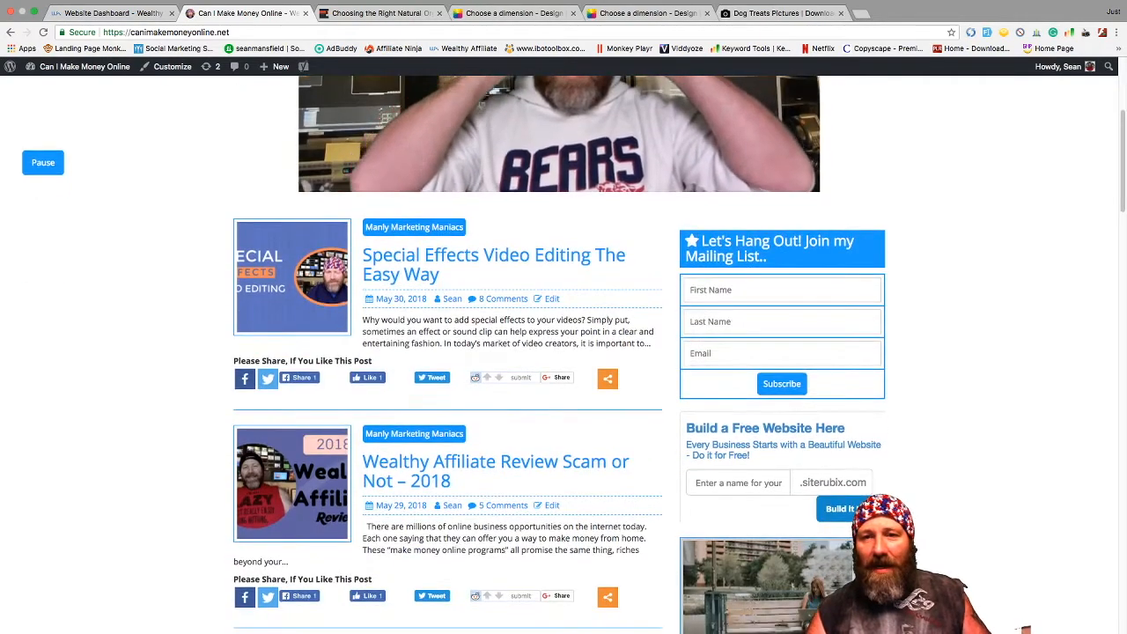
scroll(560, 352, down, 3)
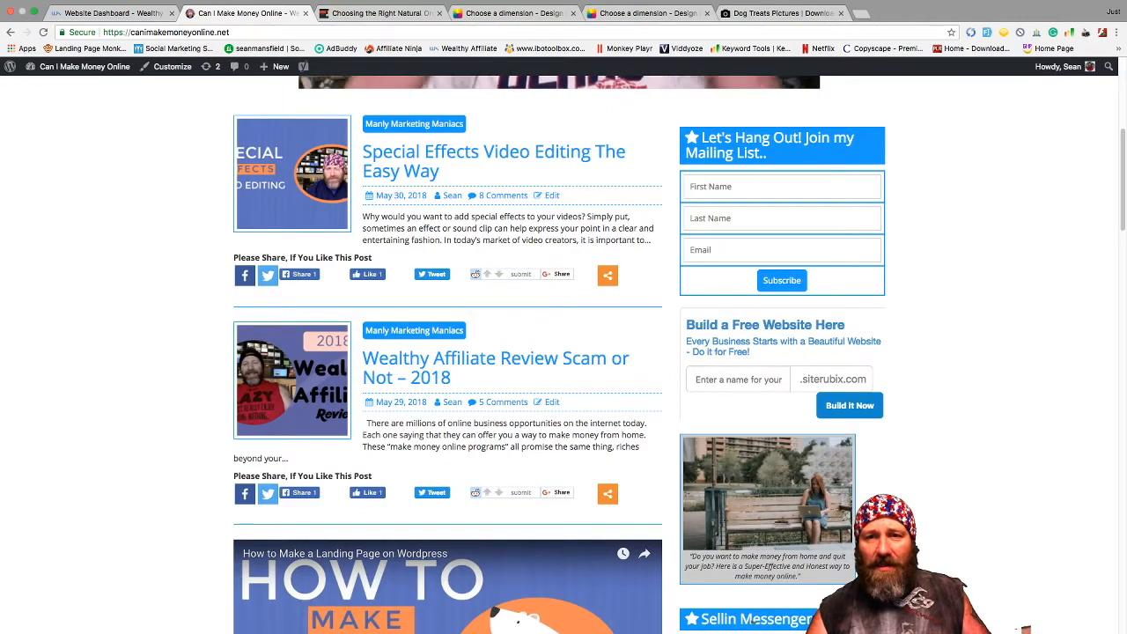
scroll(560, 352, down, 2)
scroll(442, 362, down, 5)
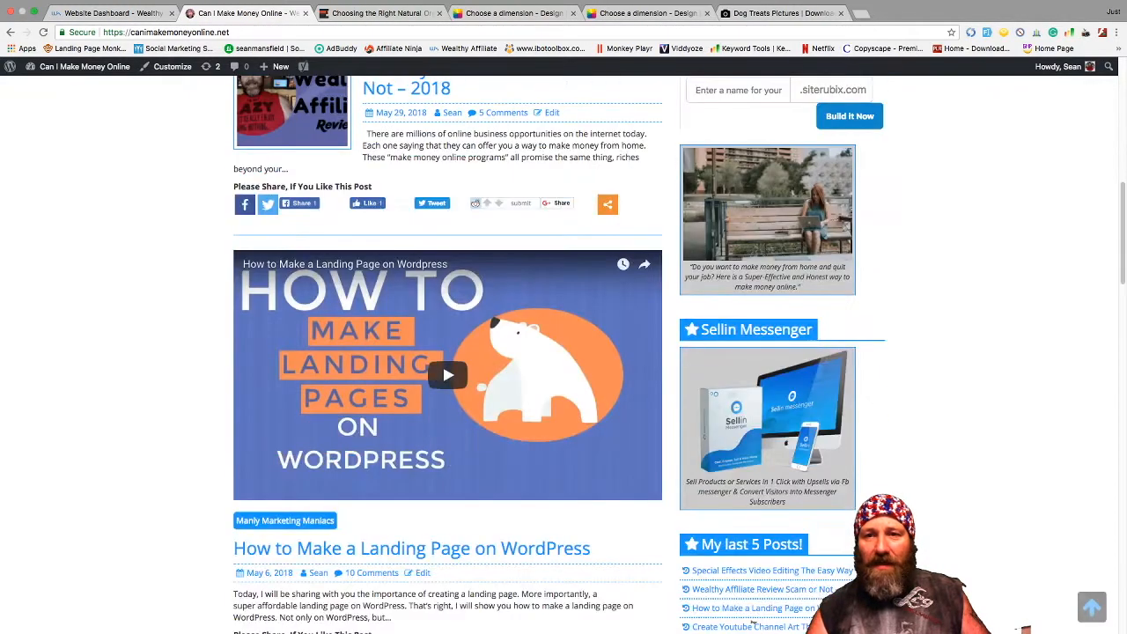
scroll(442, 362, up, 3)
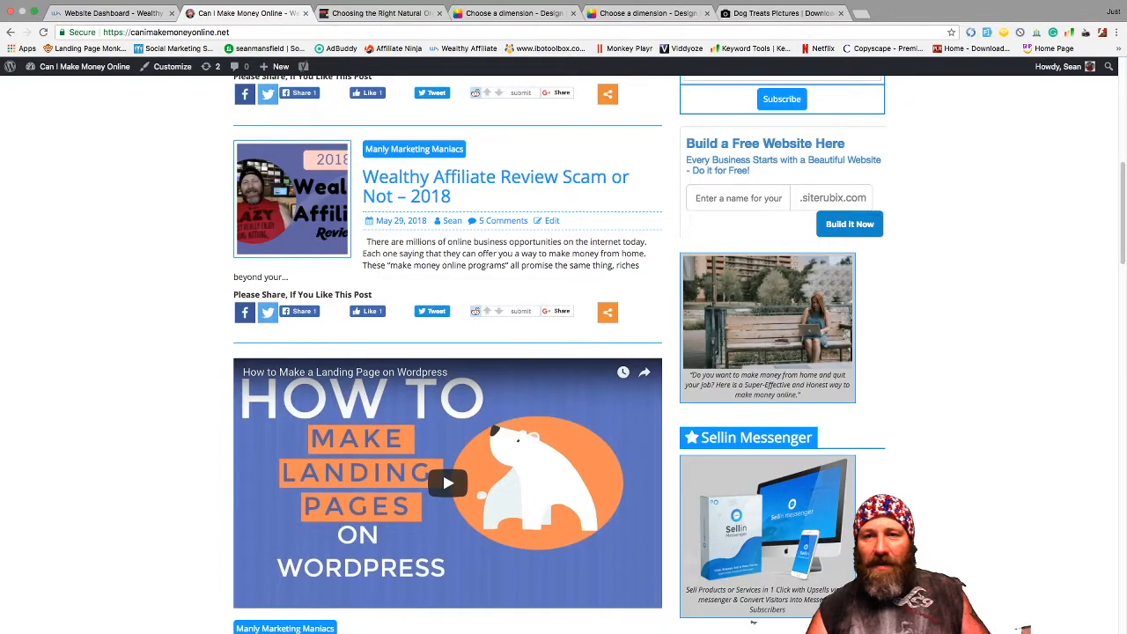
scroll(442, 467, down, 3)
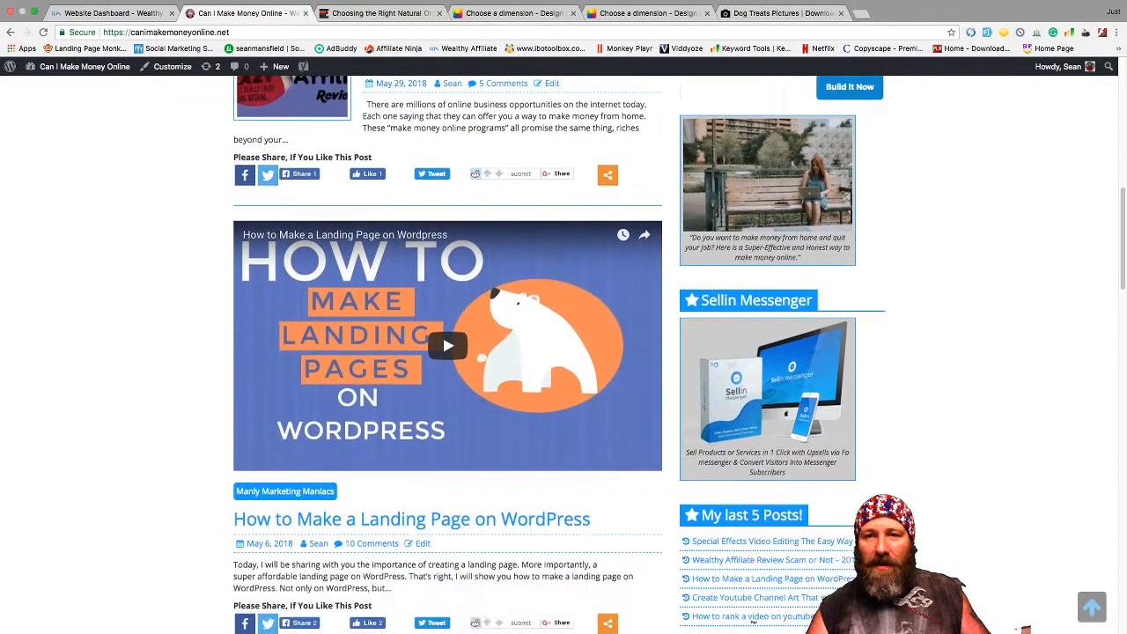
scroll(753, 621, down, 5)
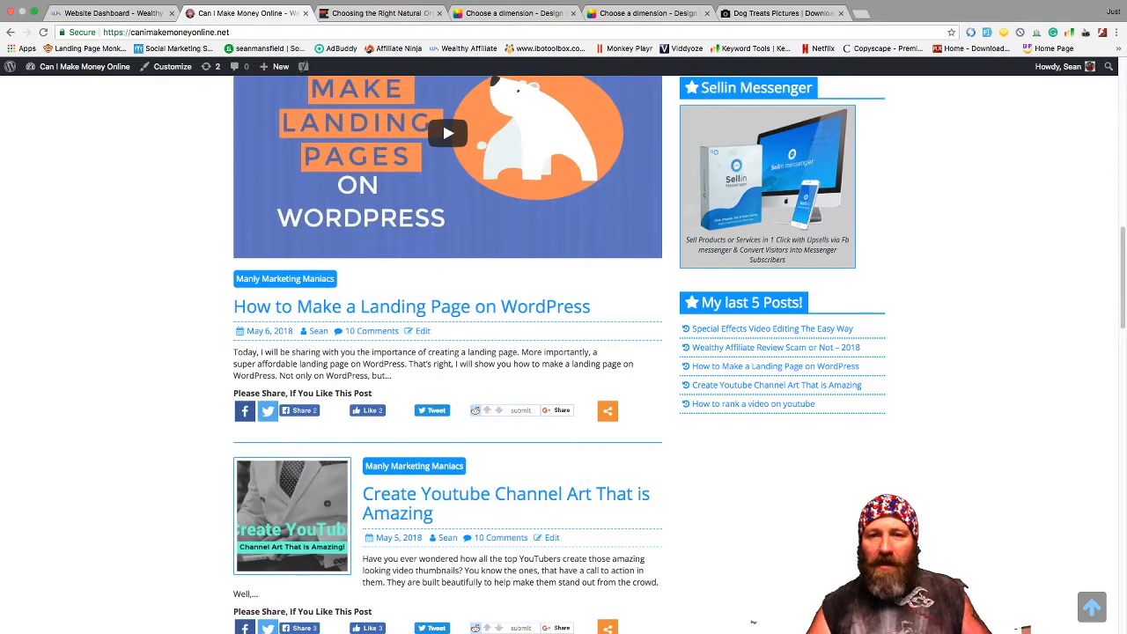
scroll(753, 622, down, 2)
scroll(752, 621, down, 2)
scroll(753, 621, down, 15)
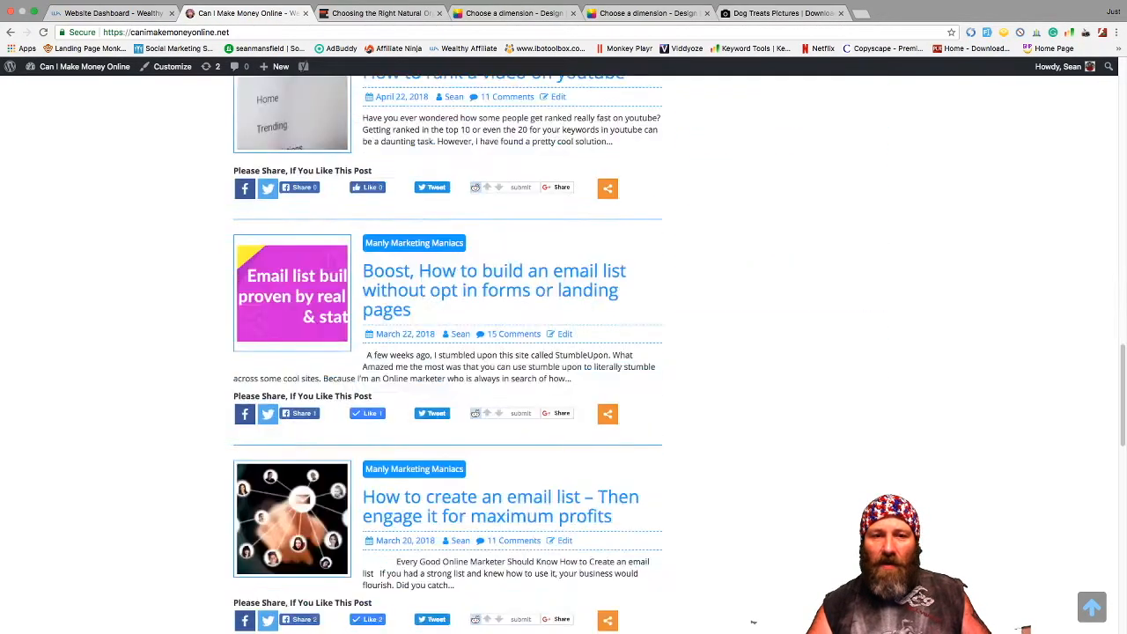
scroll(753, 622, up, 10)
scroll(753, 622, down, 10)
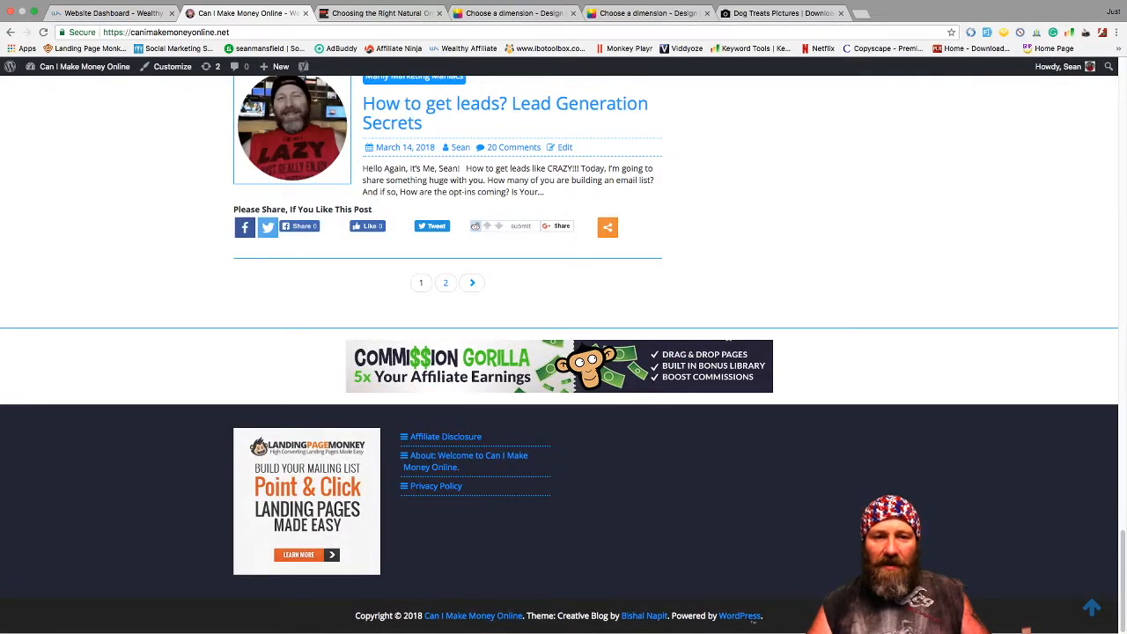
scroll(753, 621, up, 20)
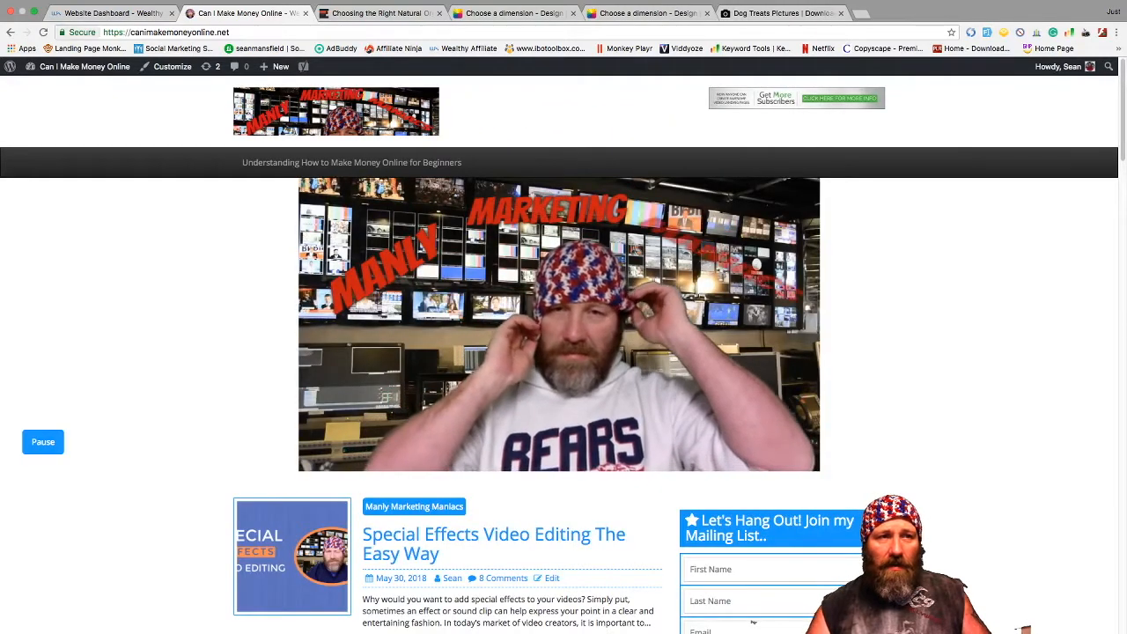
mouse_move(83, 66)
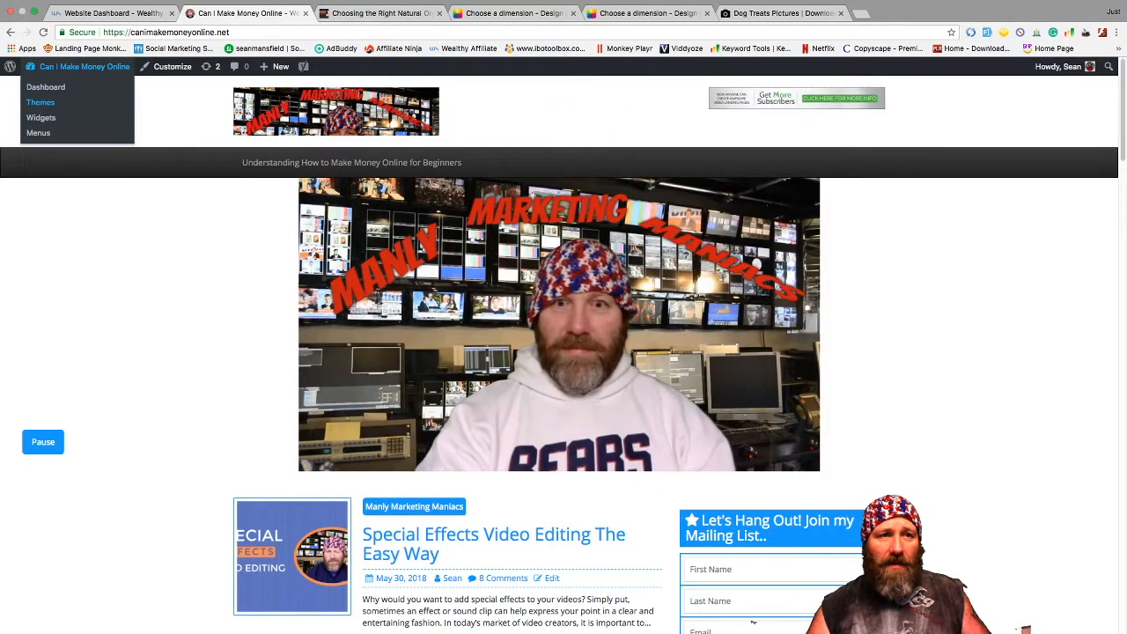
click(172, 66)
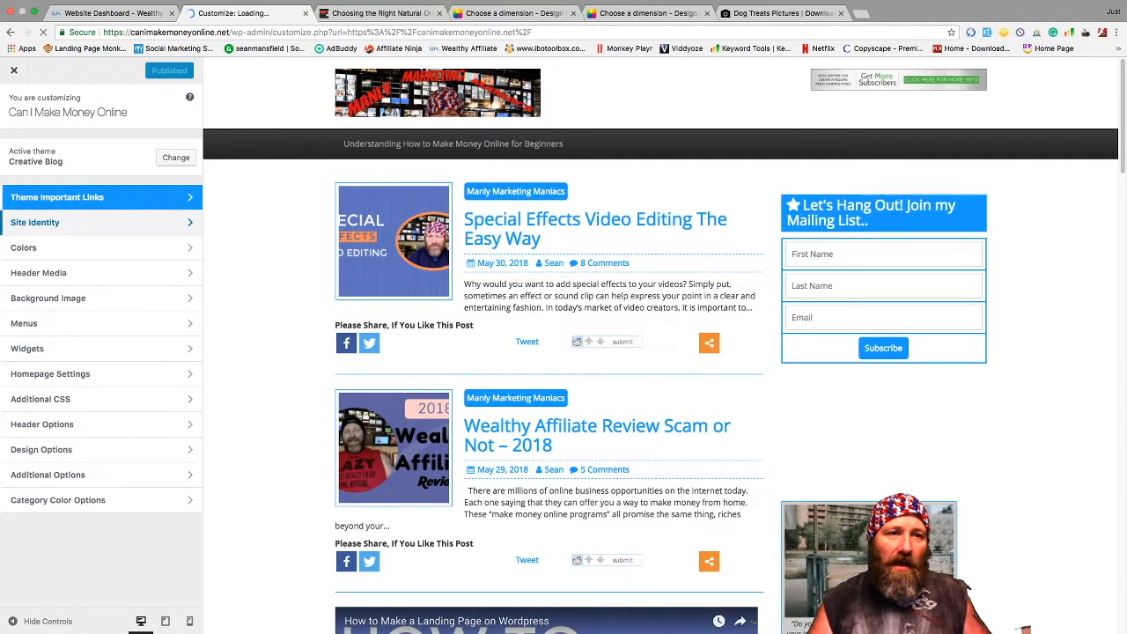
click(53, 222)
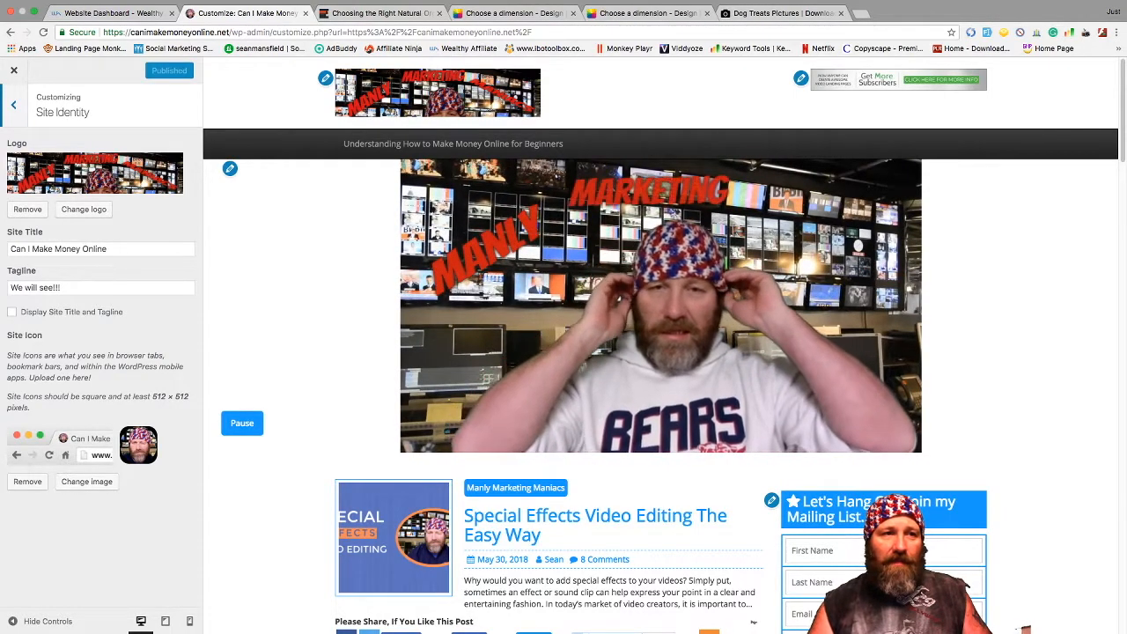
click(14, 105)
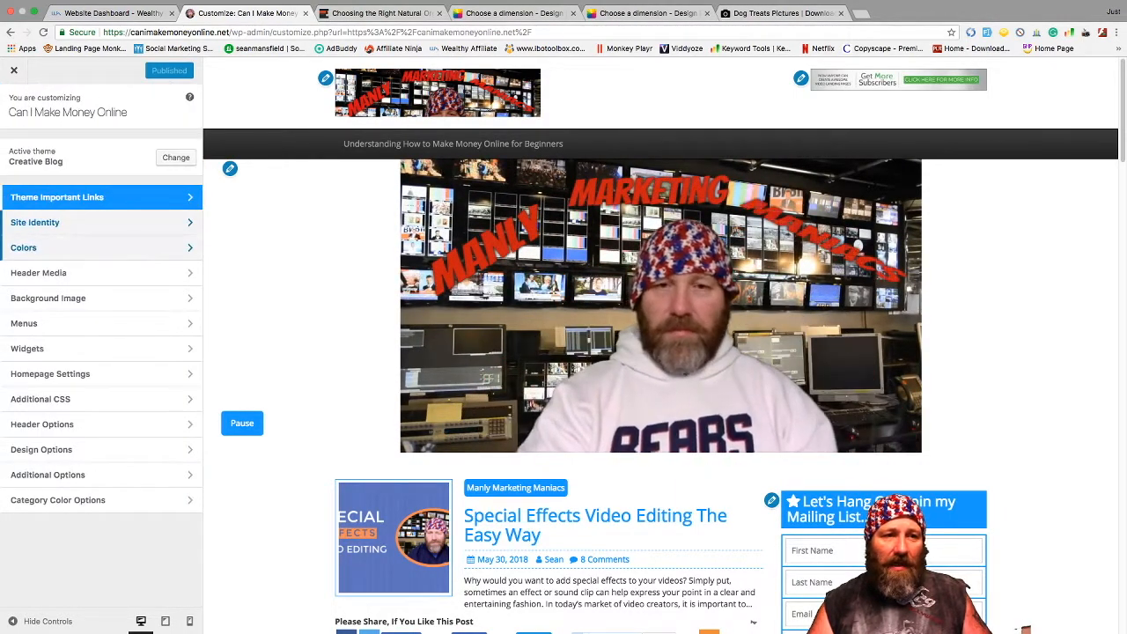
click(53, 272)
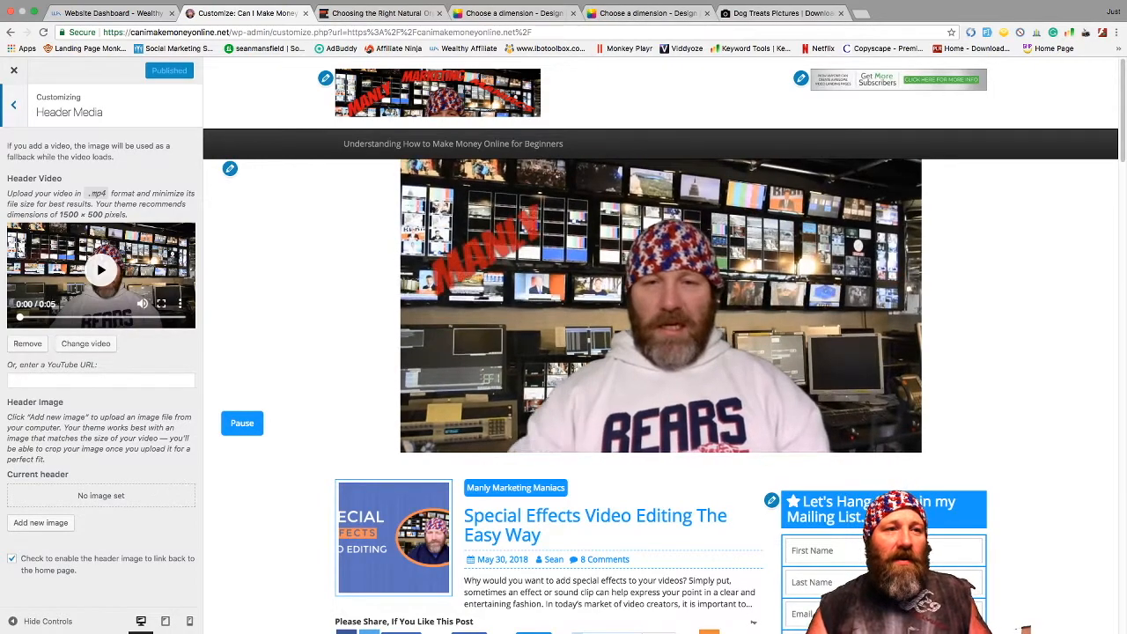
click(13, 105)
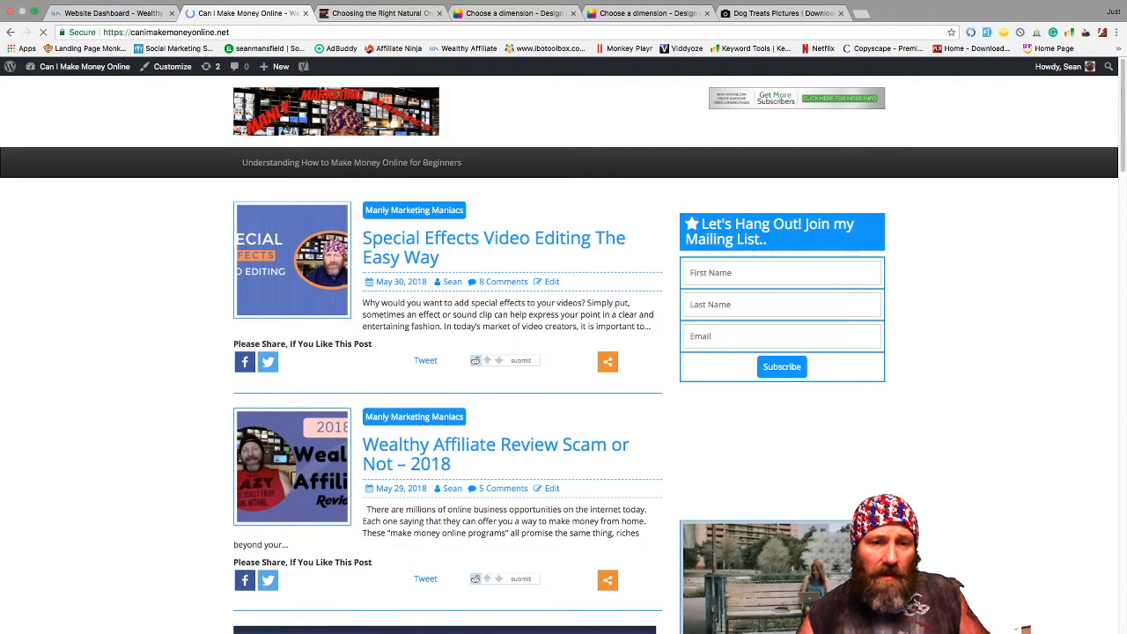
- Read through the Wealthy Affiliate Review Scam or Not – 2018 post
scroll(563, 352, down, 3)
scroll(563, 352, down, 2)
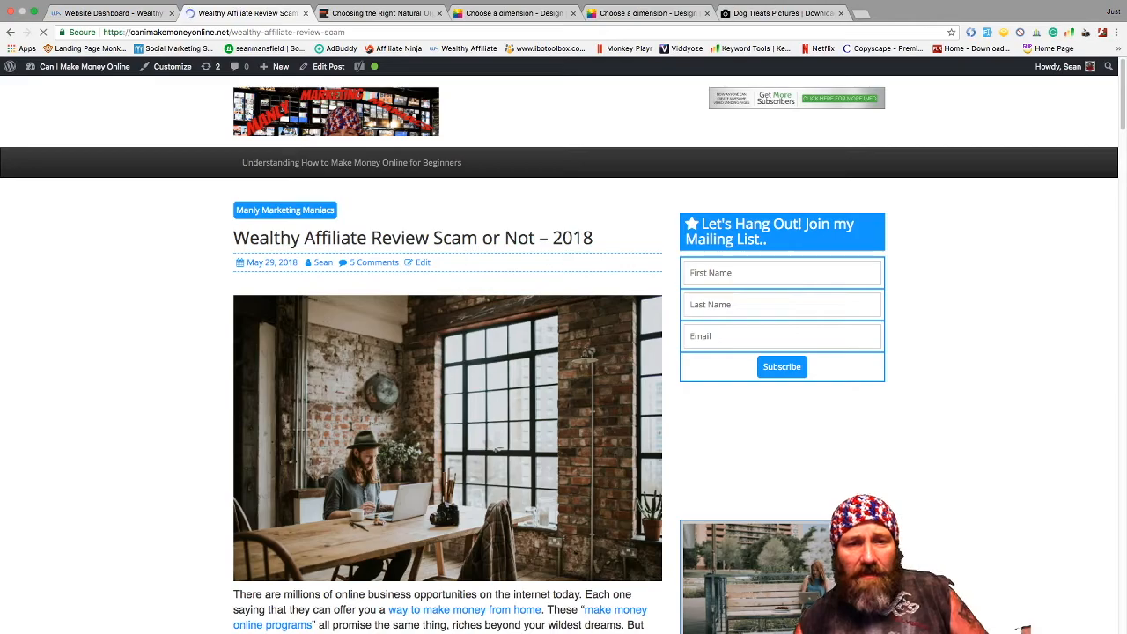
scroll(564, 352, down, 2)
scroll(563, 352, down, 3)
scroll(563, 352, up, 3)
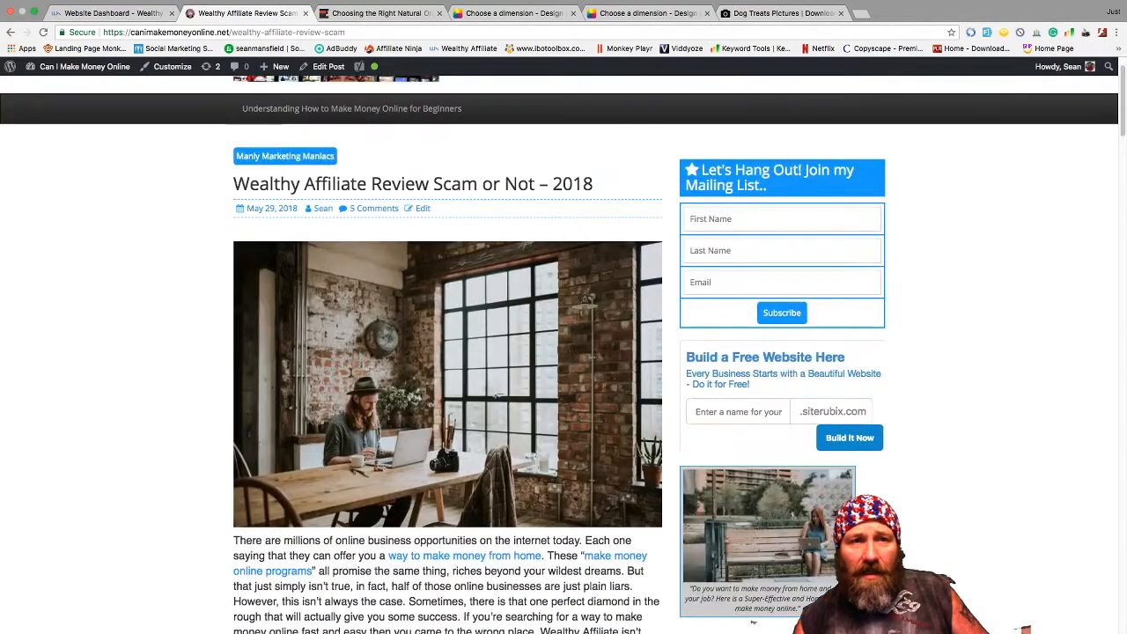
scroll(752, 621, down, 1)
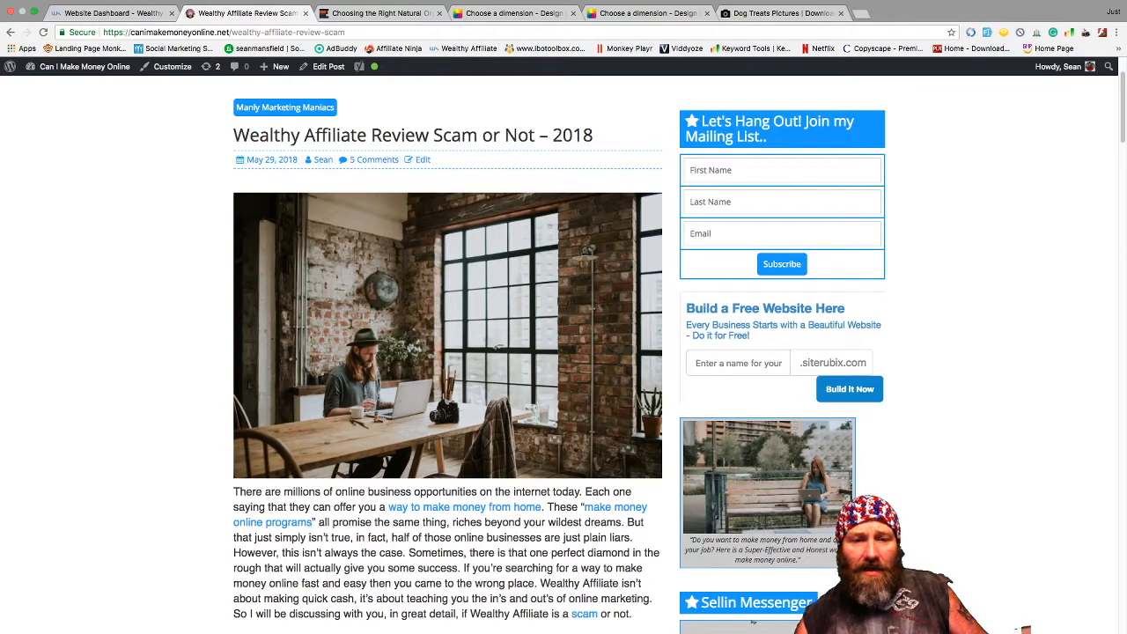
scroll(752, 621, down, 4)
scroll(560, 354, up, 6)
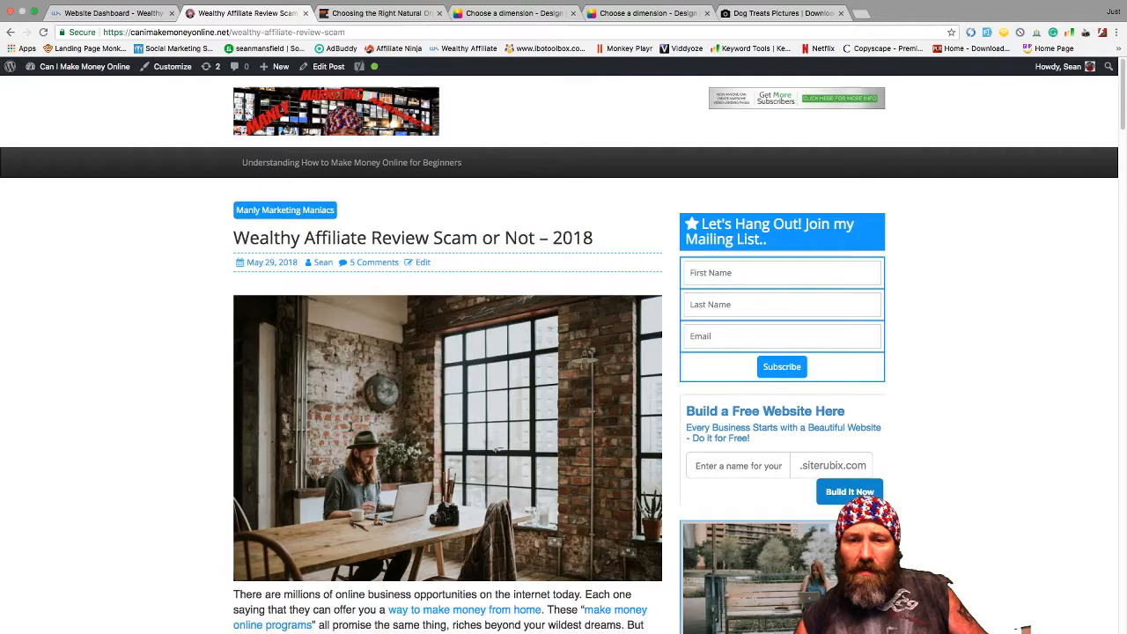
scroll(753, 622, down, 15)
scroll(753, 622, up, 15)
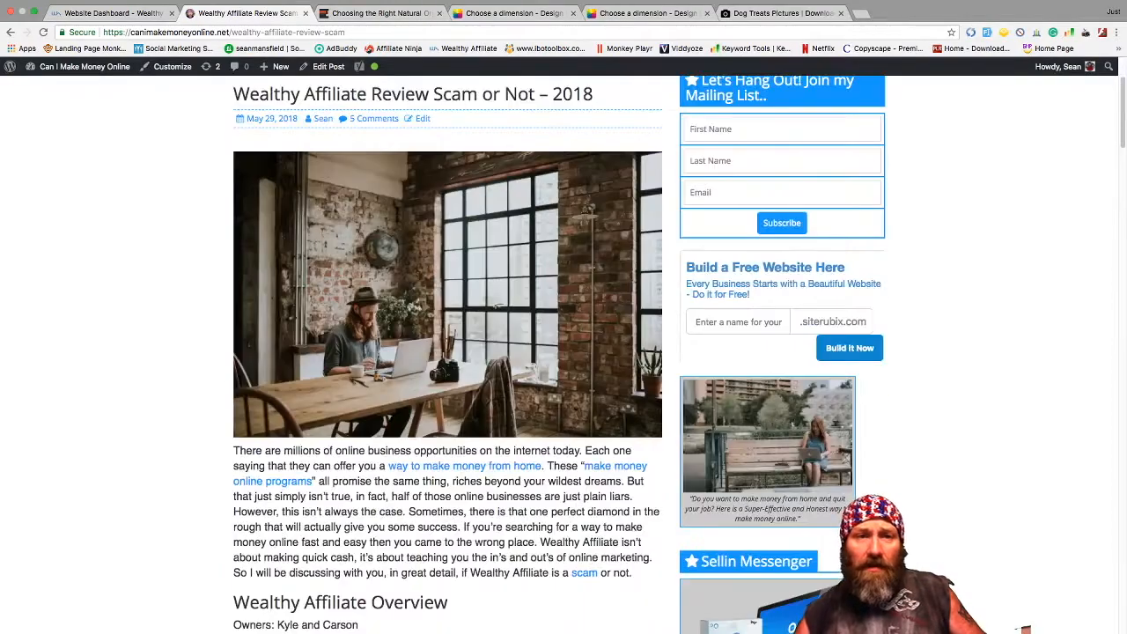
scroll(753, 622, down, 10)
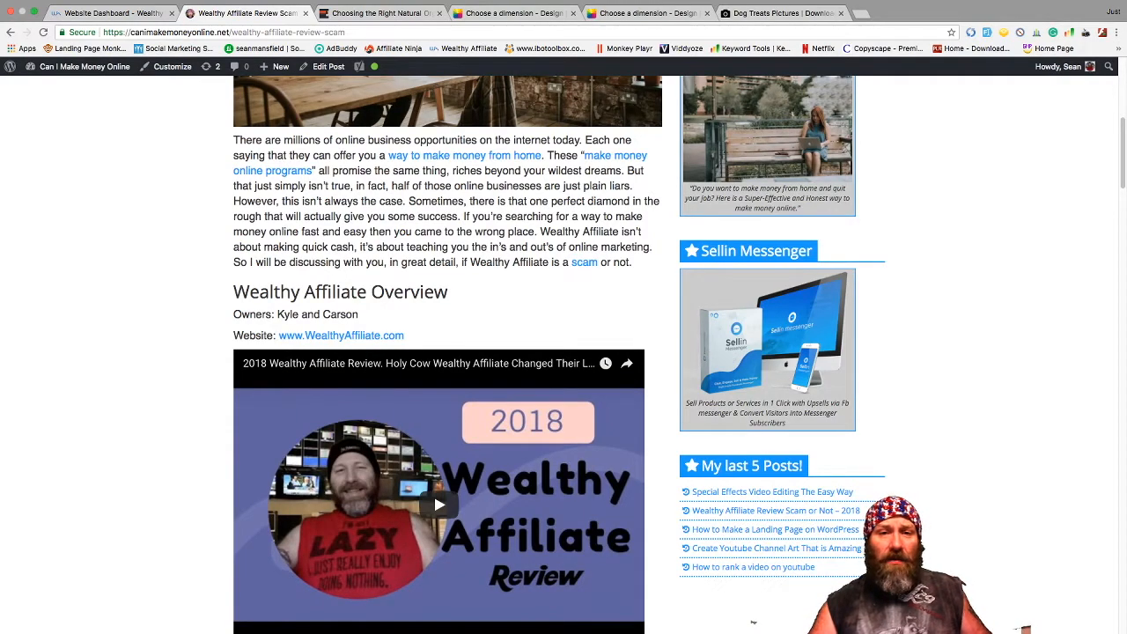
scroll(752, 621, down, 2)
scroll(753, 621, down, 5)
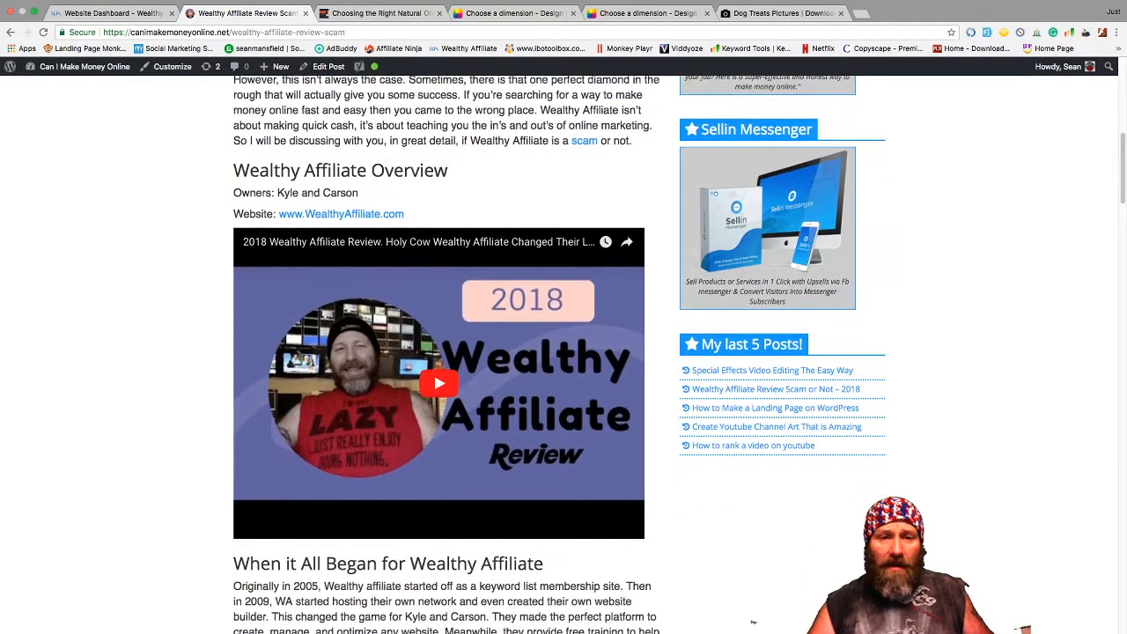
scroll(753, 621, down, 15)
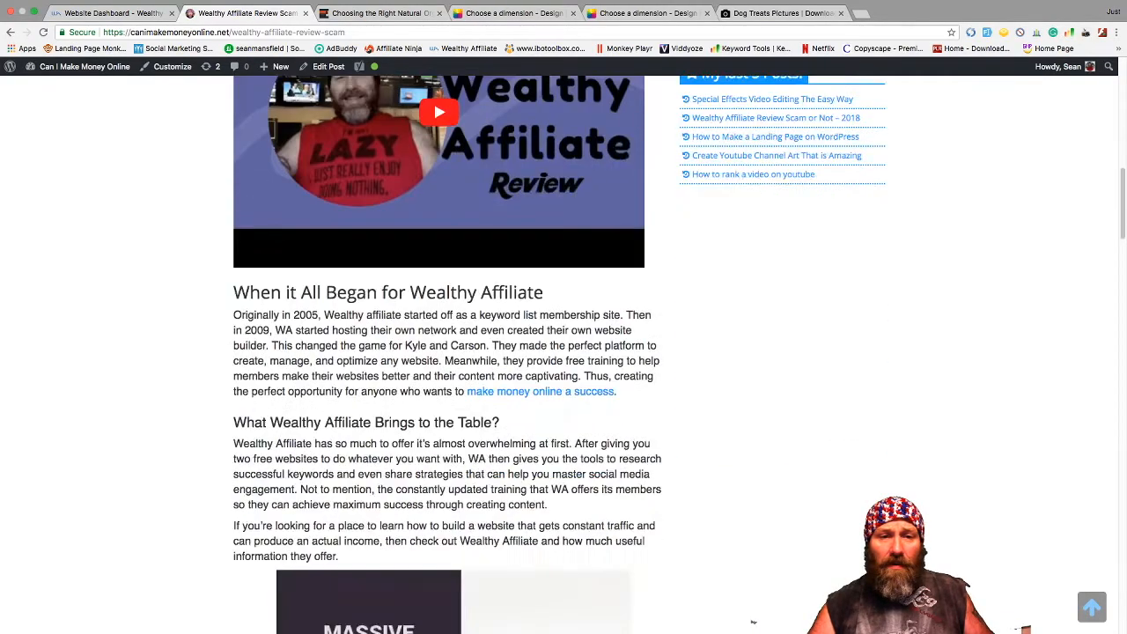
scroll(753, 621, up, 13)
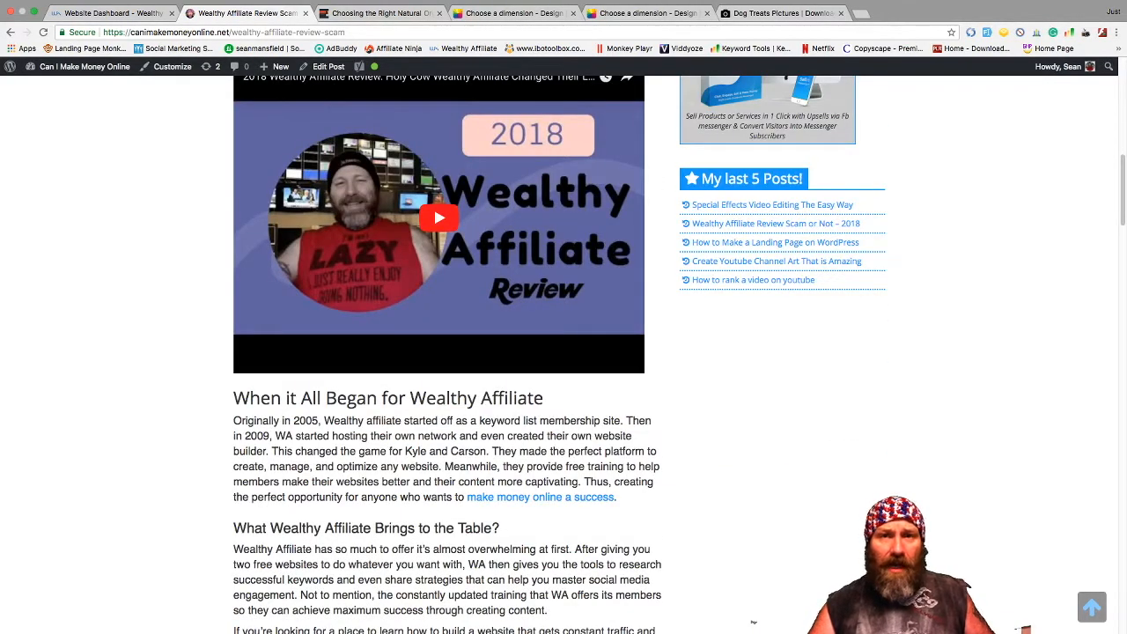
scroll(753, 622, down, 20)
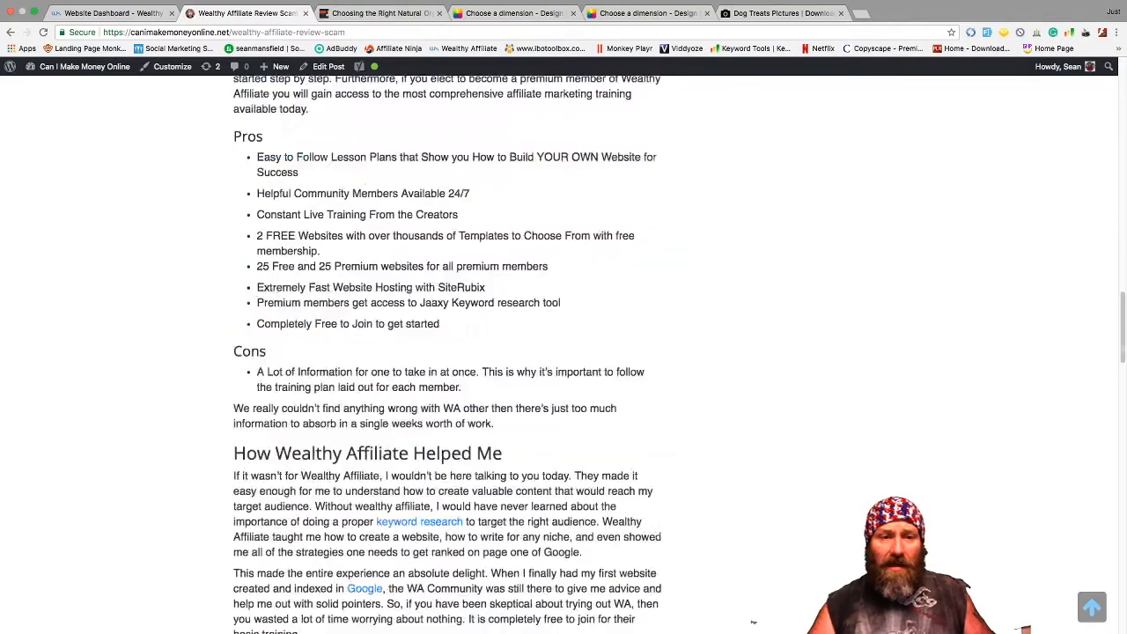
scroll(752, 621, up, 14)
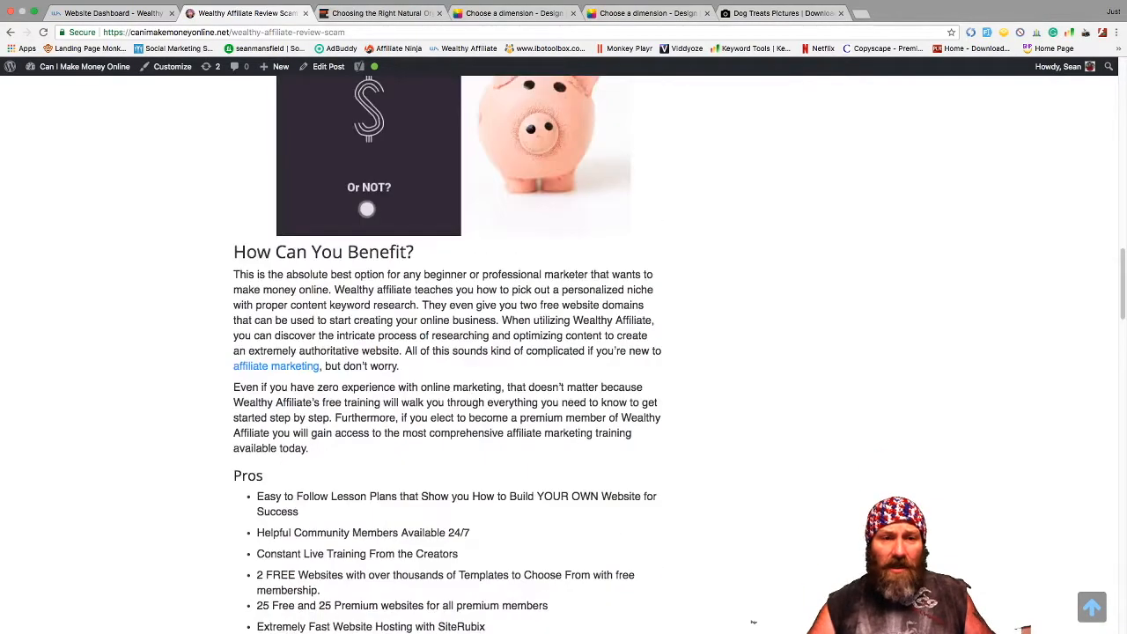
scroll(753, 621, up, 13)
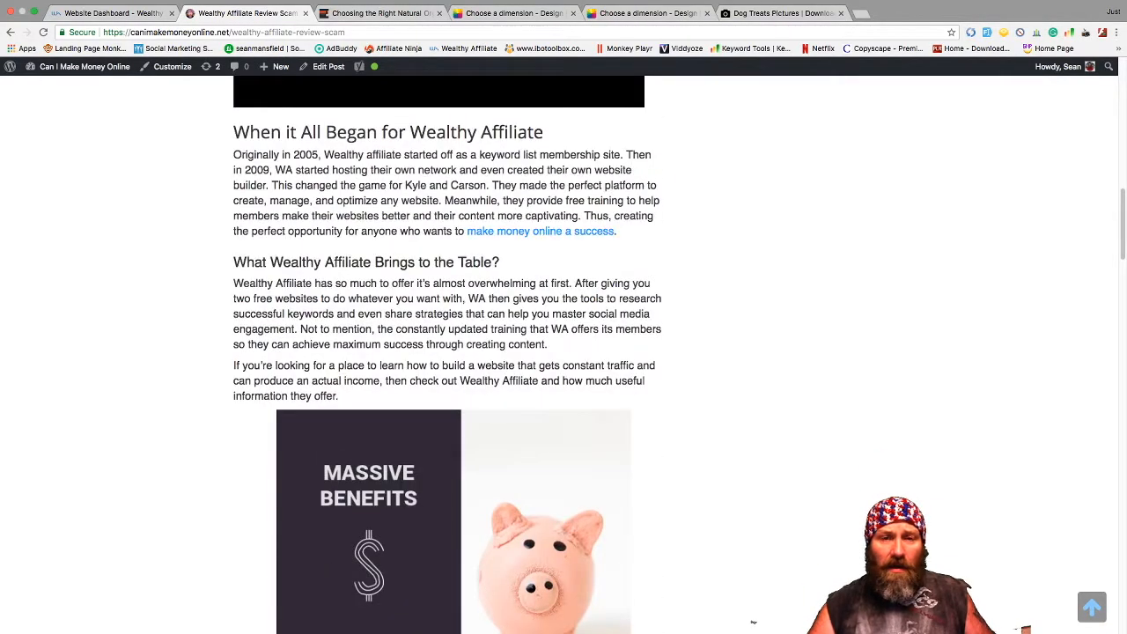
scroll(753, 621, up, 17)
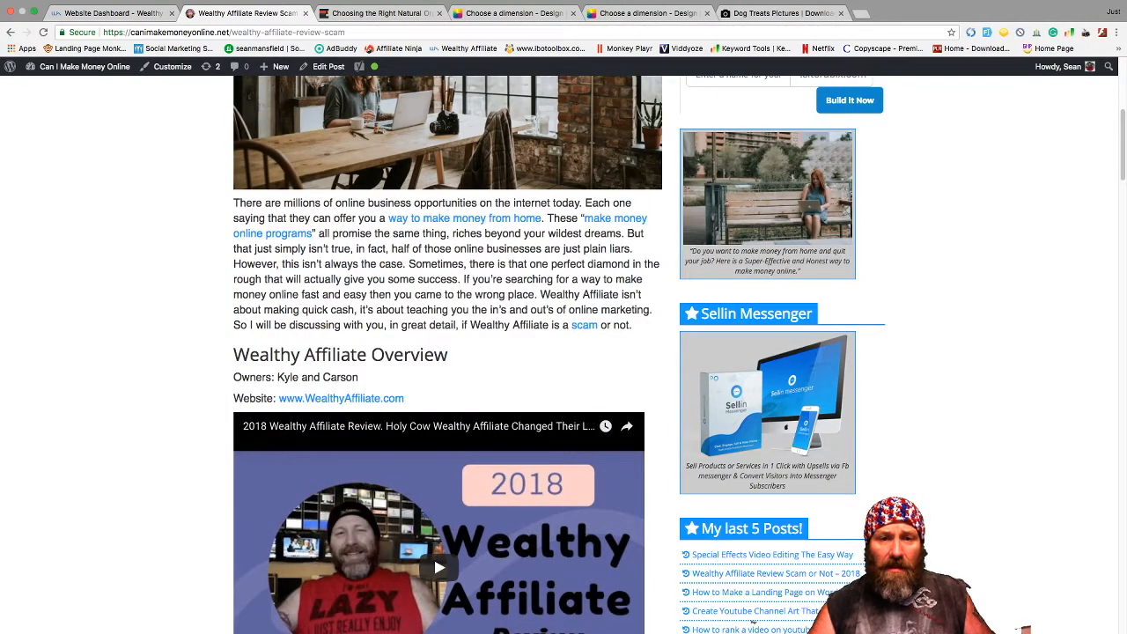
- Open the 'scam' link in a new tab, view the Confidence trick Wikipedia page, then close it
right_click(585, 325)
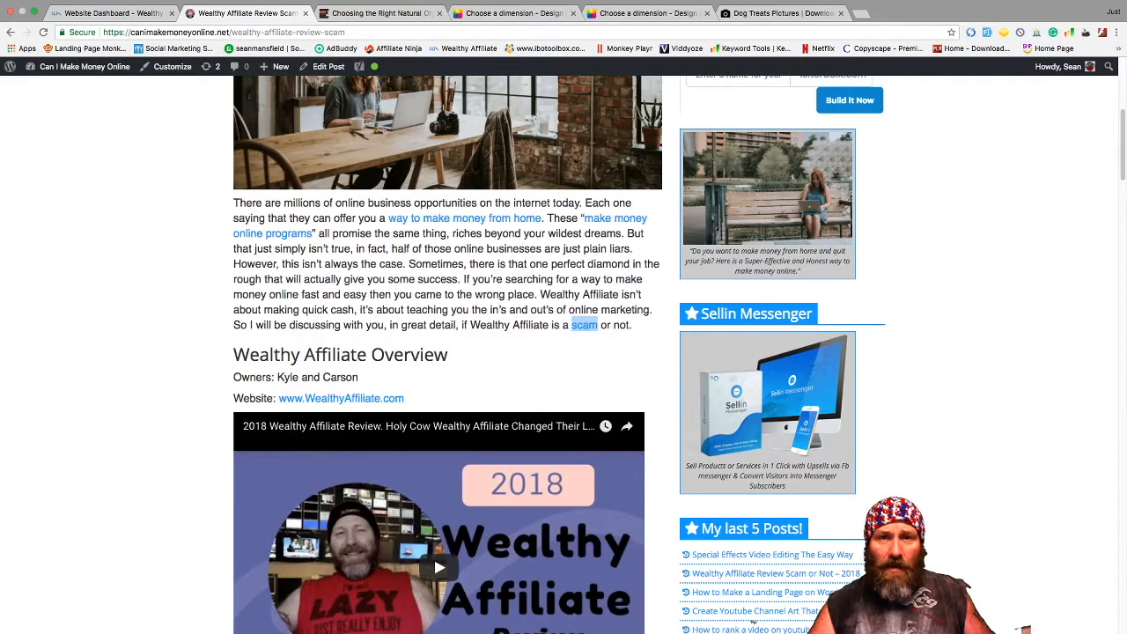
click(619, 333)
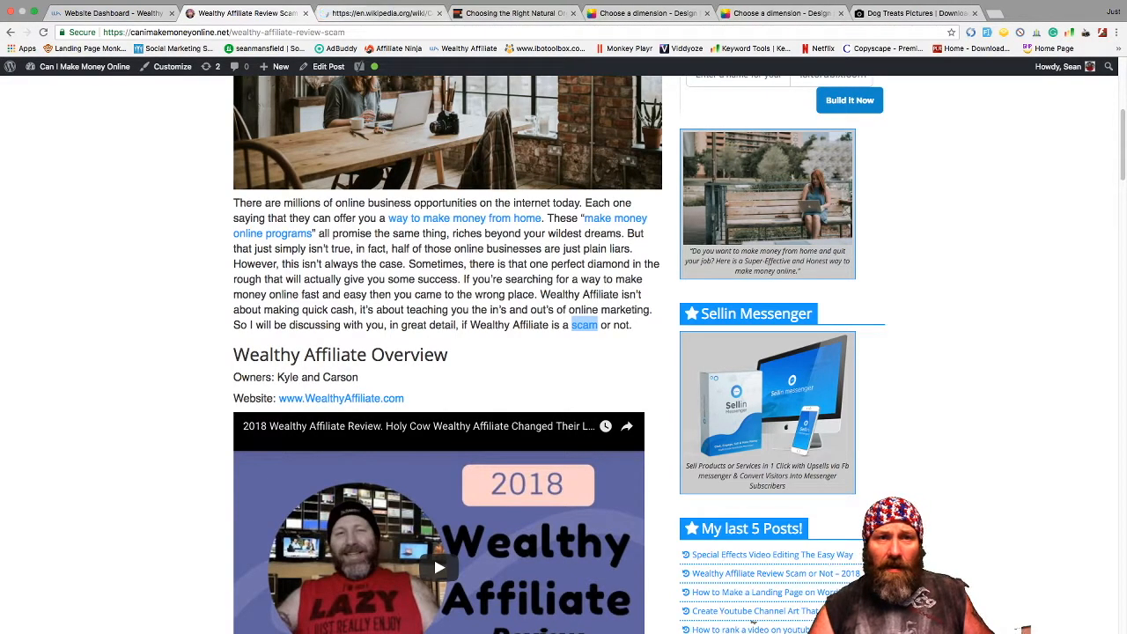
key(ctrl+Tab)
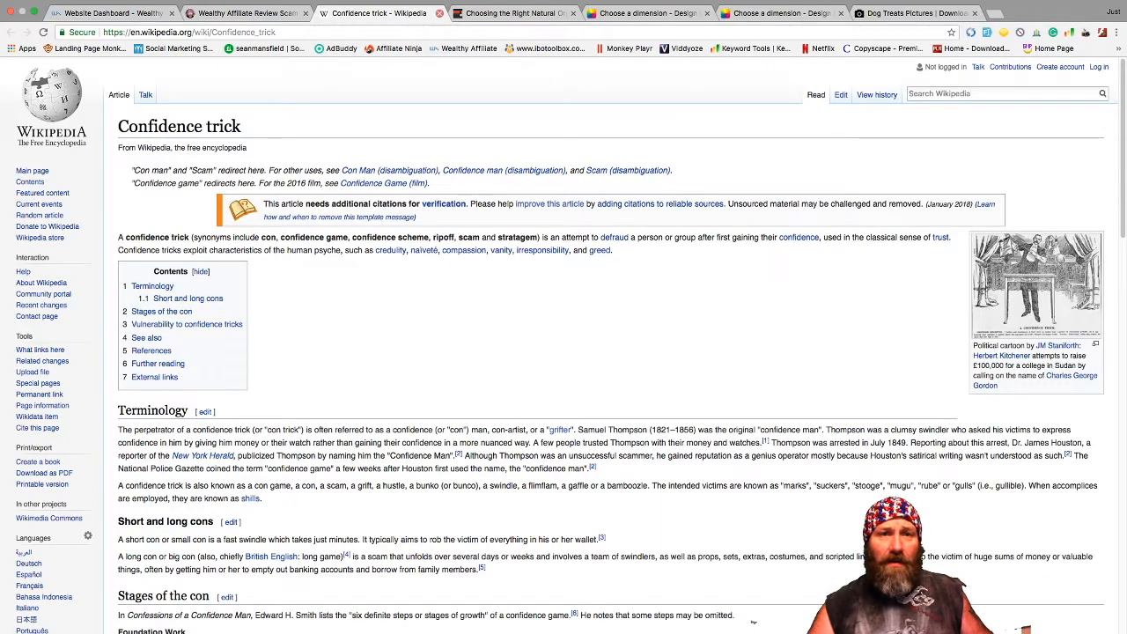
click(439, 13)
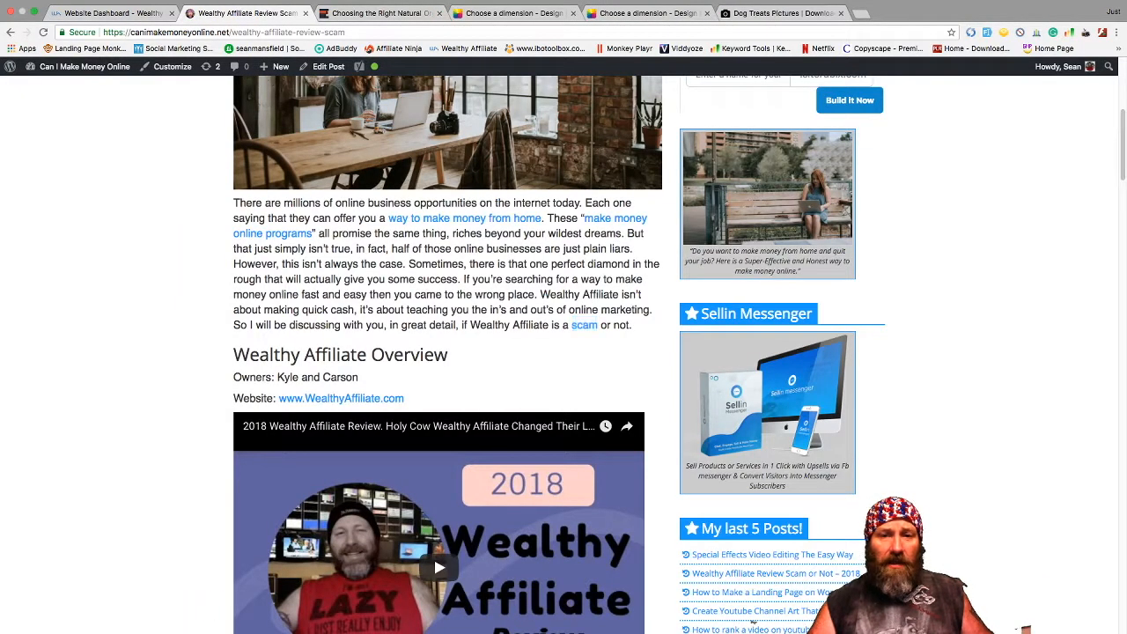
- Scroll through the post again and open it in the Edit Post screen
scroll(753, 620, down, 20)
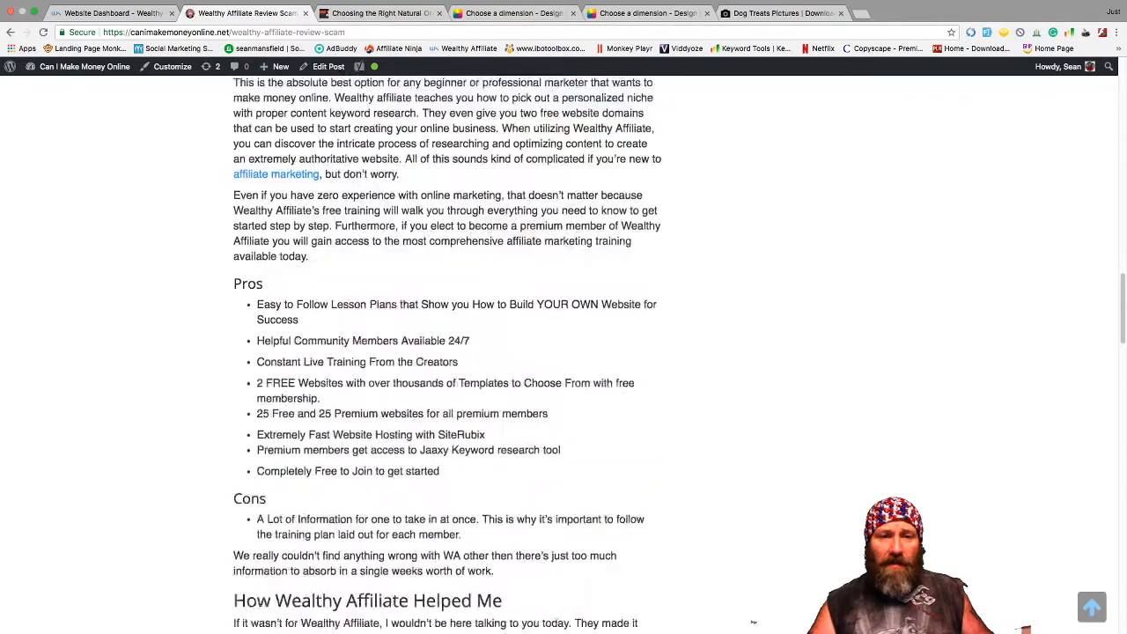
scroll(753, 621, down, 5)
scroll(753, 621, down, 3)
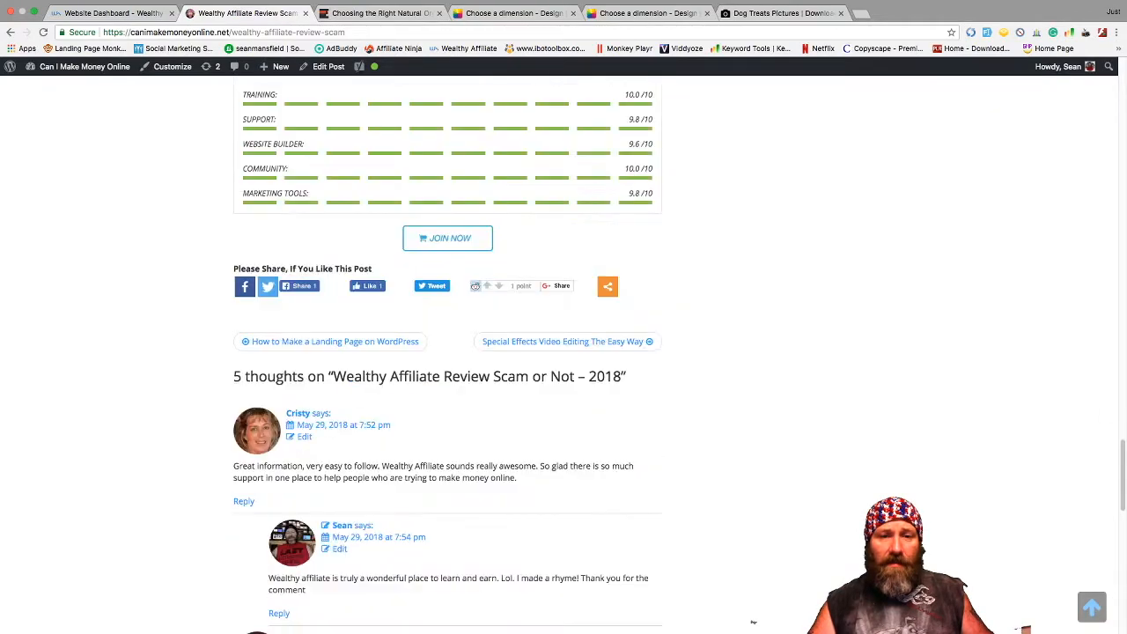
scroll(753, 621, down, 15)
scroll(753, 622, up, 20)
scroll(753, 622, up, 20)
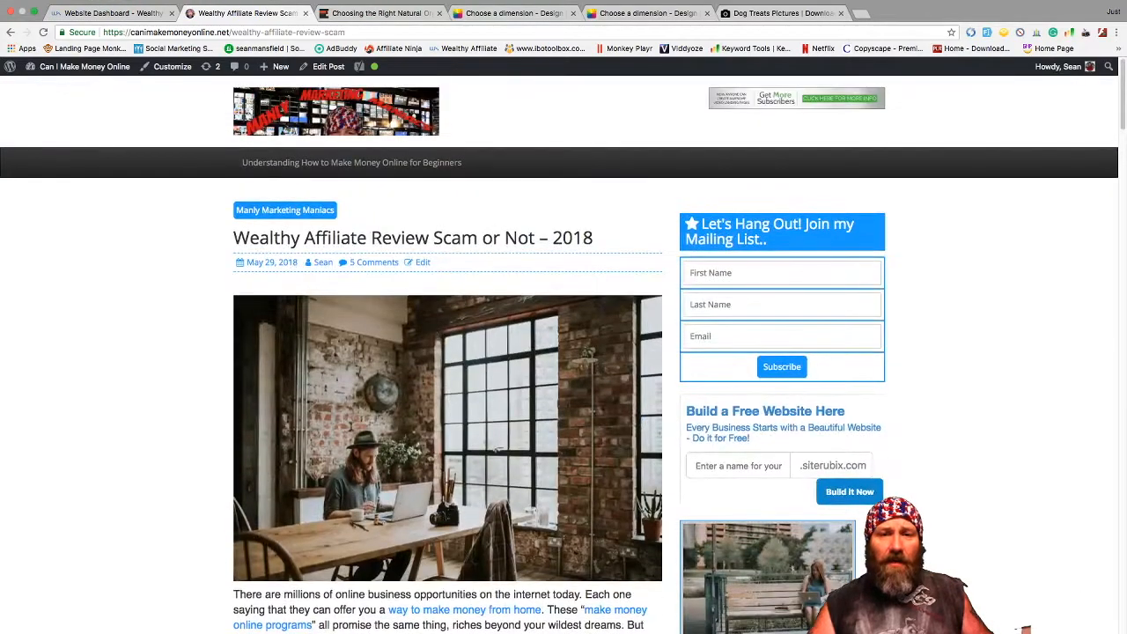
scroll(563, 352, down, 2)
scroll(563, 352, up, 2)
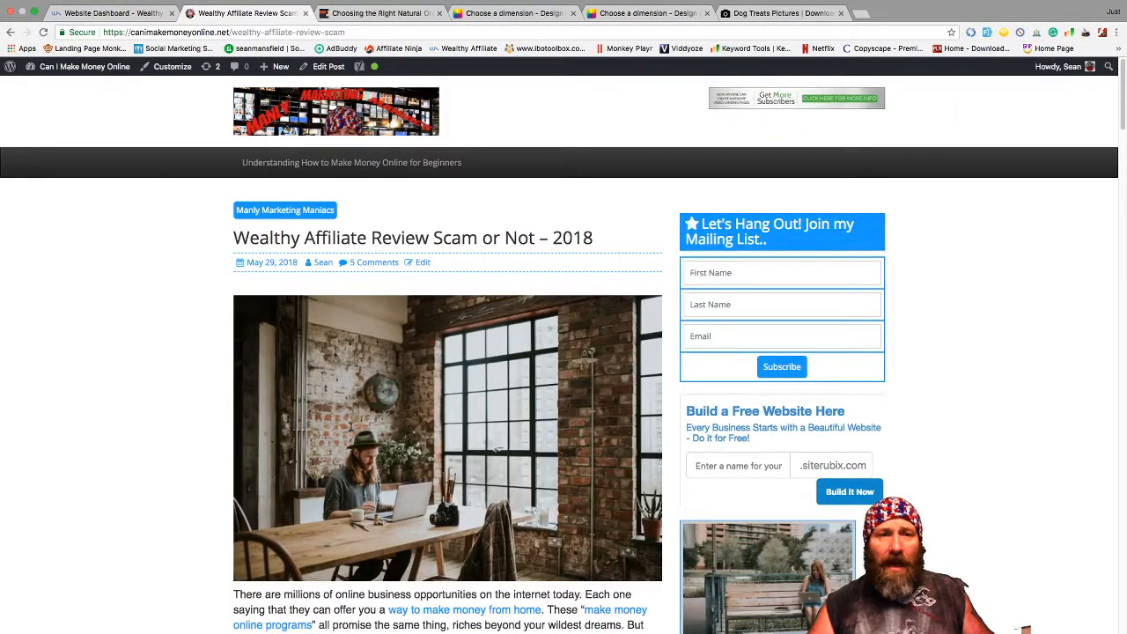
click(327, 66)
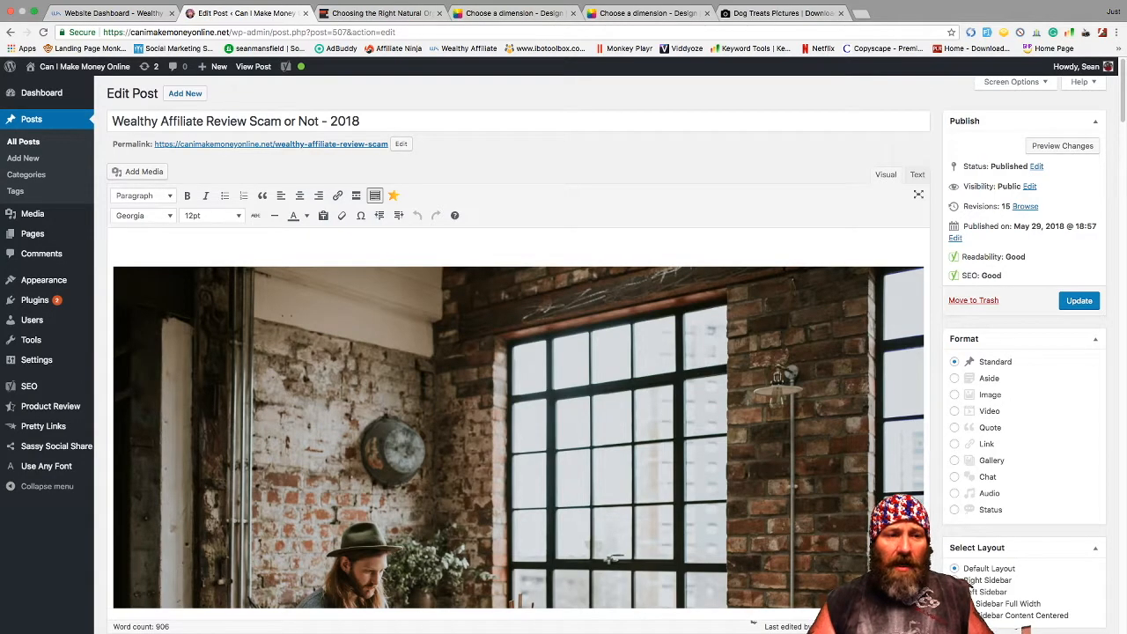
scroll(564, 353, down, 2)
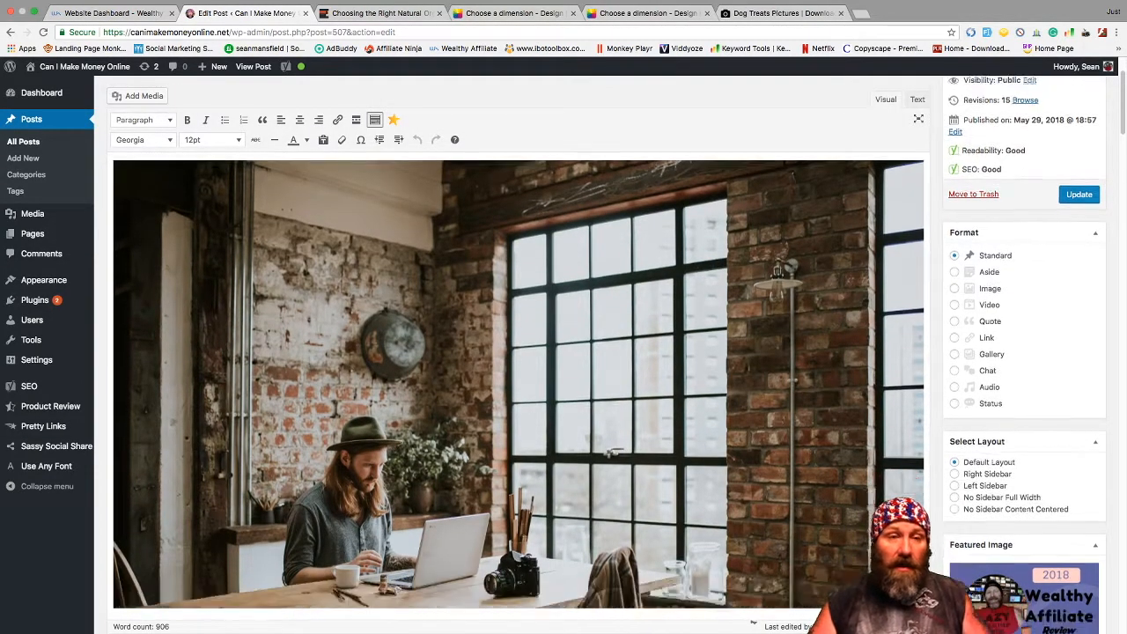
scroll(48, 466, up, 2)
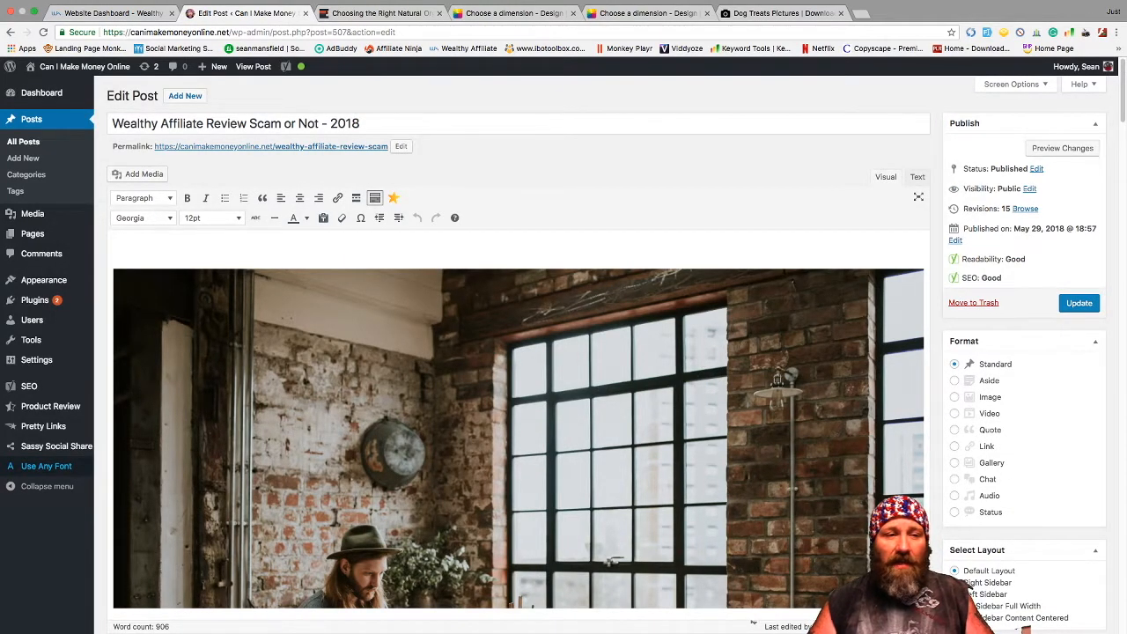
mouse_move(50, 406)
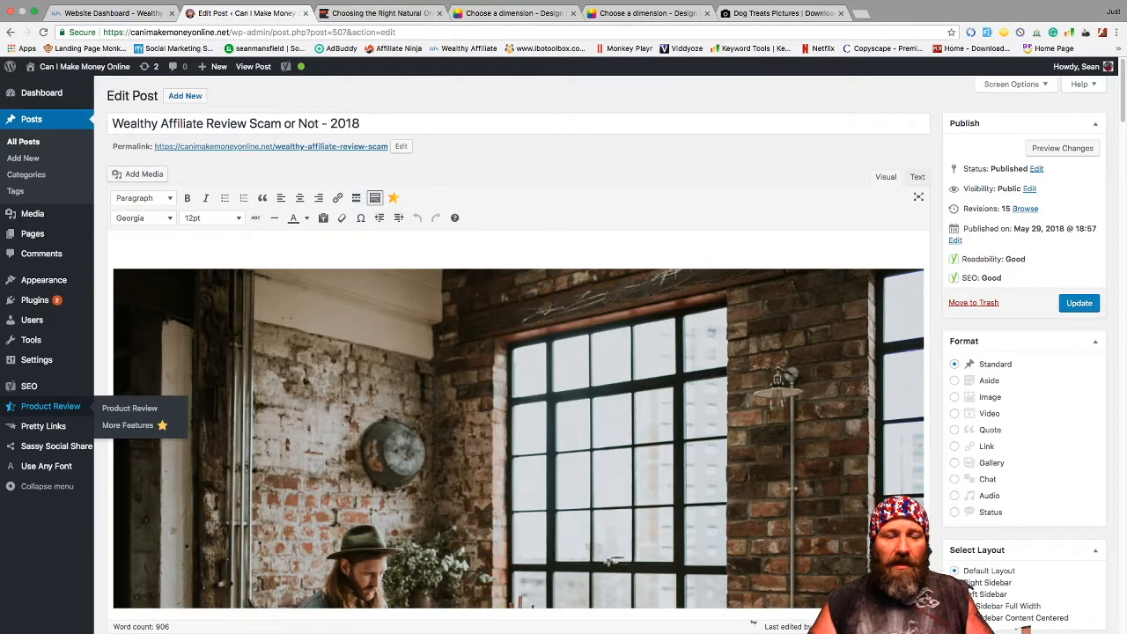
mouse_move(29, 385)
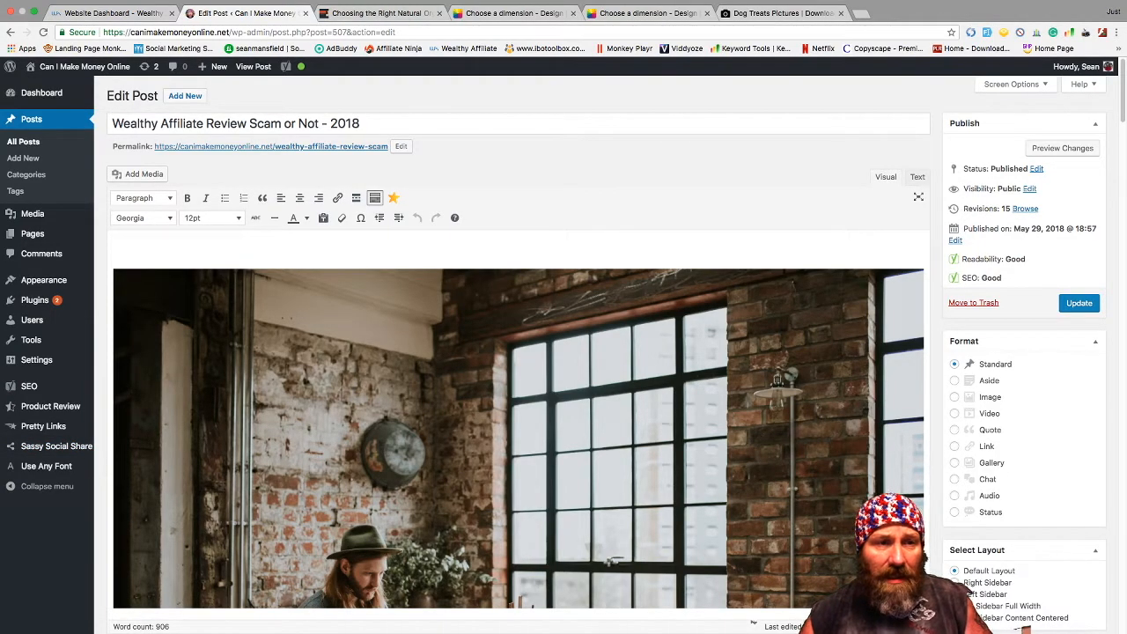
click(211, 217)
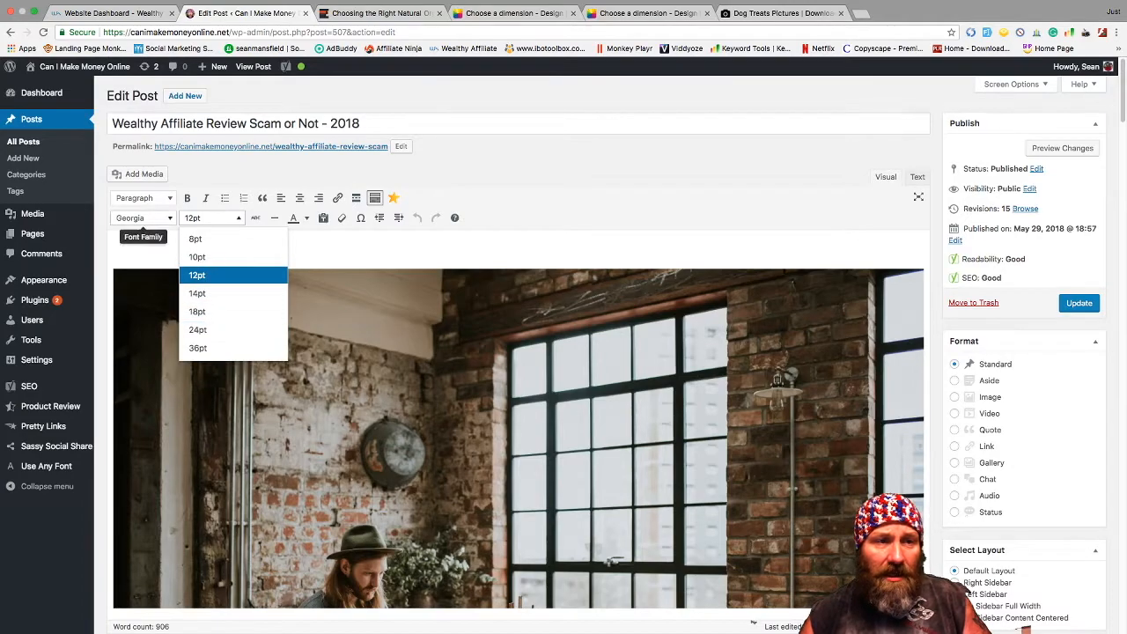
click(141, 217)
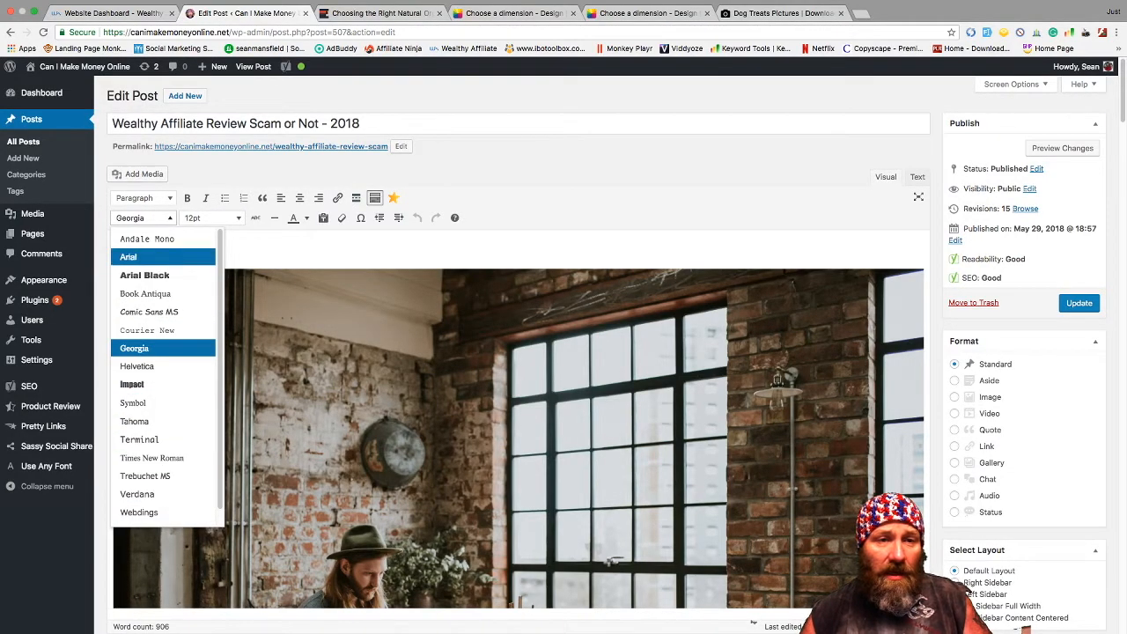
click(291, 248)
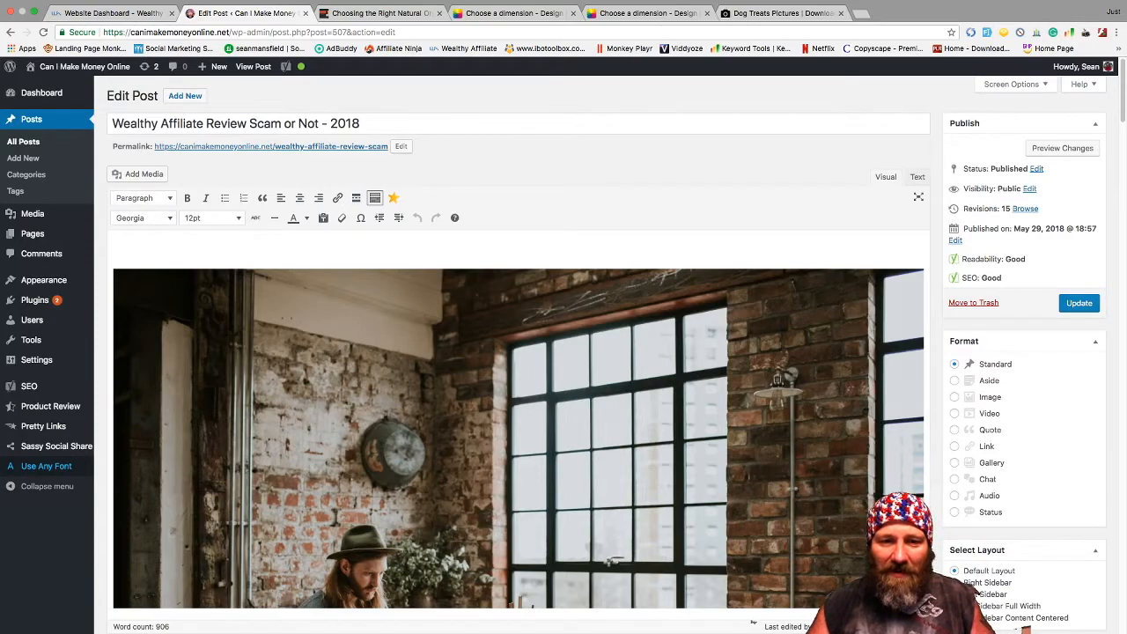
scroll(752, 621, down, 5)
scroll(753, 622, down, 1)
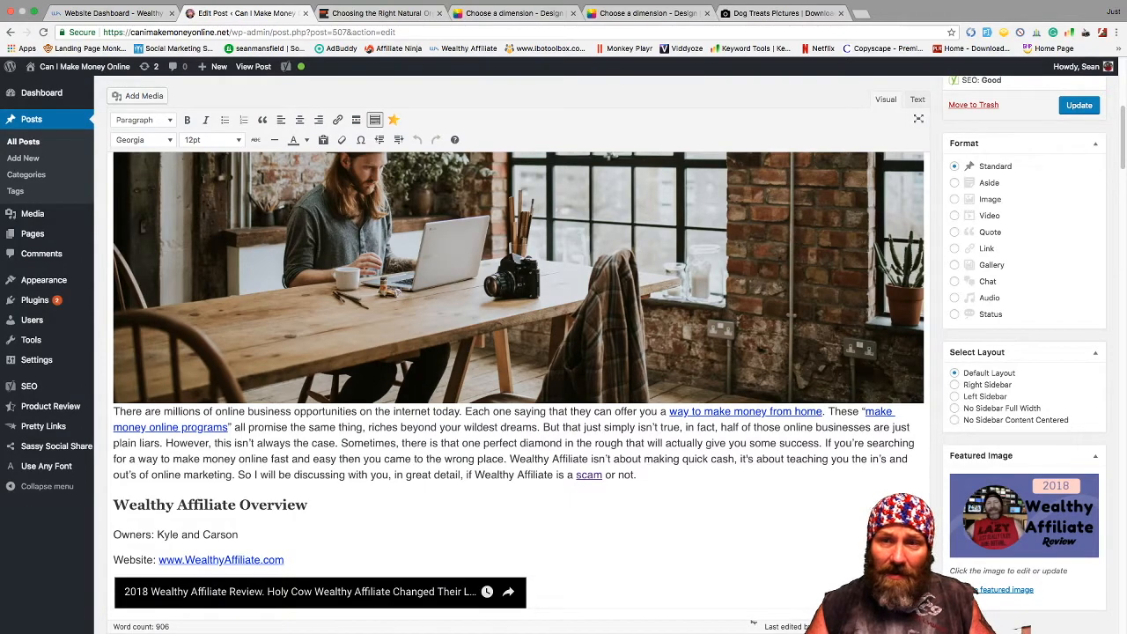
scroll(752, 621, down, 7)
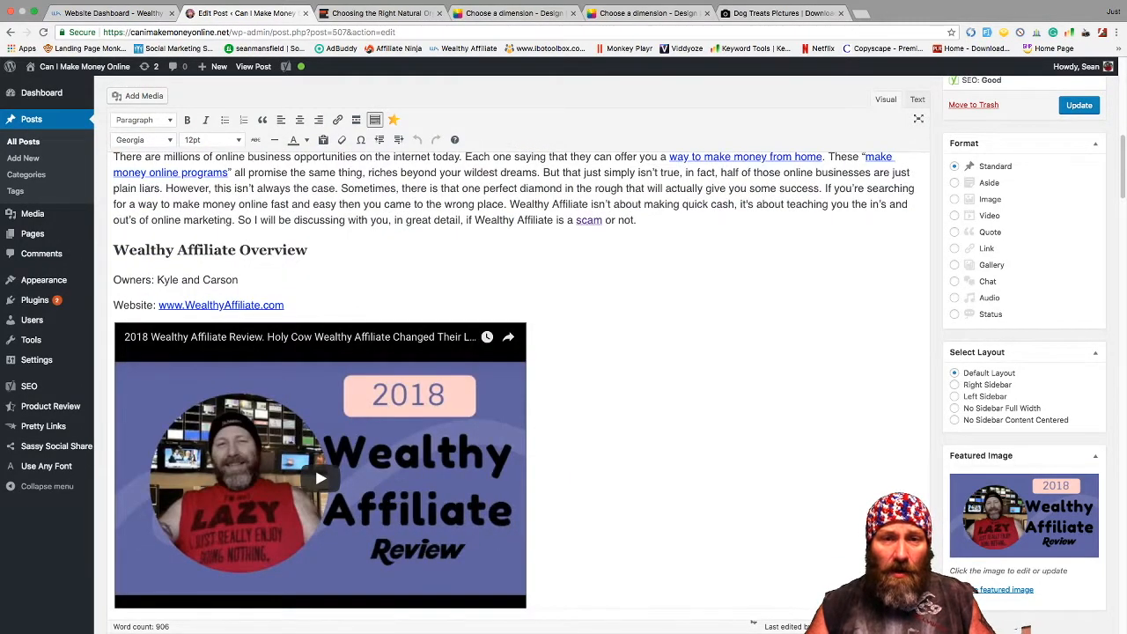
scroll(753, 621, down, 1)
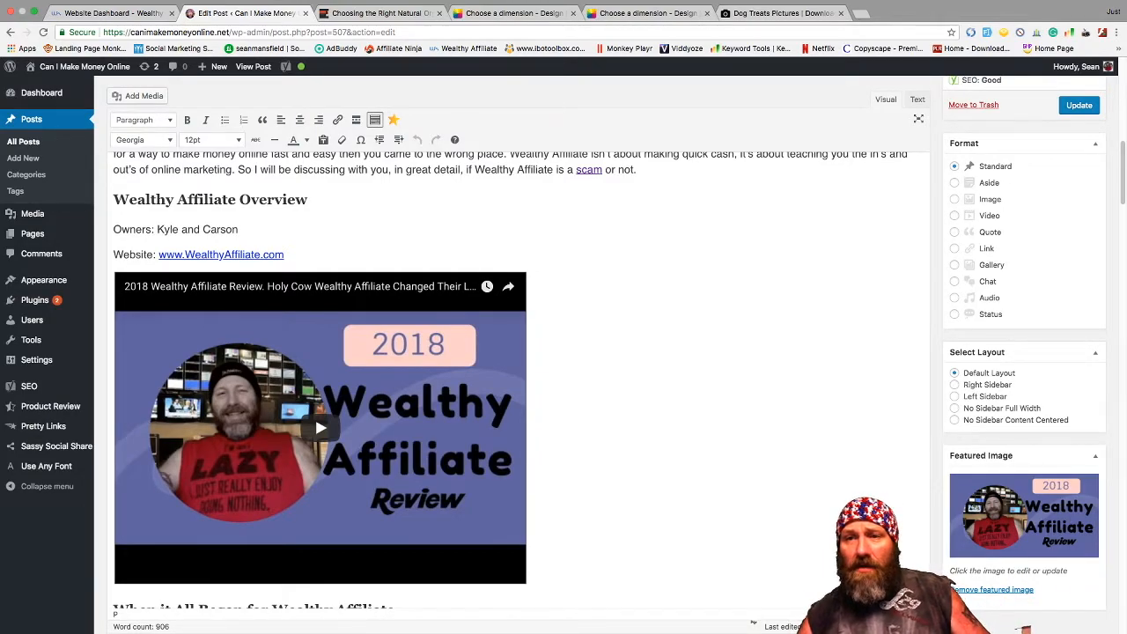
- Switch to the Text view, highlight the YouTube iframe embed code, and open a new browser tab
click(917, 100)
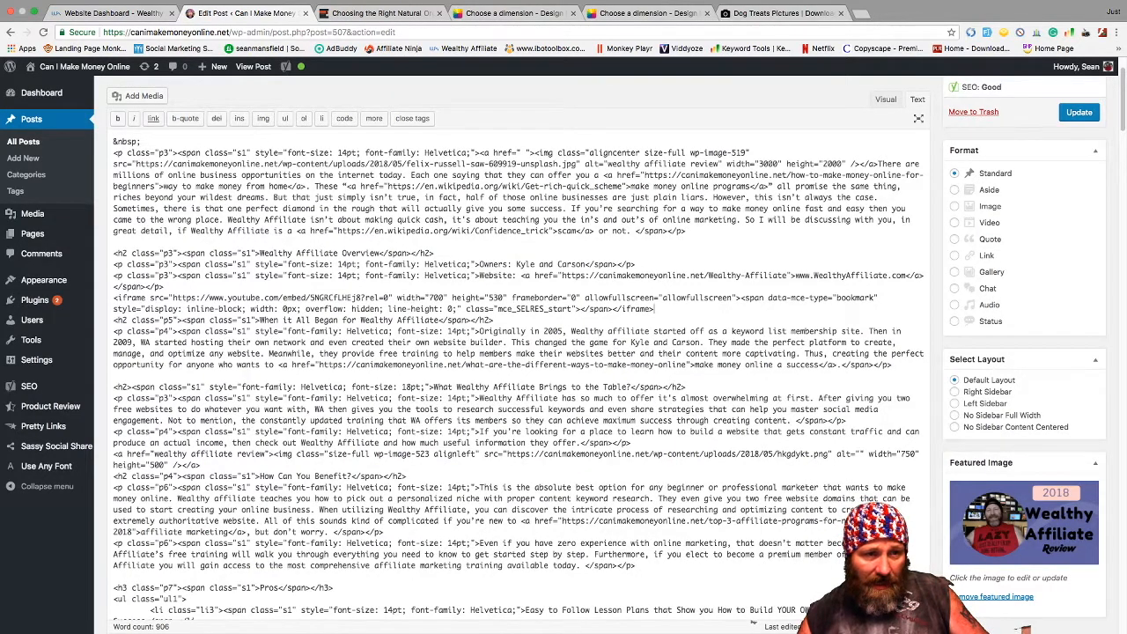
drag(113, 298, 653, 309)
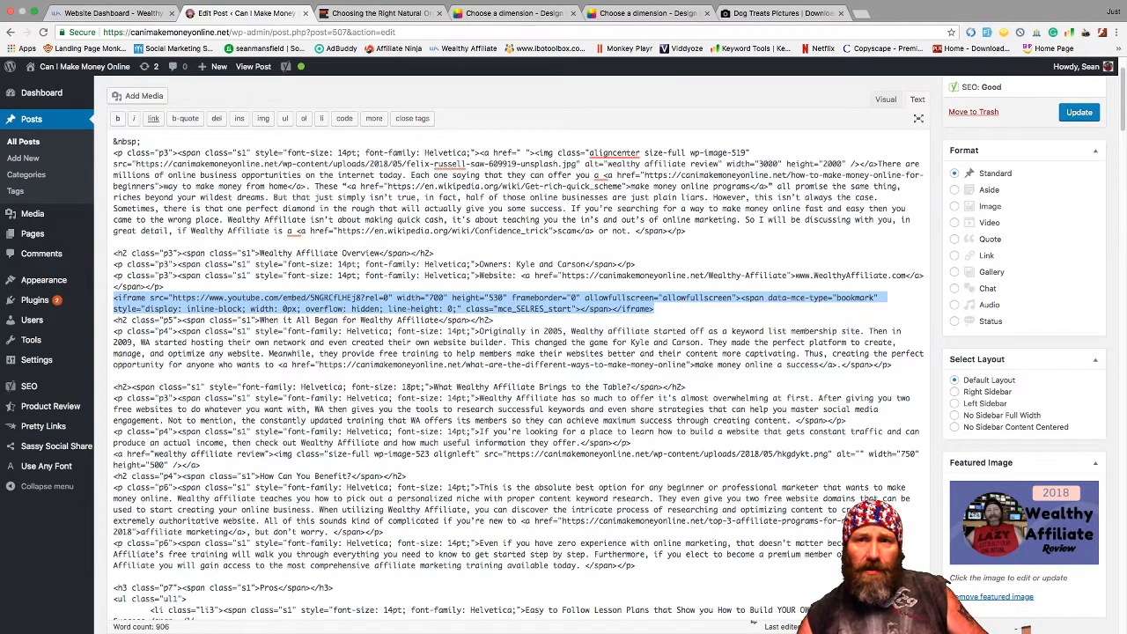
key(ctrl+t)
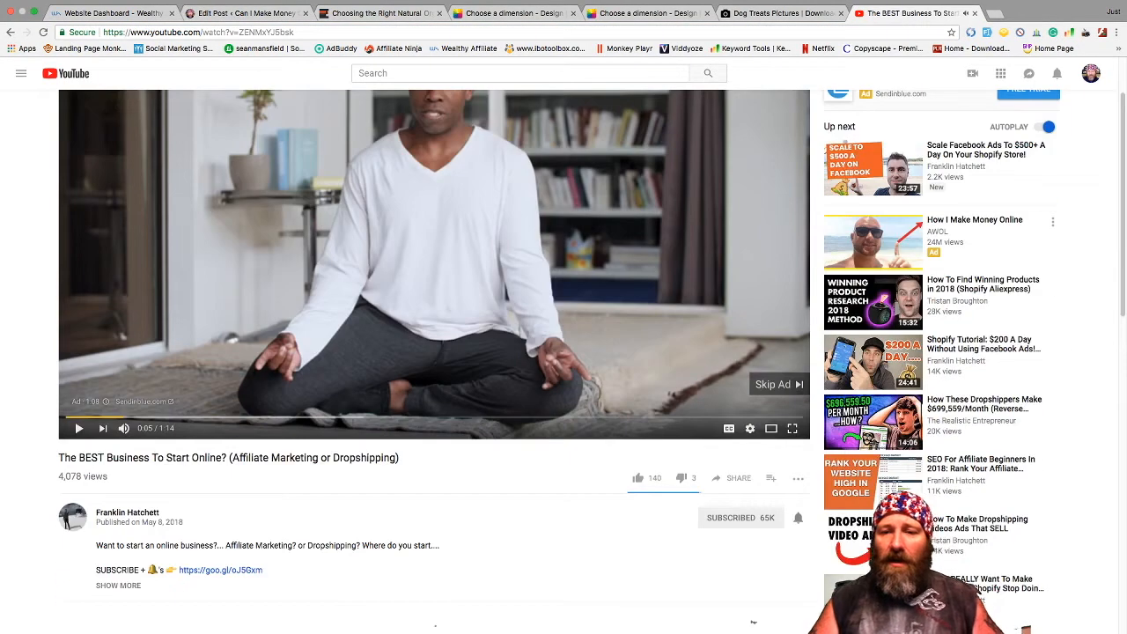
- Display the embed code for 'The BEST Business To Start Online?' video, then go back to Edit Post
click(732, 479)
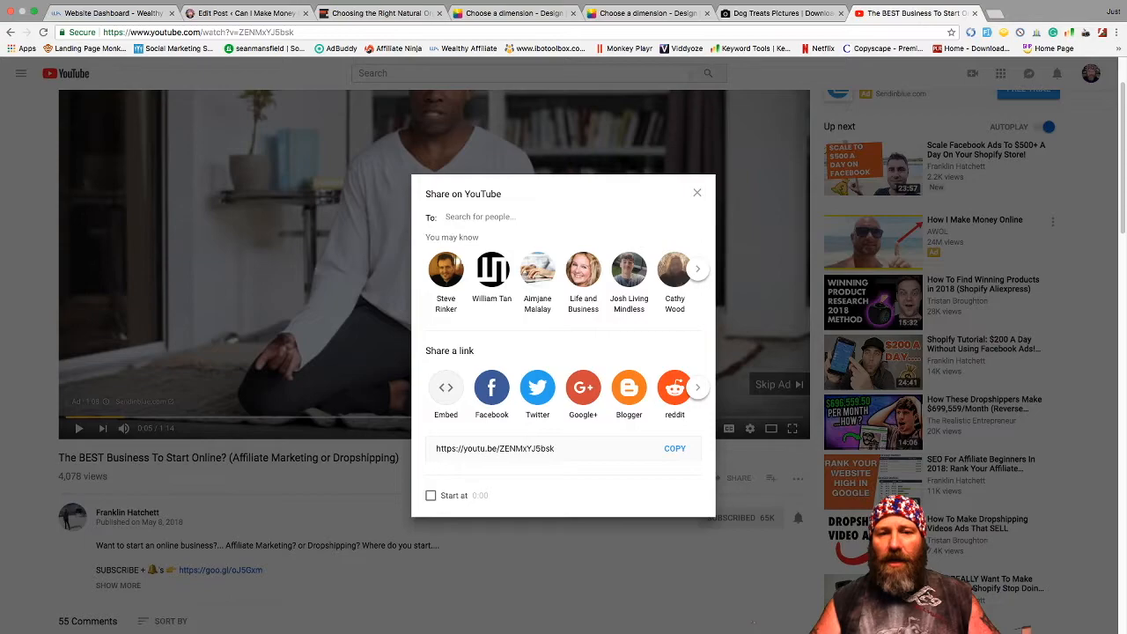
click(445, 388)
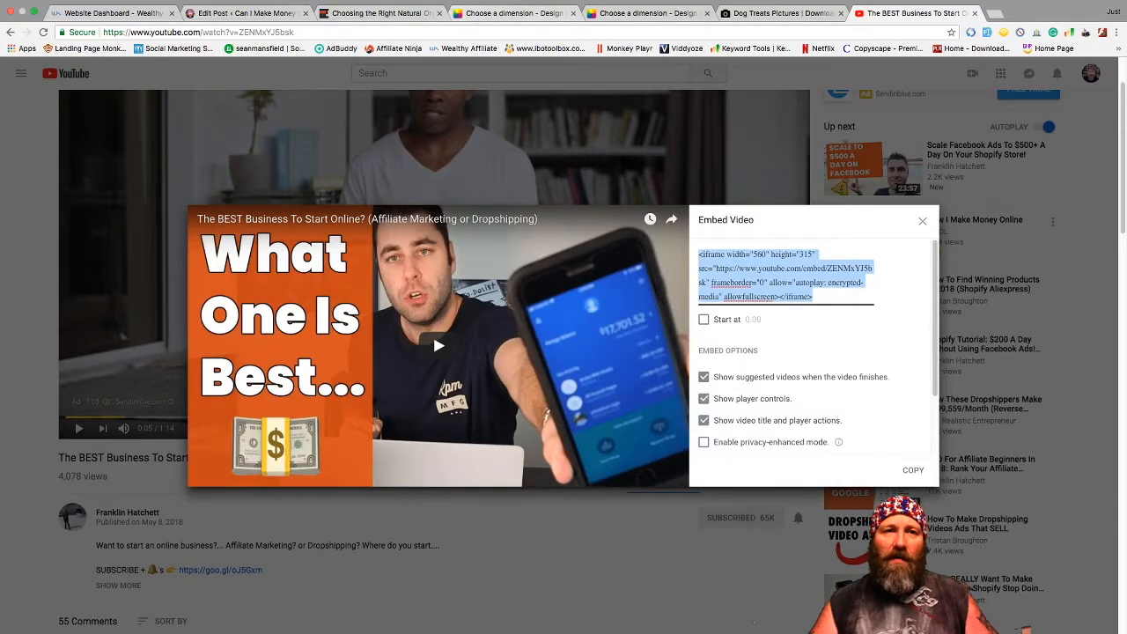
click(246, 13)
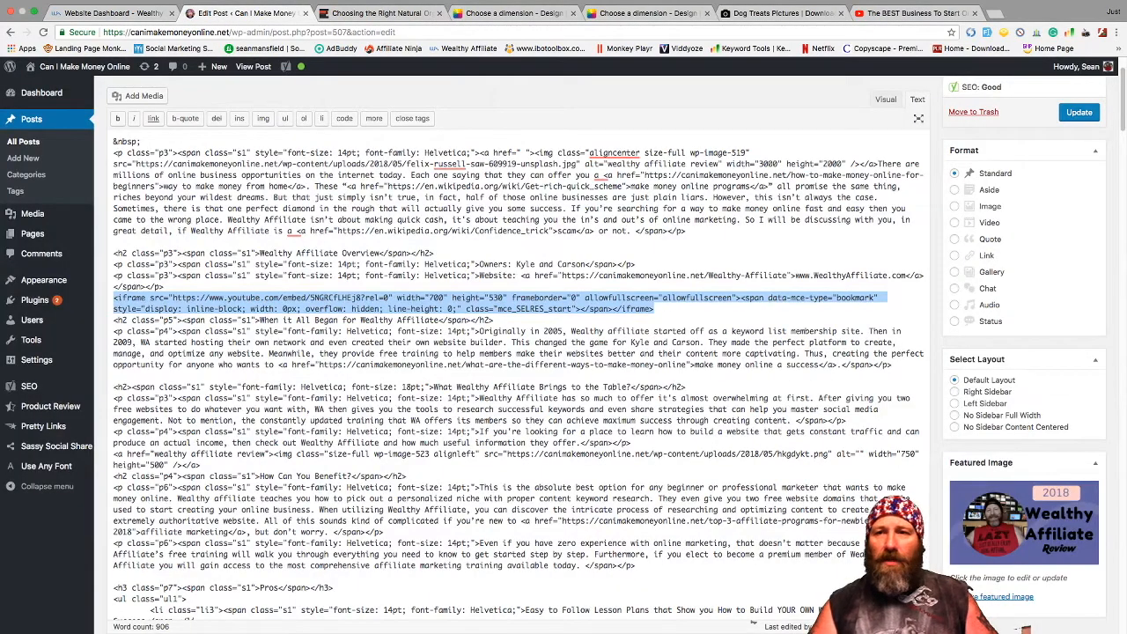
- Toggle the post between Visual and Text views, ending in the Visual editor
click(885, 98)
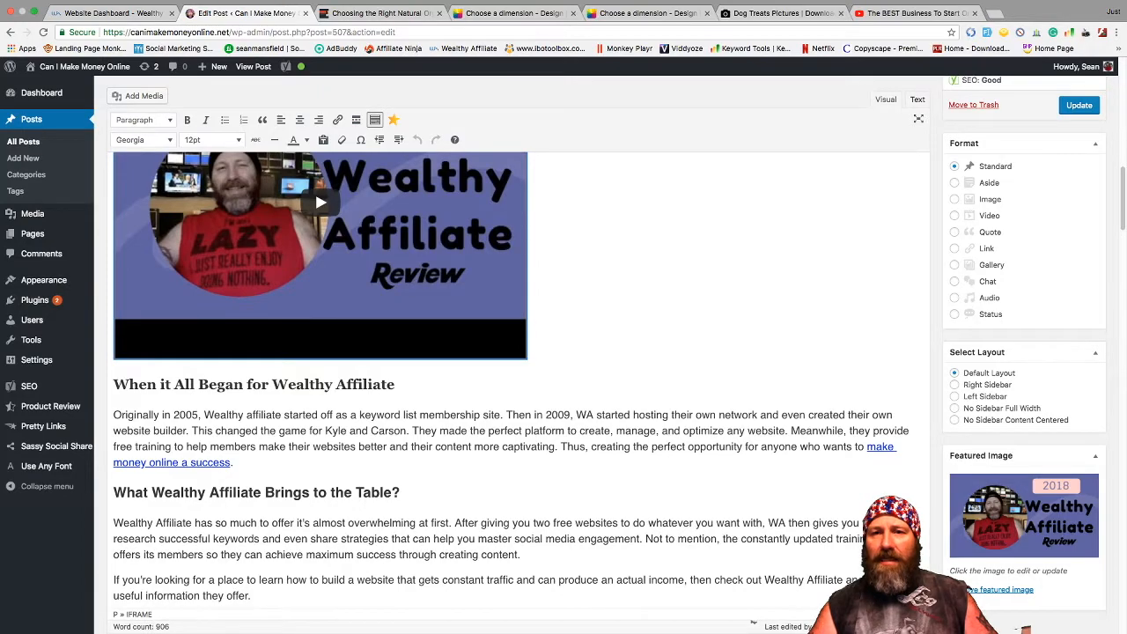
click(917, 99)
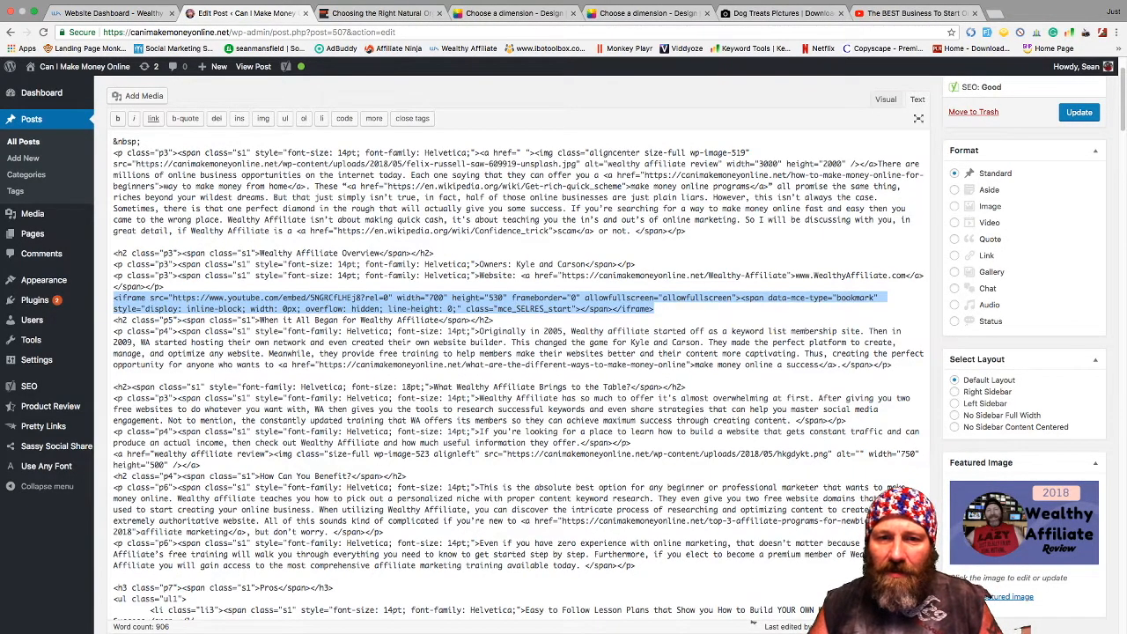
click(885, 100)
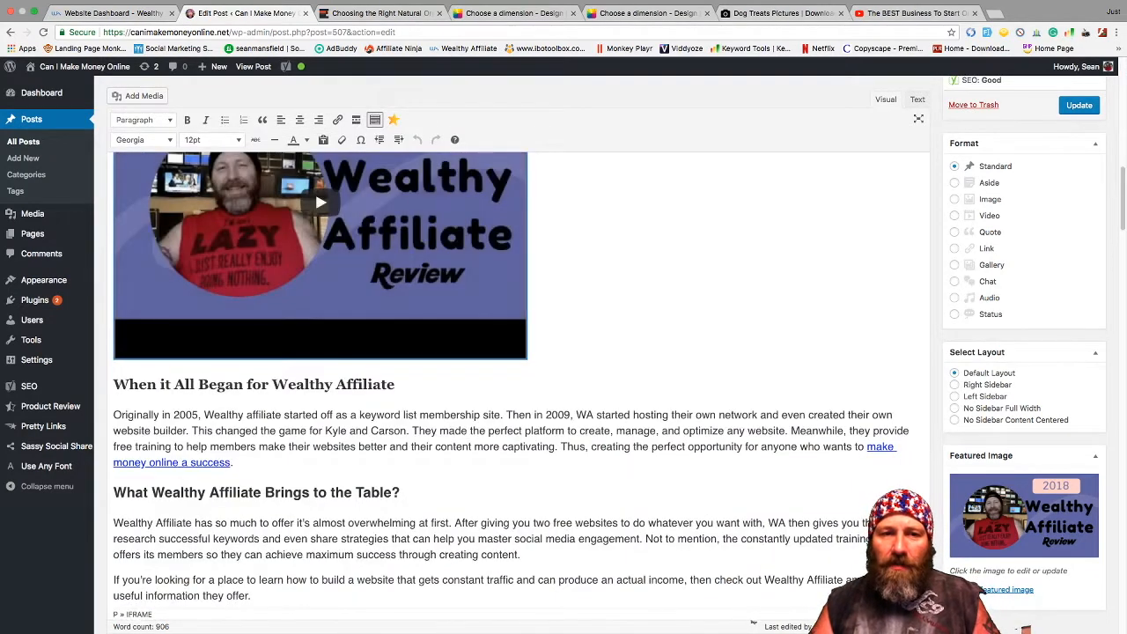
- Check the Yoast Readability and wealthy affiliate keyword analyses, then return to the top
scroll(511, 378, down, 5)
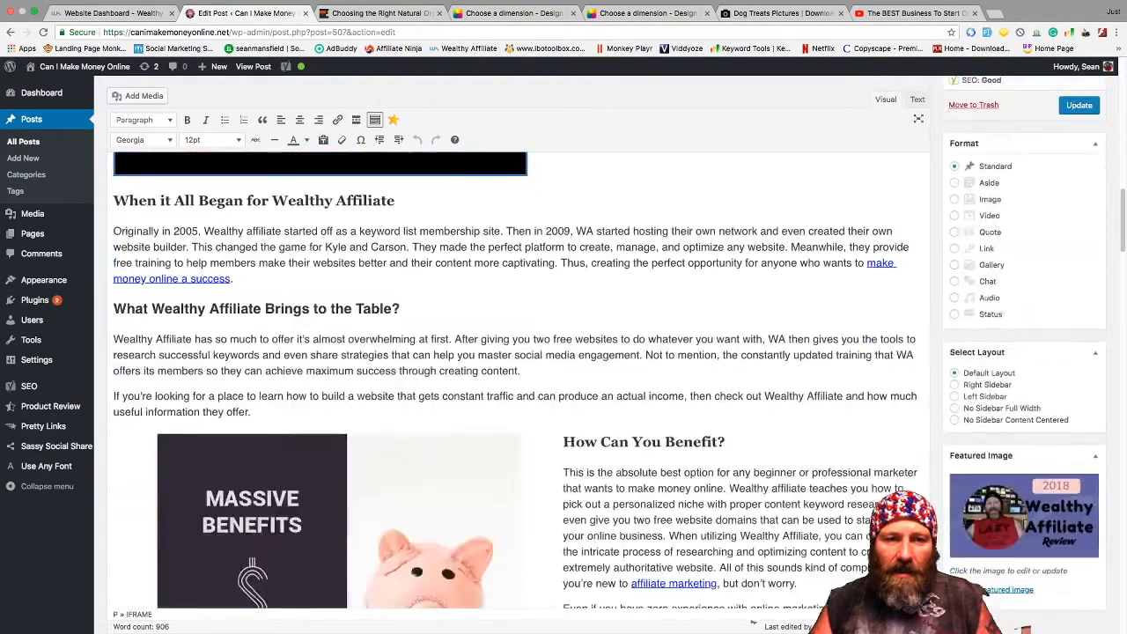
scroll(753, 622, down, 10)
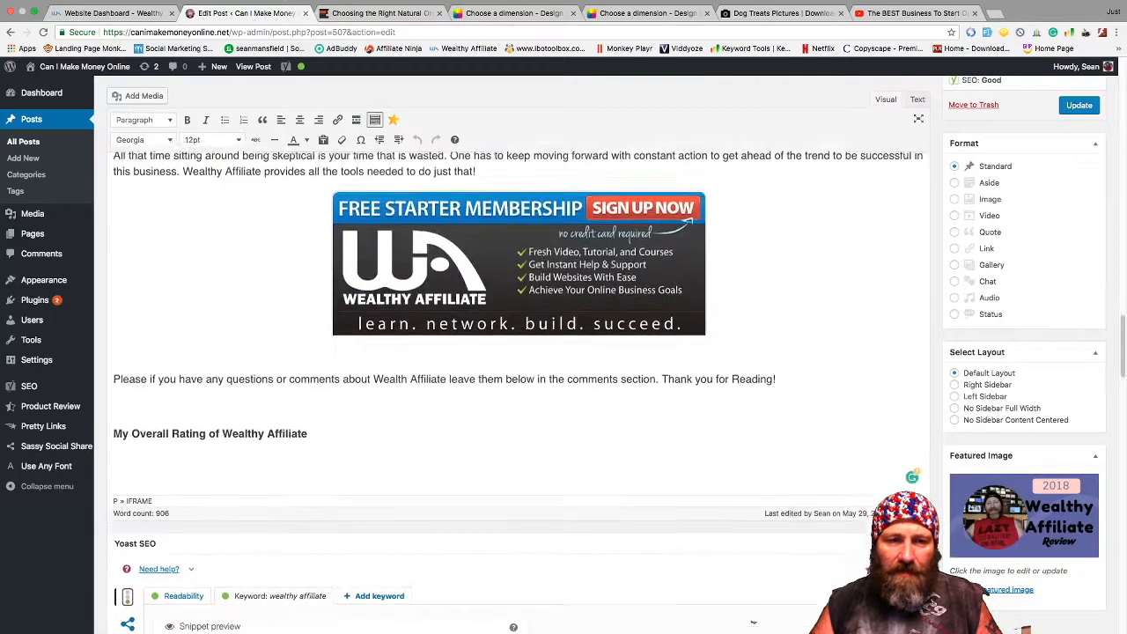
scroll(753, 622, down, 5)
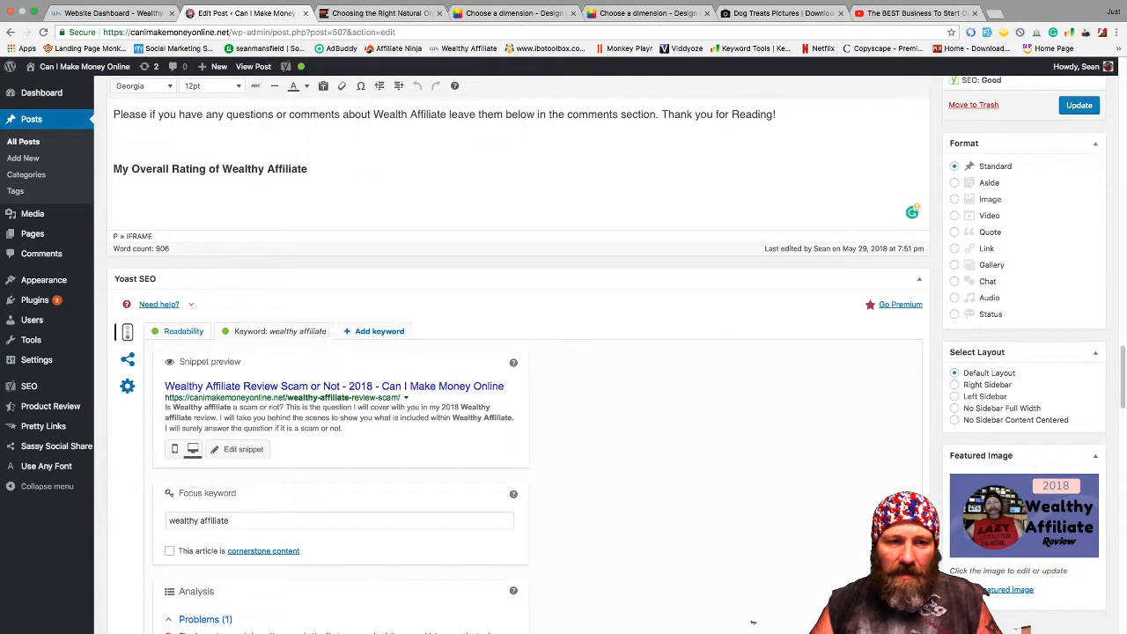
scroll(518, 352, down, 2)
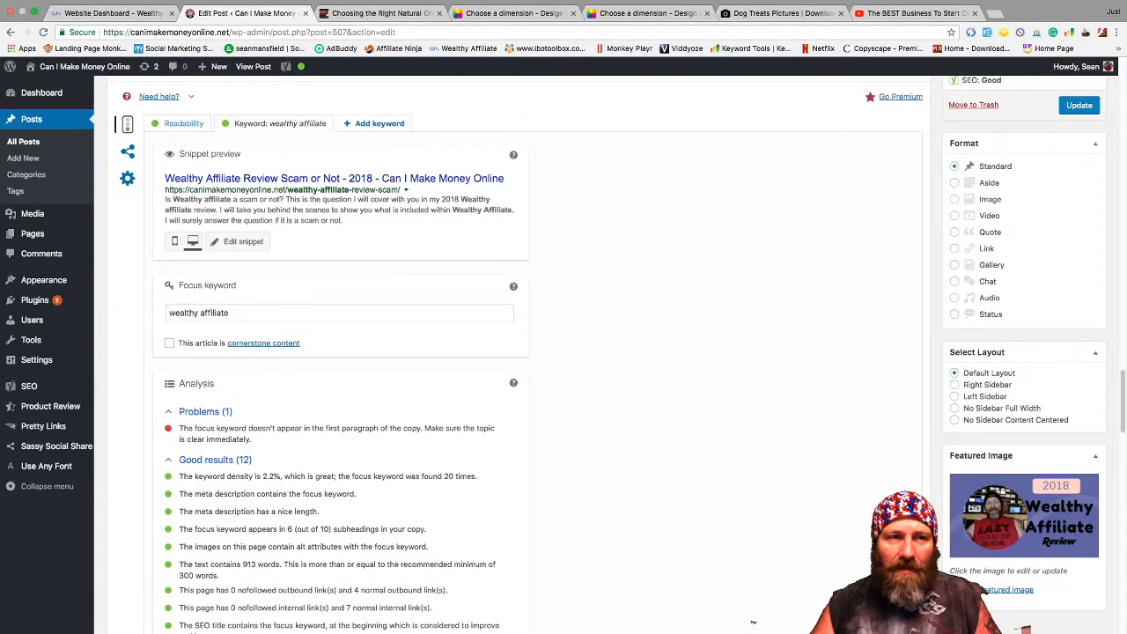
click(184, 124)
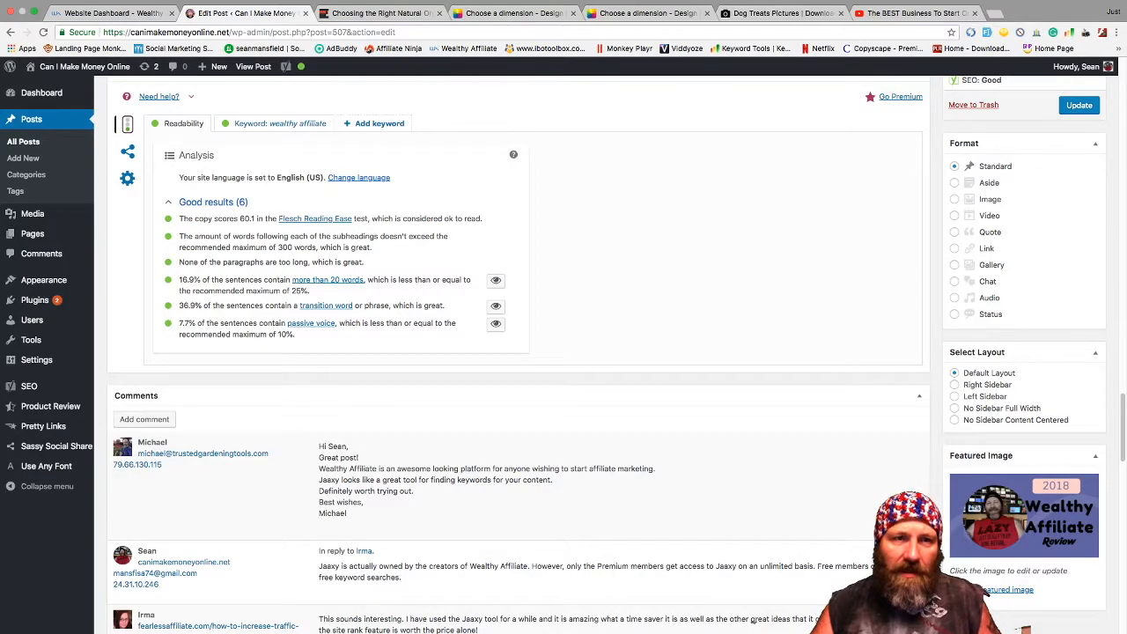
click(280, 123)
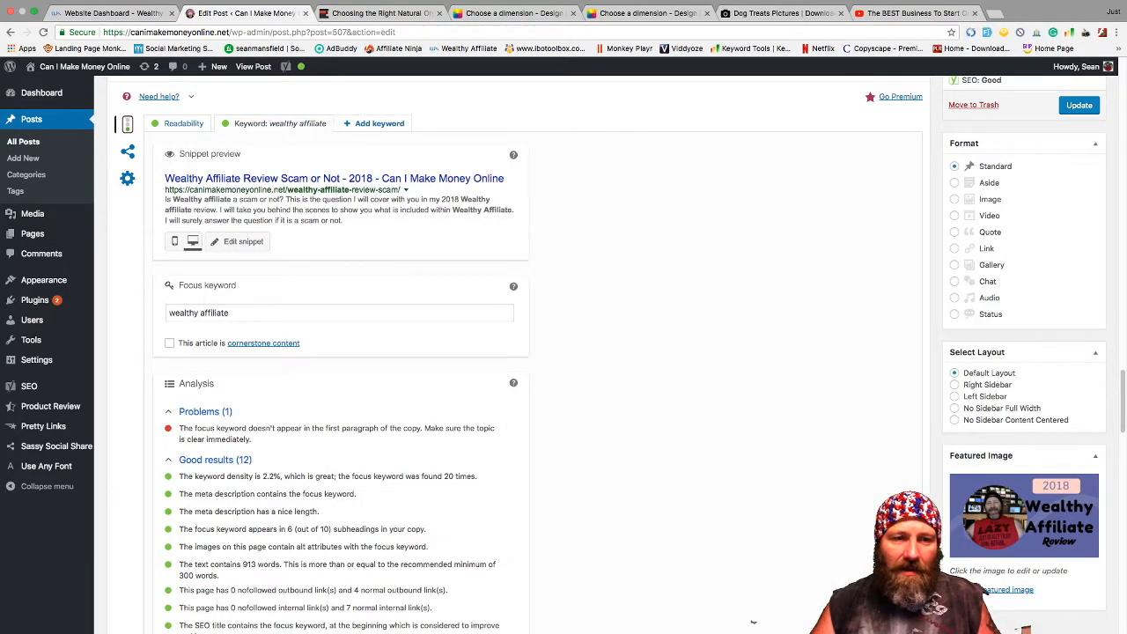
scroll(753, 622, down, 3)
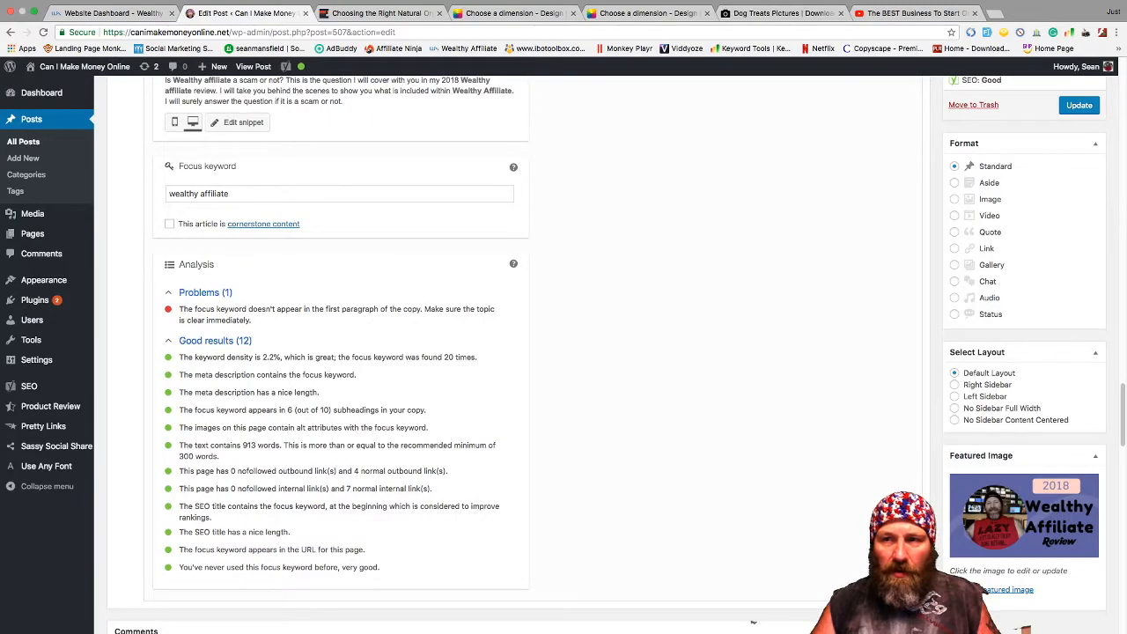
scroll(753, 621, up, 7)
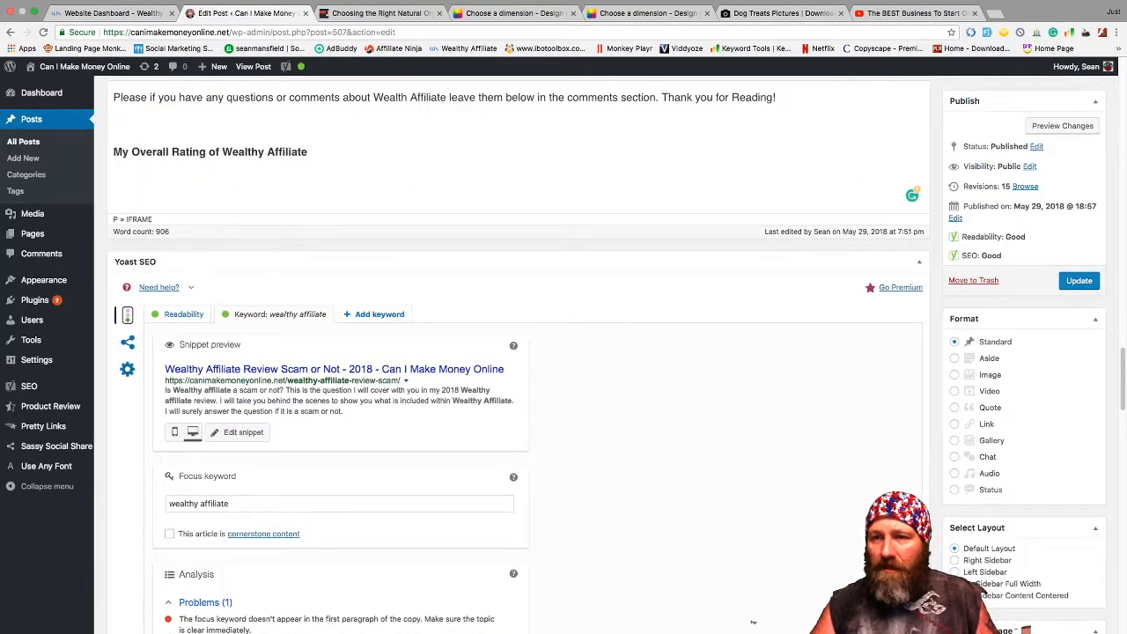
scroll(753, 622, up, 20)
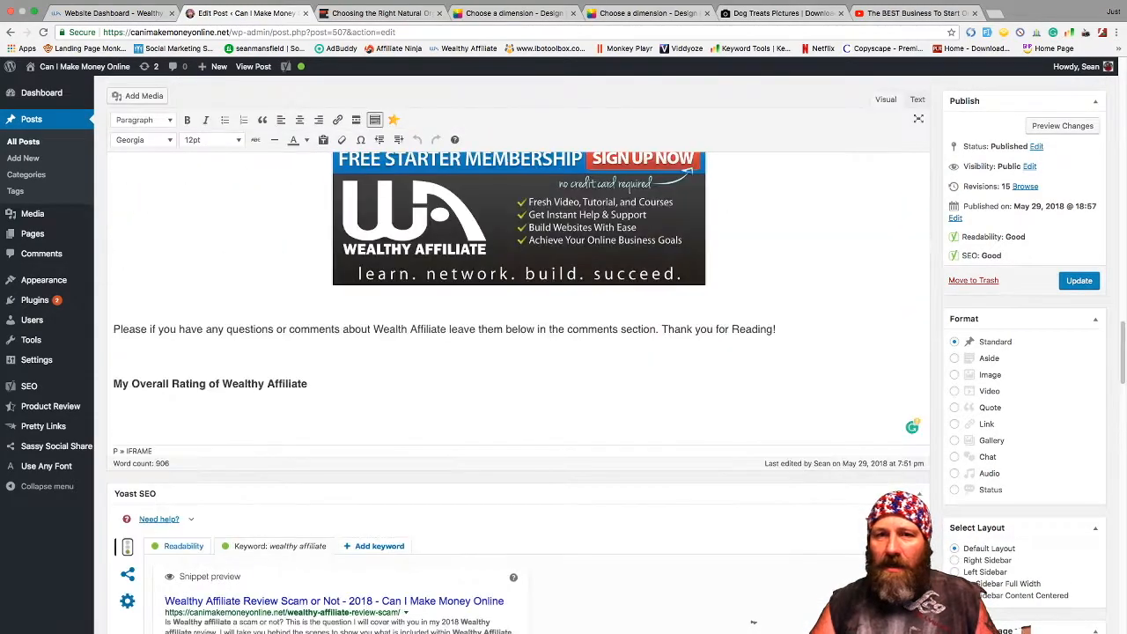
scroll(753, 622, up, 2)
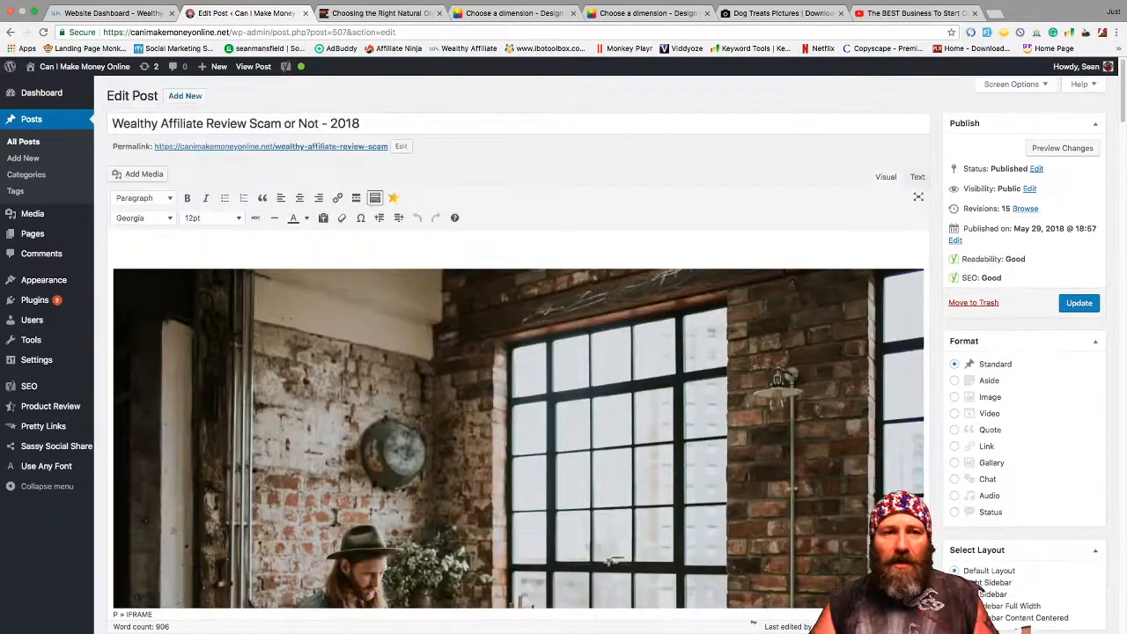